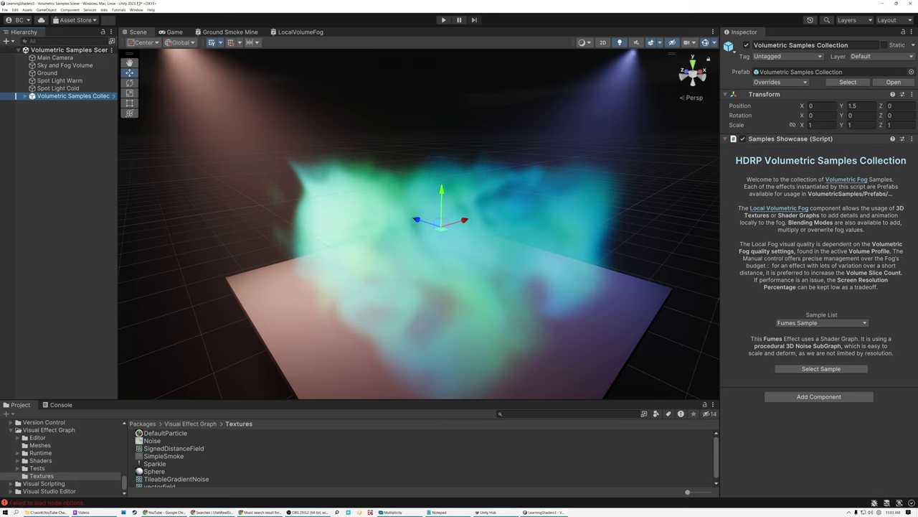
Step: View the samples included with the High Definition RP package in the Package Manager
click(136, 9)
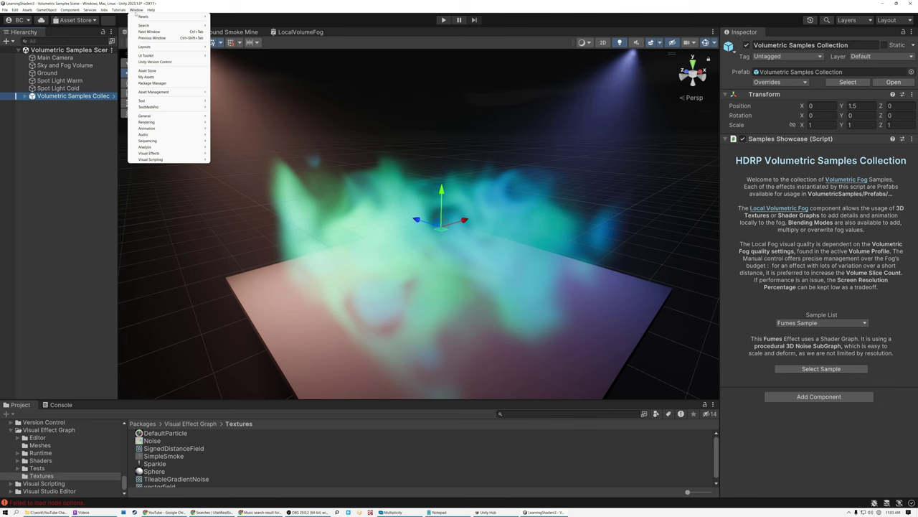
click(154, 84)
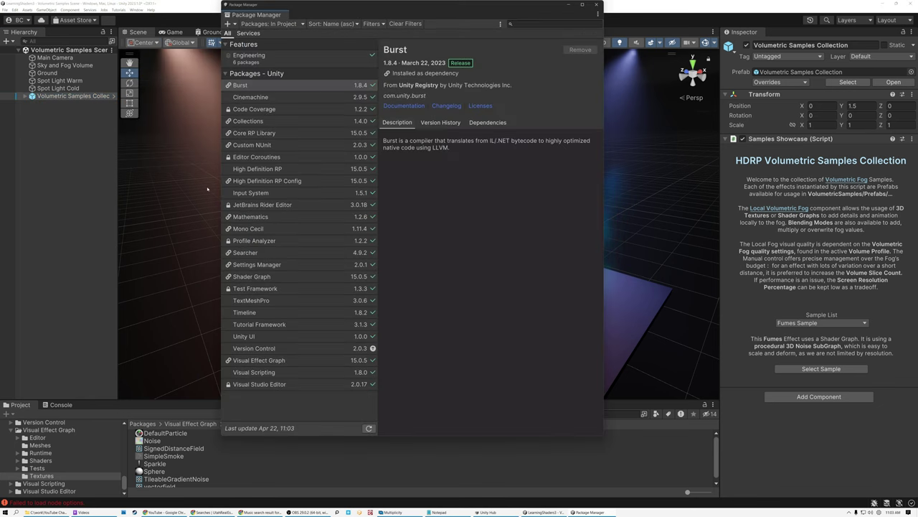
click(261, 171)
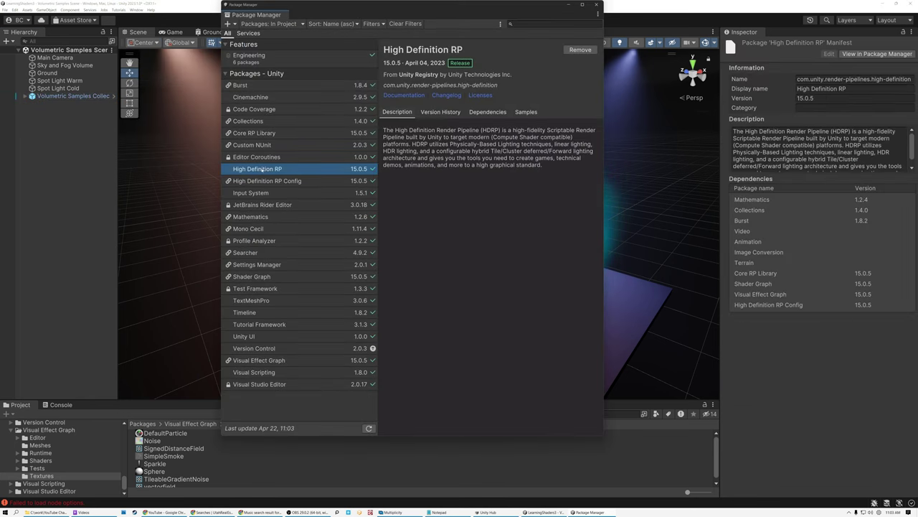
click(526, 113)
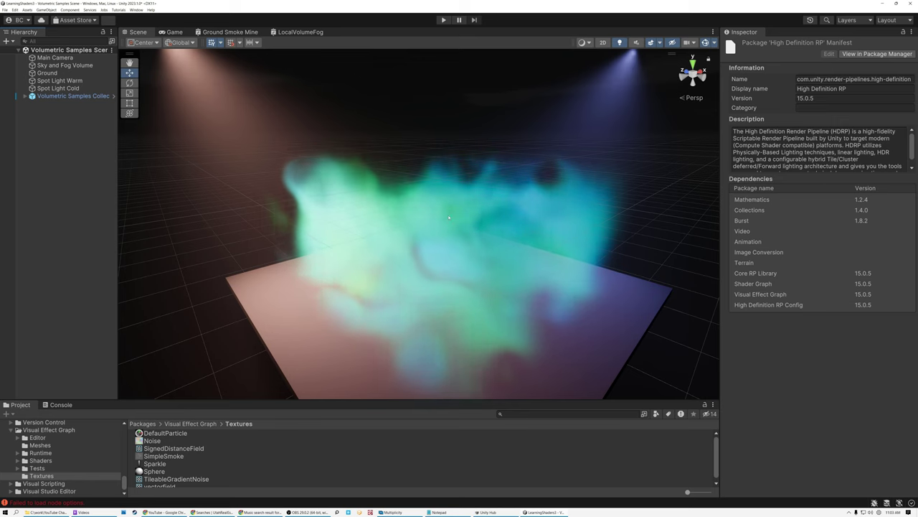
Step: Select the Volumetric Samples Collection object and preview its 3D Texture Mask Sample and Ground Smoke Prefab Sample
click(59, 96)
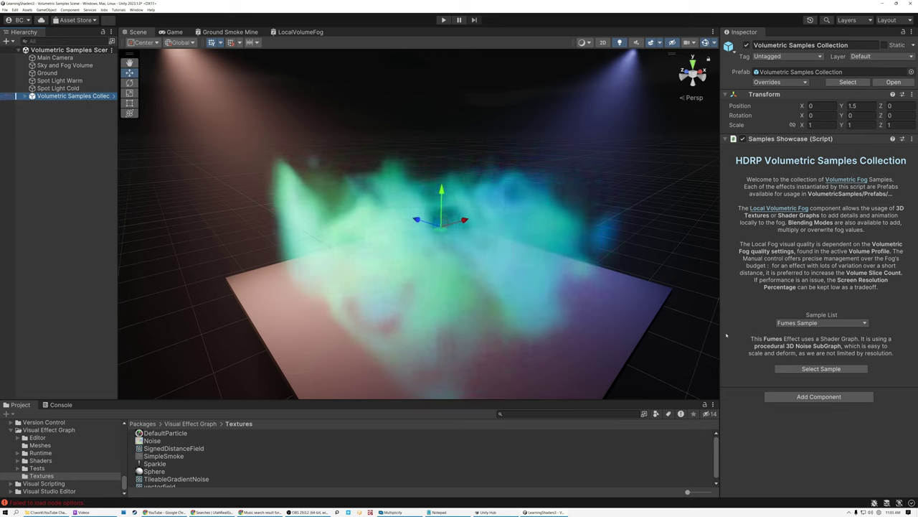
click(792, 323)
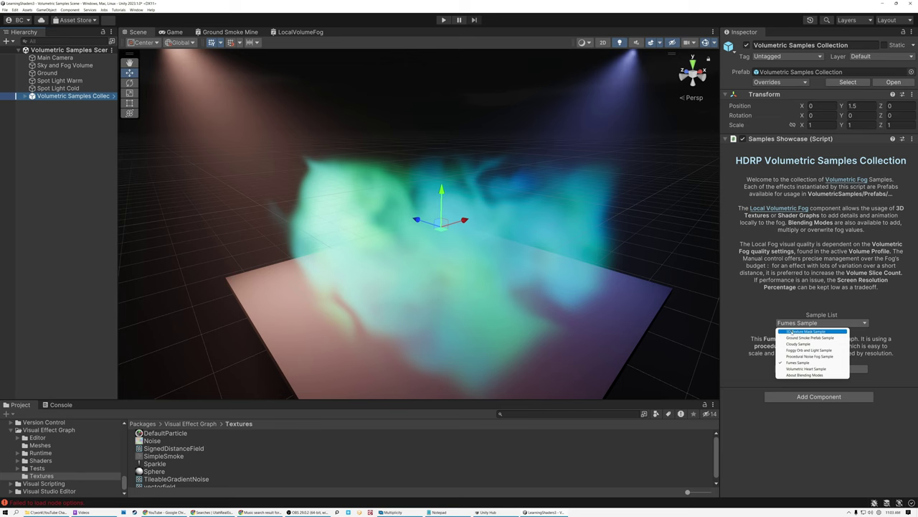
click(804, 331)
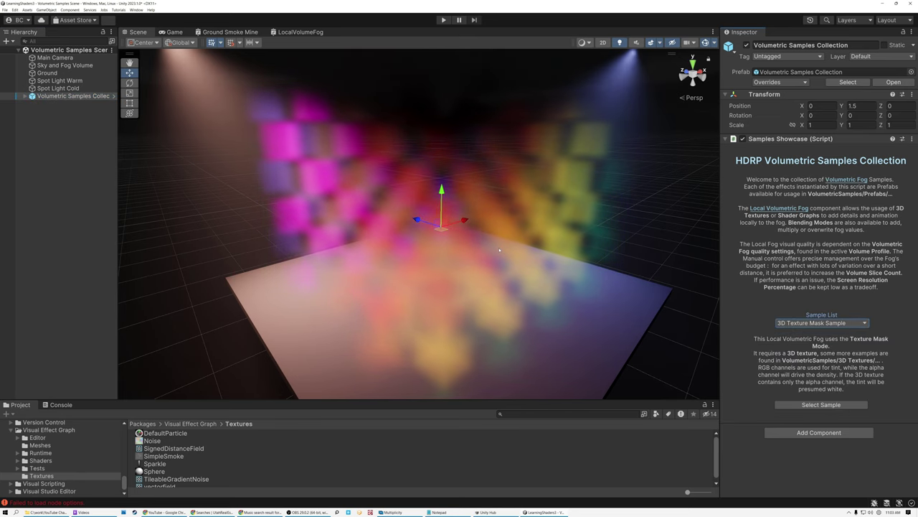
click(790, 324)
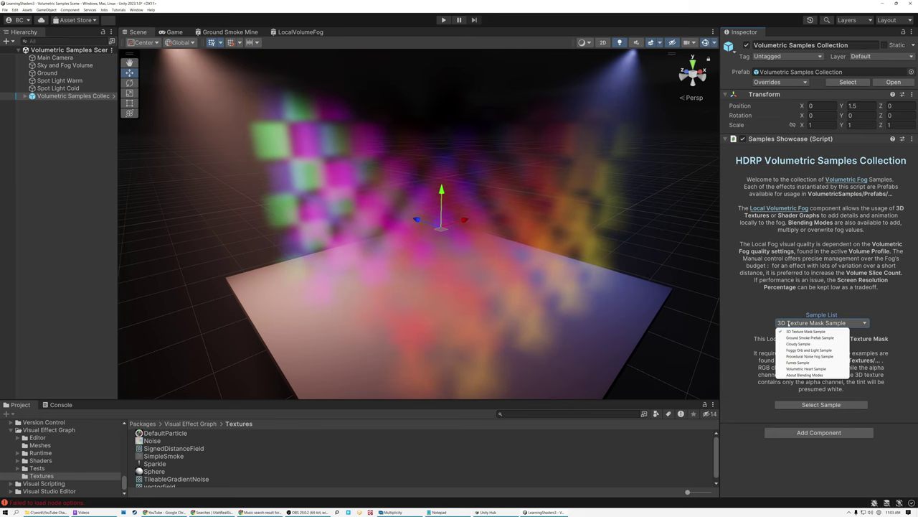
click(789, 338)
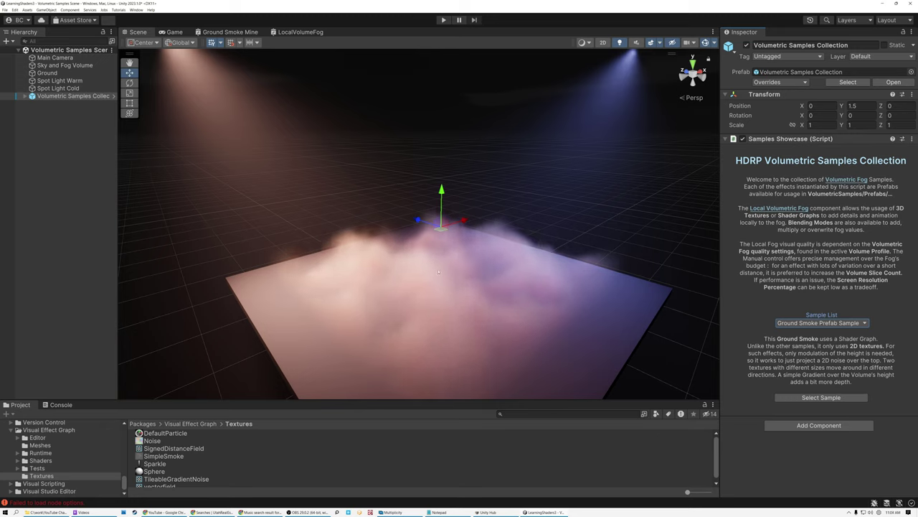
Step: Preview the Cloudy Sample and the Foggy Orb and Light Sample in the volumetric samples collection
click(788, 323)
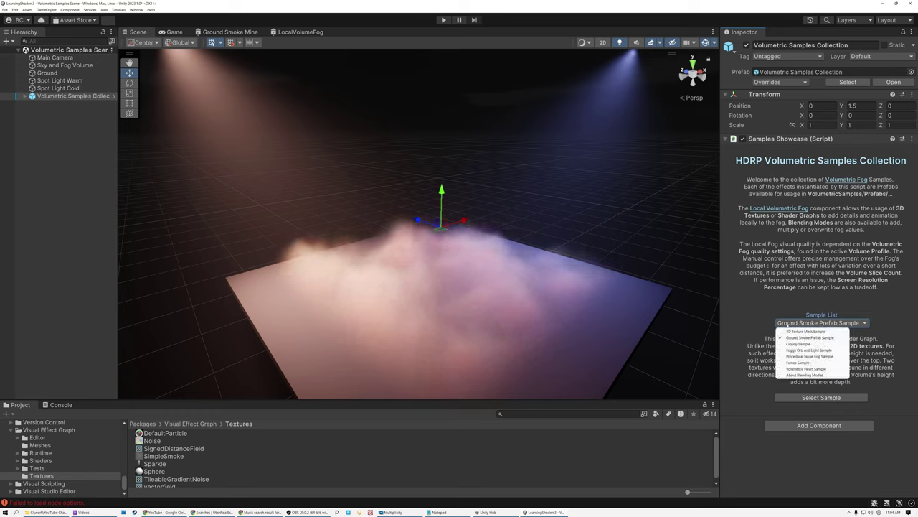
click(798, 343)
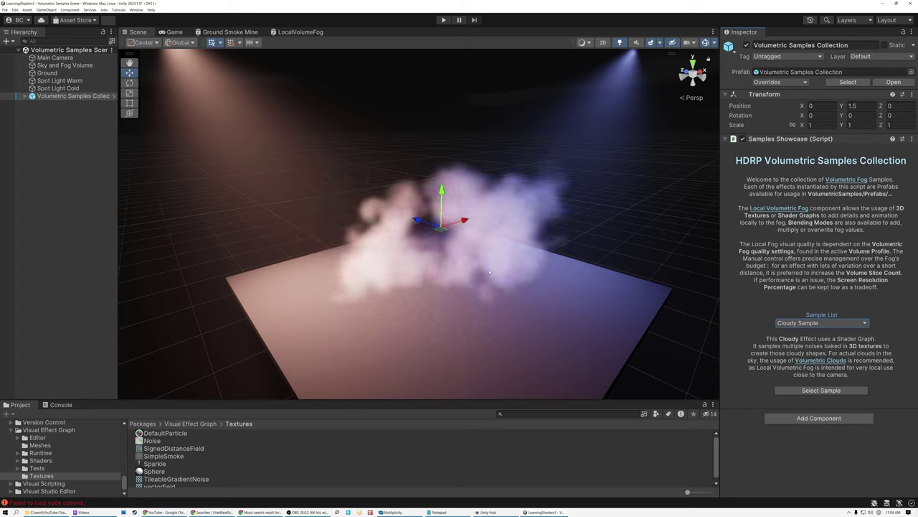
click(790, 324)
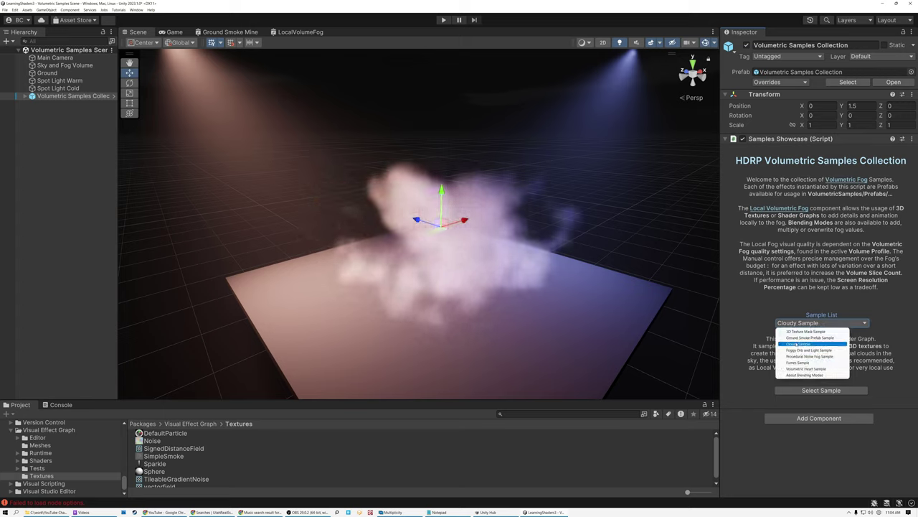
click(796, 350)
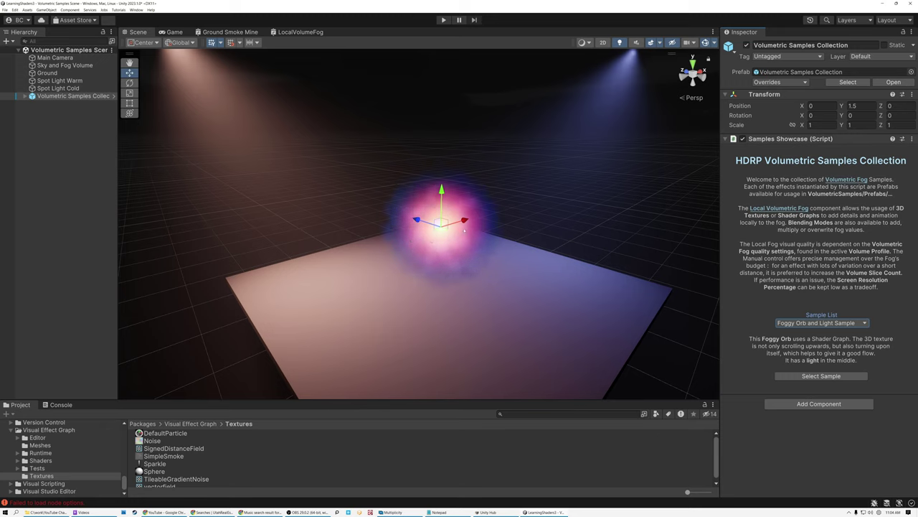
Step: Preview the Procedural Noise Fog Sample, followed by the Fumes Sample, examining the fumes from different angles
click(794, 323)
click(812, 358)
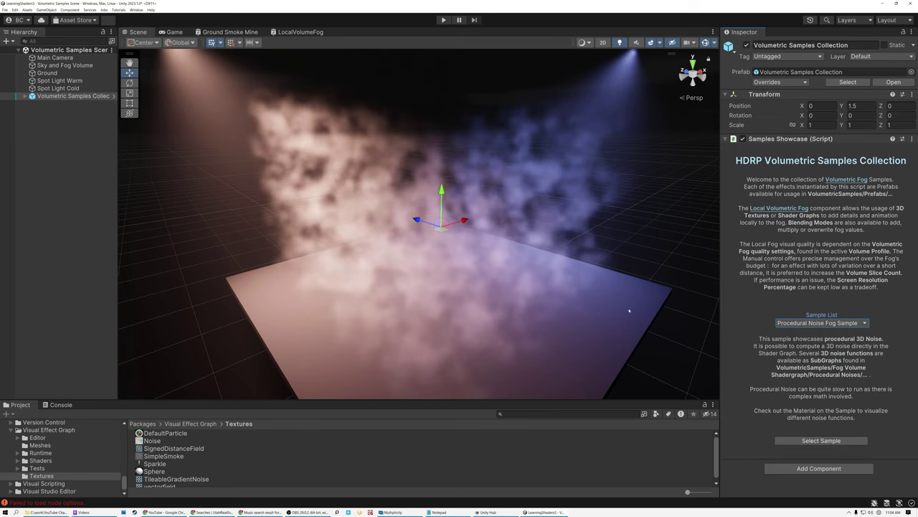
click(798, 324)
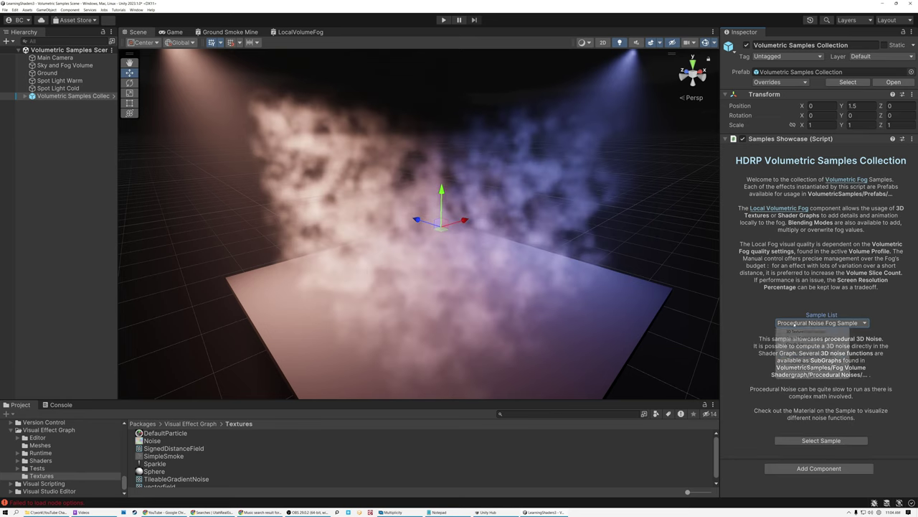
click(797, 362)
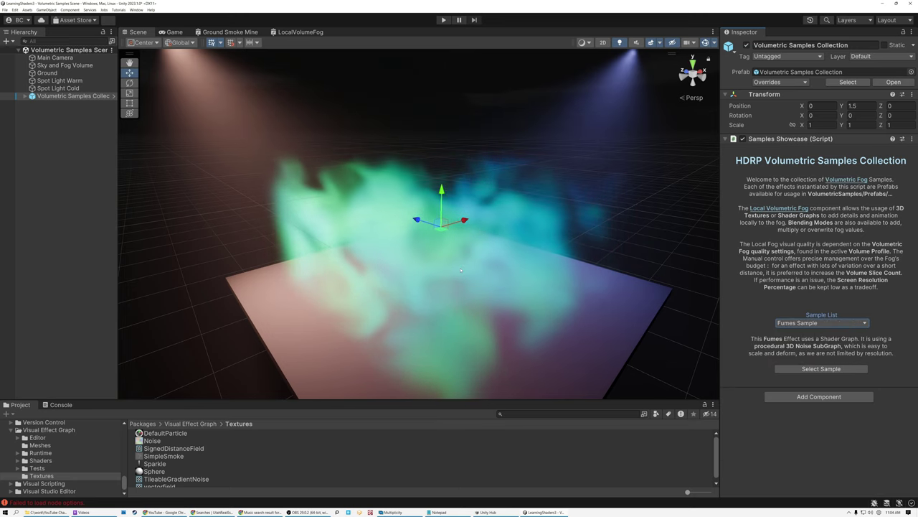
alt+drag(399, 274, 470, 269)
right_drag(470, 269, 363, 330)
right_drag(517, 252, 683, 284)
key(w)
key(s)
key(a)
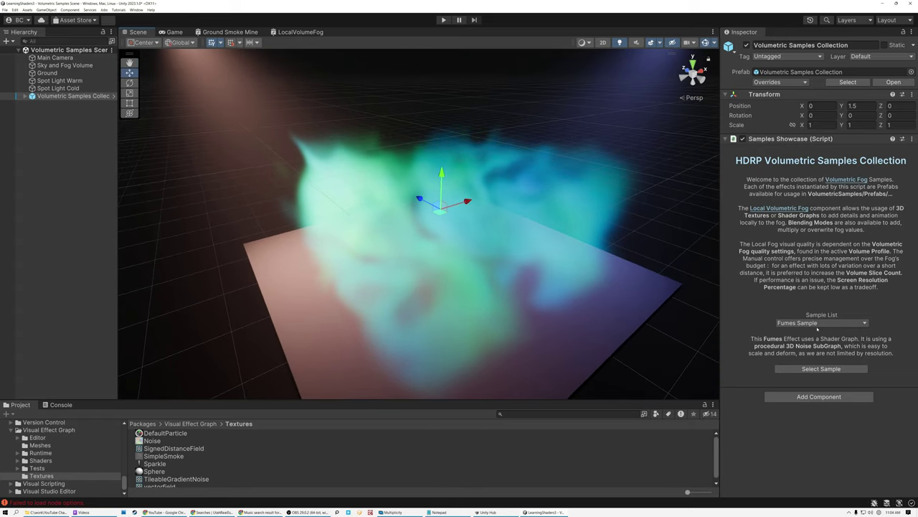
Step: Preview the Volumetric Heart Sample and the About Blending Modes sample in the volumetric samples collection
click(798, 323)
click(805, 368)
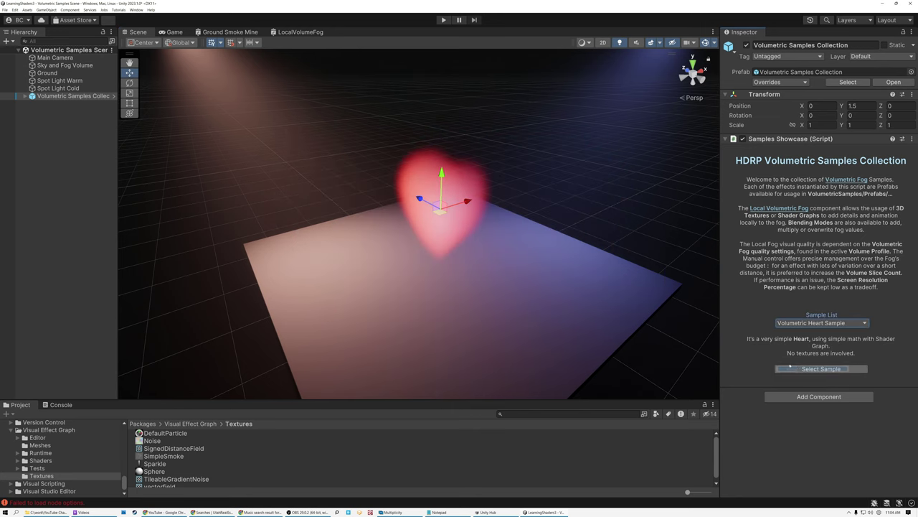
right_drag(529, 237, 485, 236)
scroll(485, 235, down, 5)
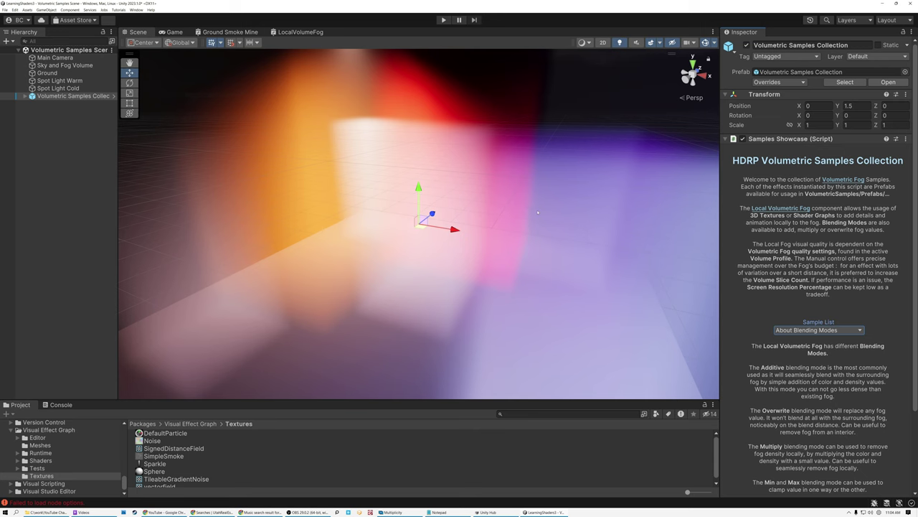
right_drag(503, 215, 529, 209)
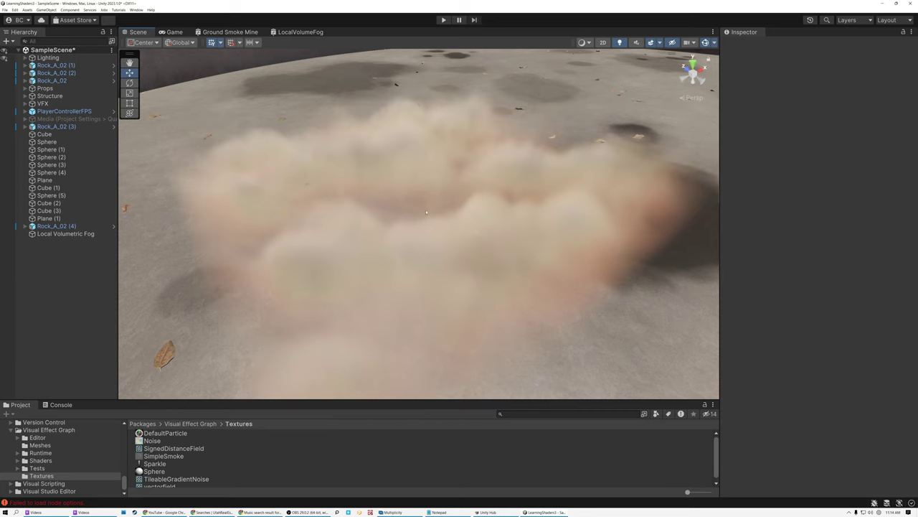
Step: Add another Local Volumetric Fog object to SampleScene, near the existing ground smoke
mouse_move(421, 195)
right_down()
mouse_move(438, 208)
mouse_move(399, 186)
mouse_move(422, 191)
right_up()
key(s)
key(w)
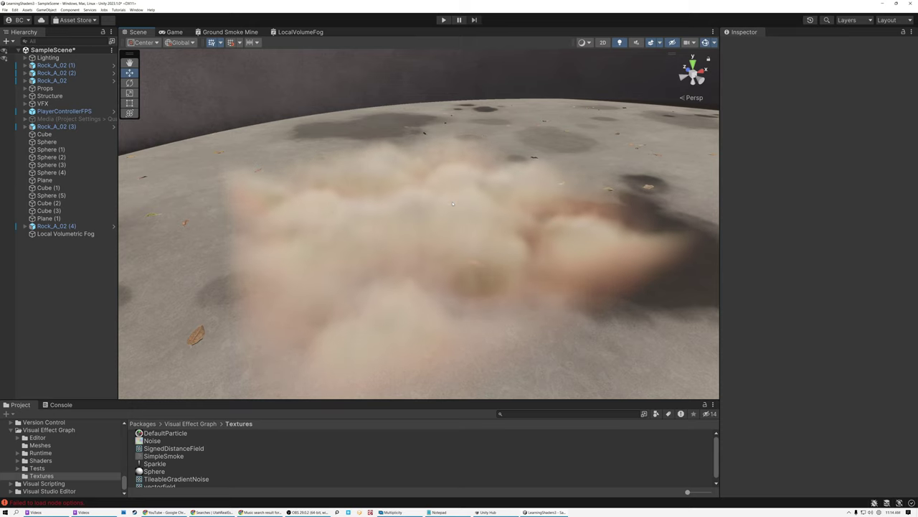
mouse_move(453, 203)
right_down()
mouse_move(427, 217)
mouse_move(449, 219)
right_up()
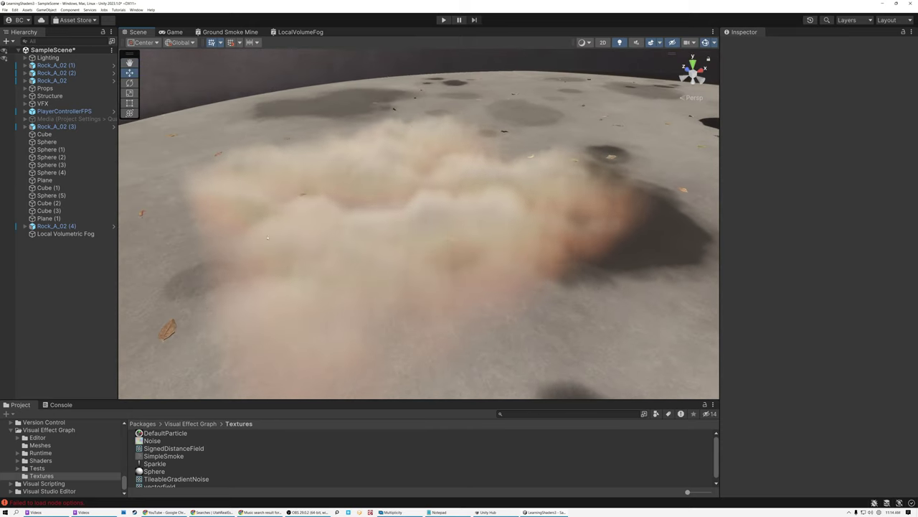
right_click(56, 263)
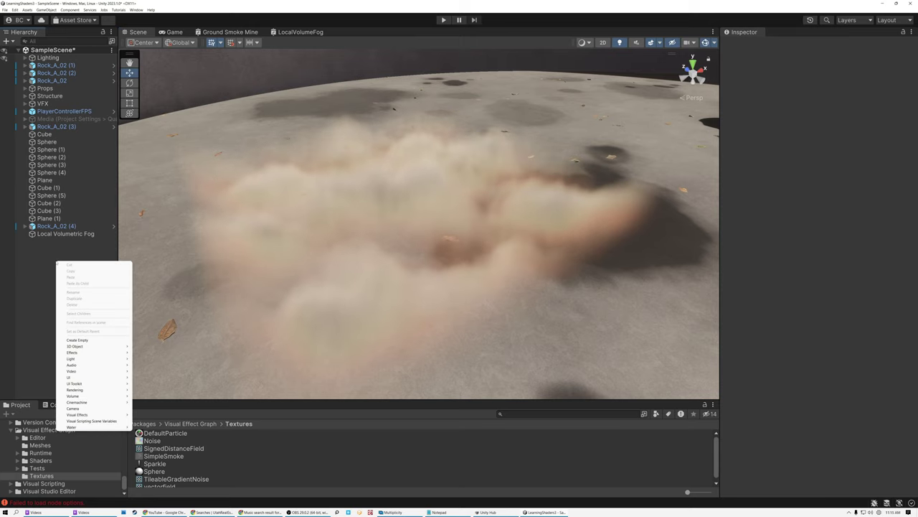
mouse_move(123, 390)
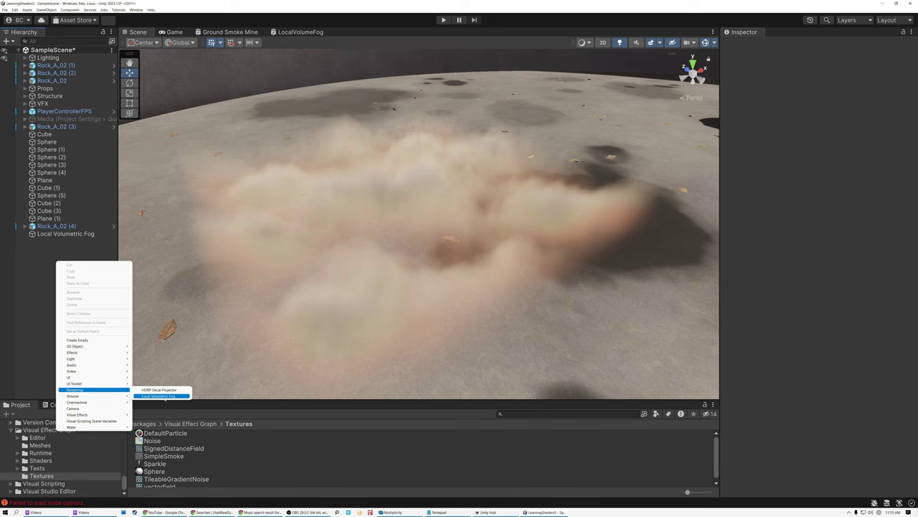
click(159, 397)
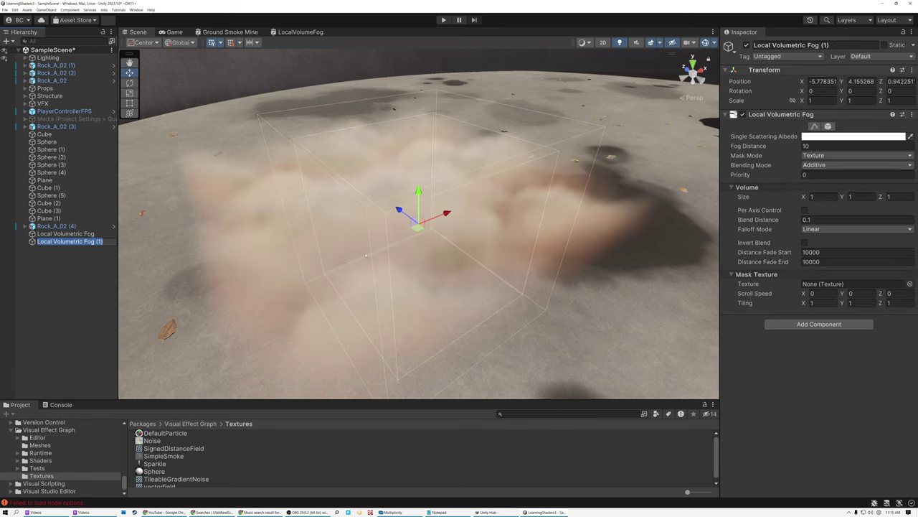
Step: Move the new fog volume along the Z axis to a position of about -1.351 and frame it in the scene
mouse_move(359, 216)
right_down()
mouse_move(414, 216)
mouse_move(359, 222)
right_up()
key(s)
drag(359, 219, 538, 287)
key(f)
alt+drag(302, 309, 553, 162)
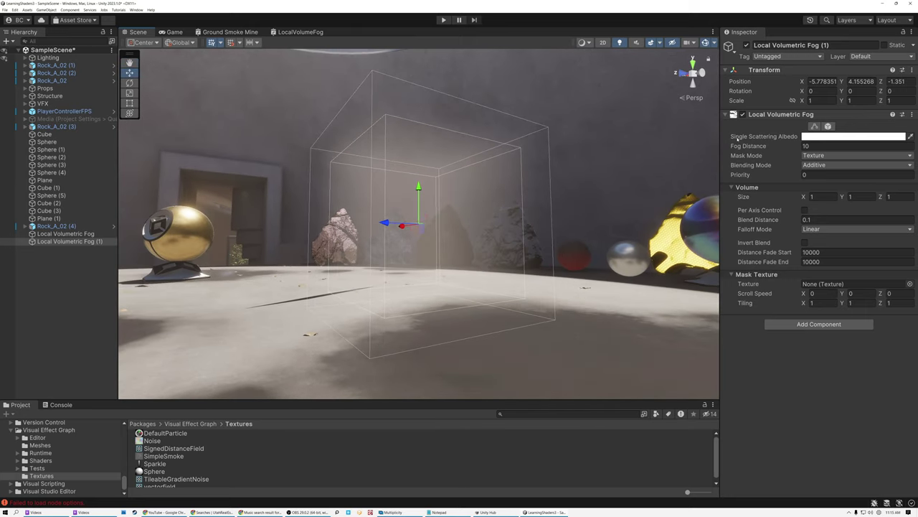
Step: Set the new fog volume's Single Scattering Albedo to pure red (FF0000) and inspect the tinted fog
mouse_move(738, 138)
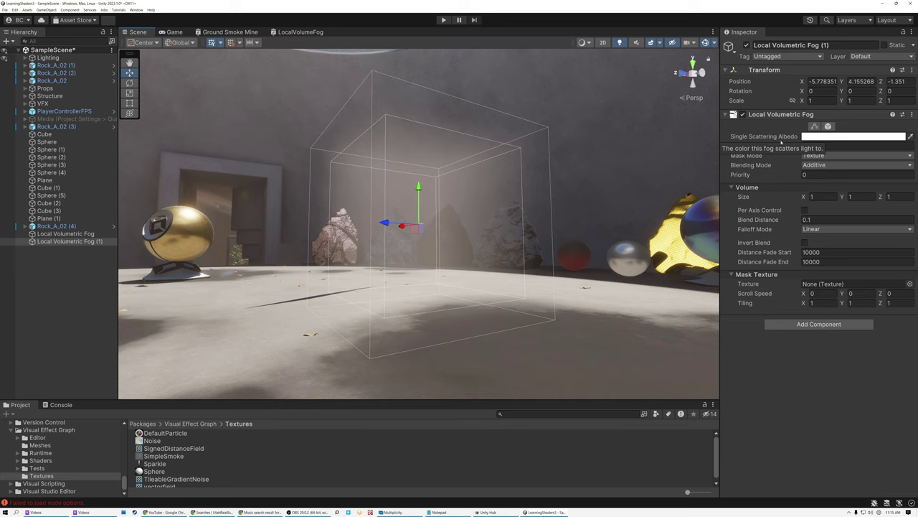
click(820, 137)
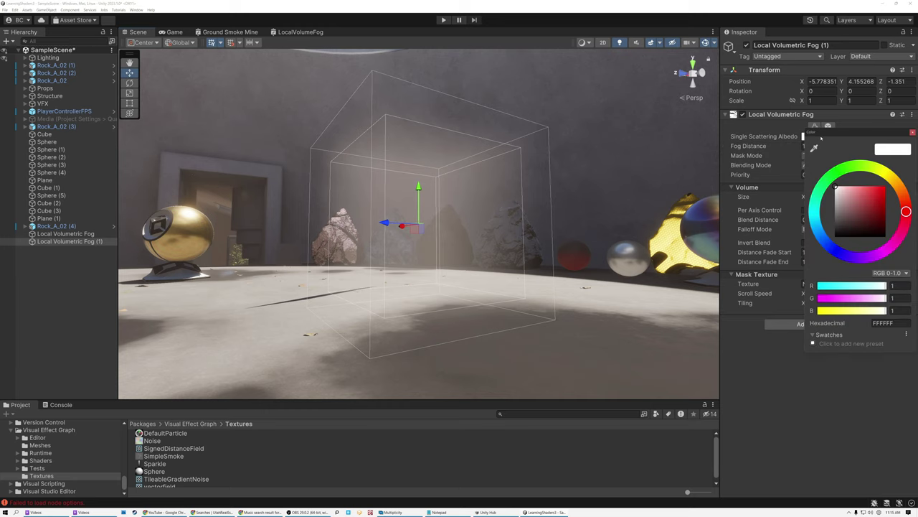
drag(866, 200, 901, 180)
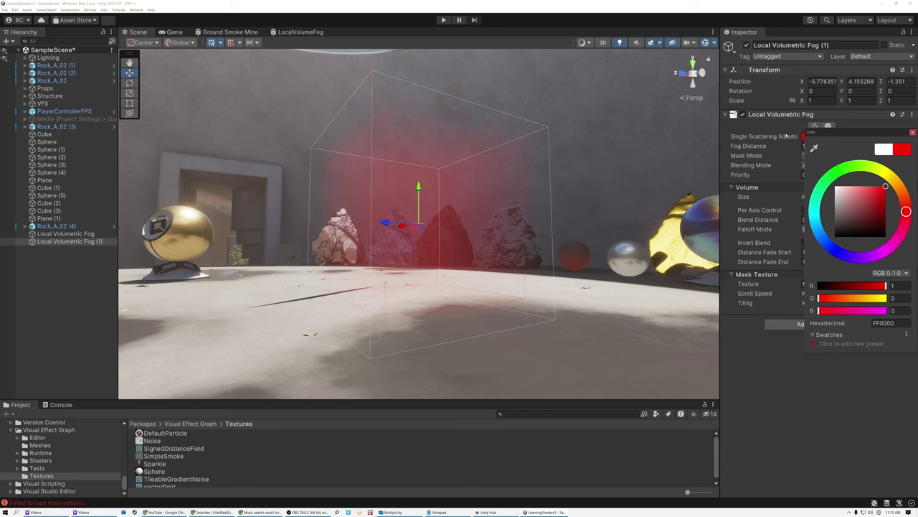
click(768, 131)
alt+drag(530, 175, 457, 189)
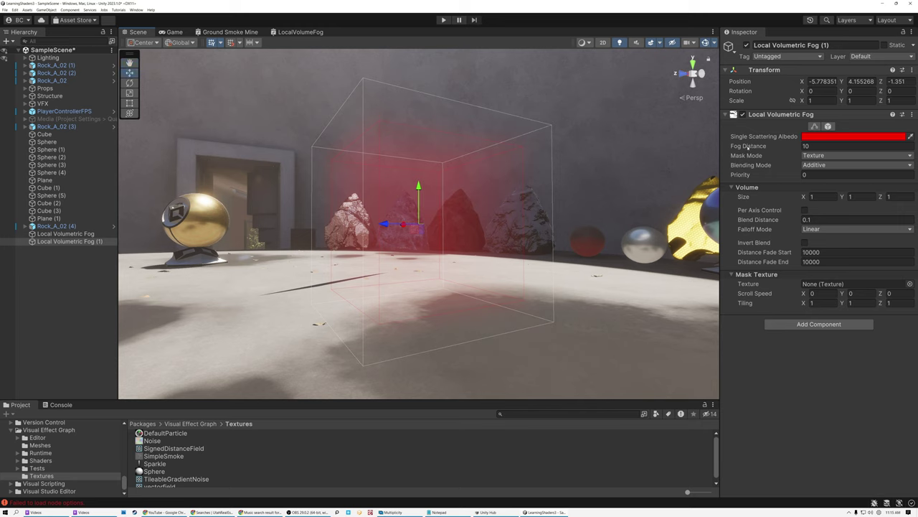
Step: Set the new fog volume's Fog Distance to 1 and its Single Scattering Albedo to white (FFFFFF)
mouse_move(748, 147)
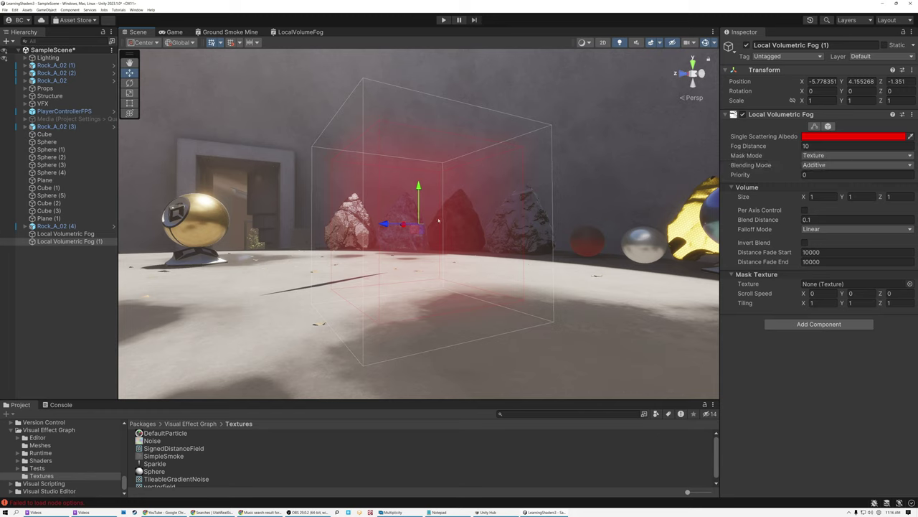
click(817, 146)
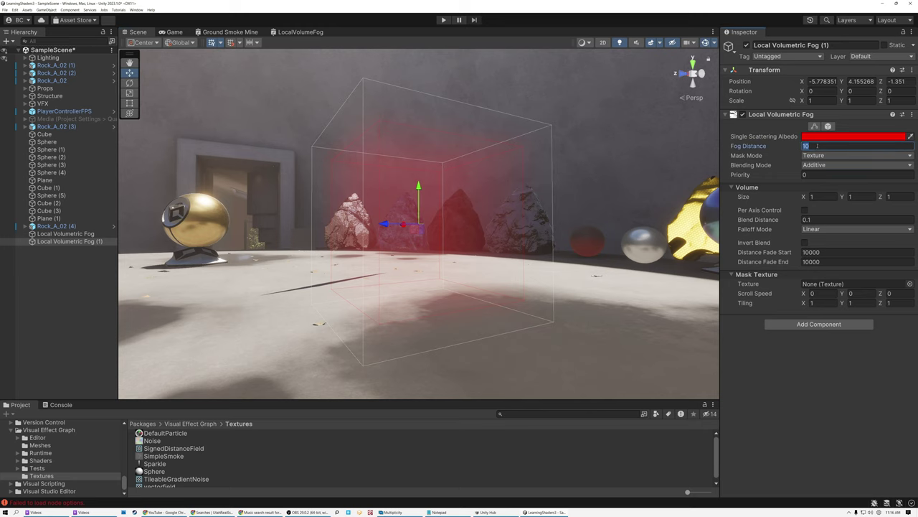
text(1)
mouse_move(473, 184)
alt+mouse_down()
mouse_move(338, 178)
mouse_move(327, 152)
mouse_move(437, 239)
mouse_move(466, 226)
mouse_move(493, 195)
mouse_move(475, 197)
alt+mouse_up()
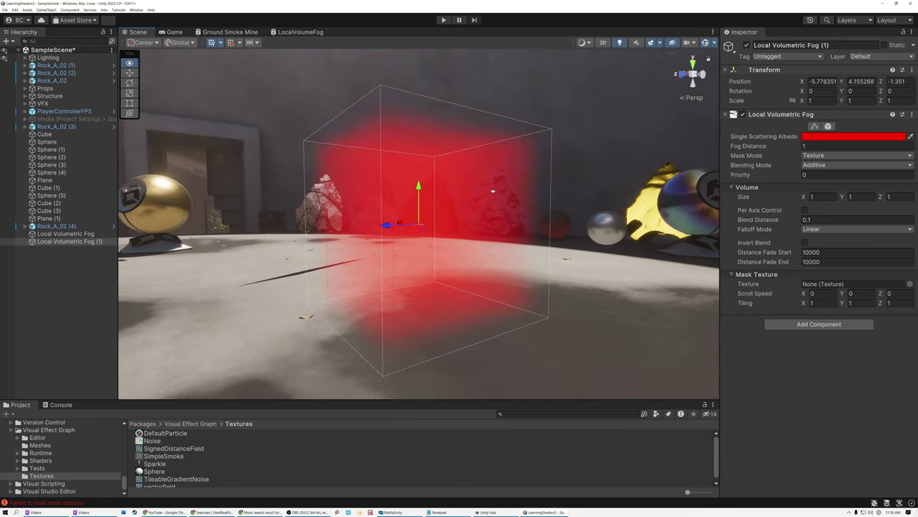
click(809, 137)
drag(849, 207, 816, 176)
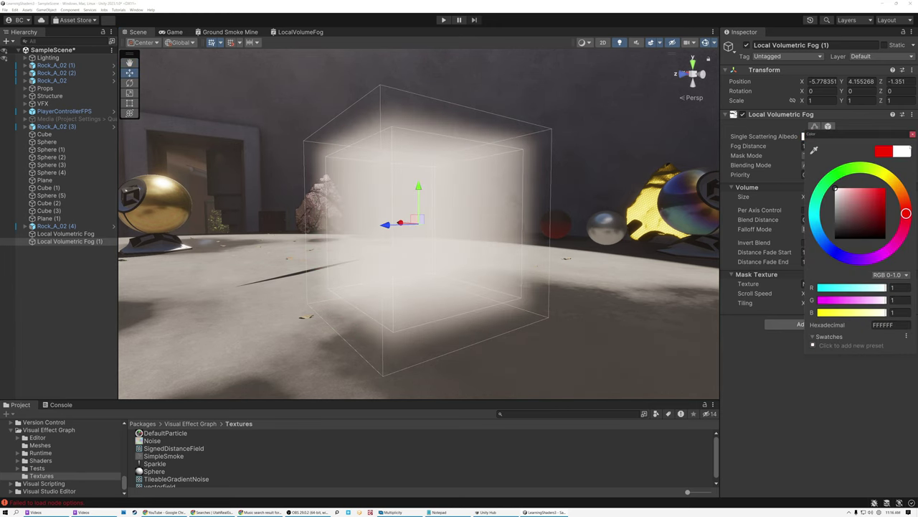
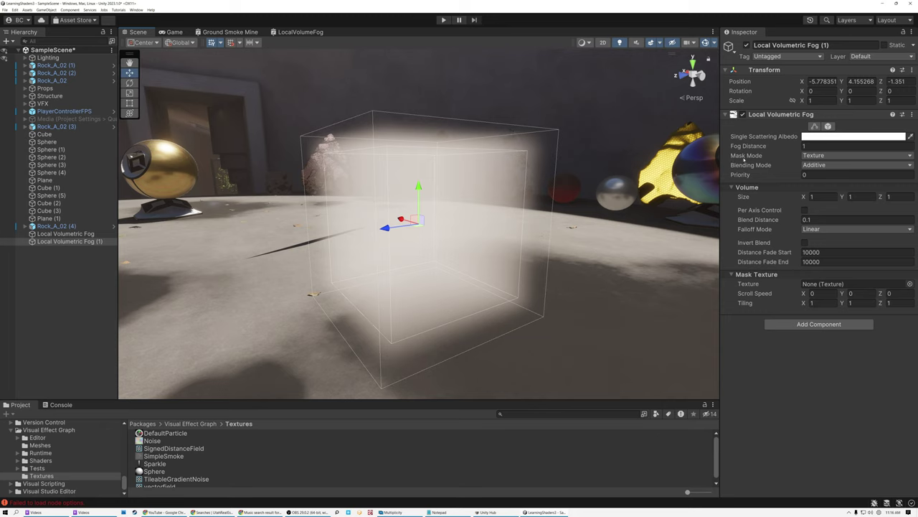
Step: Assign 3DTexture_Checker as the mask texture of the new Local Volumetric Fog and inspect the fog pattern
mouse_move(743, 159)
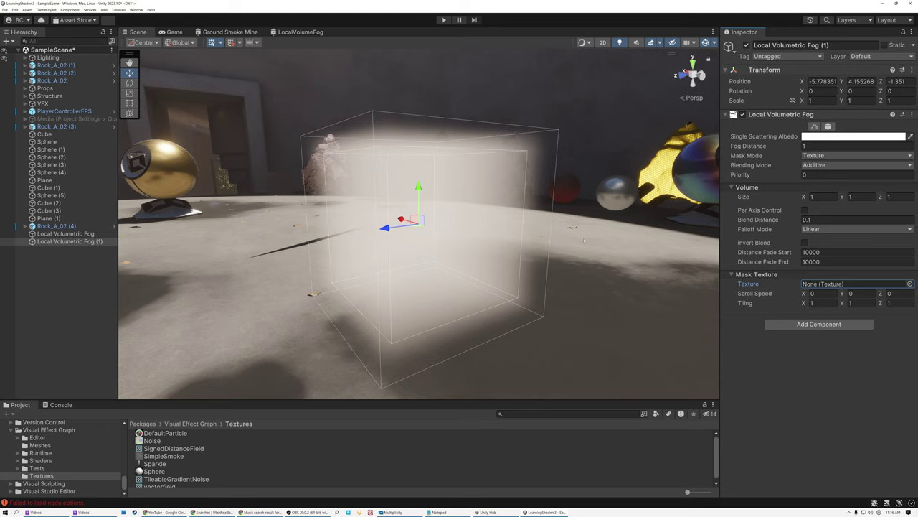
click(910, 284)
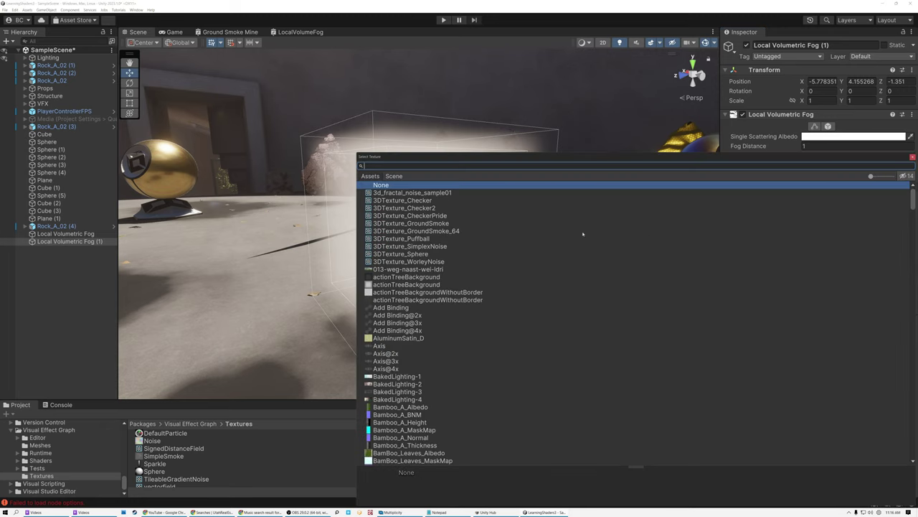
drag(417, 159, 333, 120)
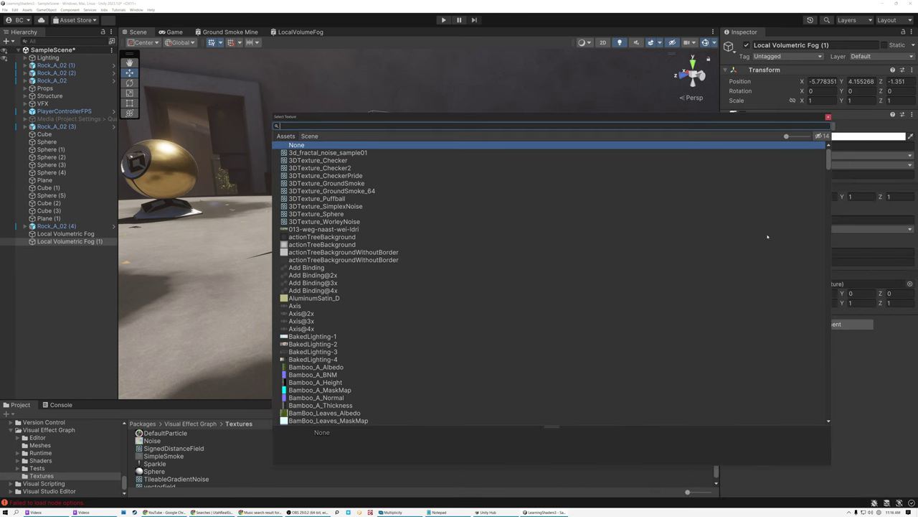
drag(832, 218, 592, 215)
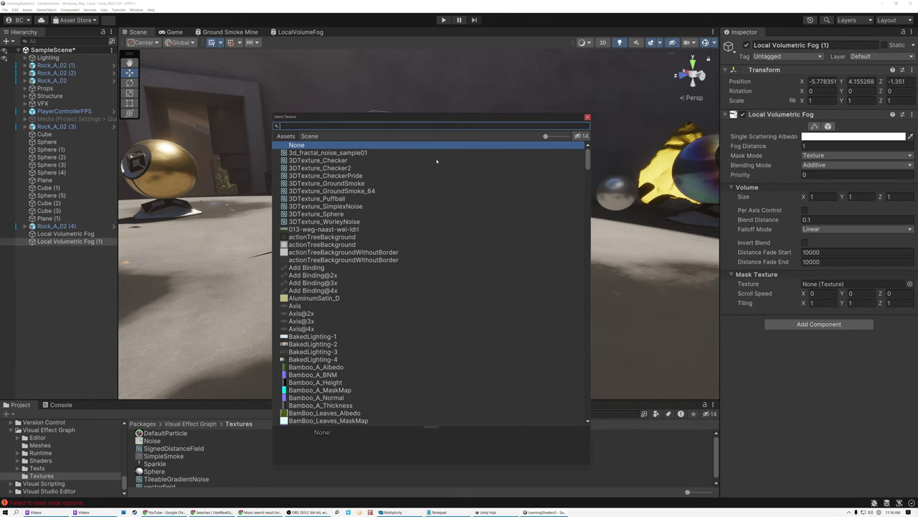
drag(398, 117, 428, 107)
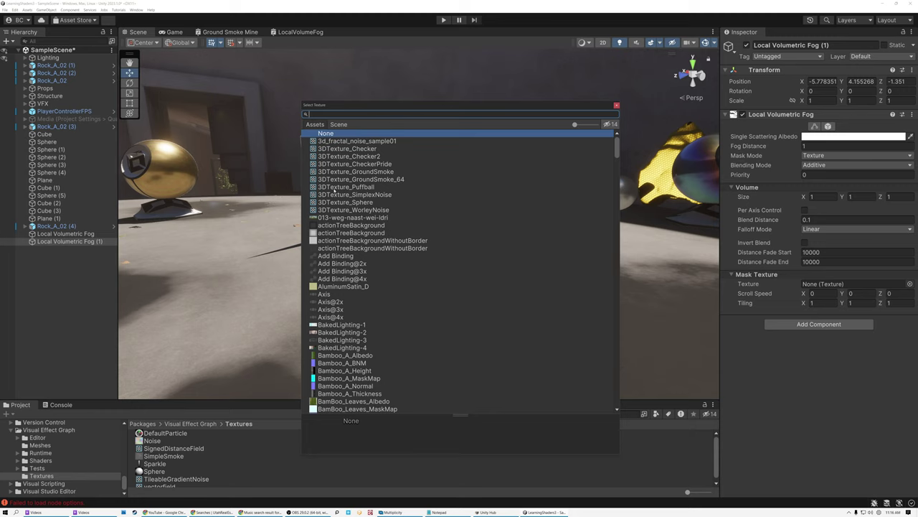
scroll(383, 312, down, 5)
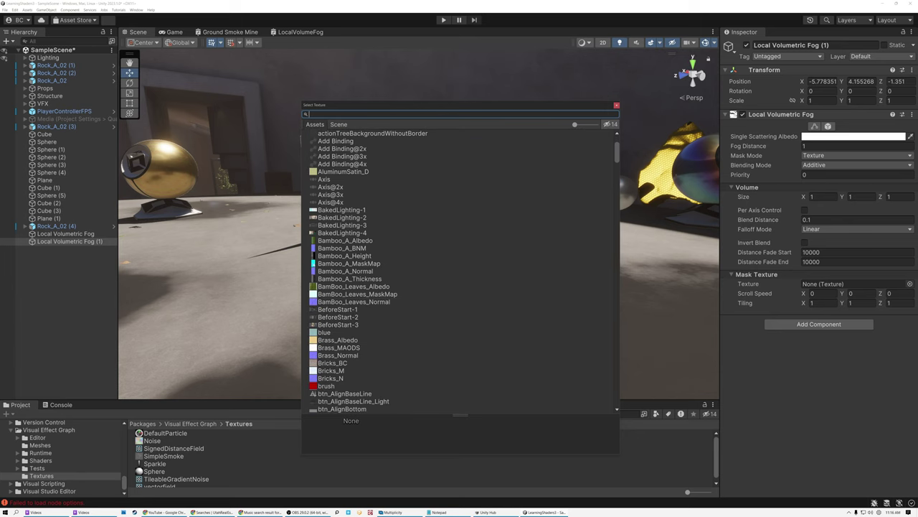
scroll(324, 332, up, 5)
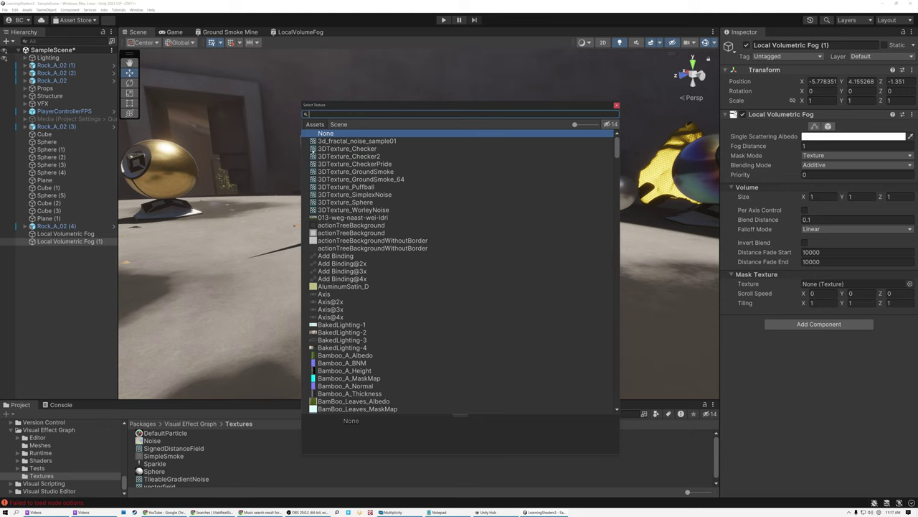
double_click(314, 149)
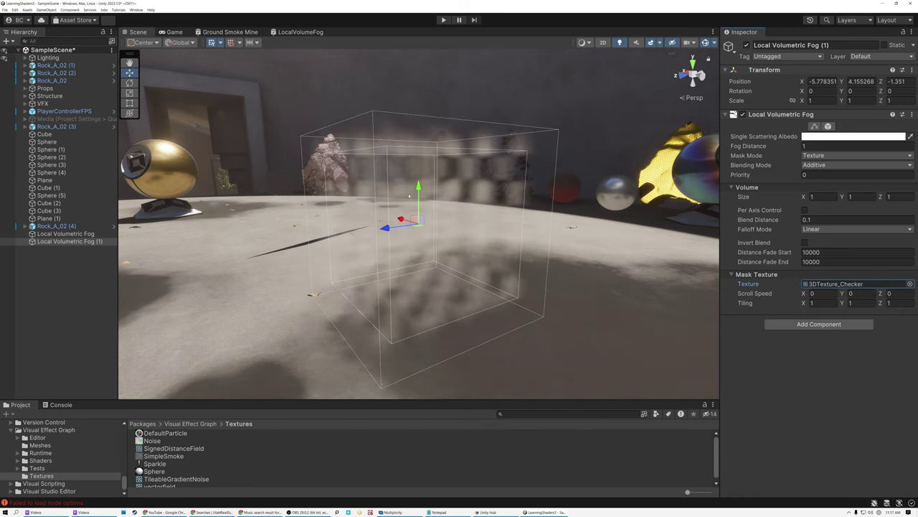
alt+drag(433, 228, 464, 184)
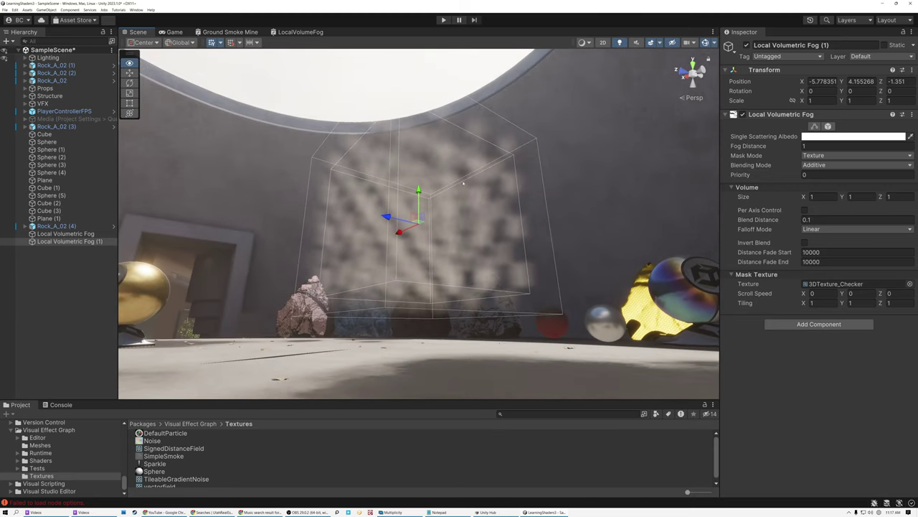
alt+drag(501, 211, 427, 300)
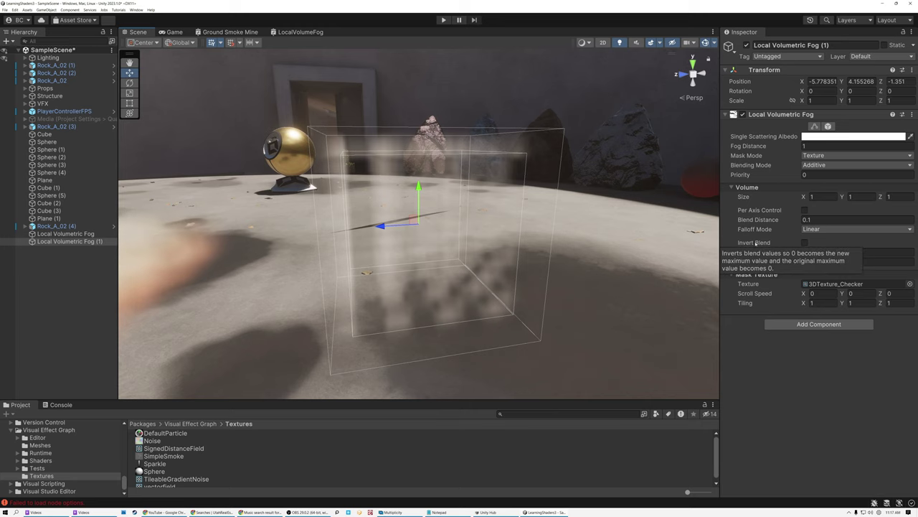
Step: Set the new fog volume's Blend Distance to 0 and inspect how the checkered fog meets the volume's edges
click(753, 220)
alt+drag(438, 230, 475, 220)
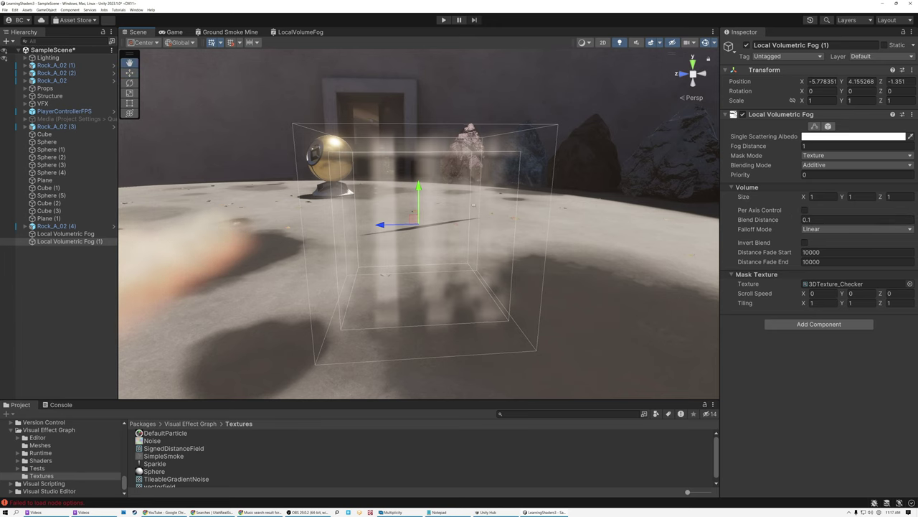
alt+drag(474, 206, 339, 224)
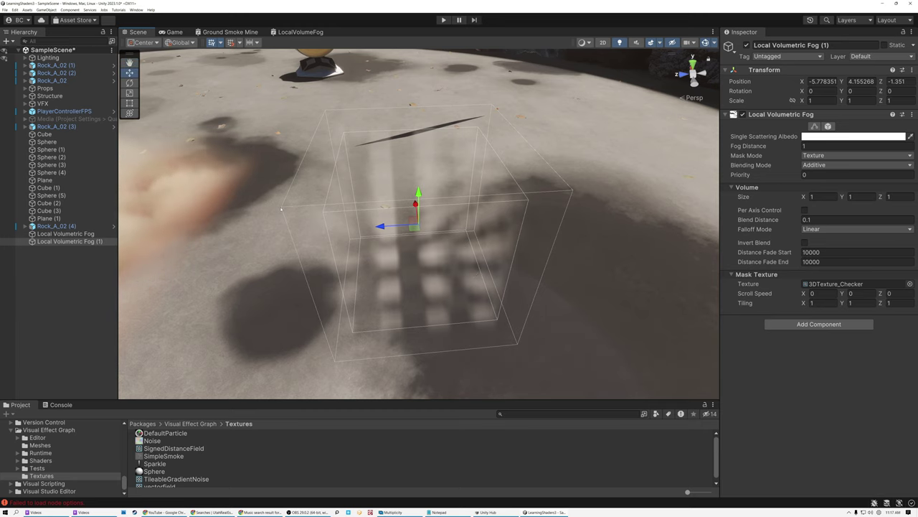
alt+drag(362, 227, 296, 164)
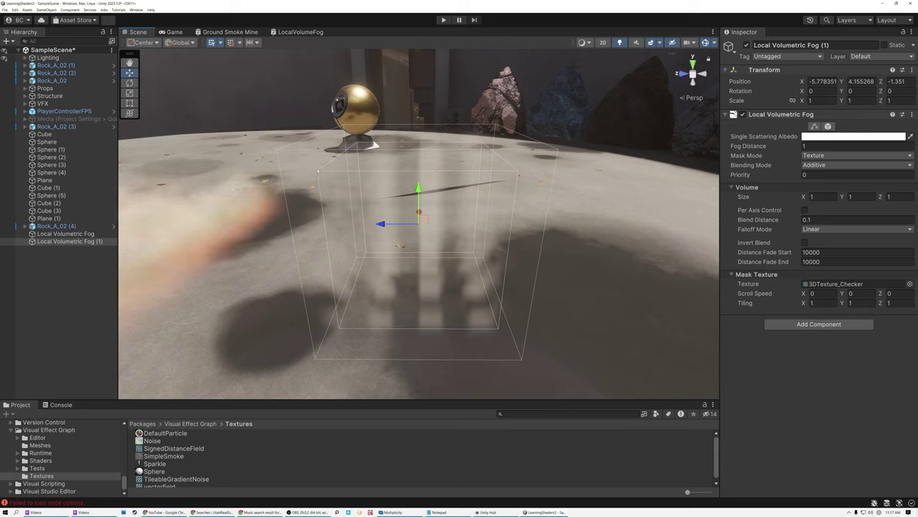
click(817, 220)
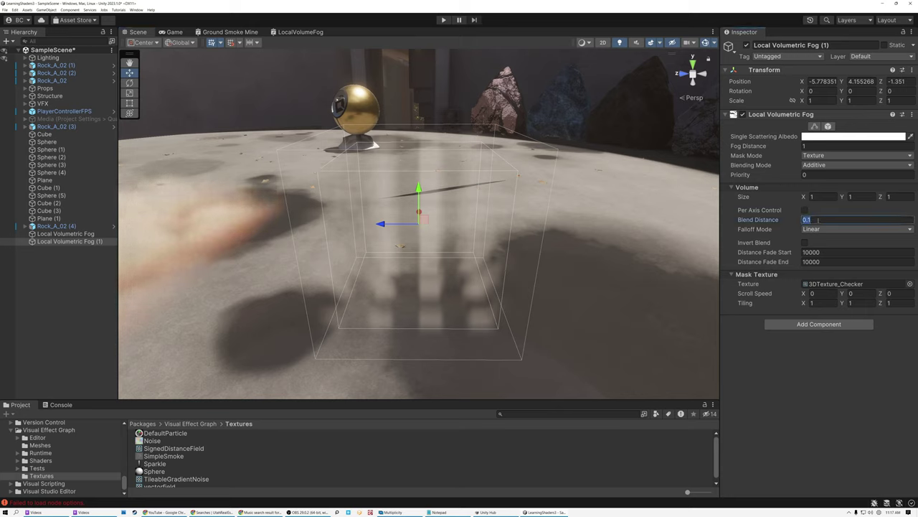
text(0)
alt+drag(302, 162, 291, 108)
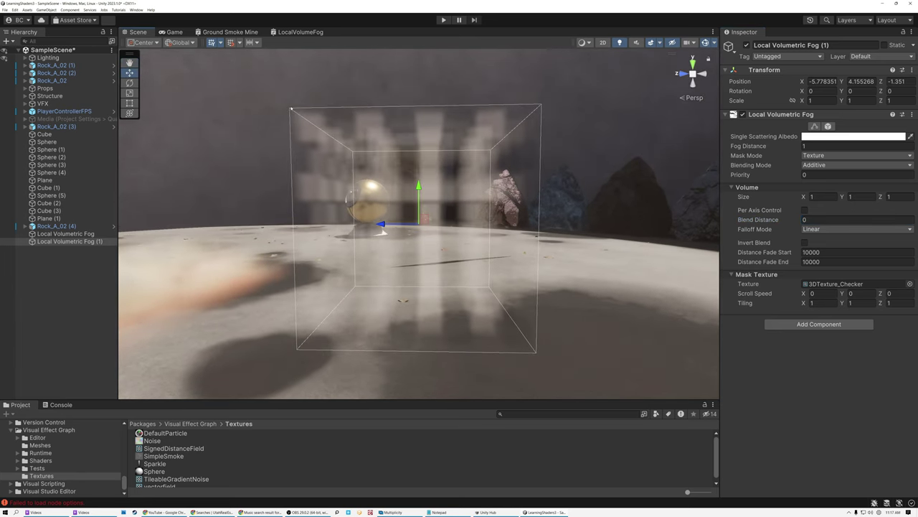
alt+drag(416, 180, 442, 217)
Step: Try a Blend Distance of 0.5 on the fog volume, restore it to 0.1 and inspect the checkered fog
click(812, 221)
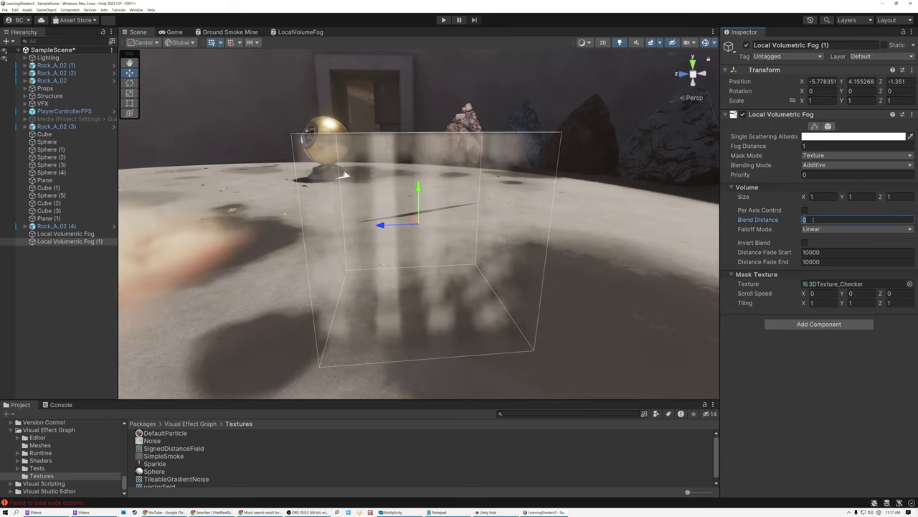
text(0.5)
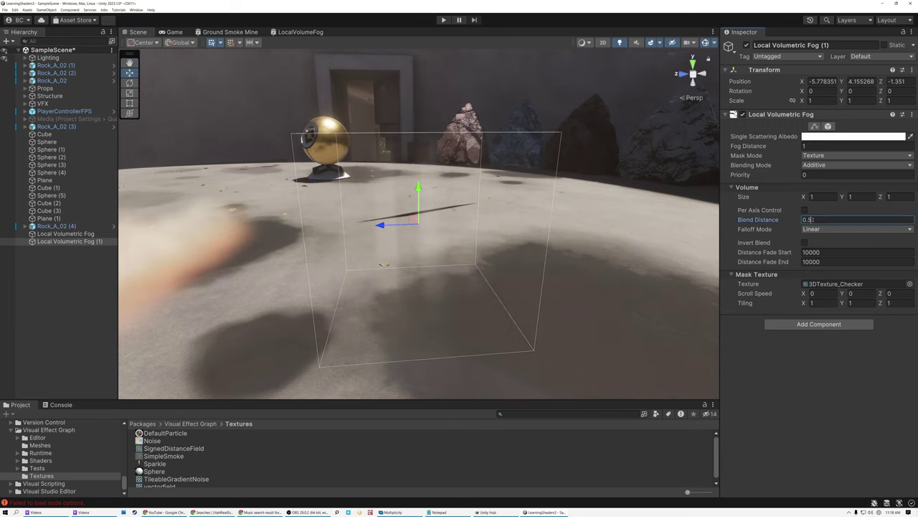
alt+drag(478, 236, 383, 236)
click(818, 219)
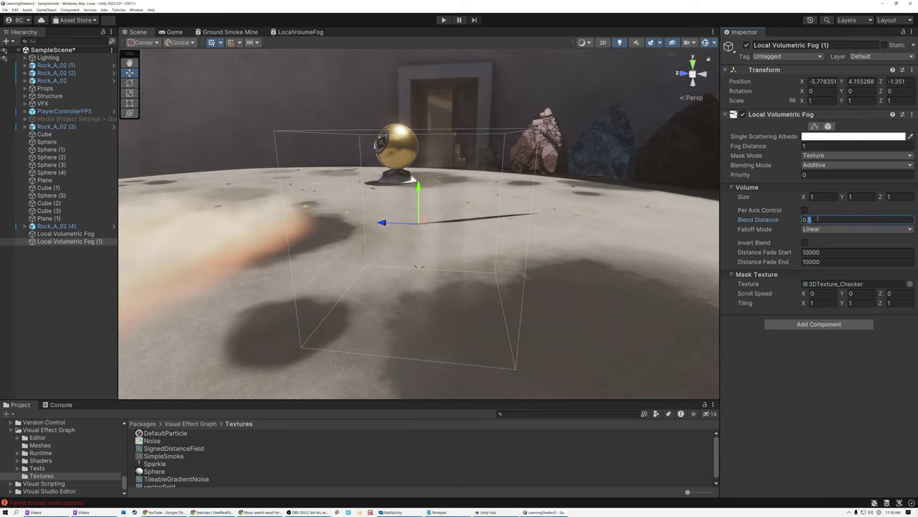
text(1)
alt+drag(215, 143, 257, 137)
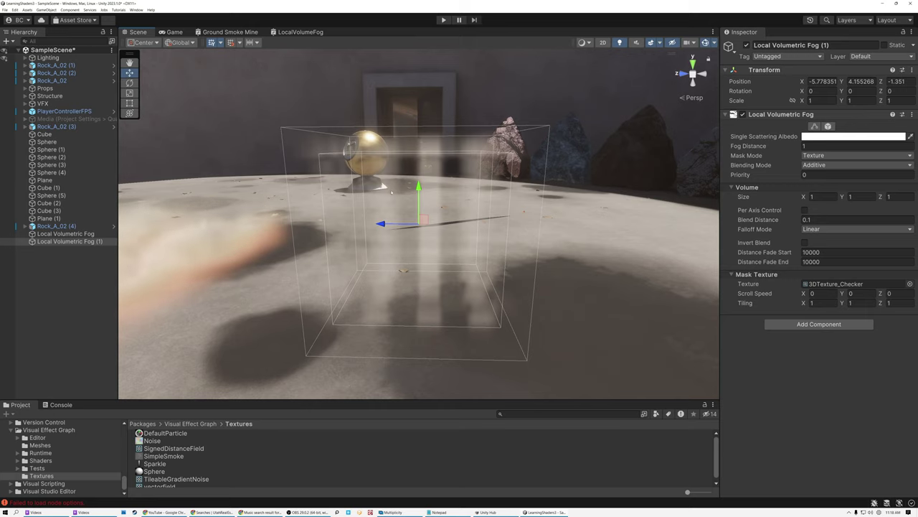
scroll(315, 149, up, 3)
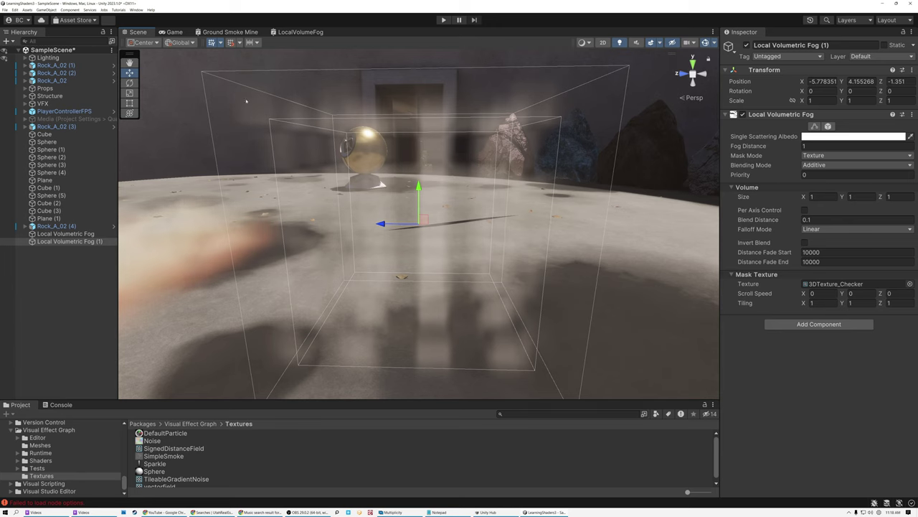
alt+drag(262, 109, 299, 129)
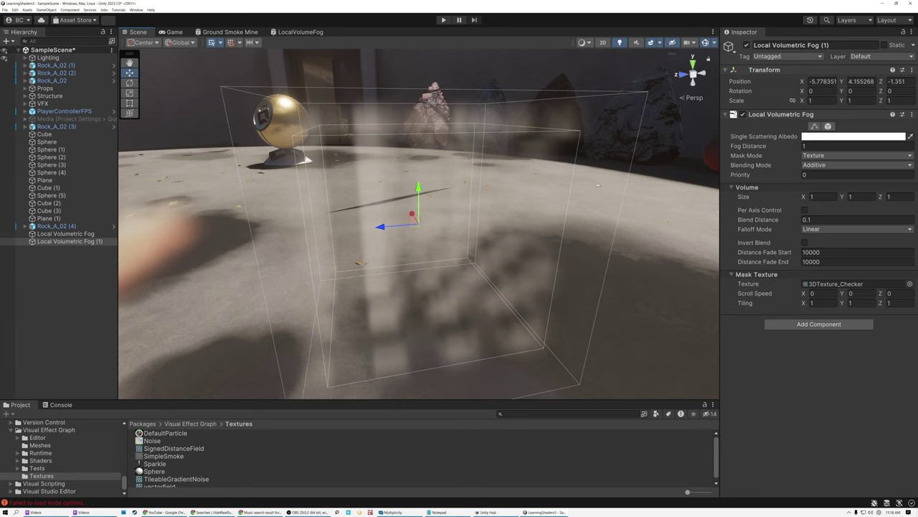
alt+drag(599, 185, 565, 208)
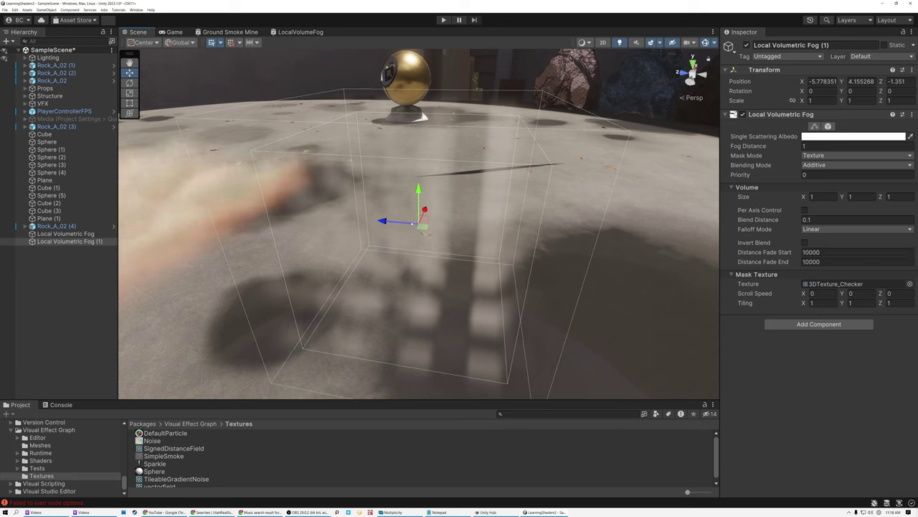
Step: Set the fog volume's Distance Fade Start to 2 and Distance Fade End to 4, and test the fading at different distances
click(823, 253)
text(2)
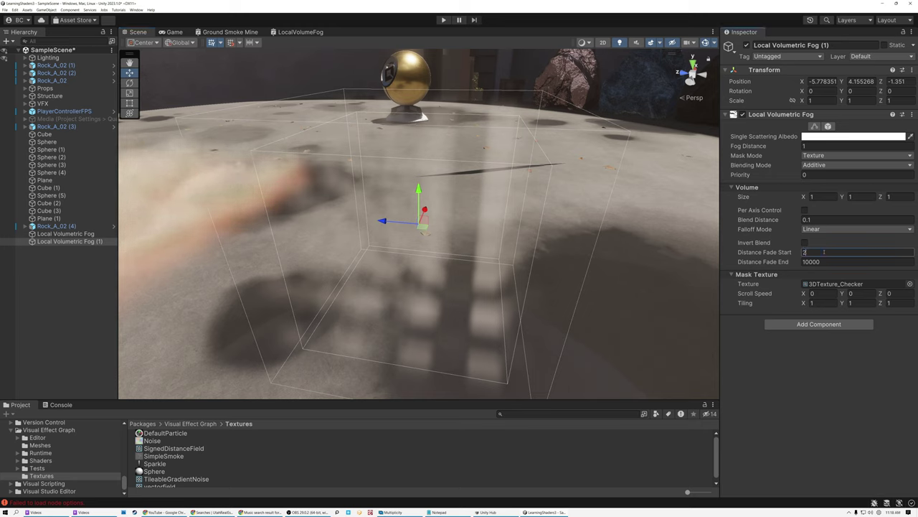
click(824, 262)
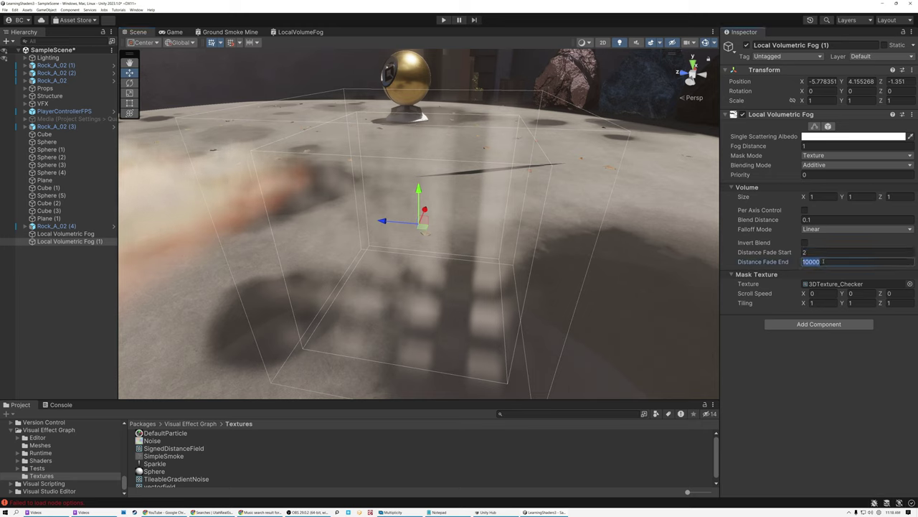
text(4)
mouse_move(358, 190)
right_down()
mouse_move(378, 198)
mouse_move(363, 190)
right_up()
key(s)
key(s)
key(w)
key(s)
key(s)
key(w)
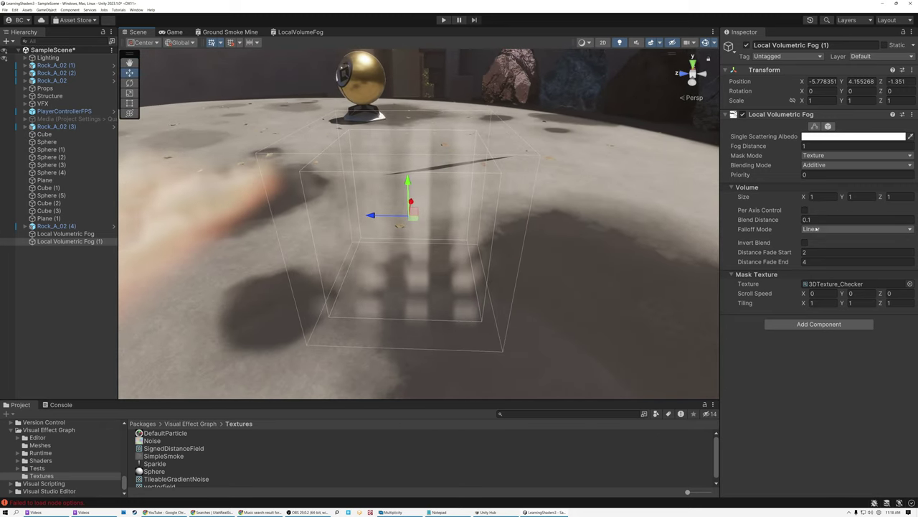
right_drag(446, 216, 531, 224)
key(s)
key(w)
key(s)
Step: Restore the fog volume's Distance Fade Start and Distance Fade End to 10000 and check the fog near and far
click(815, 251)
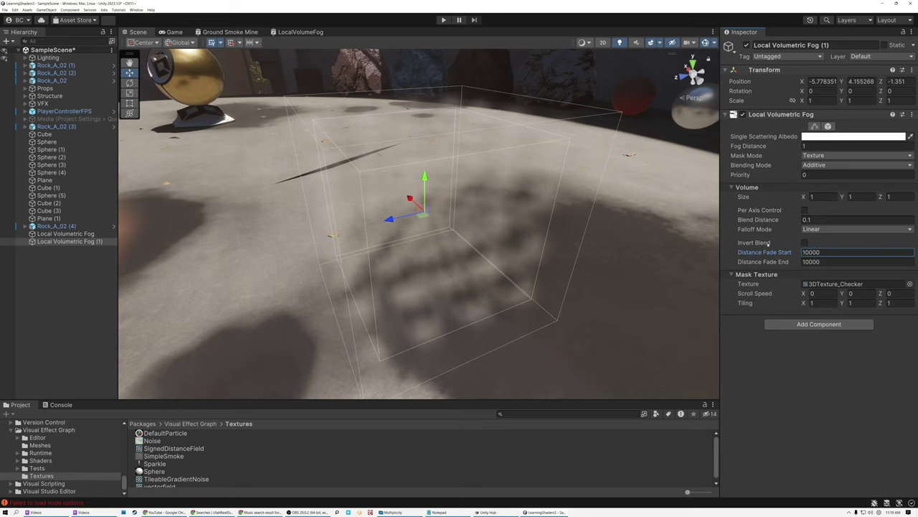
key(s)
right_drag(506, 222, 492, 211)
key(w)
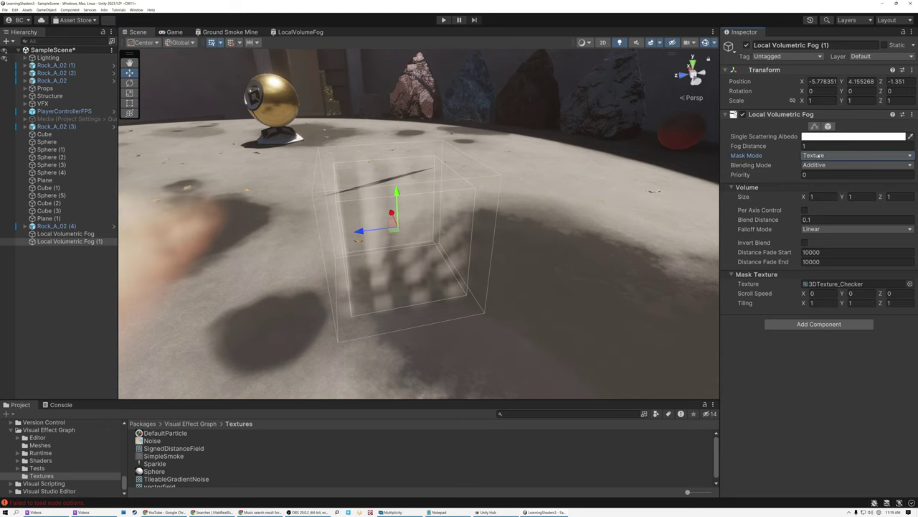
mouse_move(439, 239)
right_down()
mouse_move(334, 222)
mouse_move(450, 228)
right_up()
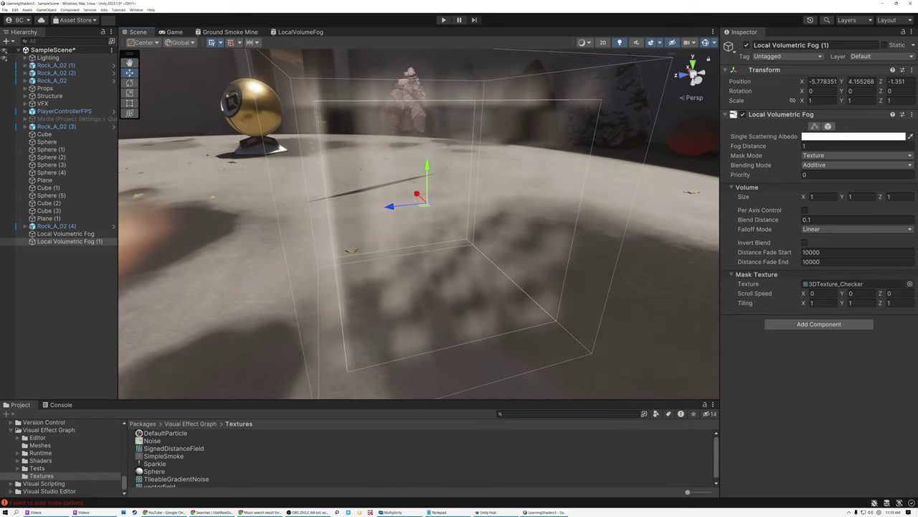
Step: Replace the fog volume's mask texture with 3DTexture_SimplexNoise and inspect the noisy fog
click(910, 283)
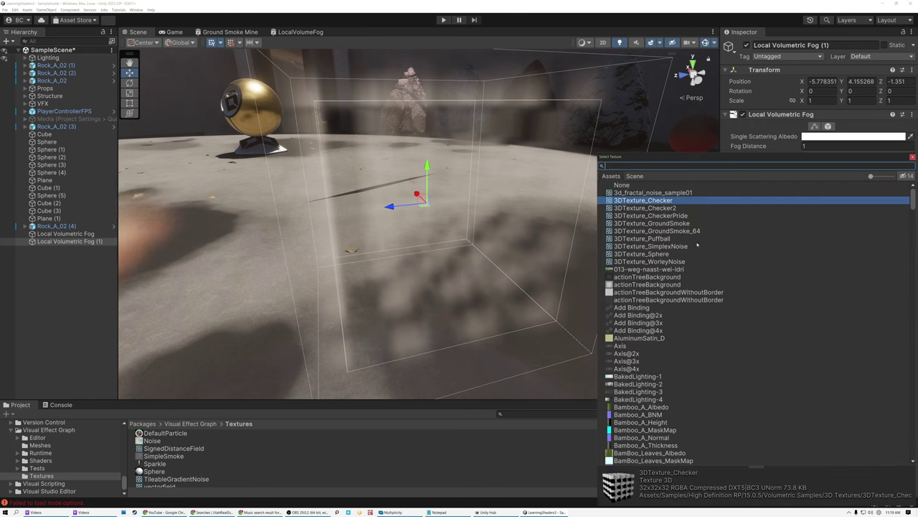
double_click(661, 247)
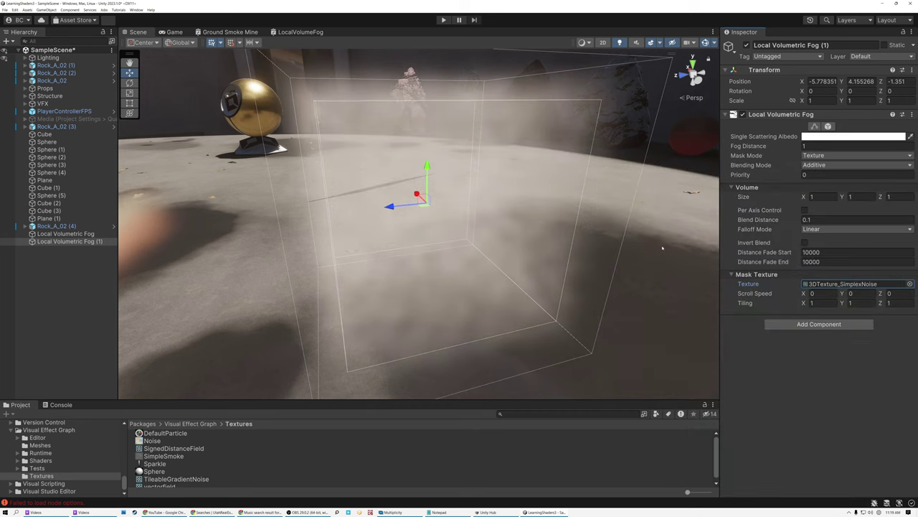
right_drag(485, 226, 346, 210)
alt+drag(346, 211, 465, 229)
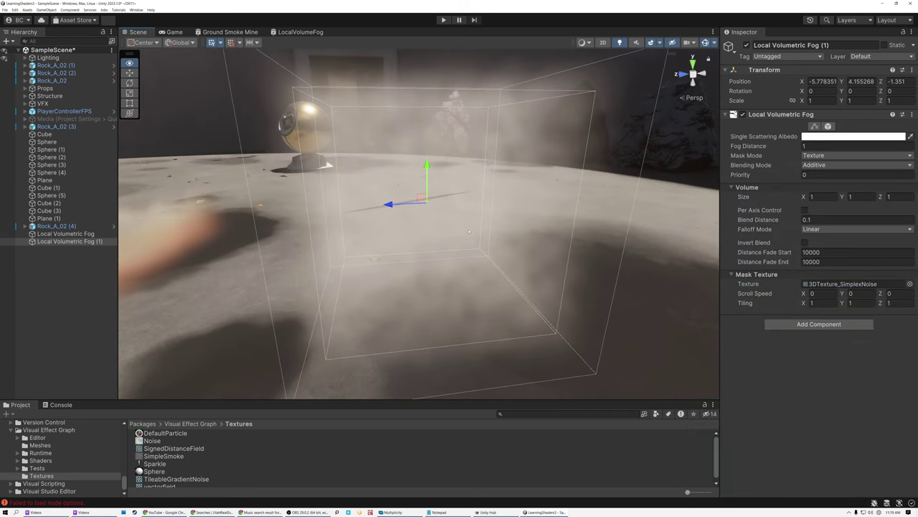
Step: Set the mask texture's Scroll Speed to 1 on the X axis and inspect the moving fog from several sides
click(819, 294)
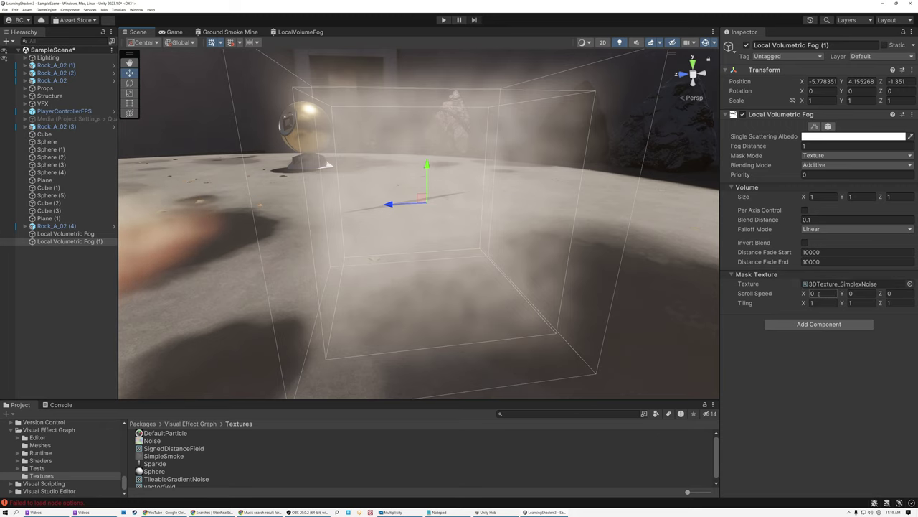
text(1)
right_drag(615, 263, 394, 233)
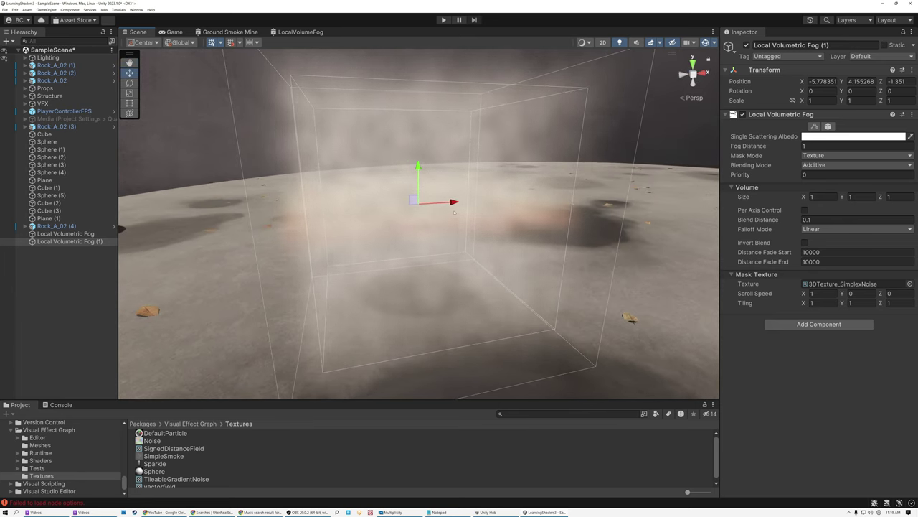
right_drag(502, 221, 538, 247)
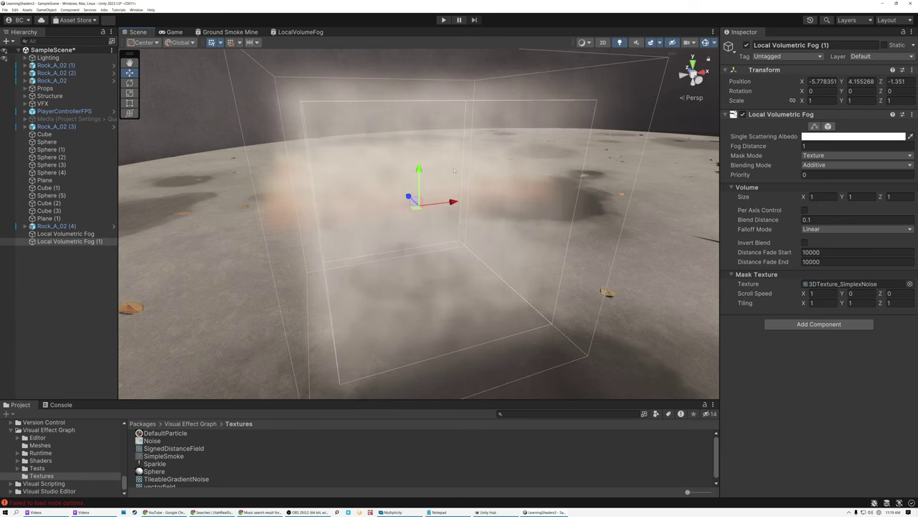
right_drag(454, 170, 500, 190)
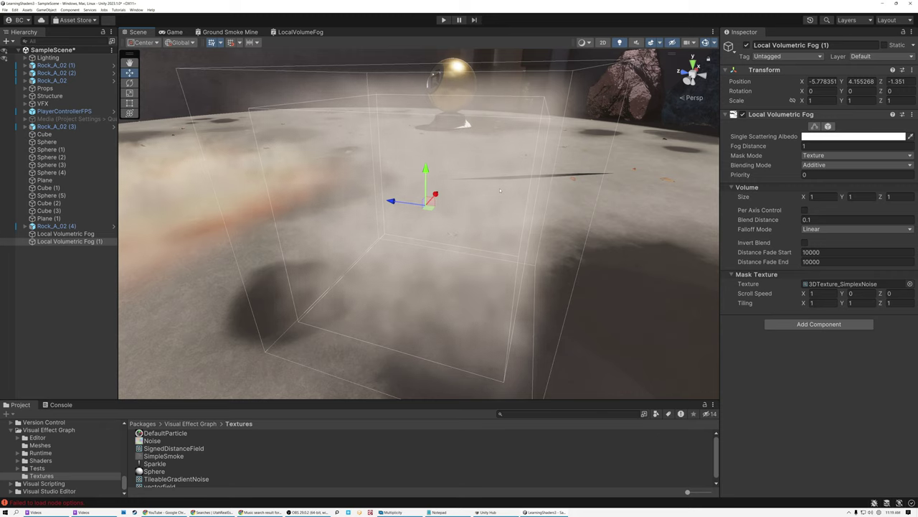
Step: Switch the fog volume's Mask Mode to Material and look over the empty Mask Material setup in the scene
click(811, 156)
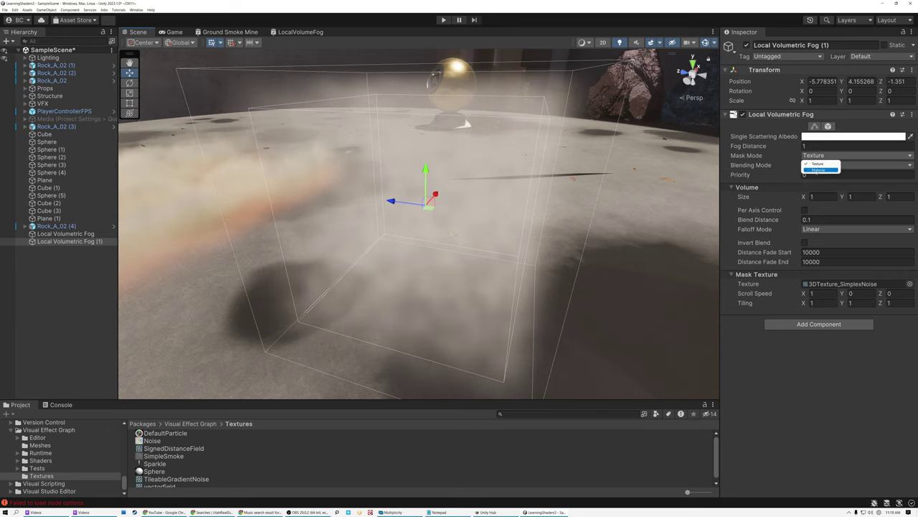
click(818, 170)
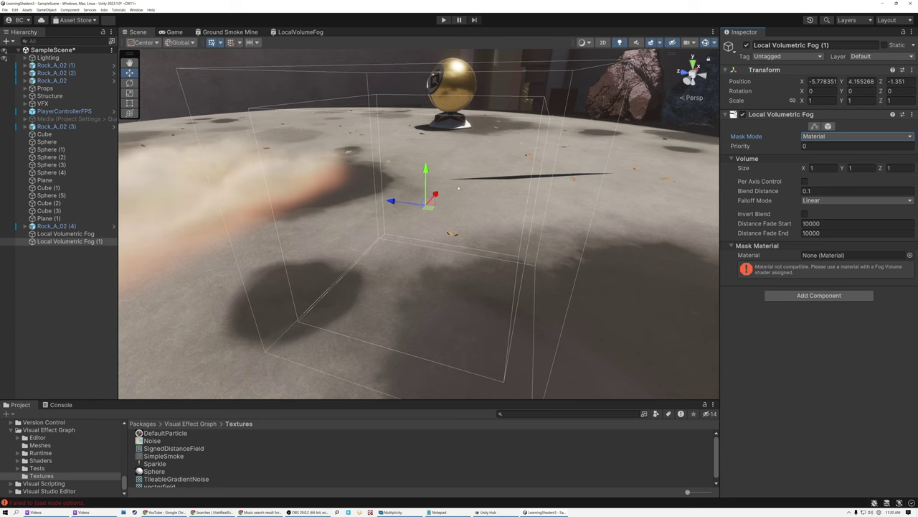
alt+drag(435, 271, 498, 221)
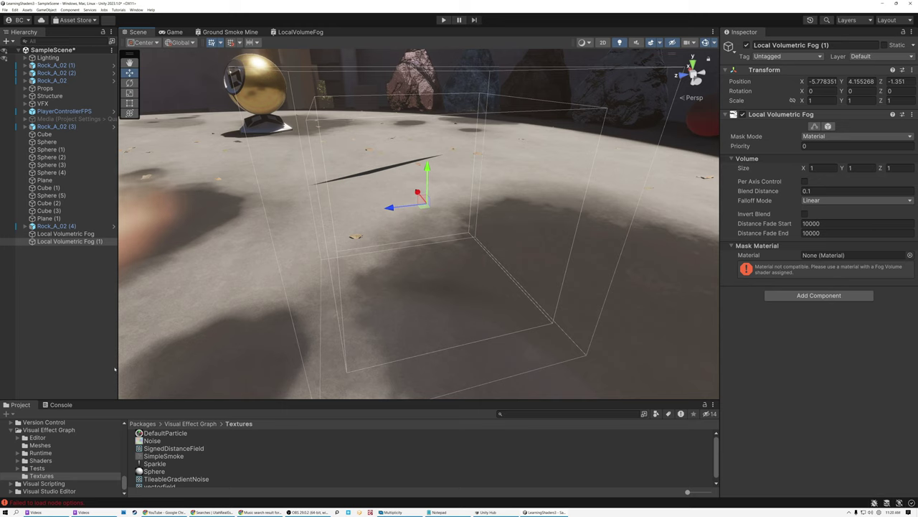
Step: Create an HDRP Fog Volume Shader Graph named MyFogVolume in the SampleSceneAssets Shaders folder
scroll(61, 456, up, 10)
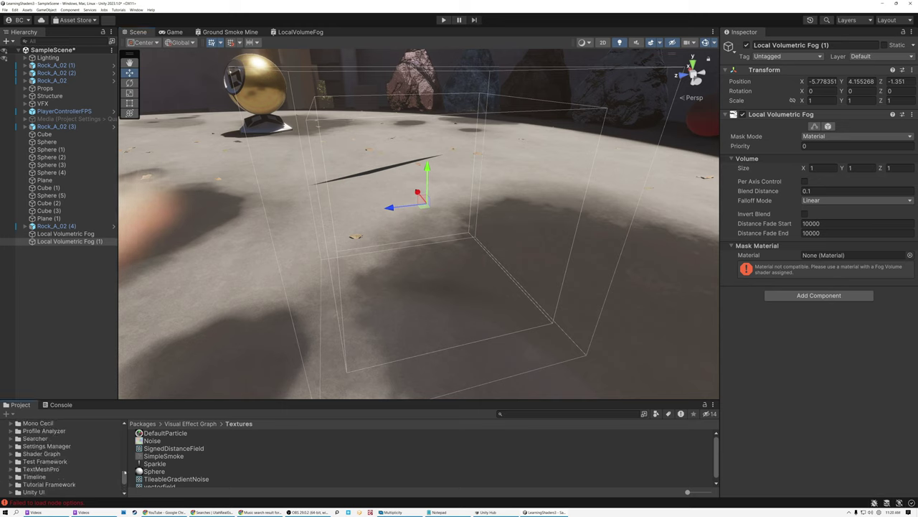
scroll(61, 455, down, 5)
click(41, 456)
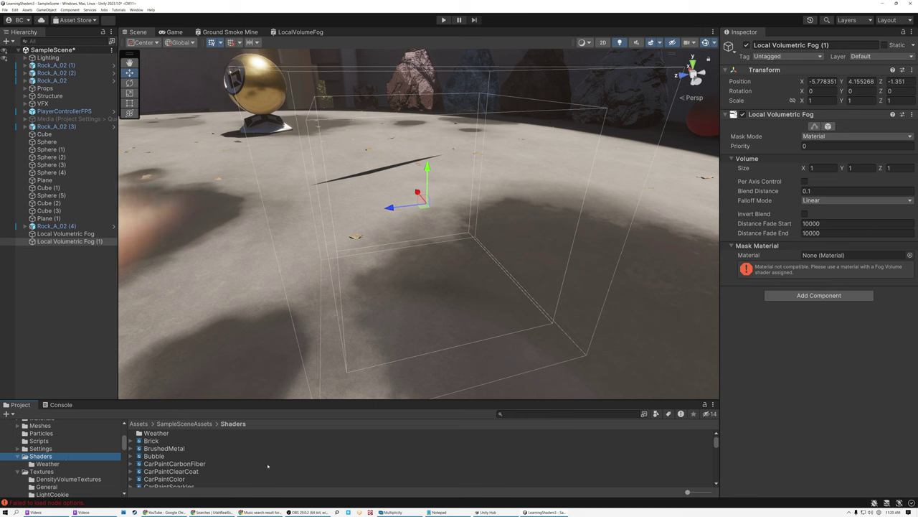
click(300, 456)
right_click(300, 455)
mouse_move(319, 297)
mouse_move(428, 229)
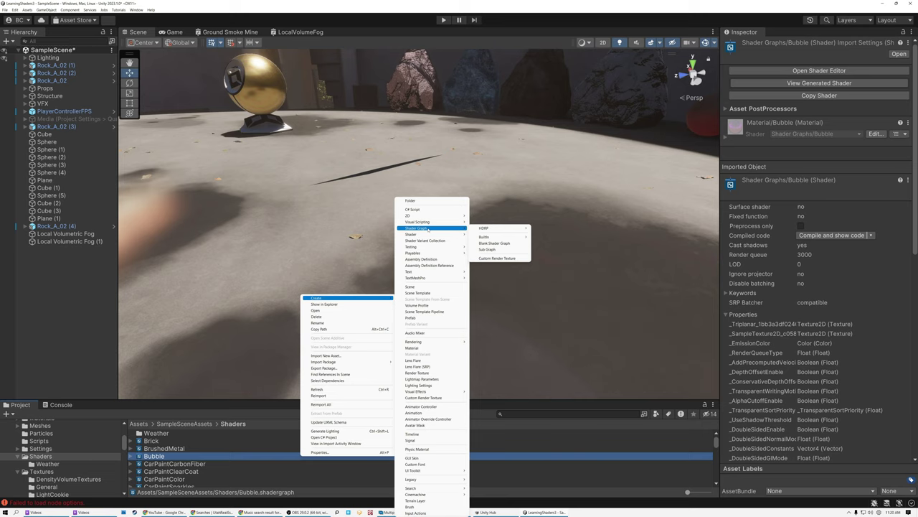
mouse_move(492, 229)
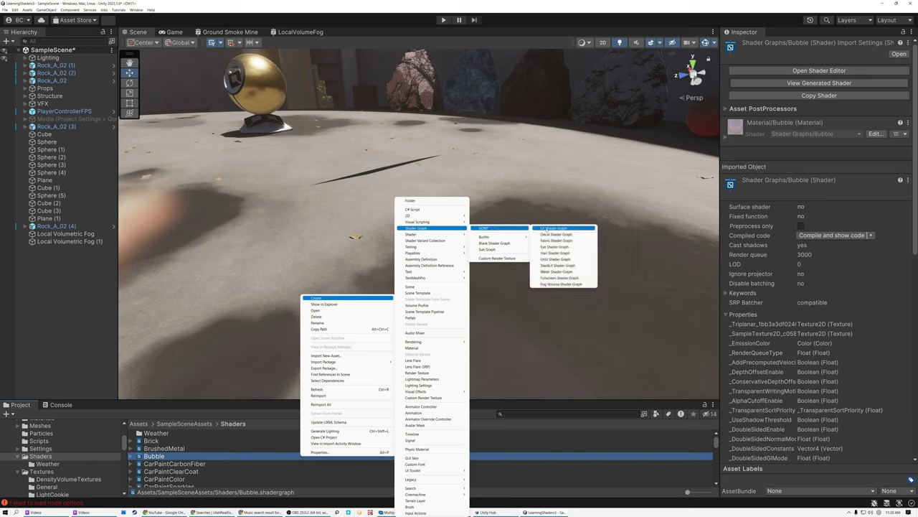
click(564, 284)
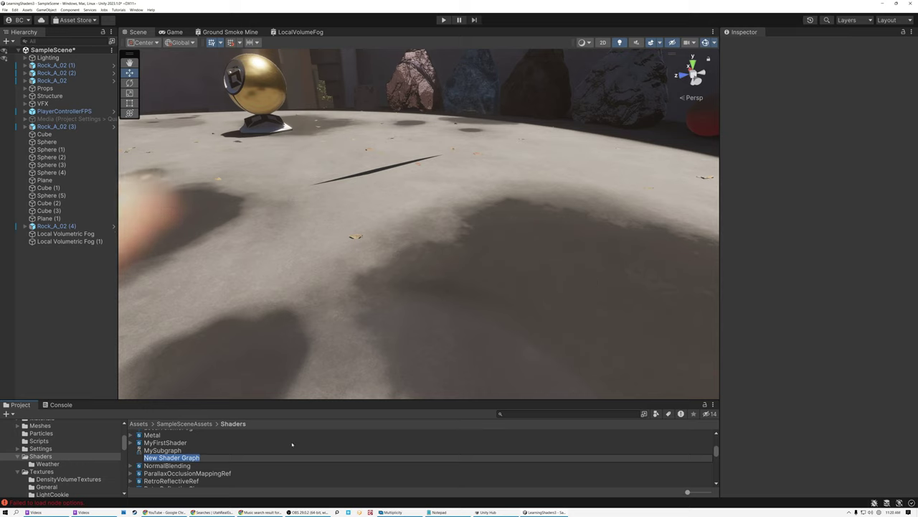
text(MyFog)
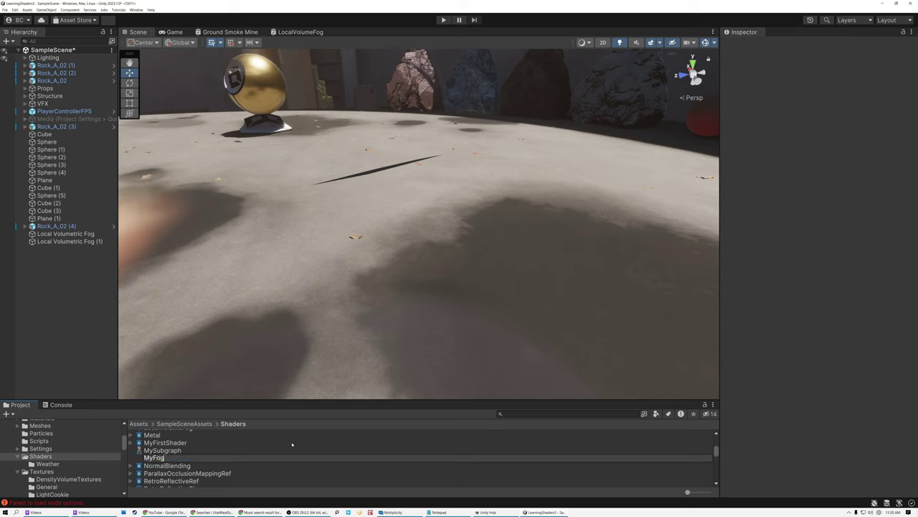
text(Volu)
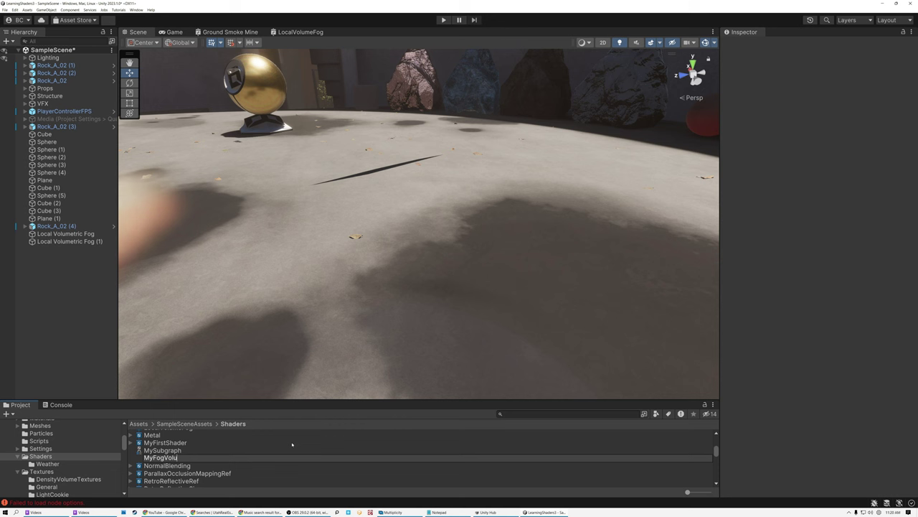
text(me)
key(Return)
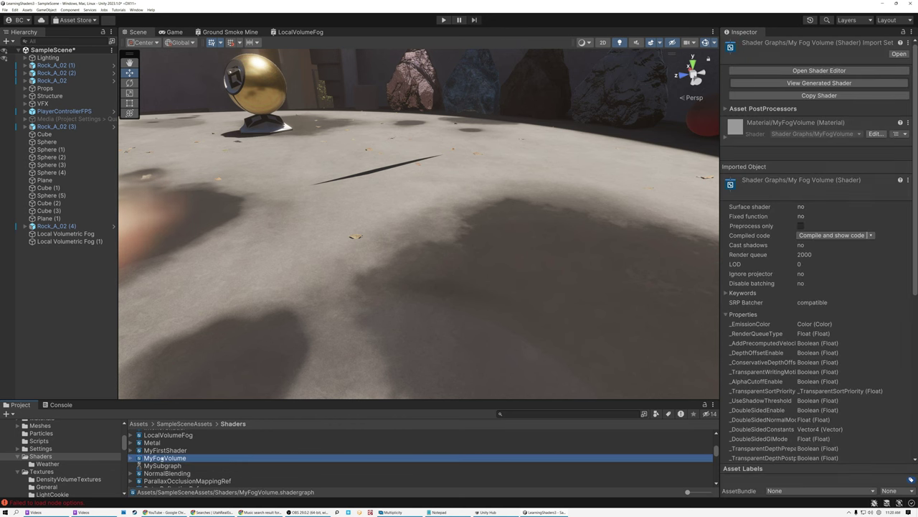
Step: Open the MyFogVolume shader graph and review its Fragment outputs and graph settings
double_click(161, 459)
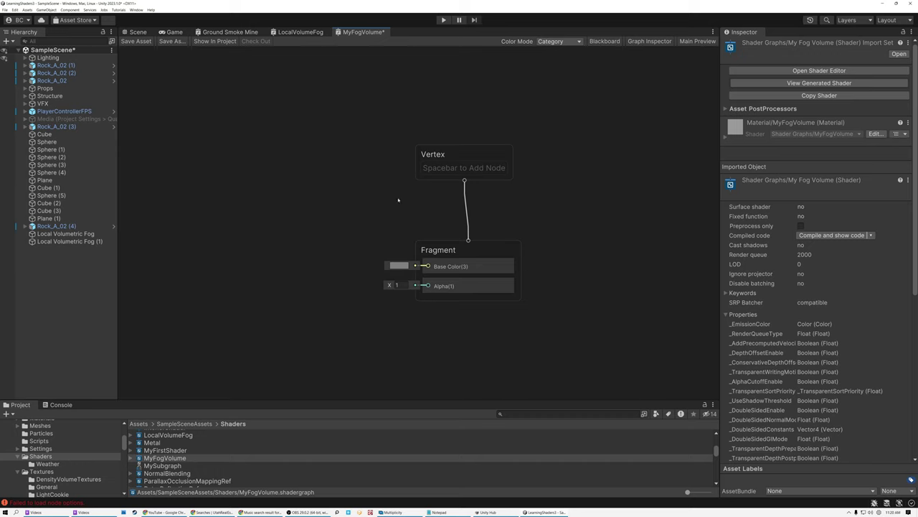
middle_drag(381, 205, 431, 214)
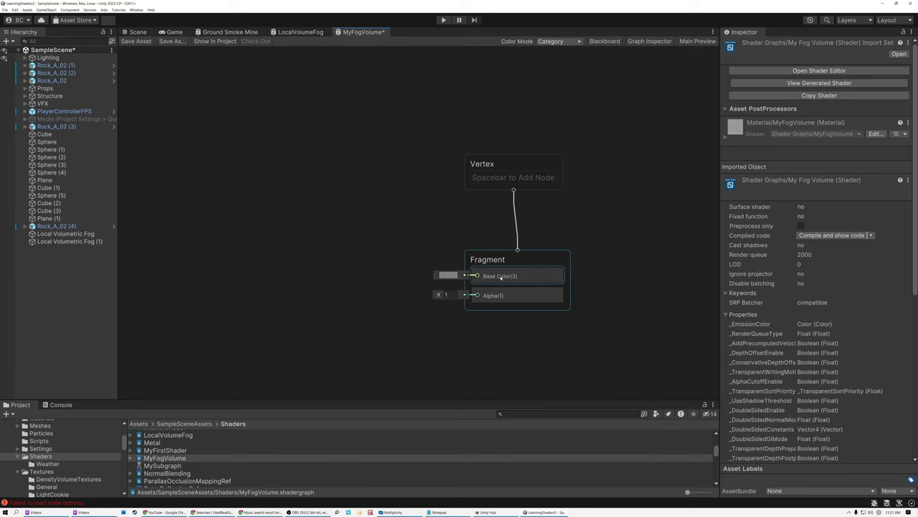
click(648, 41)
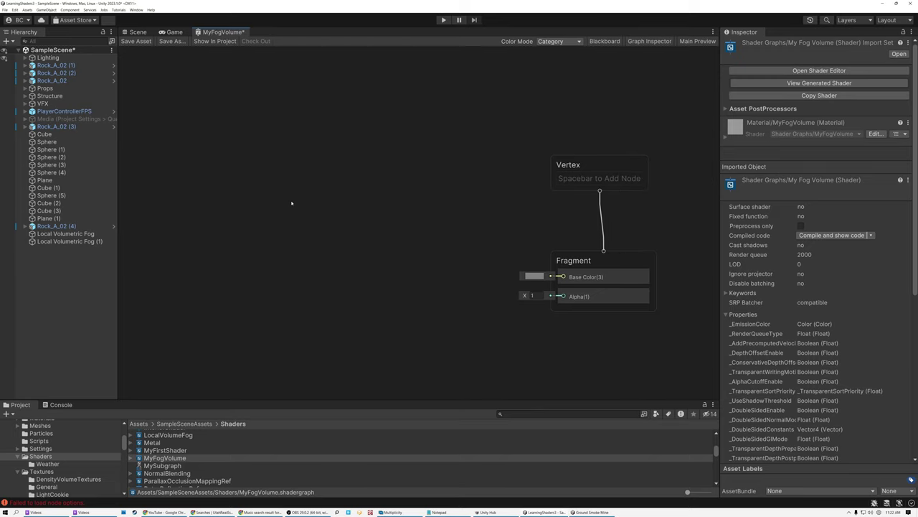
Step: Add a UV node to the MyFogVolume graph and place it well before the Fragment outputs
key(space)
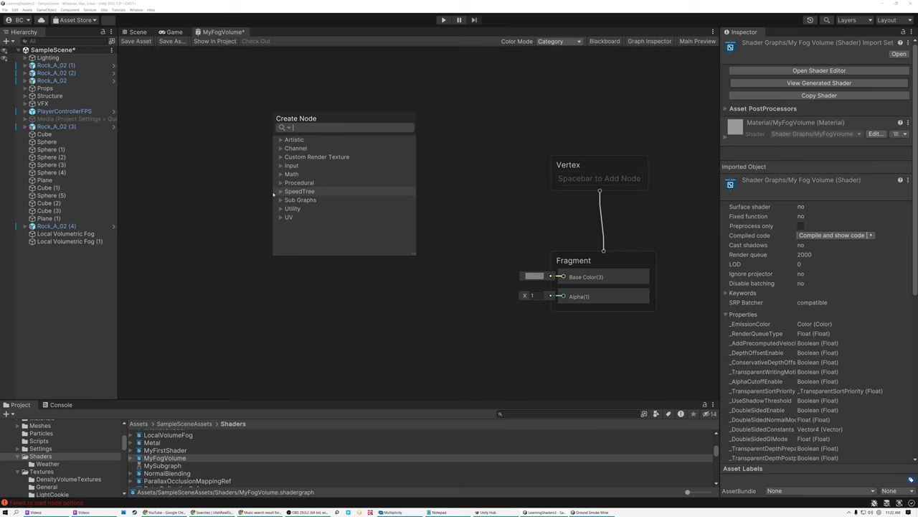
text(uv)
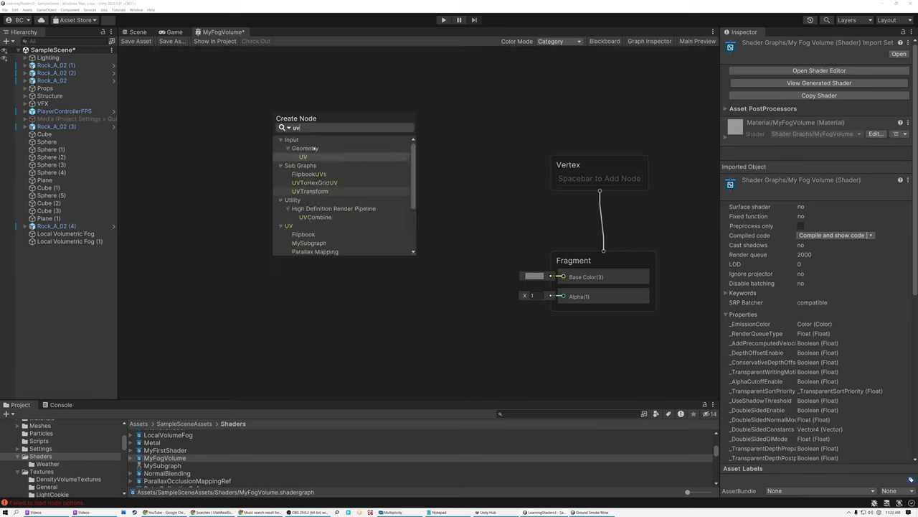
click(304, 157)
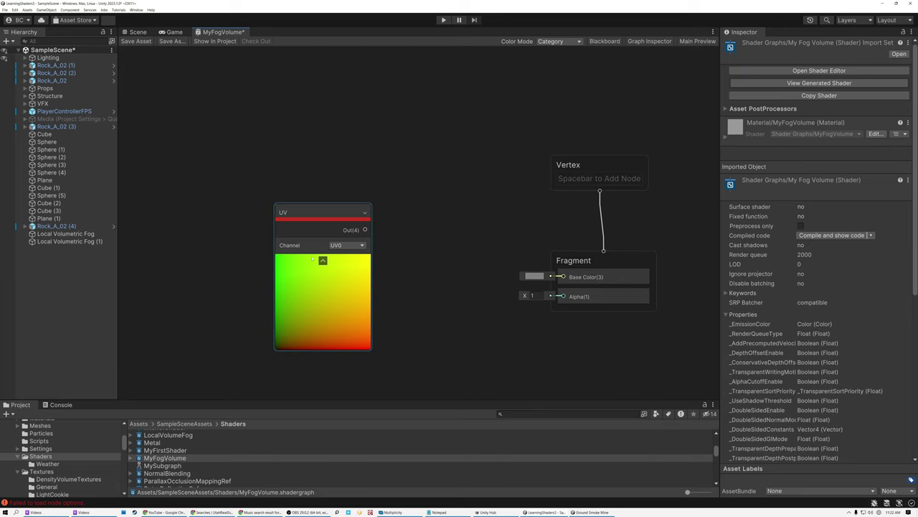
drag(299, 212, 215, 190)
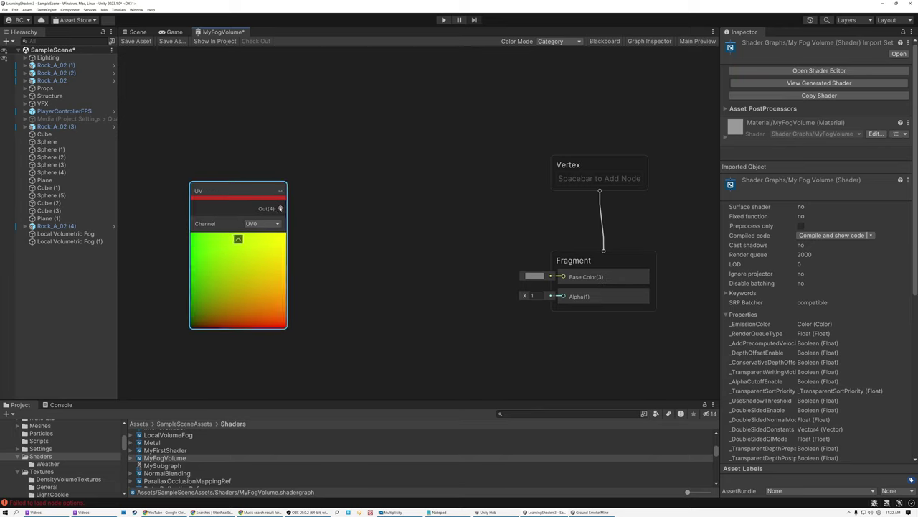
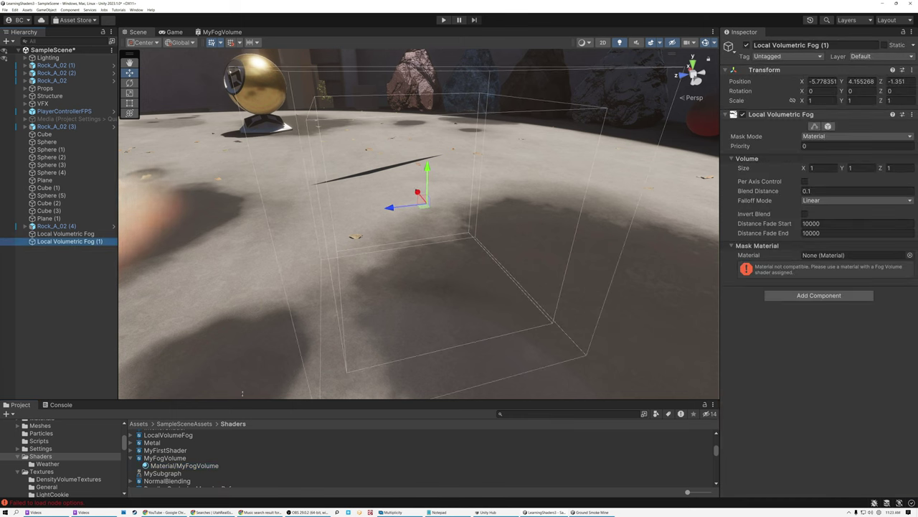
Step: Assign Material/MyFogVolume as the fog volume's mask material, inspect the fog, and check the graph's Alpha output
drag(157, 468, 808, 257)
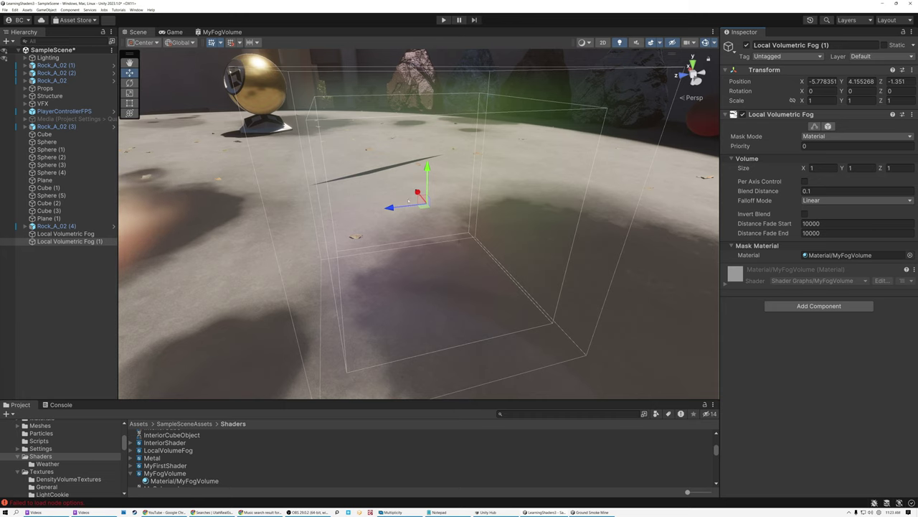
right_drag(409, 200, 443, 205)
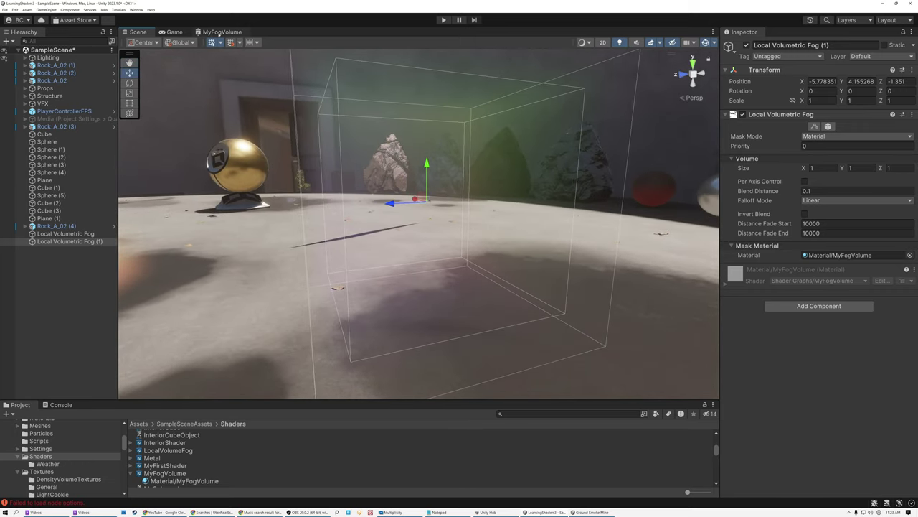
click(219, 32)
middle_drag(502, 347, 480, 268)
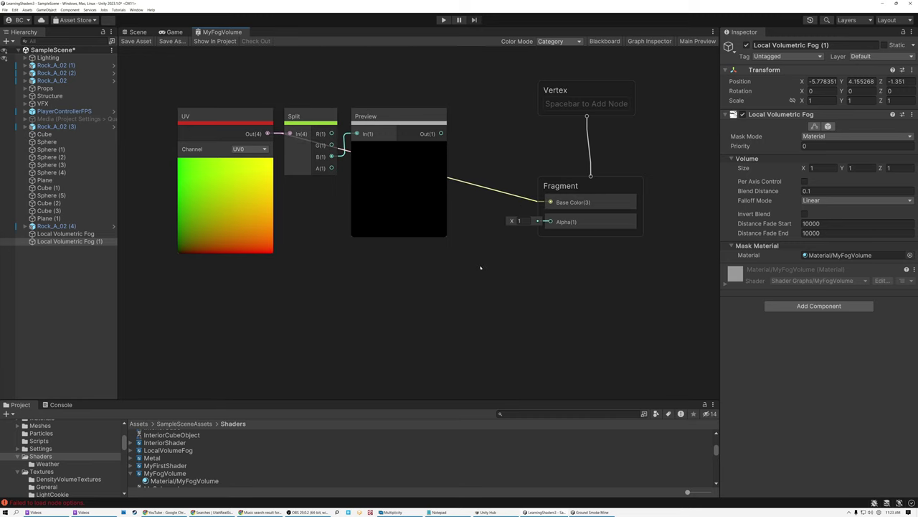
click(579, 223)
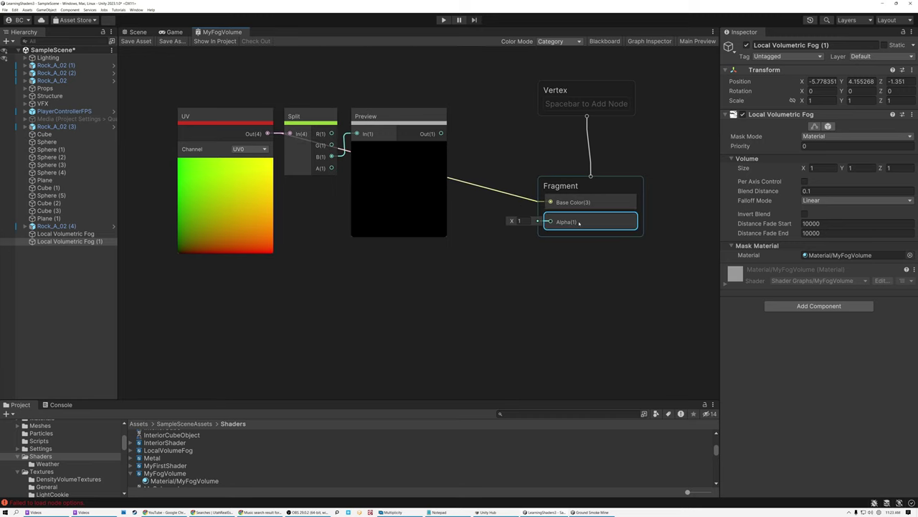
click(139, 32)
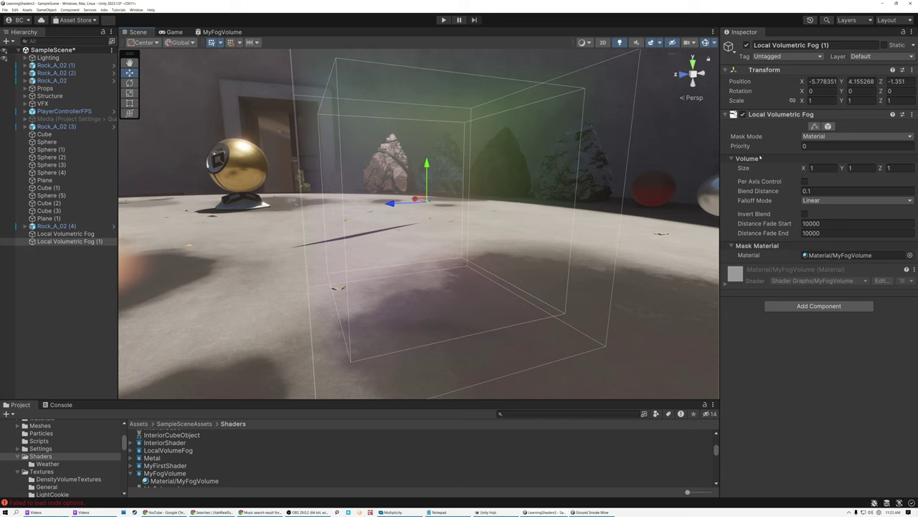
Step: Switch the fog volume's Mask Mode to Texture to check the Fog Distance setting, and return it to Material
click(811, 137)
click(816, 147)
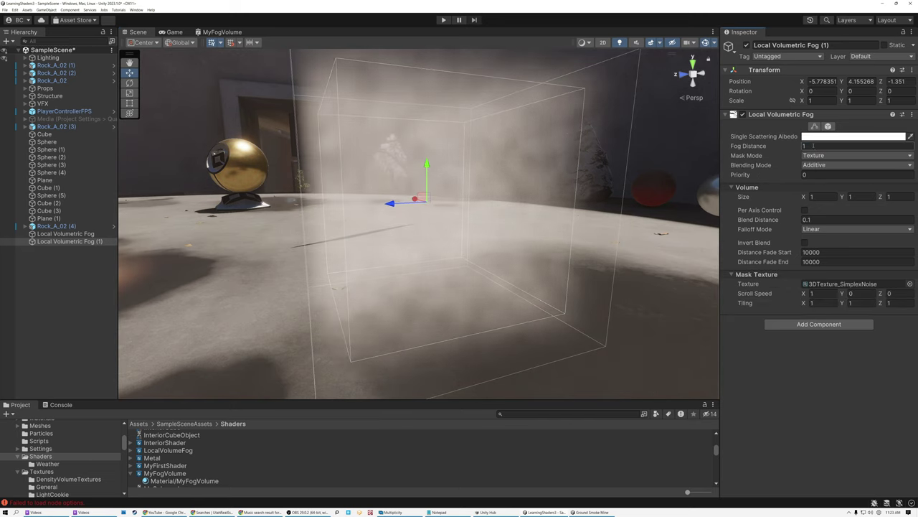
click(806, 145)
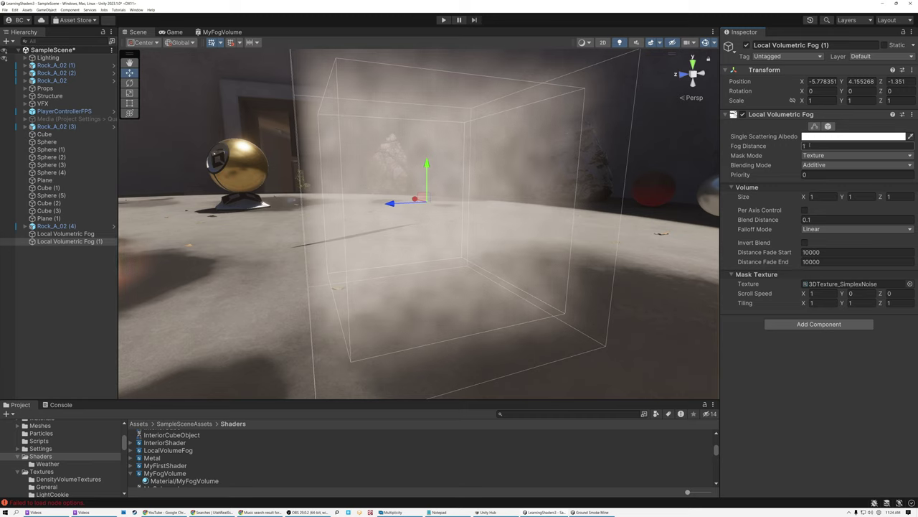
click(814, 155)
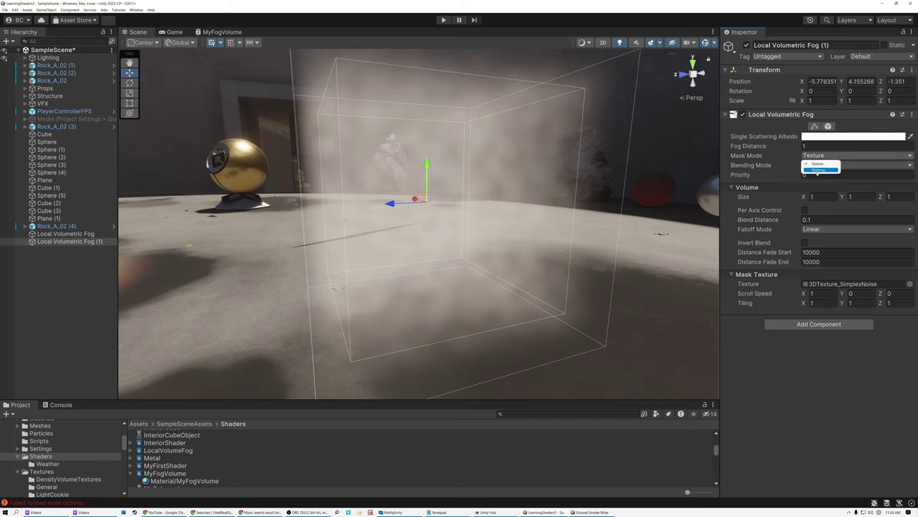
click(819, 169)
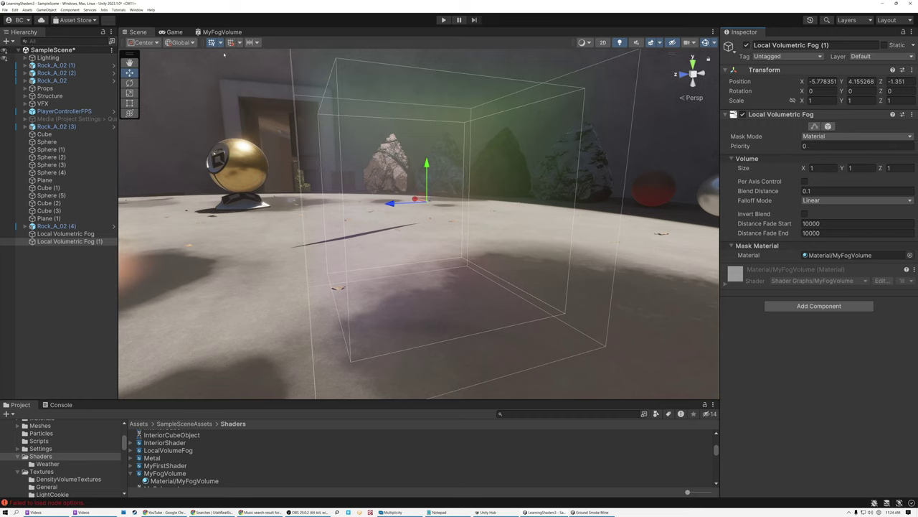
Step: Set the Alpha output of the MyFogVolume graph to 10, save the graph, and inspect the fog in the scene
click(215, 32)
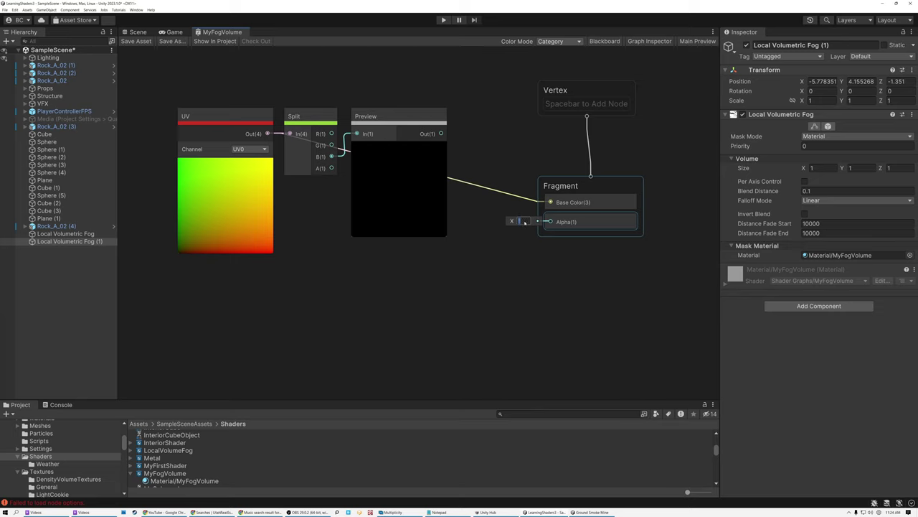
text(10)
click(50, 42)
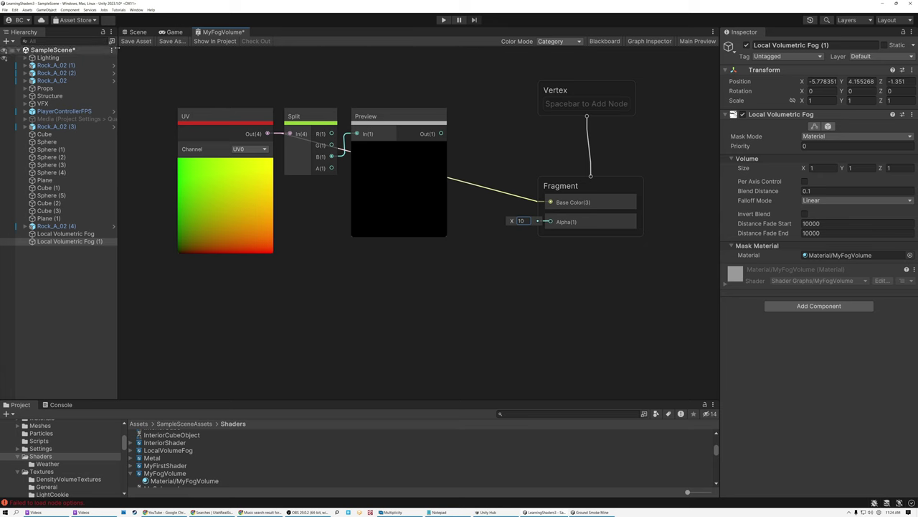
click(137, 32)
alt+drag(310, 165, 350, 128)
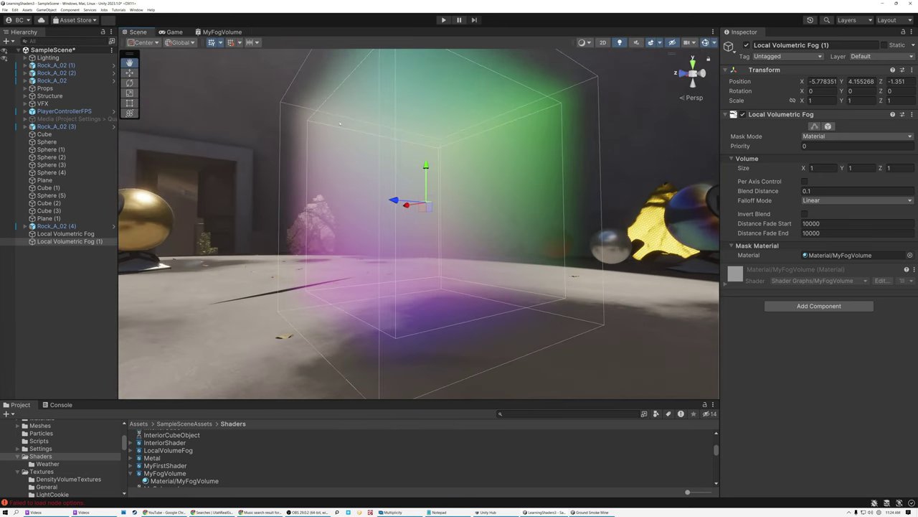
Step: Set the Alpha output of the MyFogVolume graph to 20 and return to the scene view
click(223, 32)
click(522, 221)
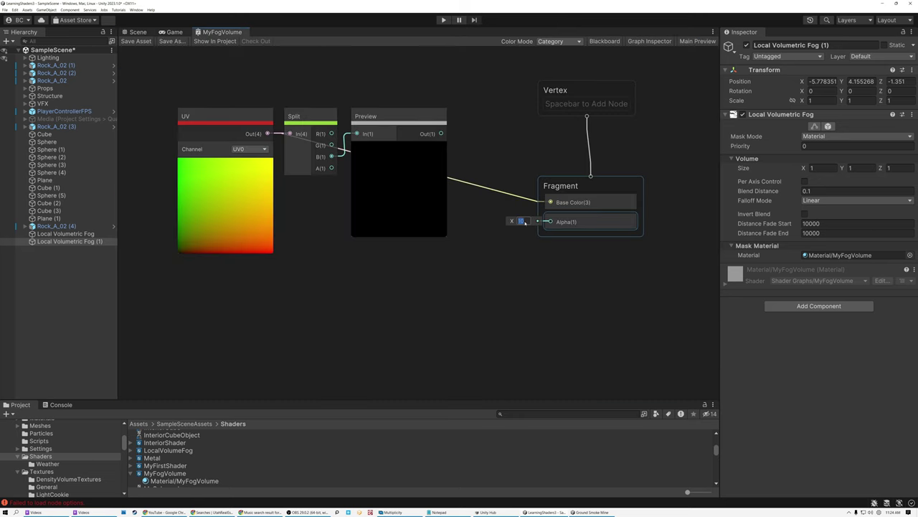
click(453, 223)
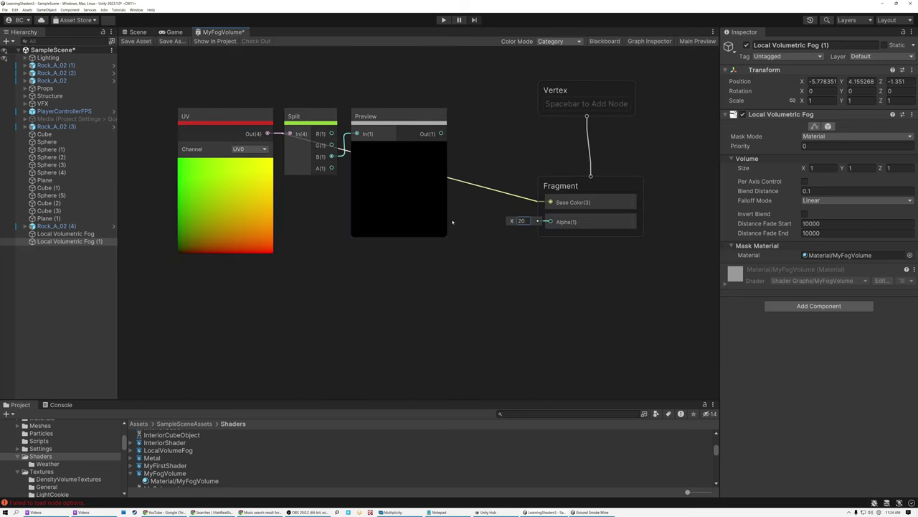
click(137, 32)
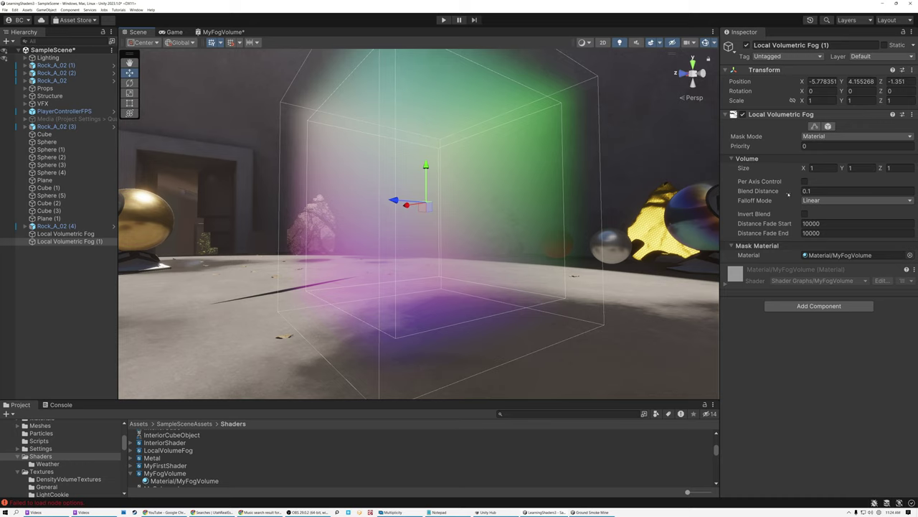
Step: Set the fog volume's Blend Distance to 0 and bring the whole volume into view
click(822, 190)
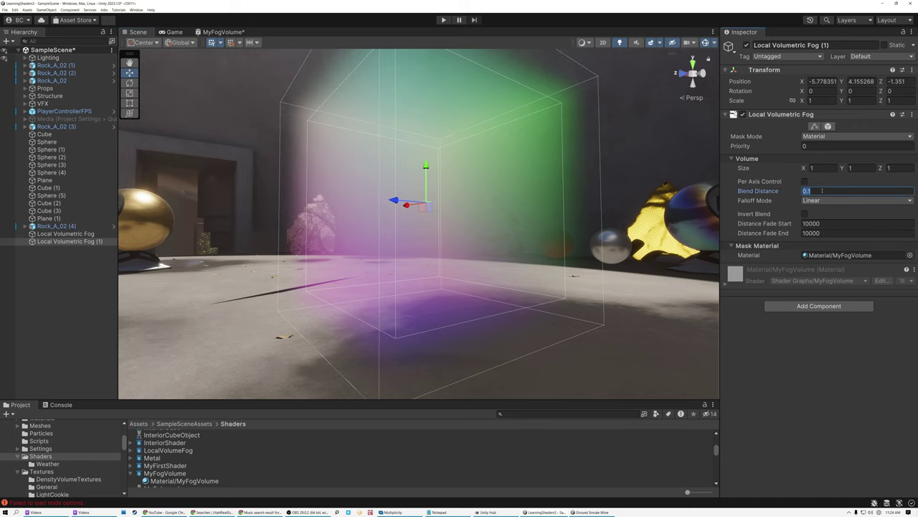
text(0)
alt+drag(397, 142, 277, 156)
scroll(479, 170, down, 6)
scroll(280, 156, up, 4)
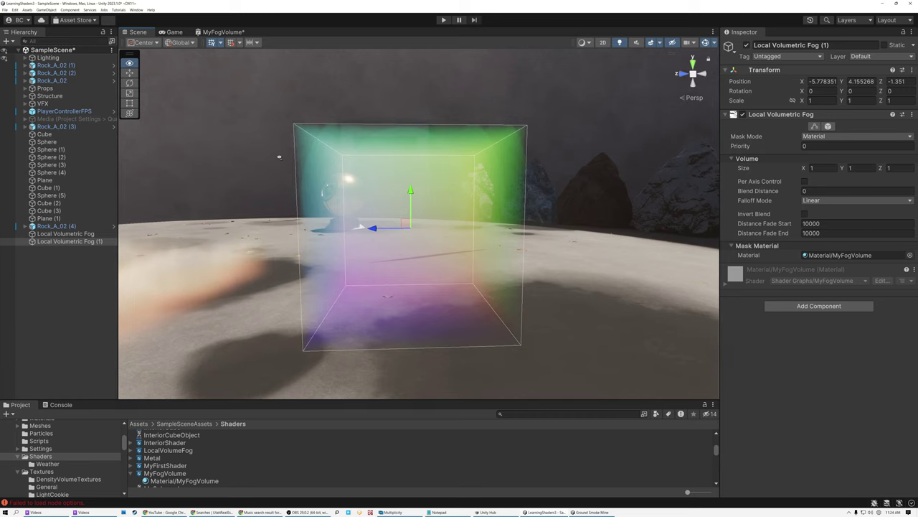
Step: Examine the edges and color gradient of the fog cube from several sides
alt+drag(279, 156, 298, 230)
right_drag(495, 228, 361, 225)
key(s)
key(w)
scroll(360, 224, down, 10)
key(w)
key(s)
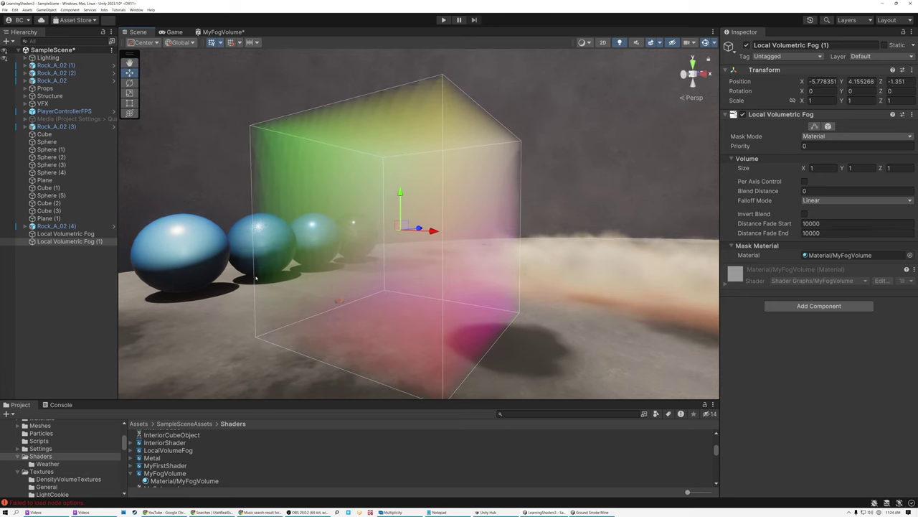
alt+drag(218, 204, 268, 203)
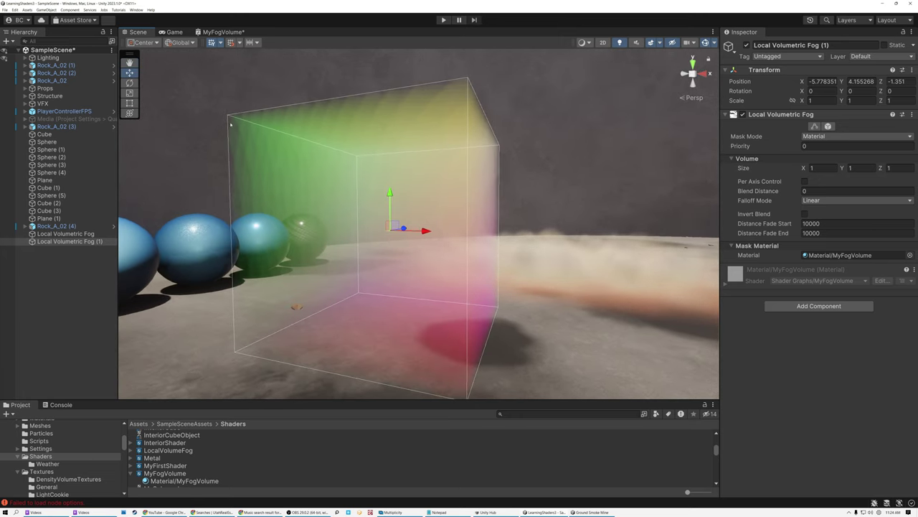
alt+drag(522, 267, 360, 255)
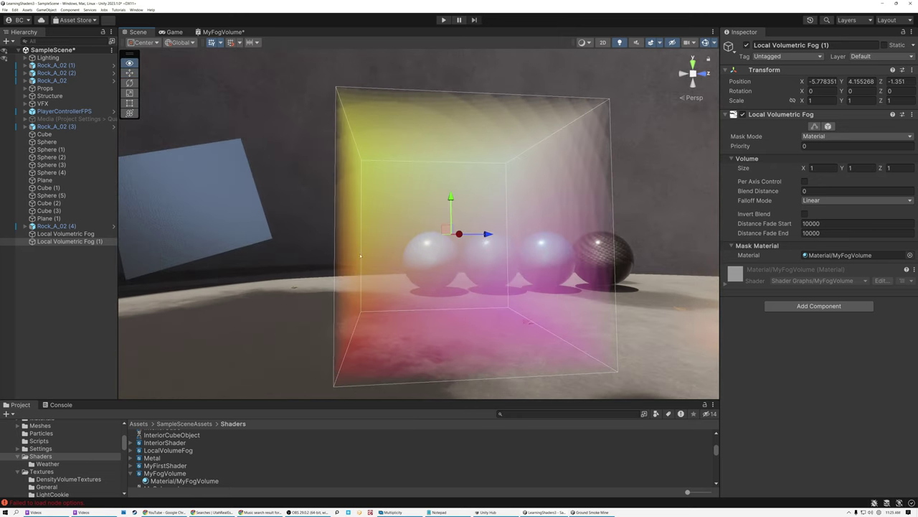
right_drag(418, 353, 502, 240)
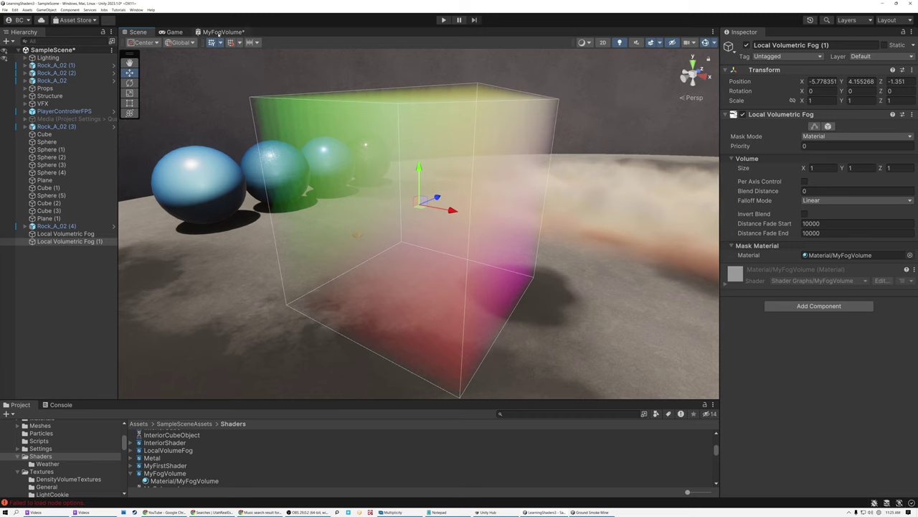
Step: Delete the Split and Preview nodes from the MyFogVolume graph and line up the UV node with the Fragment's Base Color
click(221, 32)
drag(210, 117, 183, 117)
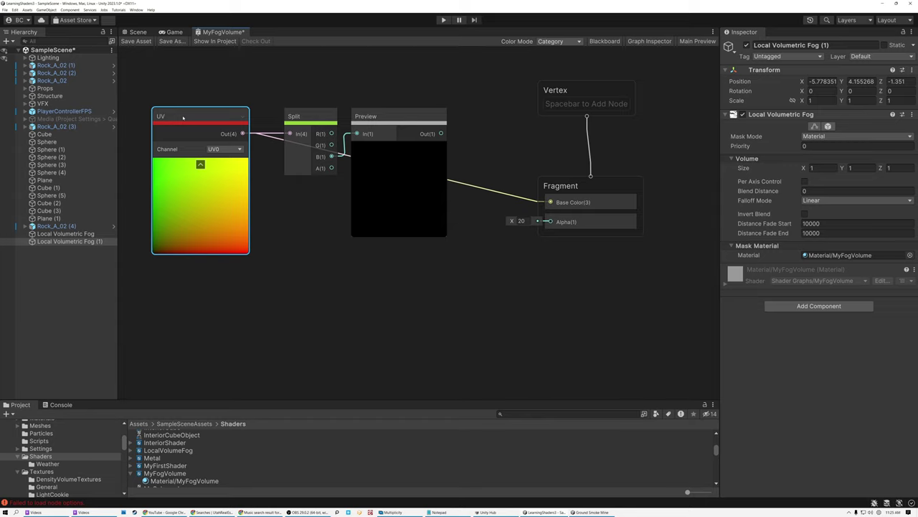
drag(323, 80, 400, 123)
key(Delete)
drag(224, 127, 203, 194)
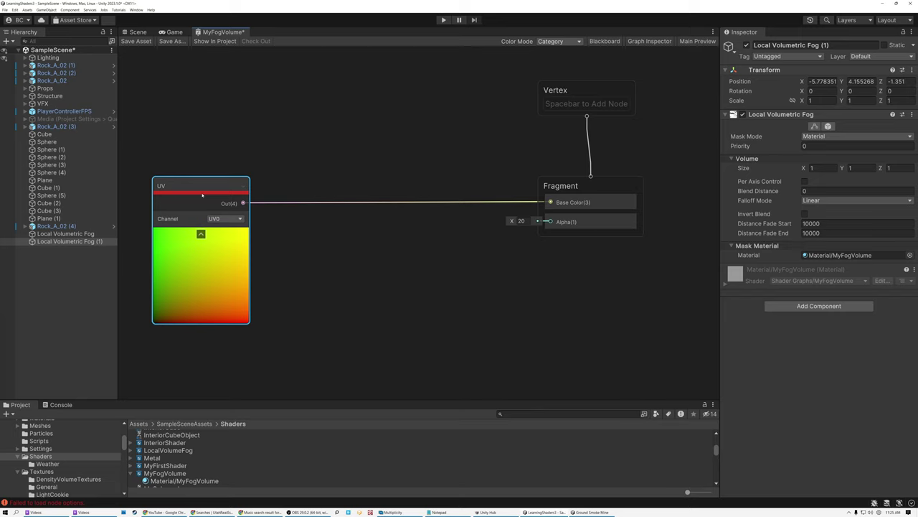
Step: Back in the scene, select Local Volumetric Fog (1) and set its Blend Distance to 0.1
click(135, 32)
right_drag(348, 168, 309, 159)
key(d)
click(321, 180)
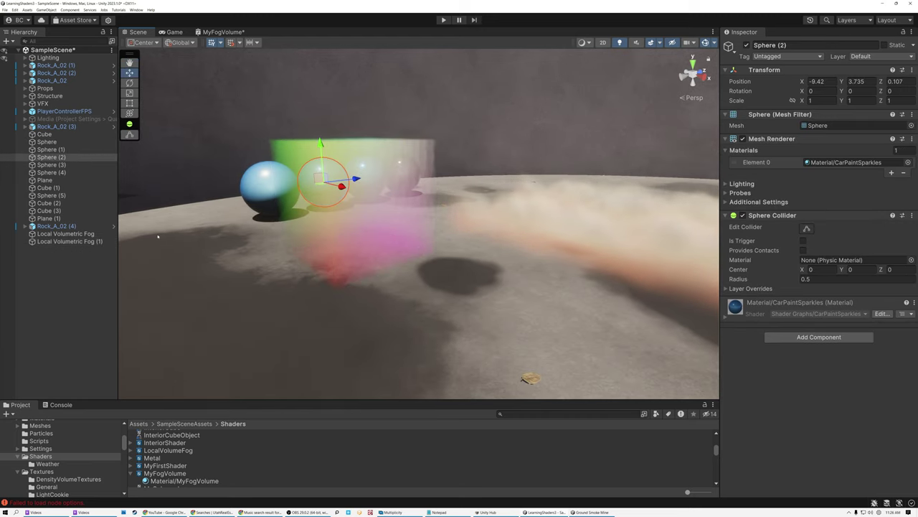
click(66, 241)
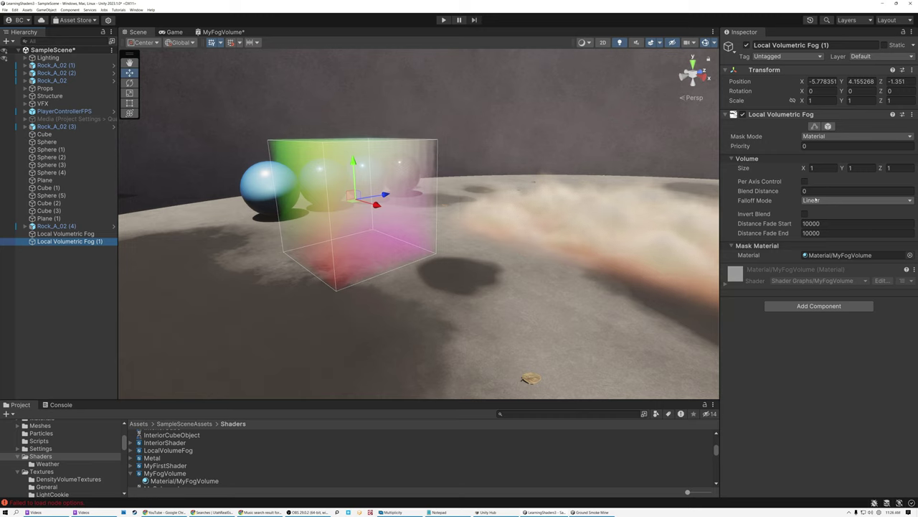
click(811, 191)
text(0.1)
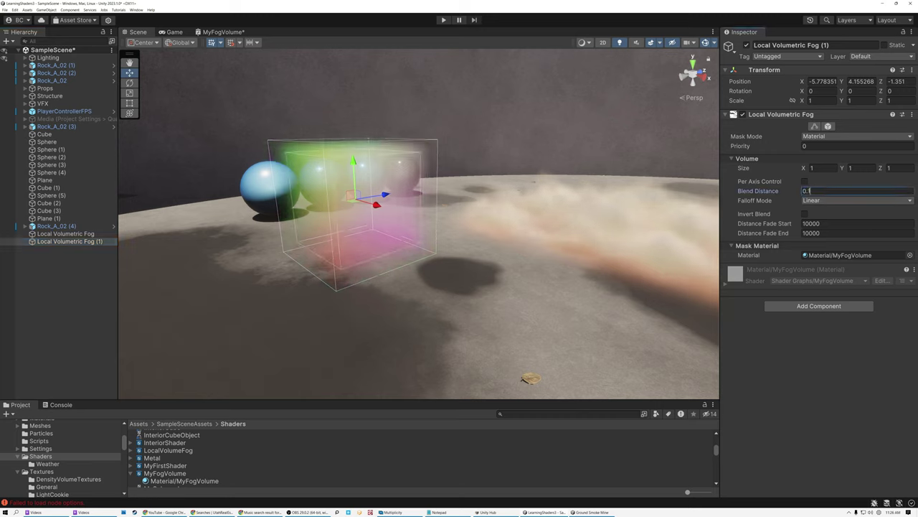
Step: Set the fog volume's size to X 4, Y 2, Z 4
click(822, 168)
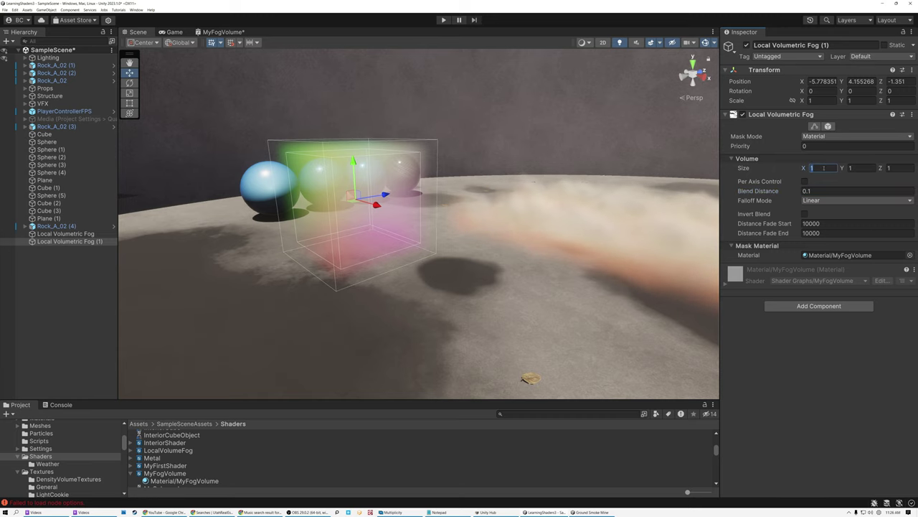
text(4)
click(884, 168)
text(4)
click(860, 168)
text(3)
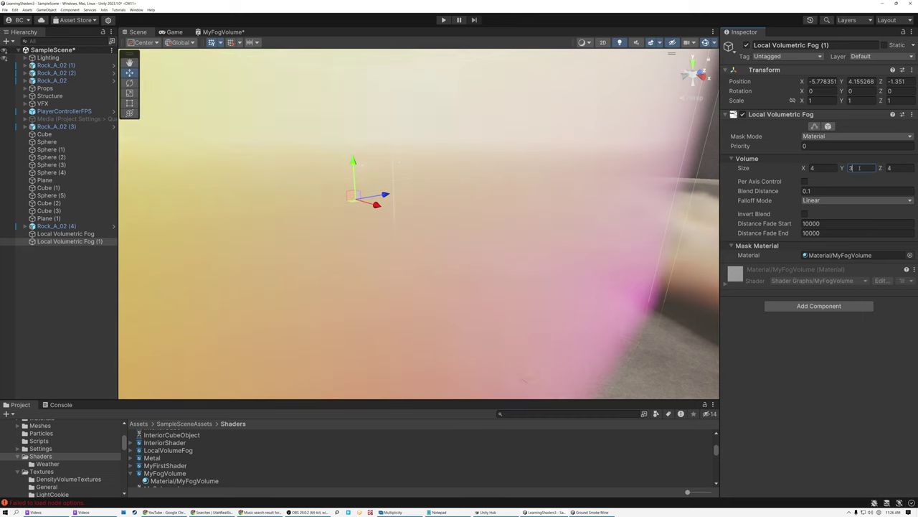
key(BackSpace)
text(2)
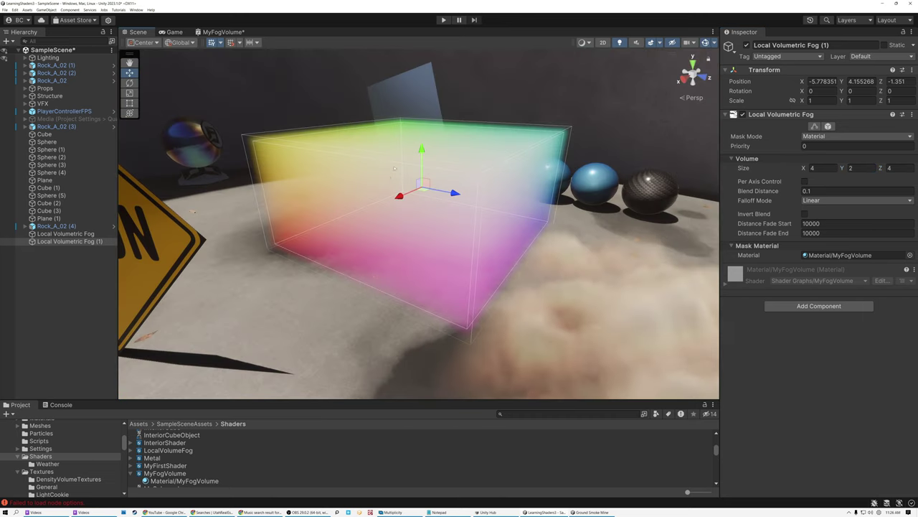
Step: Move the fog volume to about X -5.506, Y 4.051, Z -1.757
drag(422, 149, 422, 156)
drag(421, 197, 398, 198)
right_drag(402, 215, 380, 234)
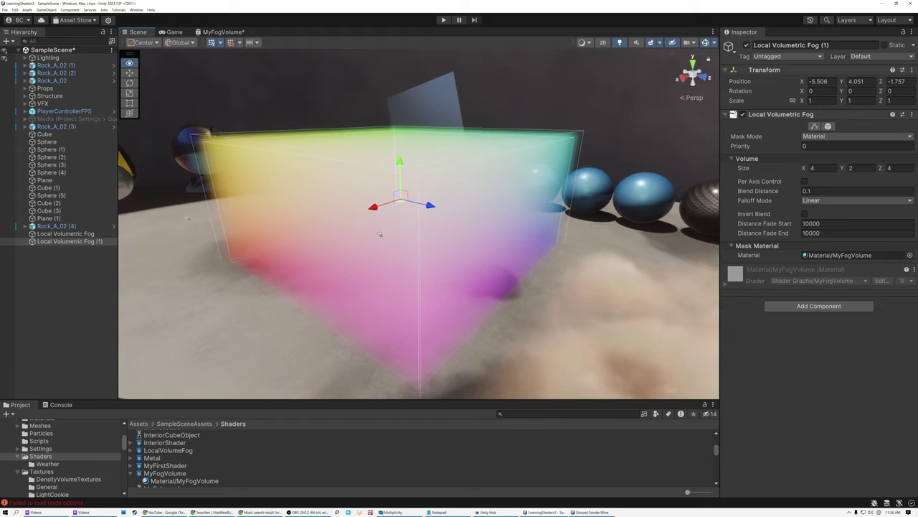
Step: In the MyFogVolume graph, move the UV node farther from the Fragment block to make room for another node
click(216, 32)
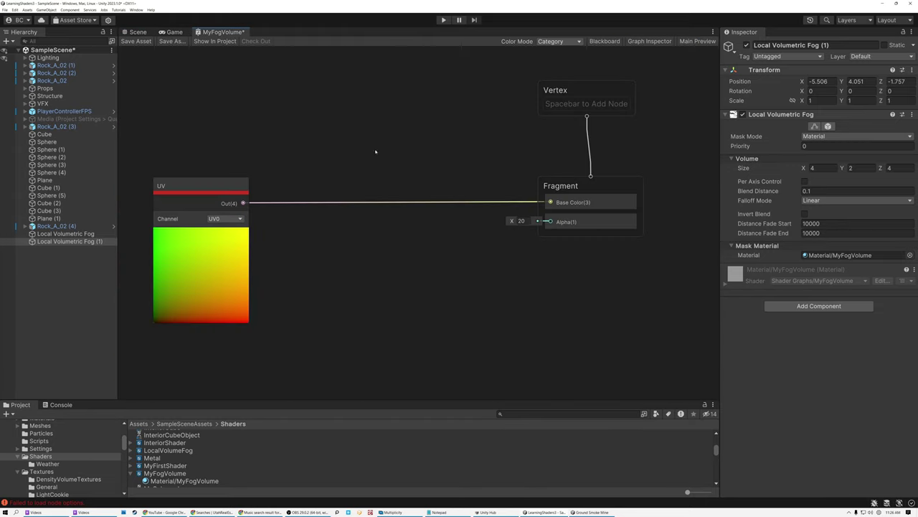
scroll(315, 141, down, 2)
middle_drag(303, 131, 465, 137)
scroll(459, 137, up, 1)
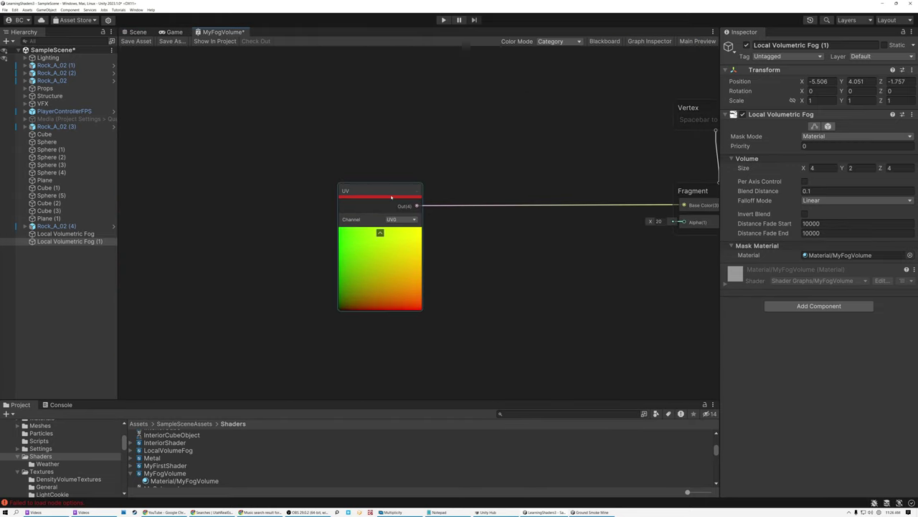
drag(391, 196, 215, 178)
Step: Add a Sample Texture 2D node between the UV node and the Fragment block
key(space)
text(sample)
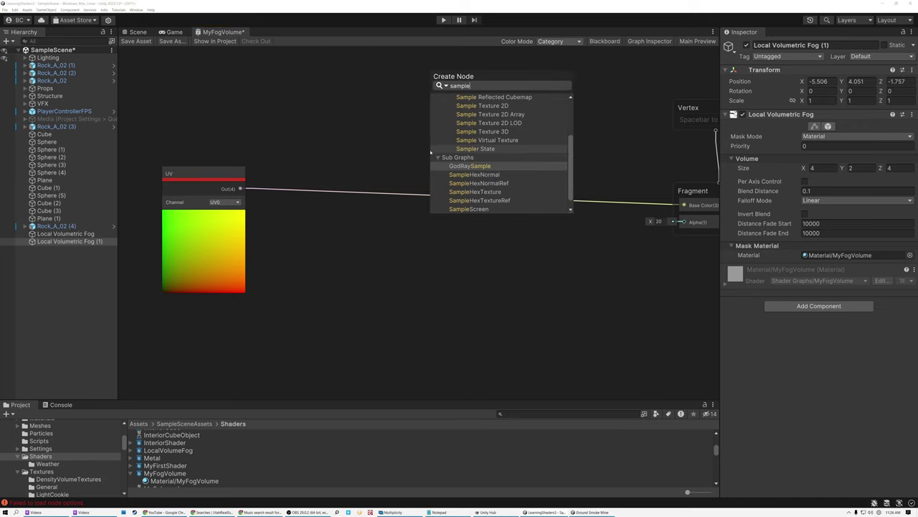
key(Up)
key(Up)
key(Up)
key(Up)
key(Up)
key(Up)
key(Return)
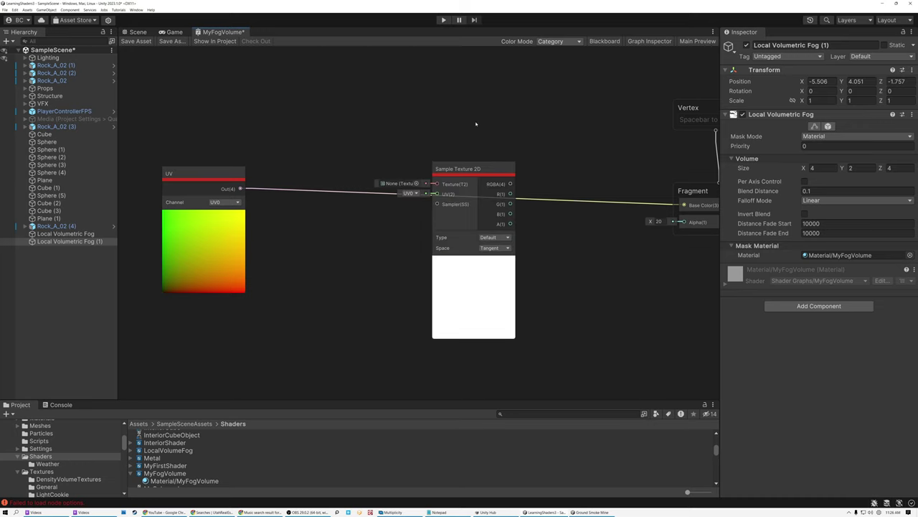
Step: Assign the Noise texture, found by including package assets in the search, to Sample Texture 2D, then raise the node and inspect its preview
click(416, 184)
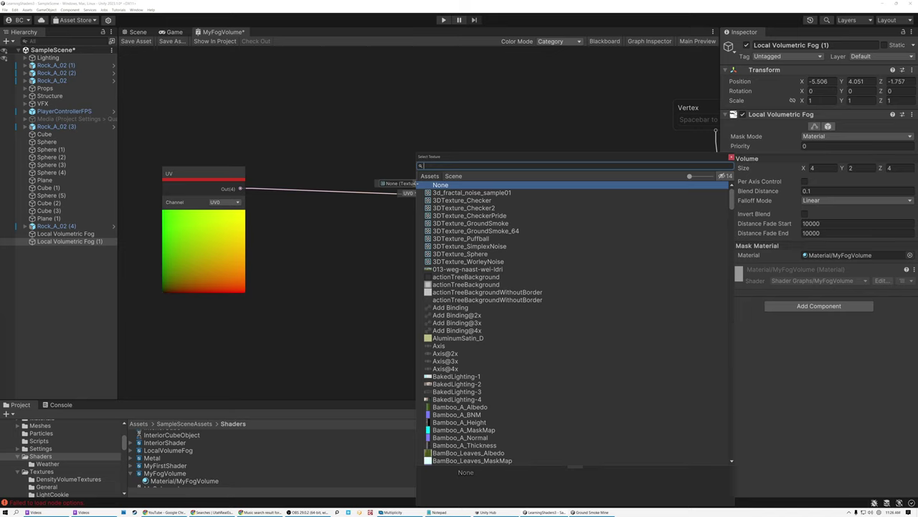
text(noise)
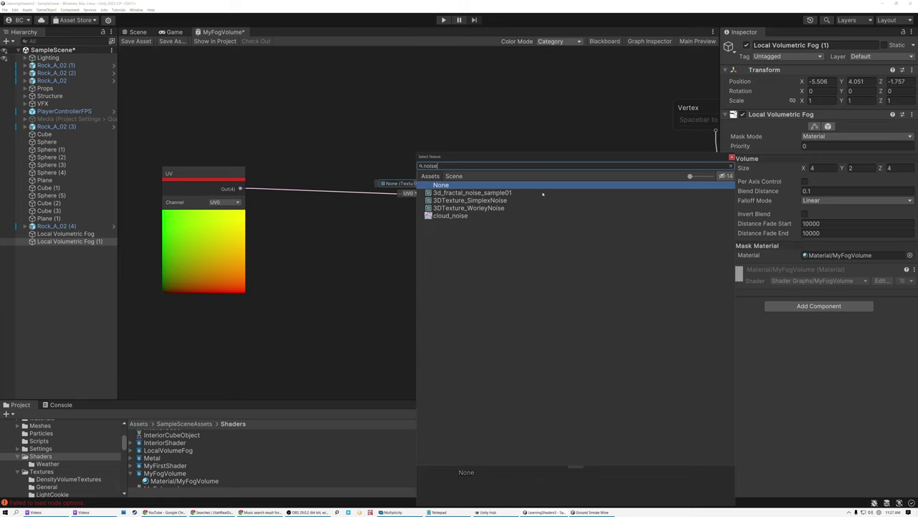
click(724, 175)
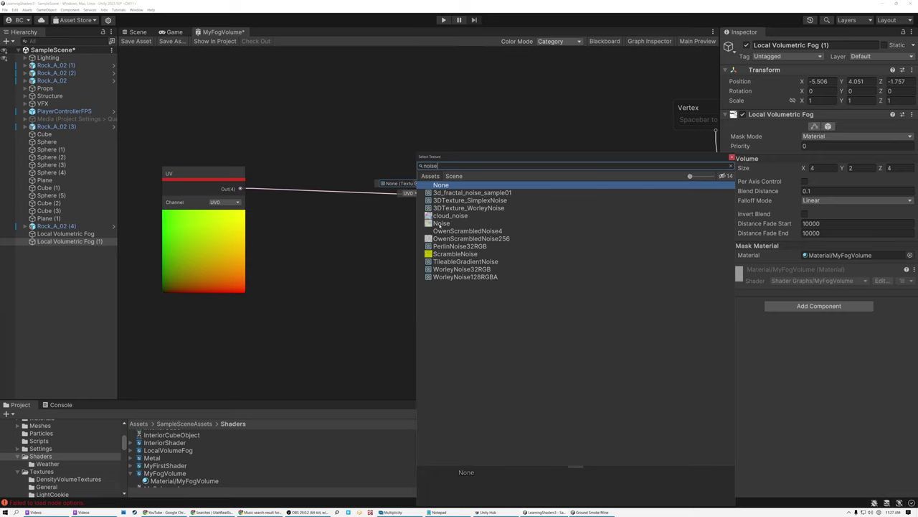
double_click(442, 223)
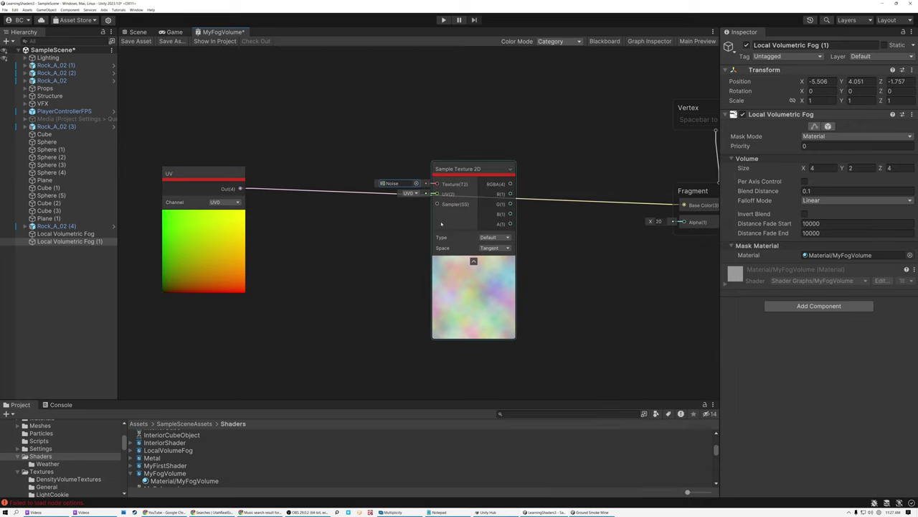
drag(453, 271, 438, 198)
scroll(456, 187, up, 5)
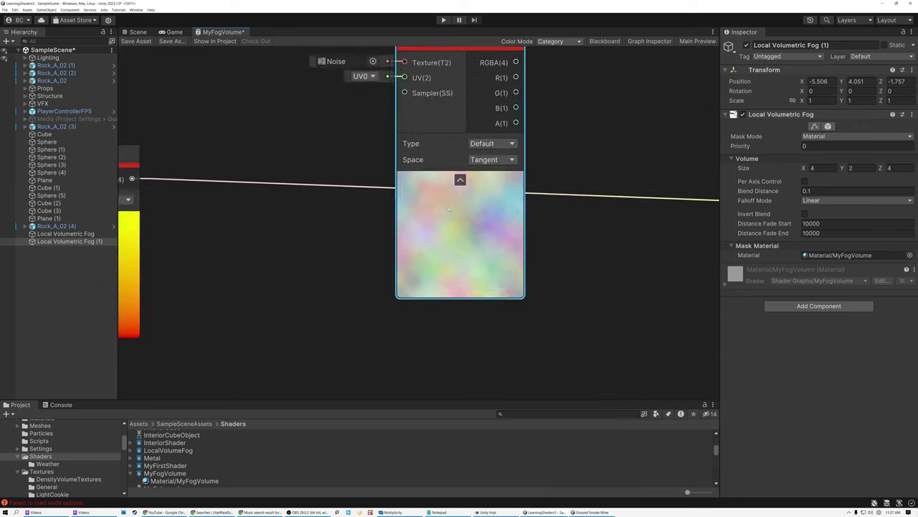
scroll(495, 230, down, 3)
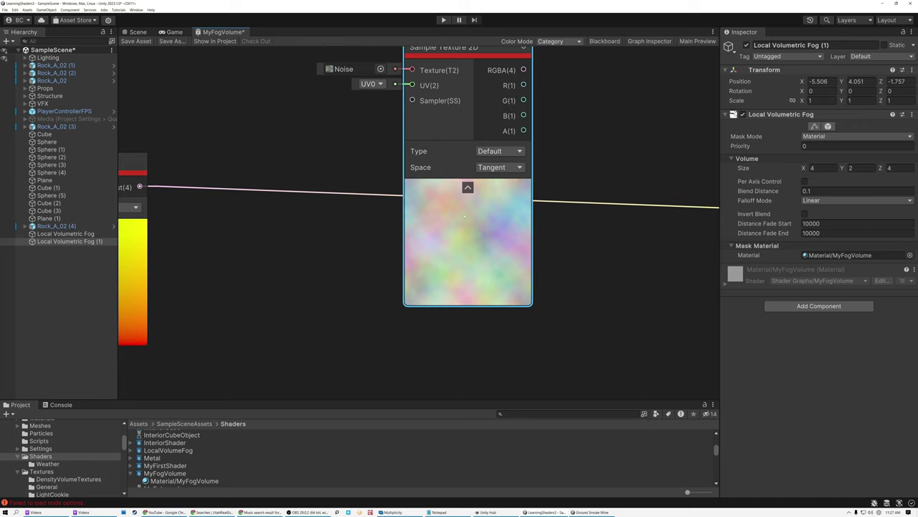
scroll(420, 226, down, 1)
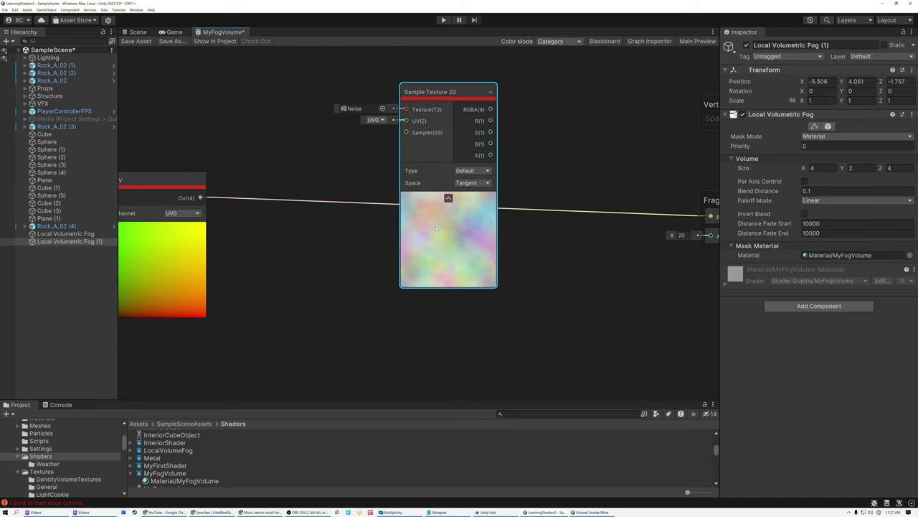
Step: Connect the UV node to Sample Texture 2D's UV input and its RGBA output to Base Color, and save the graph
middle_drag(279, 227, 338, 248)
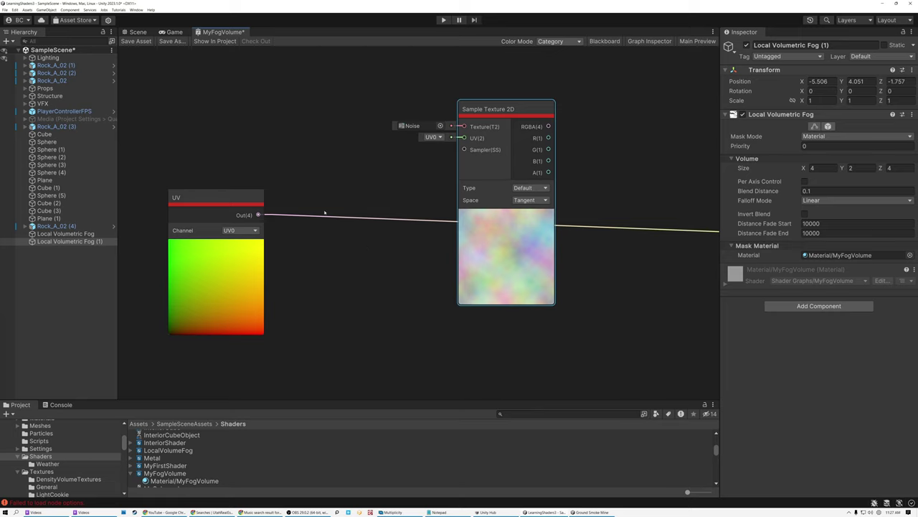
drag(259, 214, 463, 138)
scroll(444, 165, down, 2)
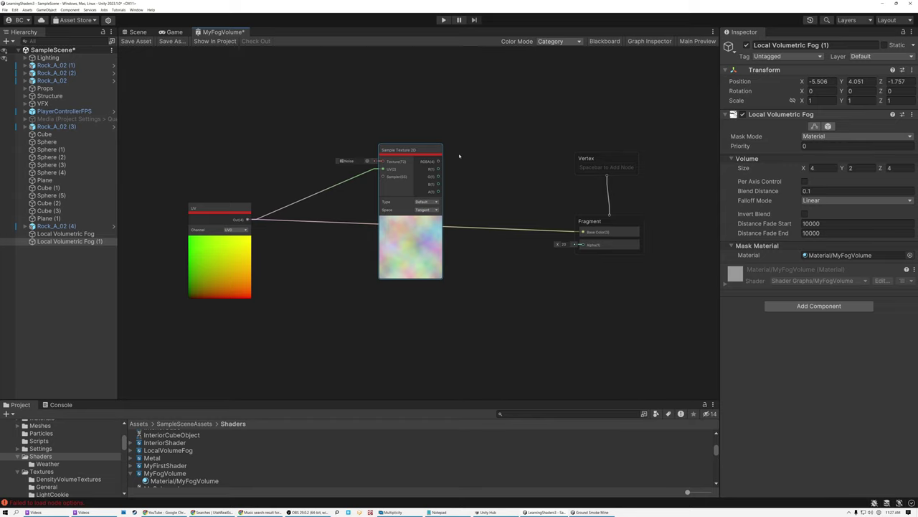
drag(438, 162, 574, 222)
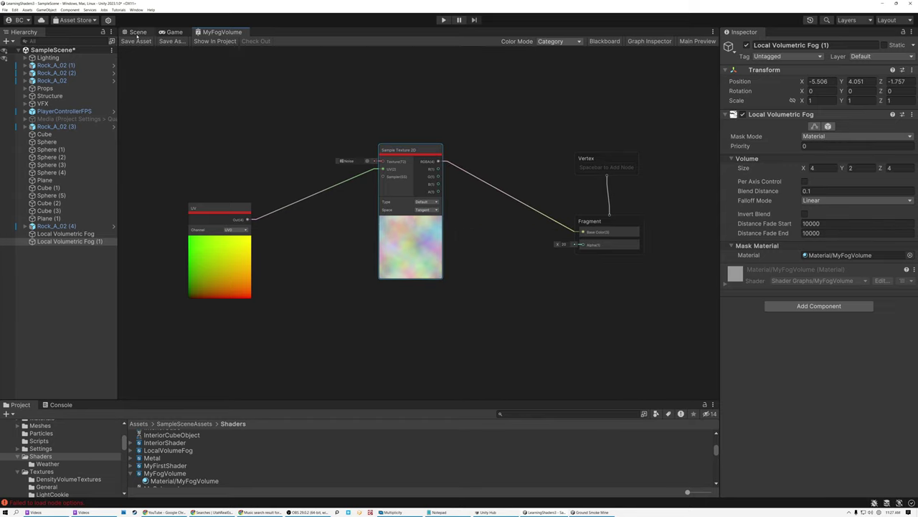
Step: Inspect the noise-textured fog volume in the scene from different angles
click(136, 33)
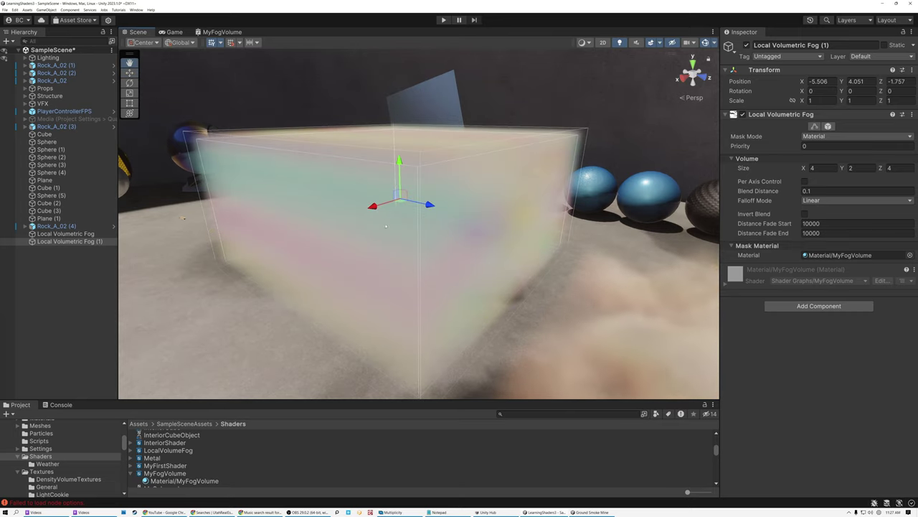
right_drag(393, 189, 400, 185)
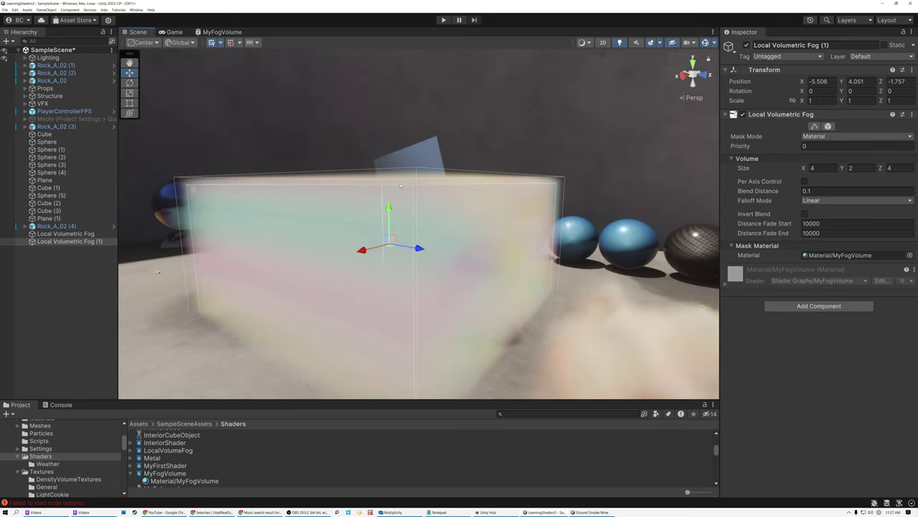
key(f)
scroll(400, 185, up, 8)
alt+drag(400, 185, 317, 204)
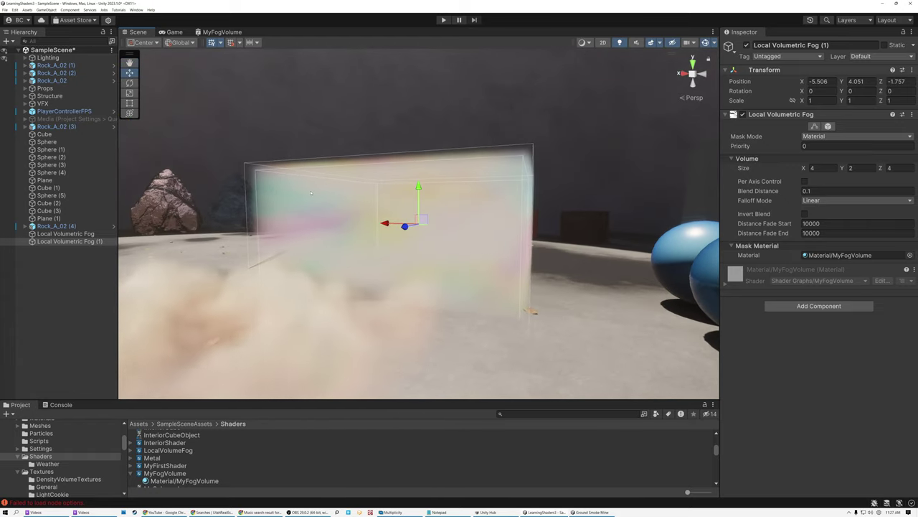
alt+drag(305, 191, 377, 242)
Step: In the MyFogVolume graph, reposition the UV node and add a Swizzle node fed by its output
click(219, 32)
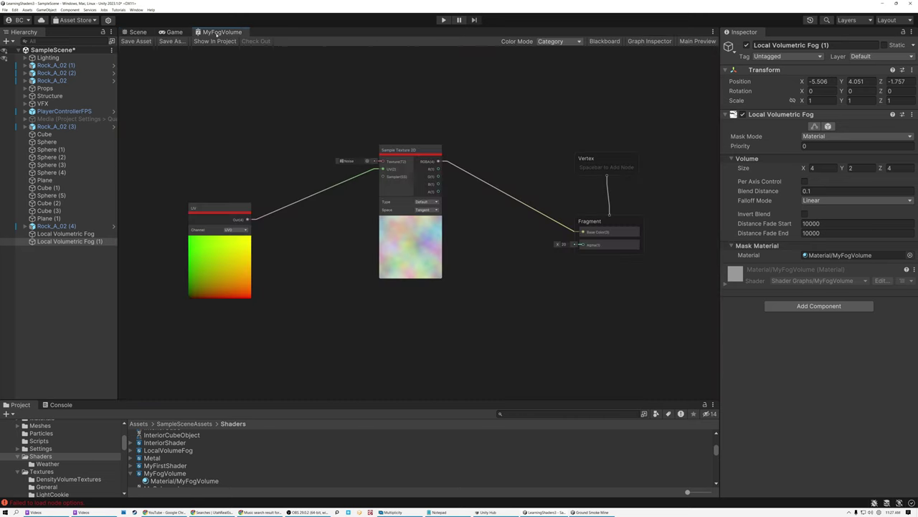
scroll(269, 148, up, 1)
middle_drag(270, 147, 361, 137)
drag(308, 202, 318, 174)
text(swi)
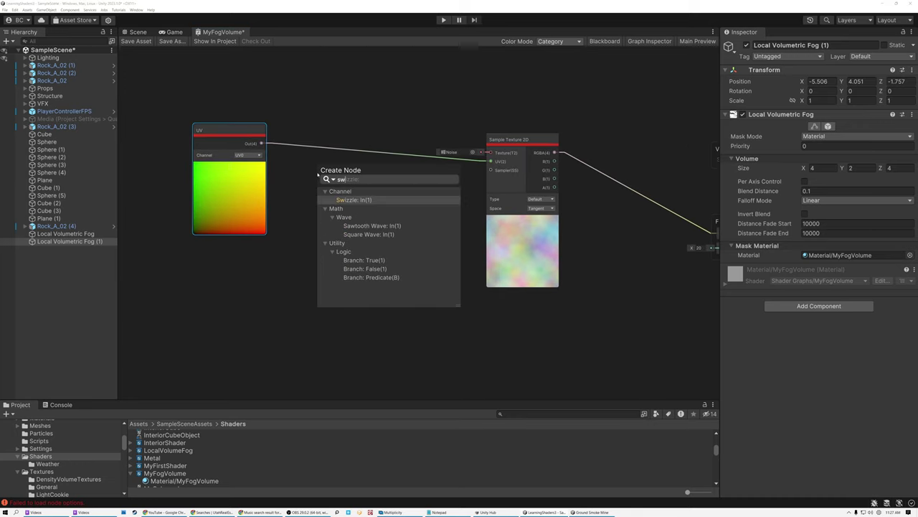
key(Return)
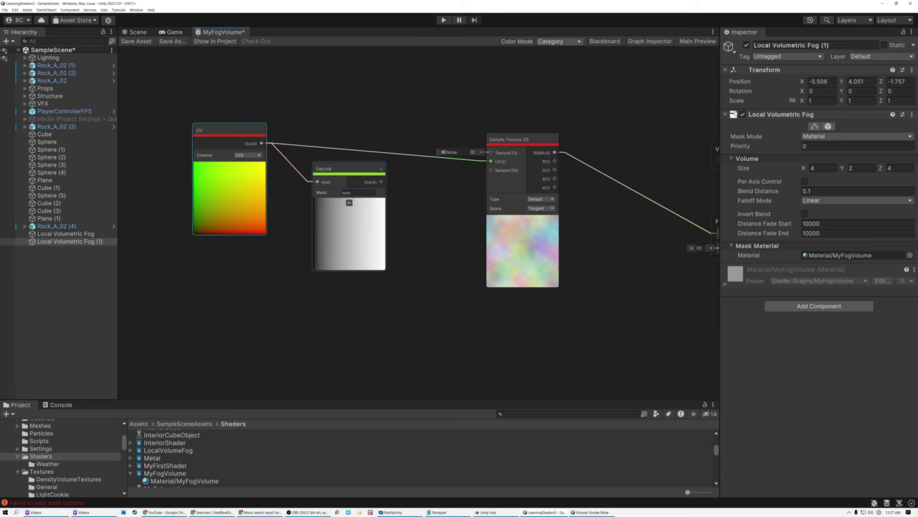
Step: Set the Swizzle mask to xz, connect its output to Sample Texture 2D's UV input, and save the graph
scroll(354, 194, up, 2)
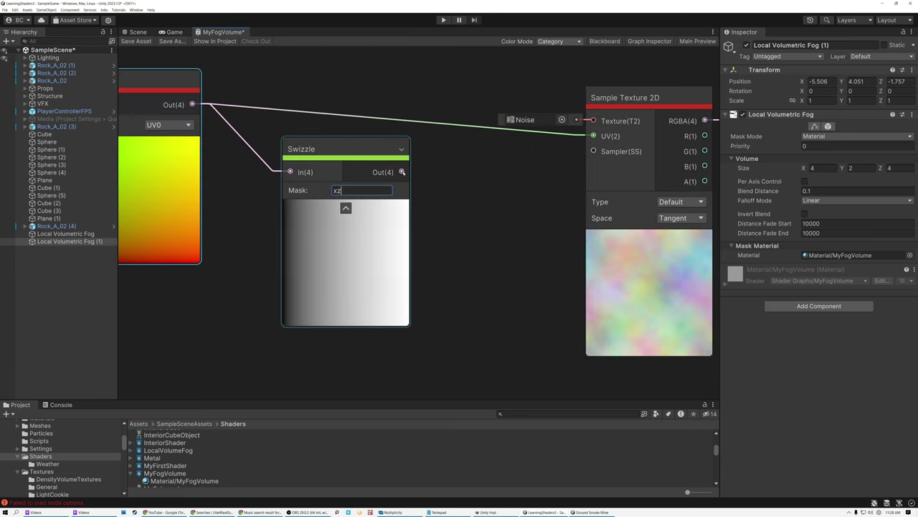
text(xz)
key(Return)
drag(403, 172, 594, 136)
scroll(512, 173, down, 2)
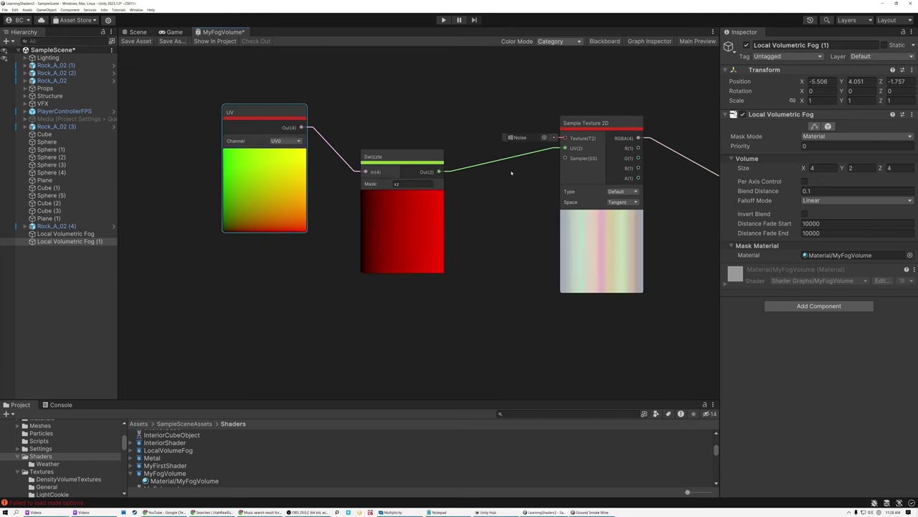
scroll(608, 244, up, 3)
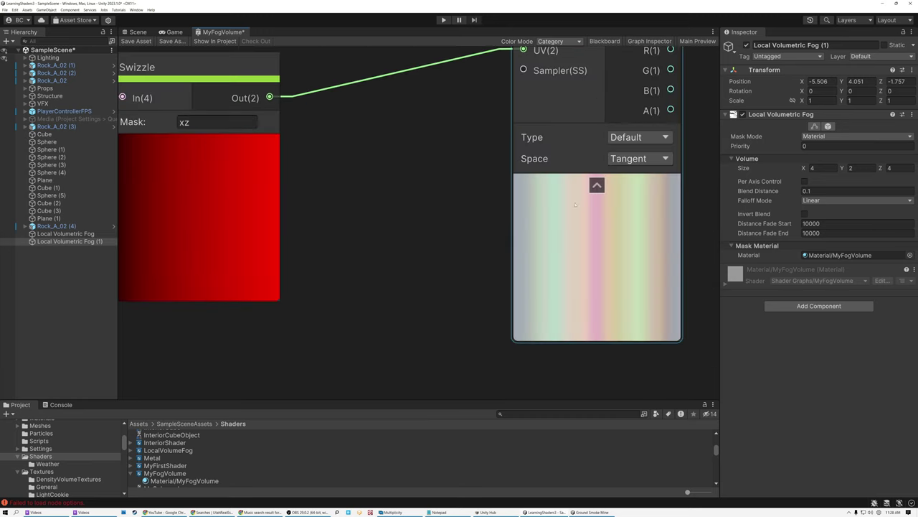
scroll(580, 321, down, 4)
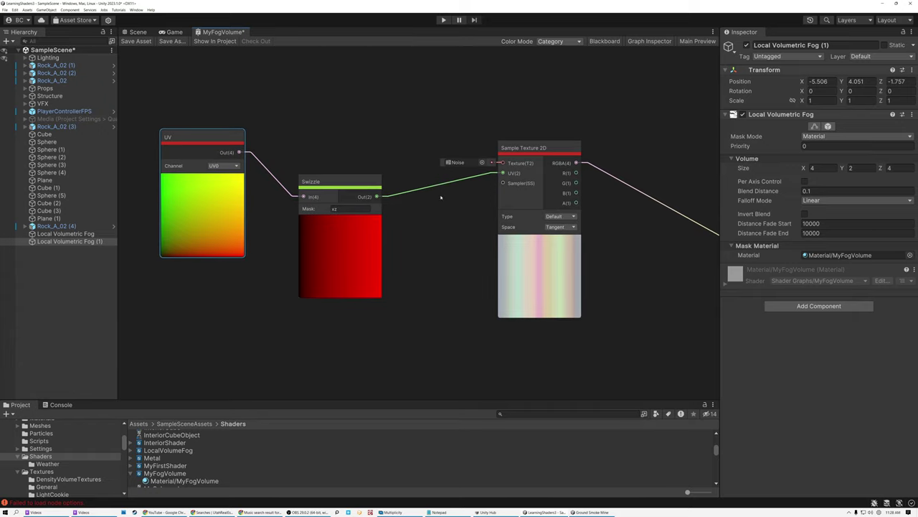
Step: Inspect the fog volume with the swizzled noise in the scene from different angles
click(138, 31)
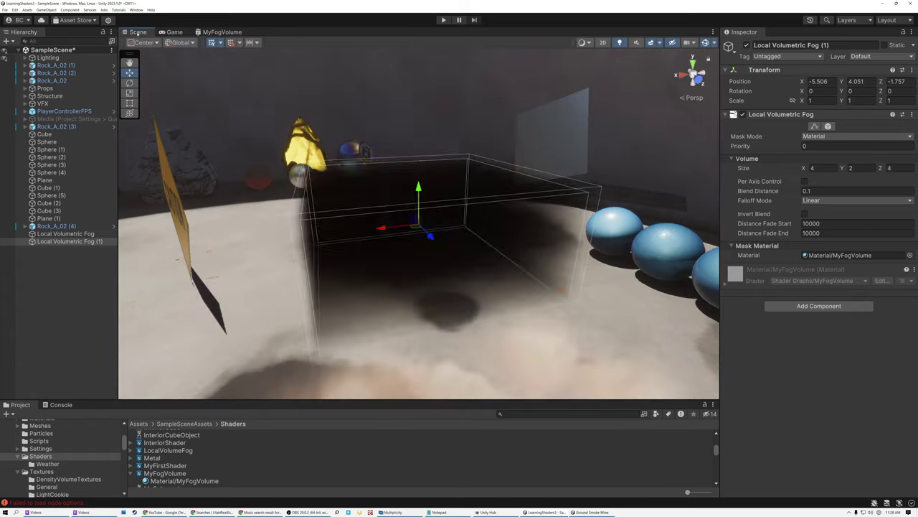
alt+drag(369, 180, 126, 196)
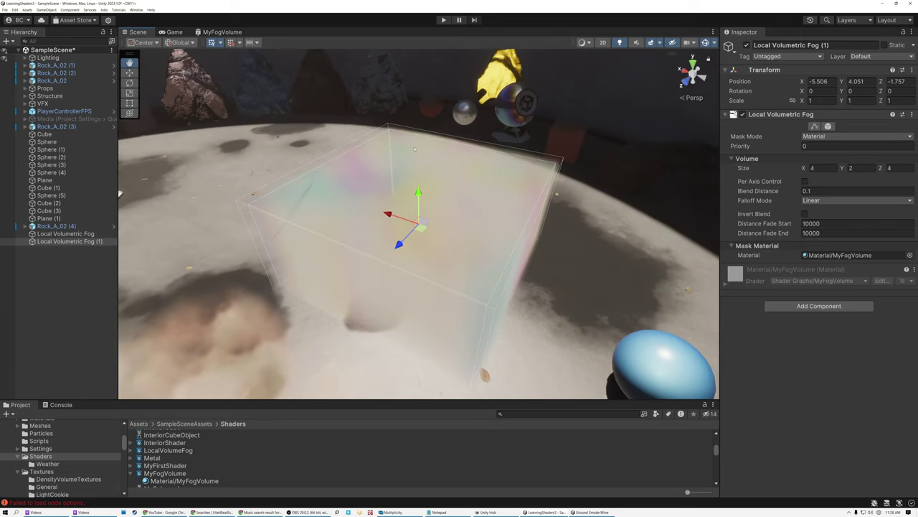
alt+drag(488, 222, 570, 219)
Step: Return to the MyFogVolume graph, spread the UV node away from Sample Texture 2D, and place Swizzle directly beside it
click(222, 31)
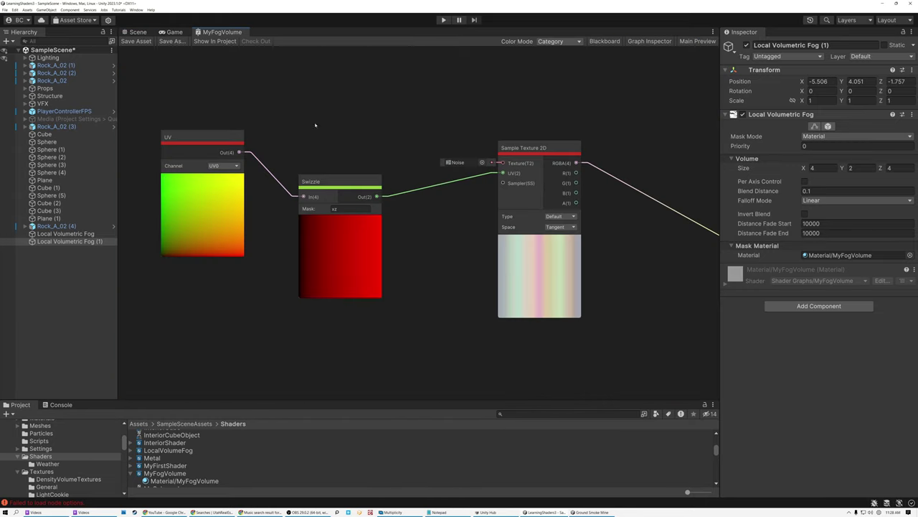
middle_drag(306, 121, 421, 132)
drag(315, 150, 237, 180)
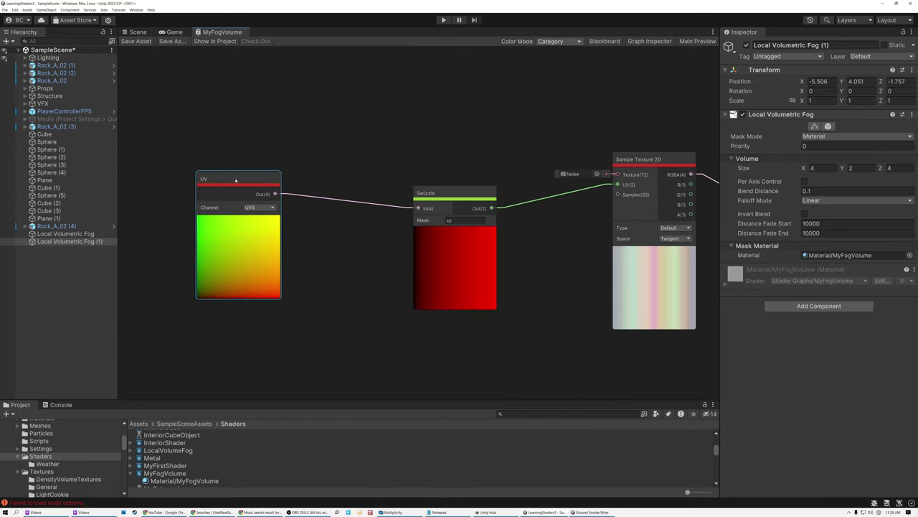
drag(458, 198, 338, 181)
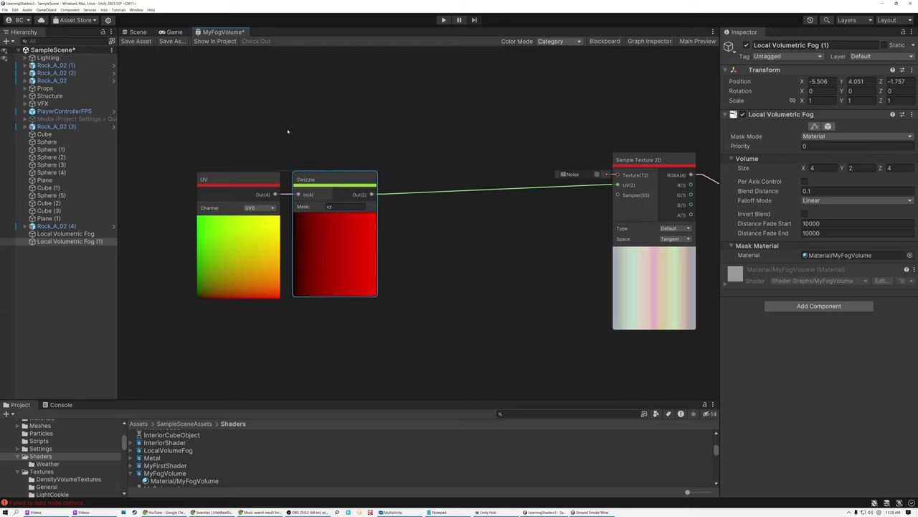
Step: Add a Position node, collapse its preview, and place it above the UV and Swizzle nodes
middle_drag(274, 111, 344, 139)
click(337, 133)
key(space)
right_click(337, 131)
click(303, 108)
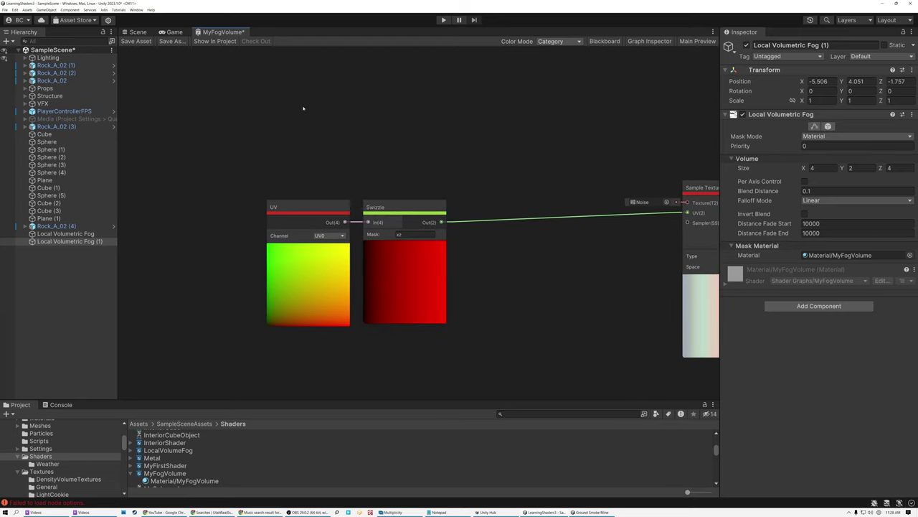
key(space)
text(pos)
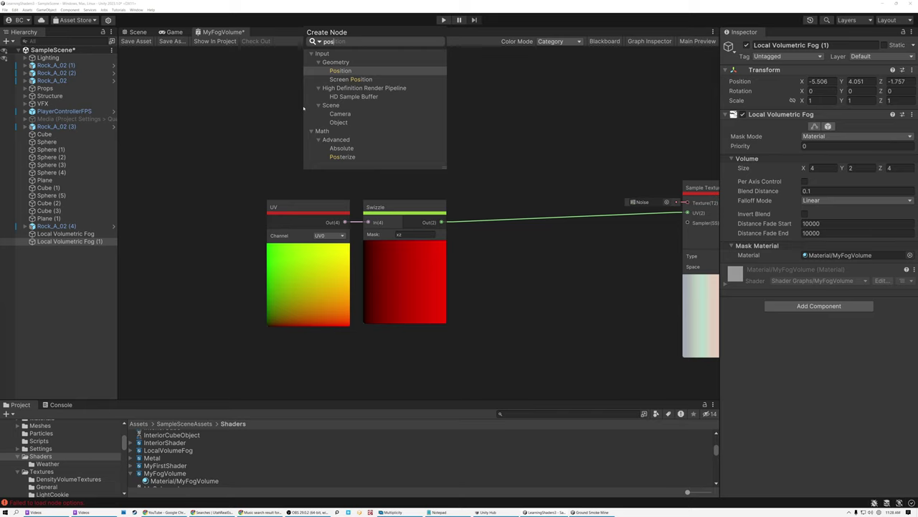
click(340, 70)
click(366, 153)
click(367, 161)
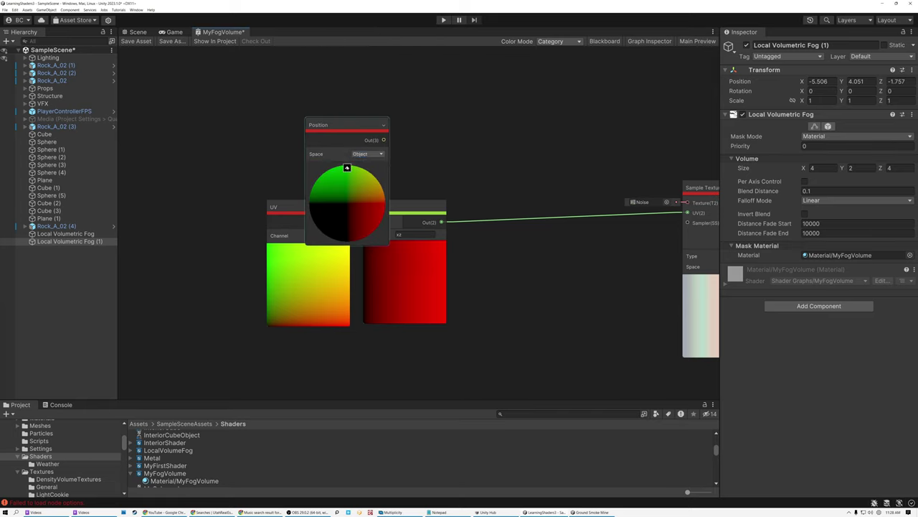
click(347, 167)
drag(347, 167, 341, 140)
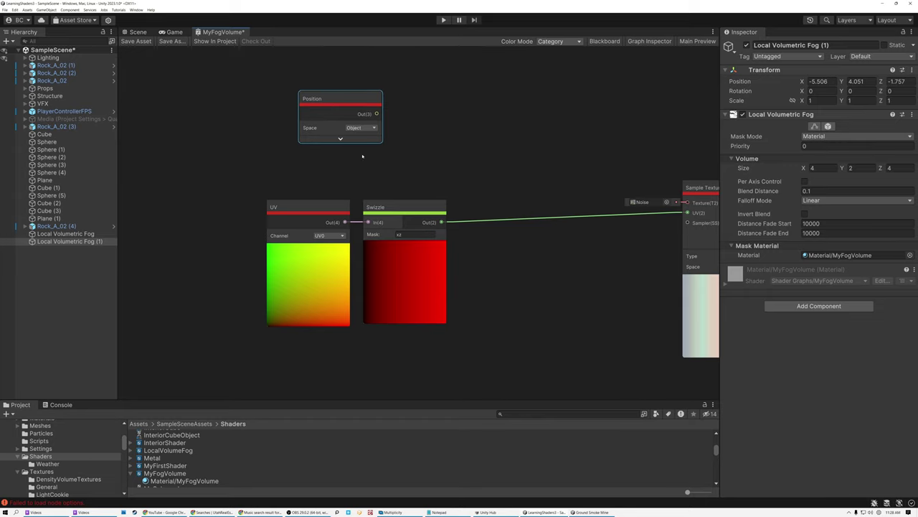
Step: Feed Swizzle from Position instead of UV, collapse its preview, and group it beside Position with the UV node moved out of the way
drag(376, 114, 369, 176)
drag(366, 216, 458, 175)
click(310, 208)
drag(301, 211, 296, 282)
drag(477, 204, 441, 149)
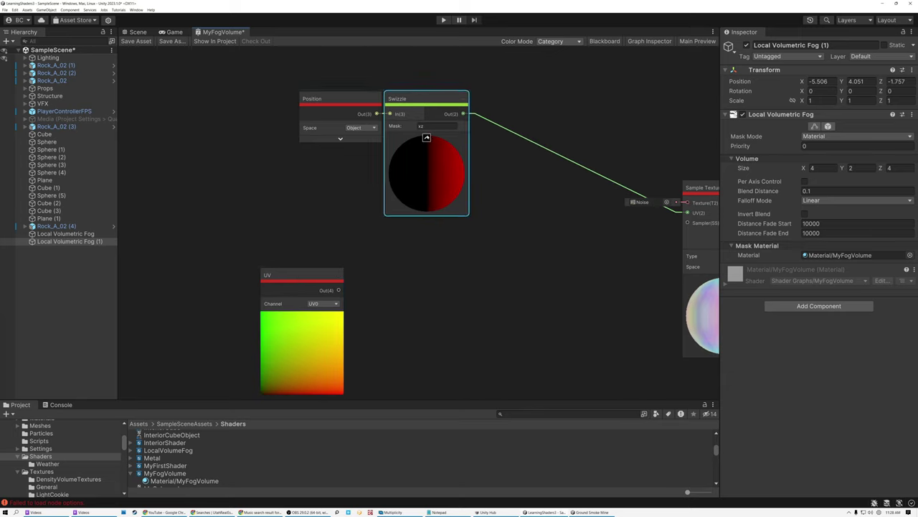
click(426, 138)
drag(358, 84, 319, 142)
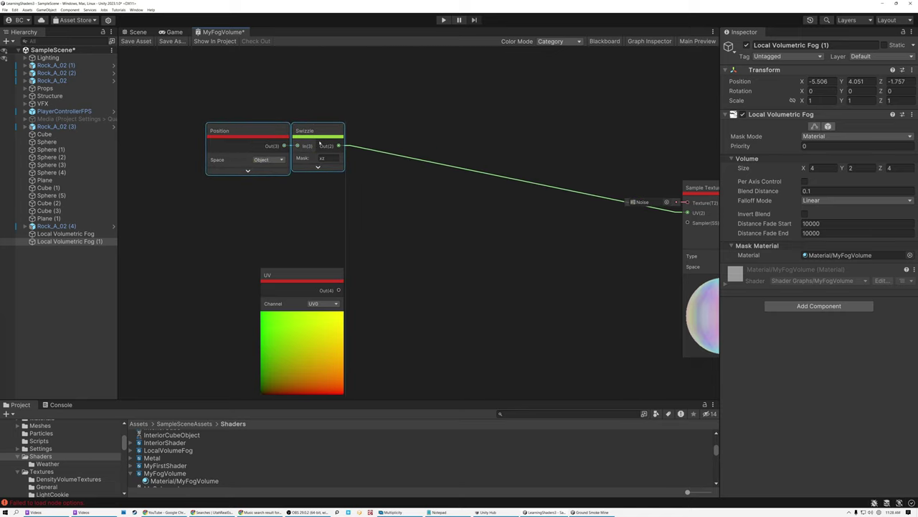
Step: Add a Multiply node with Swizzle's output in A and a new Float node in B
click(351, 155)
drag(340, 146, 525, 201)
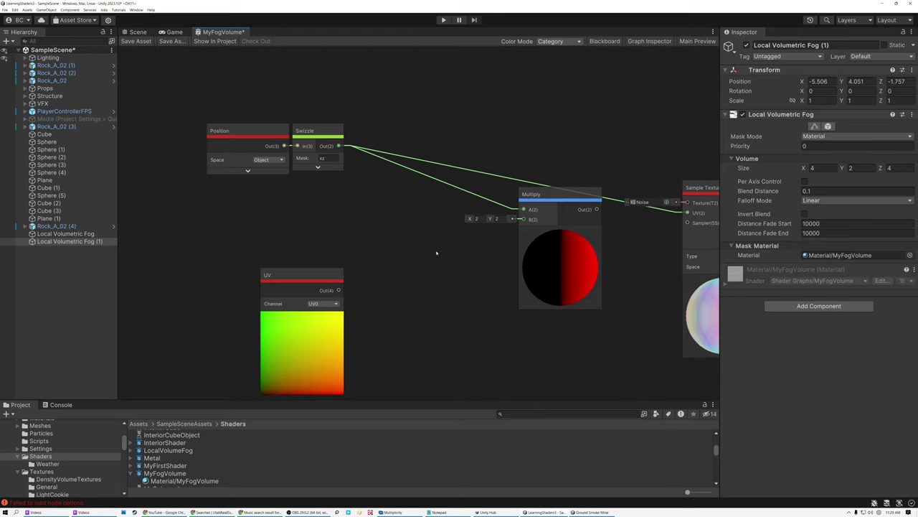
key(space)
text(float)
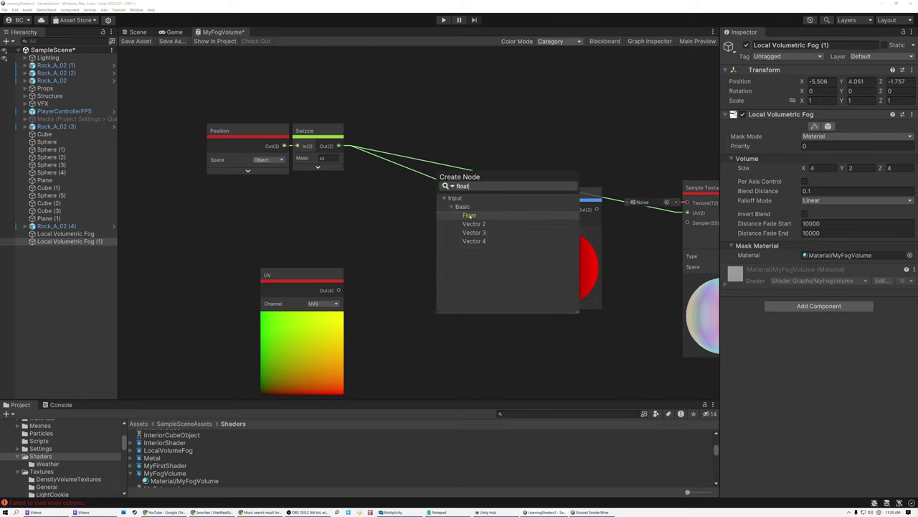
click(470, 215)
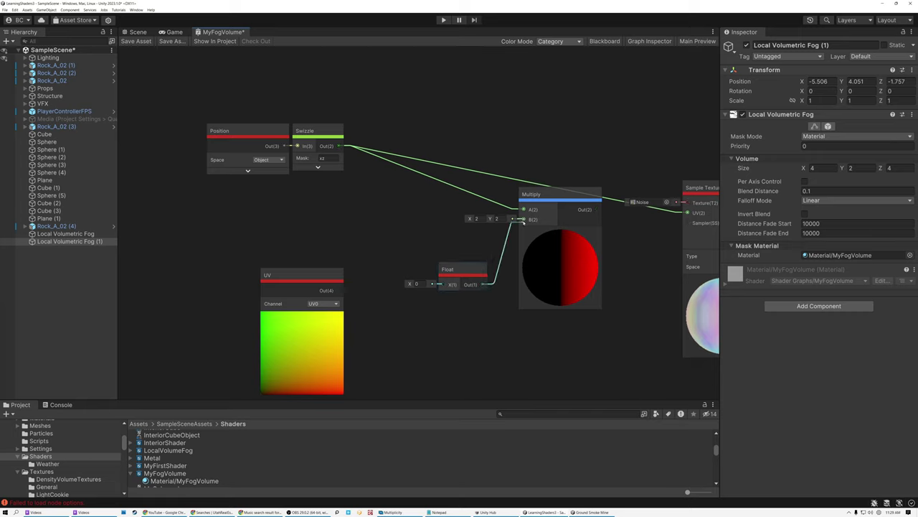
drag(523, 221, 523, 219)
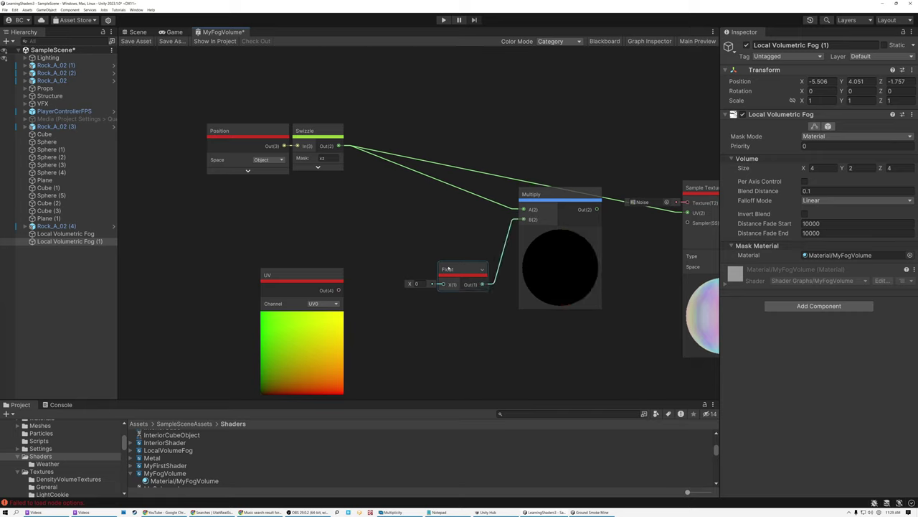
Step: Set the Float to 0.5, tidy it beside the collapsed Multiply node, and connect Multiply's output to Sample Texture 2D's UV input
click(417, 283)
drag(461, 275, 462, 237)
click(560, 233)
middle_drag(470, 281, 452, 231)
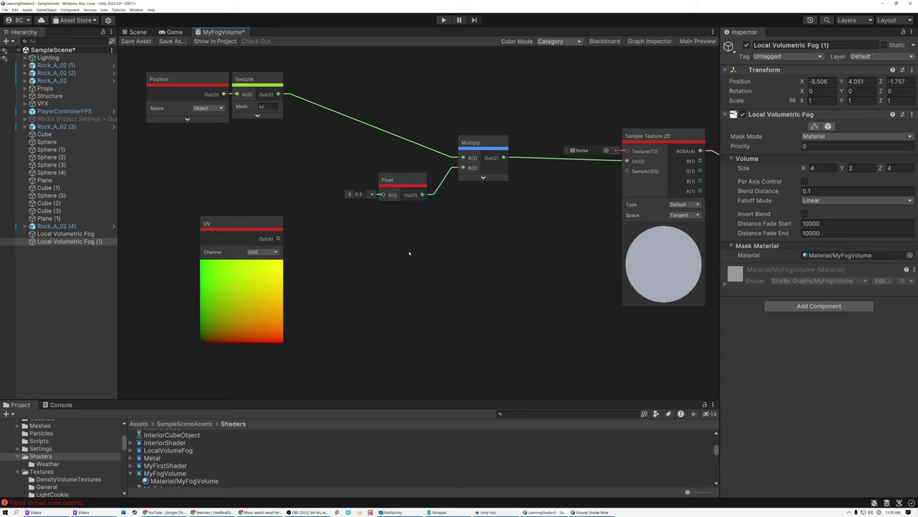
Step: Duplicate the 0.5 Float node, place the copy below the original, and set the copy to 0.1
key(ctrl+d)
drag(396, 185, 413, 269)
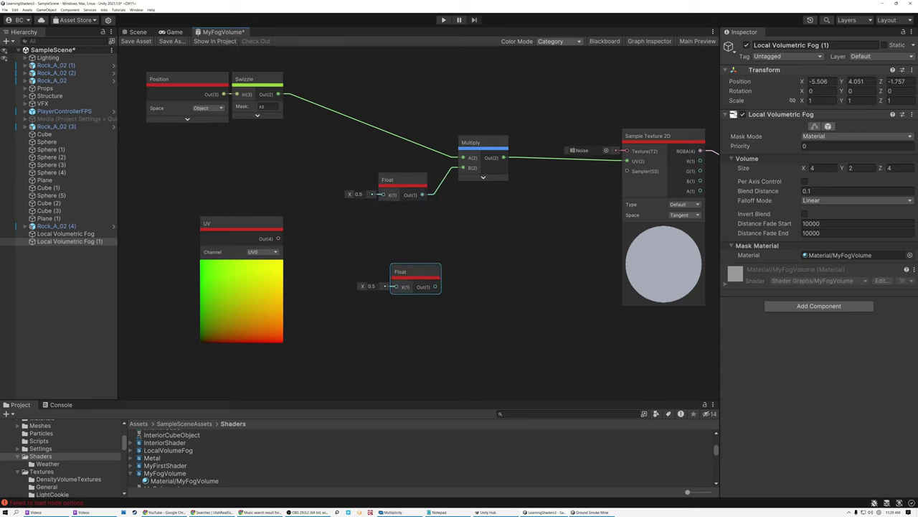
click(377, 287)
Step: Add a Multiply node fed by the 0.1 Float in A, place it beside the Float, and open node creation below
drag(481, 310, 485, 309)
text(mul)
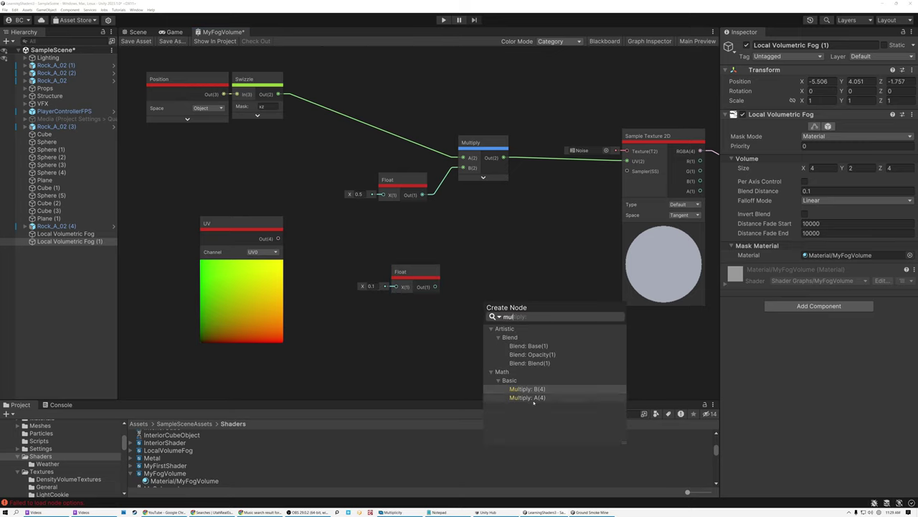
click(534, 398)
click(520, 341)
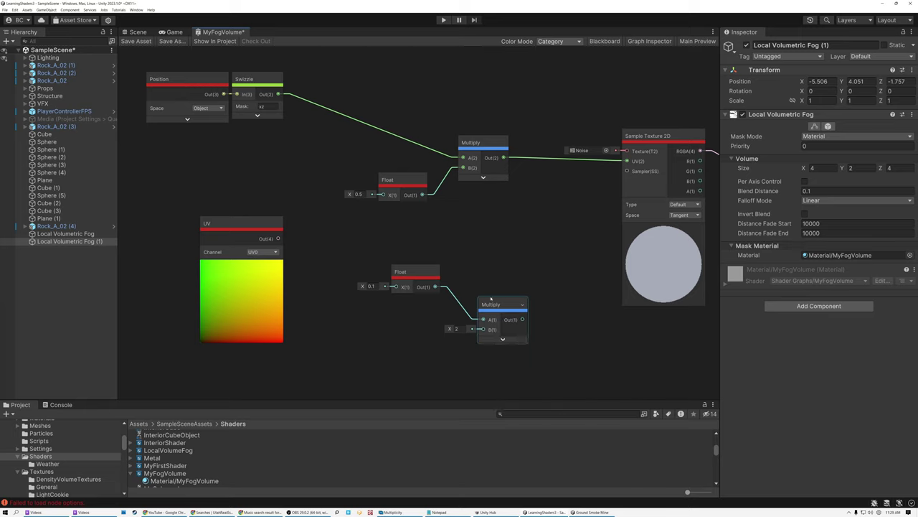
drag(491, 305, 477, 292)
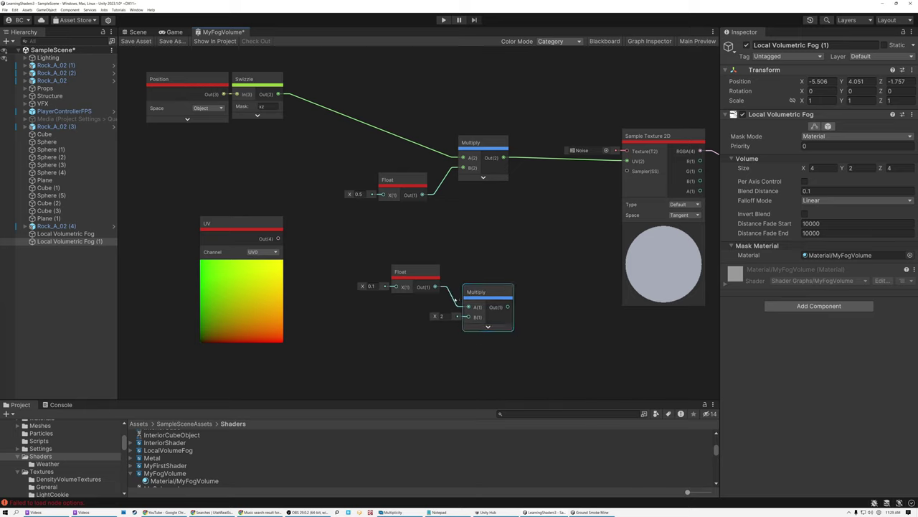
click(369, 328)
key(space)
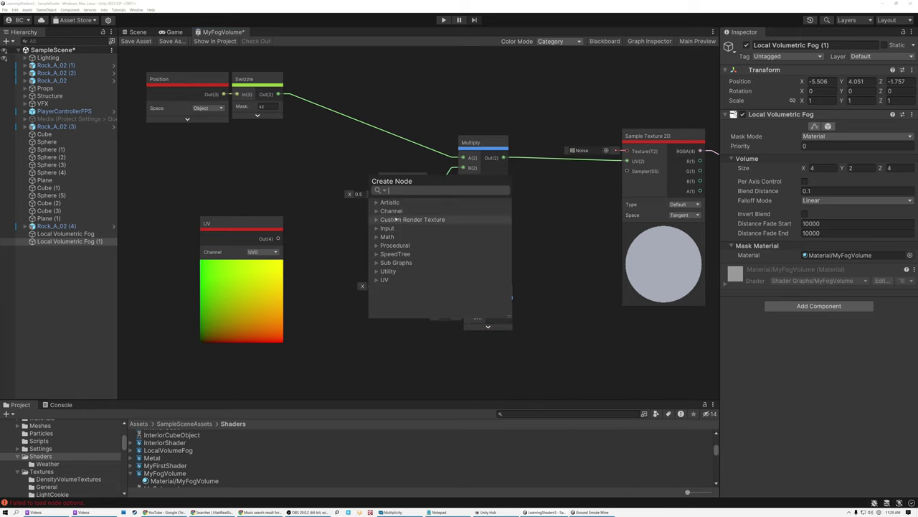
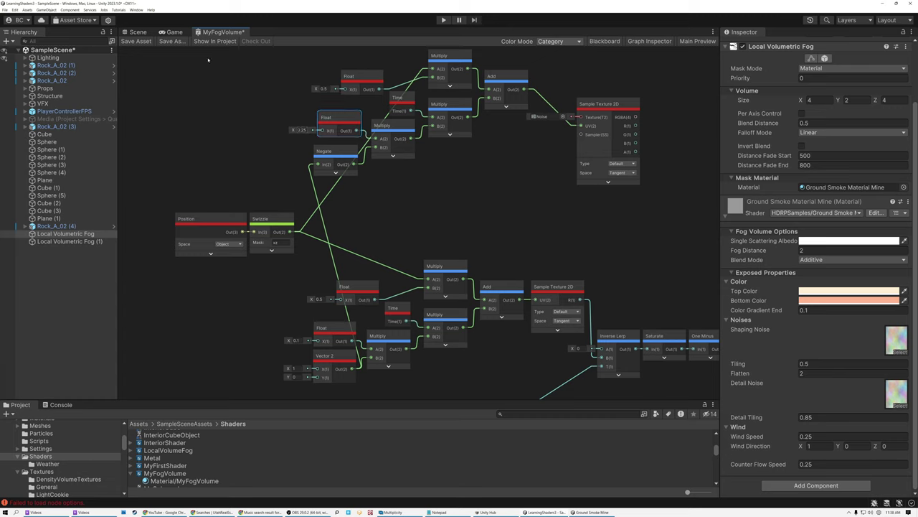
Step: Set the upper branch's tiling Float to 0.85 and move it and the 0.25 Float up and away from the Multiply nodes
click(294, 141)
scroll(330, 71, up, 3)
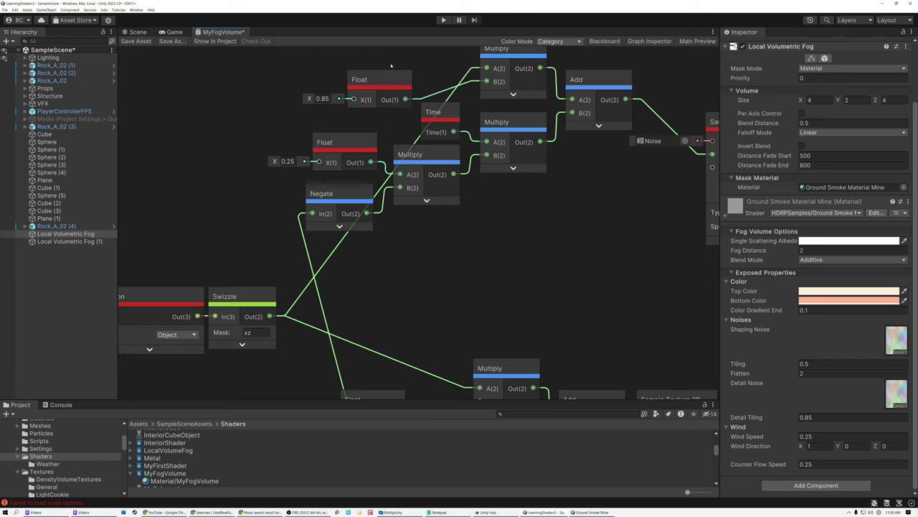
middle_drag(390, 66, 371, 144)
drag(356, 158, 342, 101)
drag(327, 224, 310, 204)
middle_drag(320, 265, 323, 196)
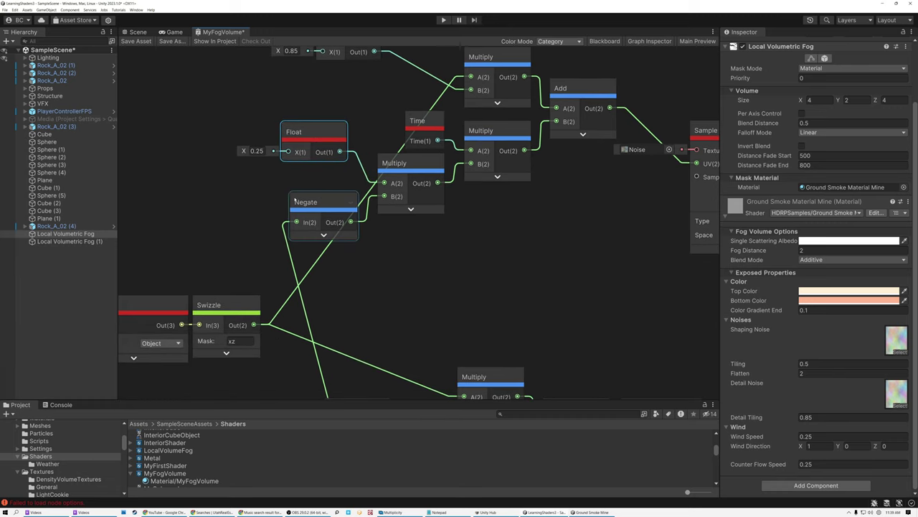
middle_drag(323, 203, 325, 252)
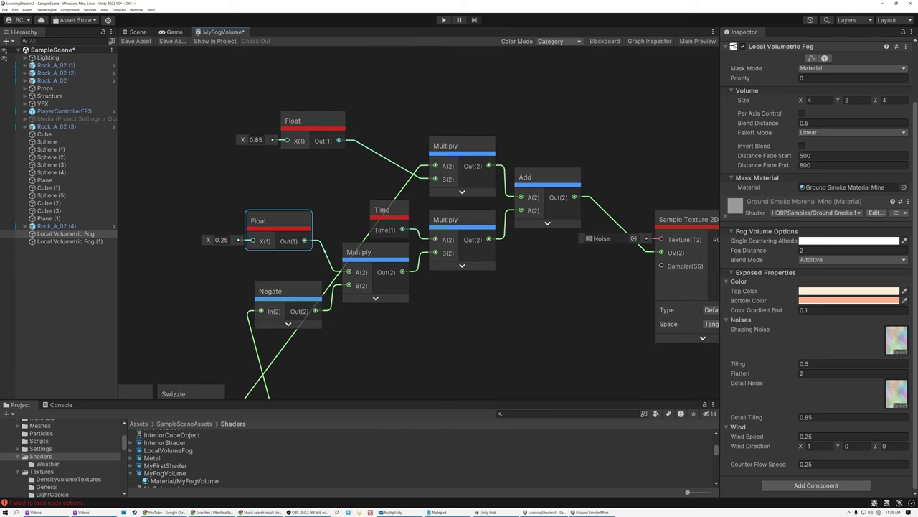
Step: Review the upper branch's Time node and connections, and move the upper Sample Texture 2D node up beside Add
click(381, 214)
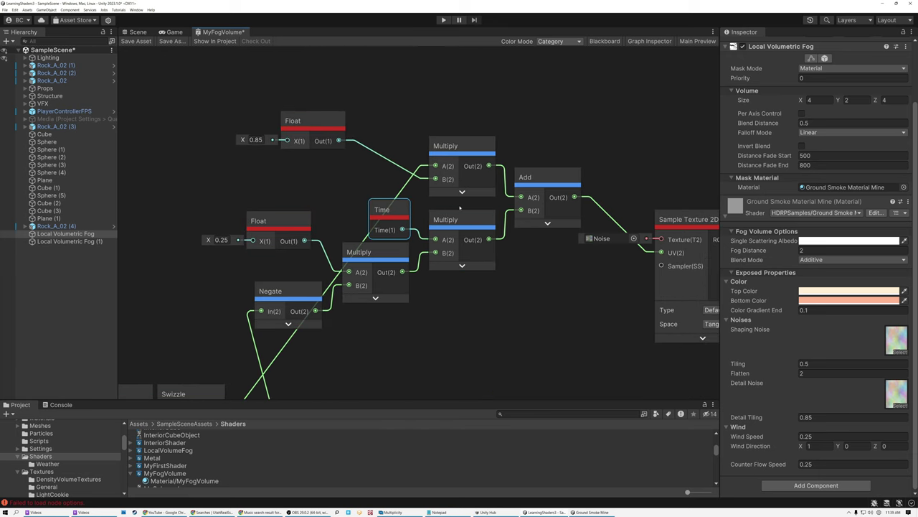
middle_drag(444, 191, 528, 107)
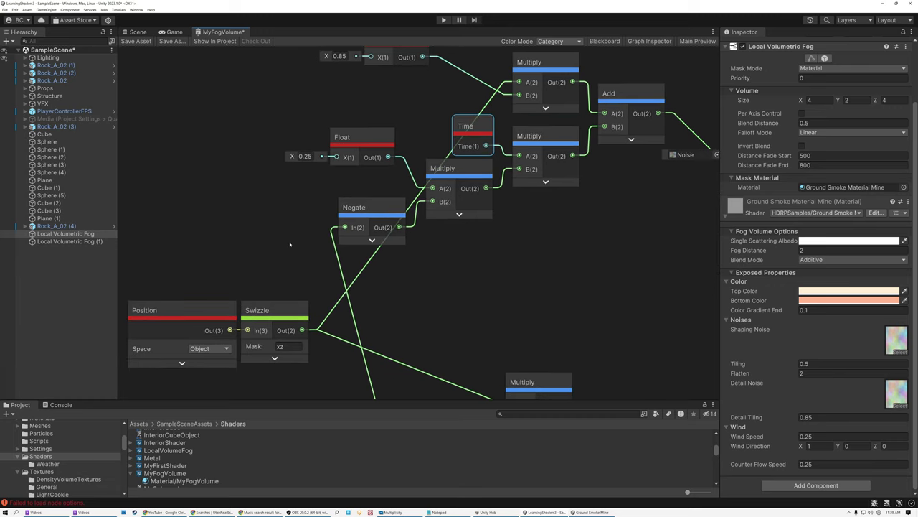
click(173, 279)
middle_drag(571, 249, 372, 325)
drag(566, 218, 531, 123)
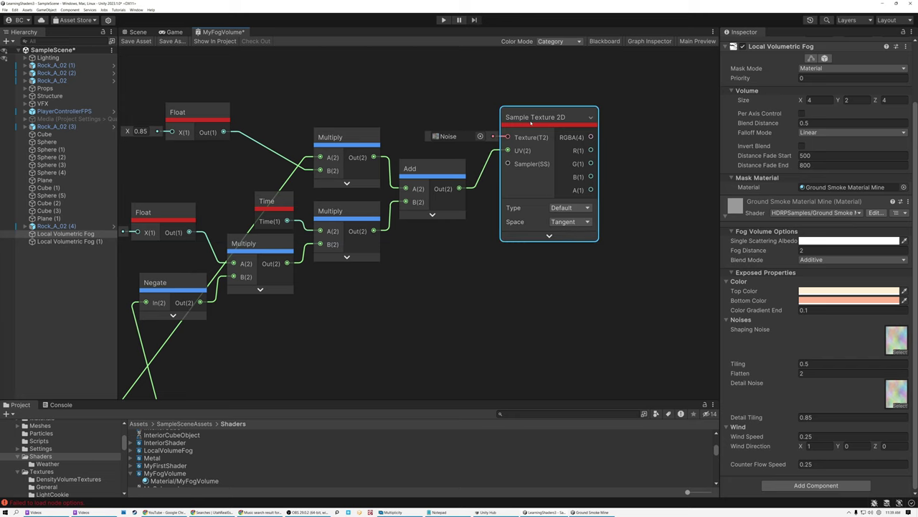
scroll(466, 274, down, 2)
middle_drag(485, 293, 362, 204)
scroll(436, 180, down, 4)
scroll(354, 191, up, 1)
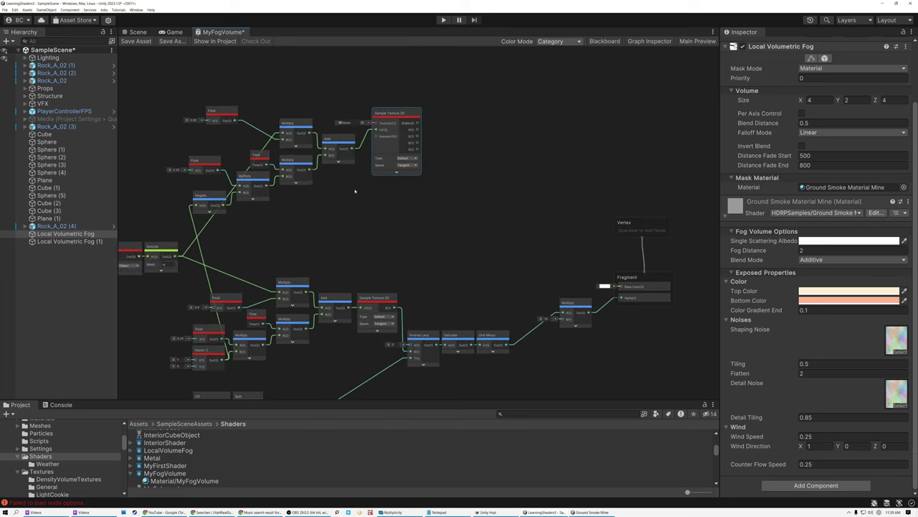
Step: Add an Inverse Lerp node beside the upper Sample Texture 2D, with the texture's R output feeding its B input
drag(188, 277, 502, 372)
drag(456, 177, 419, 127)
scroll(422, 133, up, 3)
drag(416, 131, 530, 242)
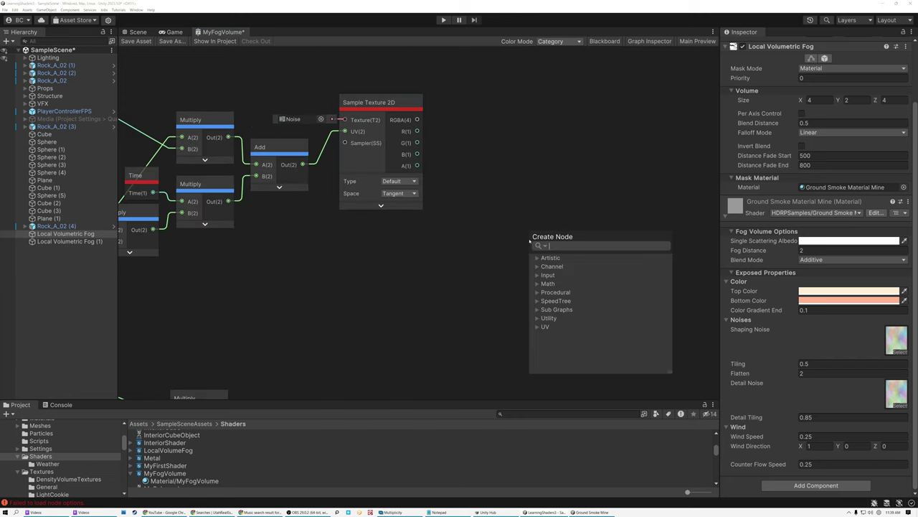
text(inver)
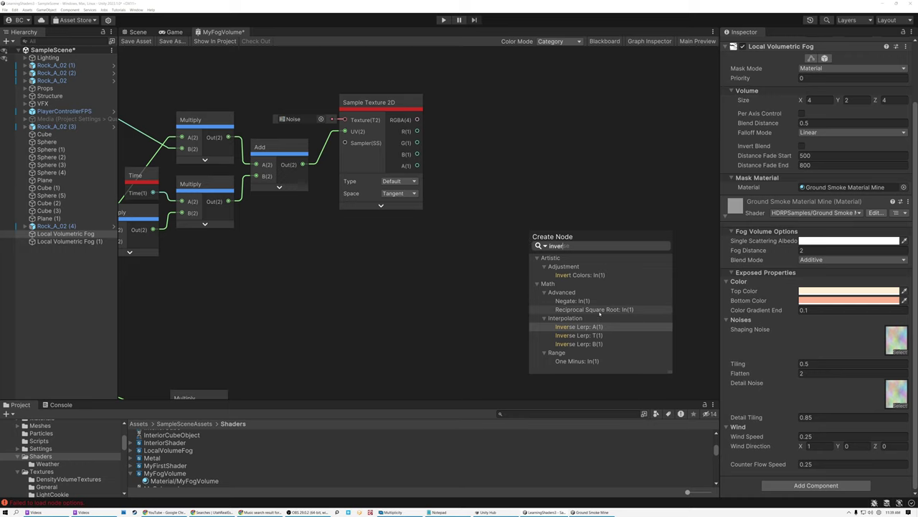
click(579, 343)
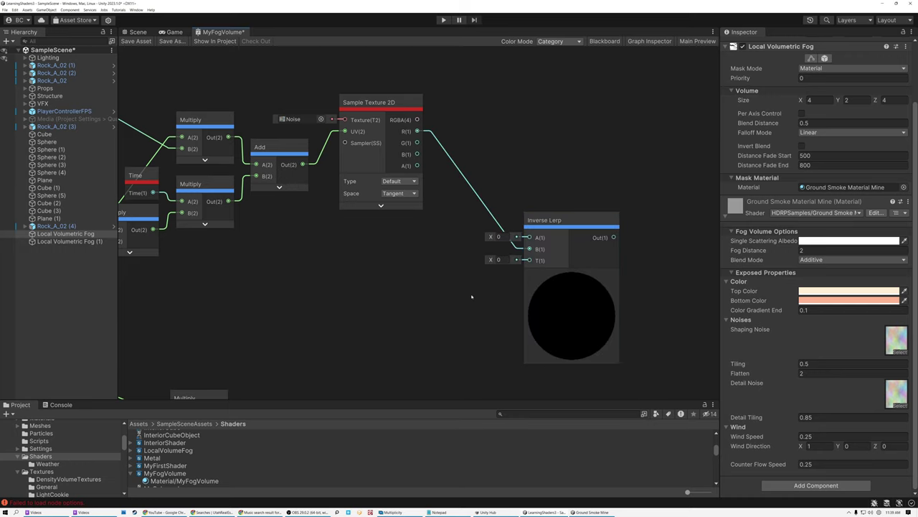
Step: Connect the One Minus output to T of the new Inverse Lerp and reposition the node between the upper texture and Fragment
scroll(473, 301, down, 3)
middle_drag(476, 302, 455, 189)
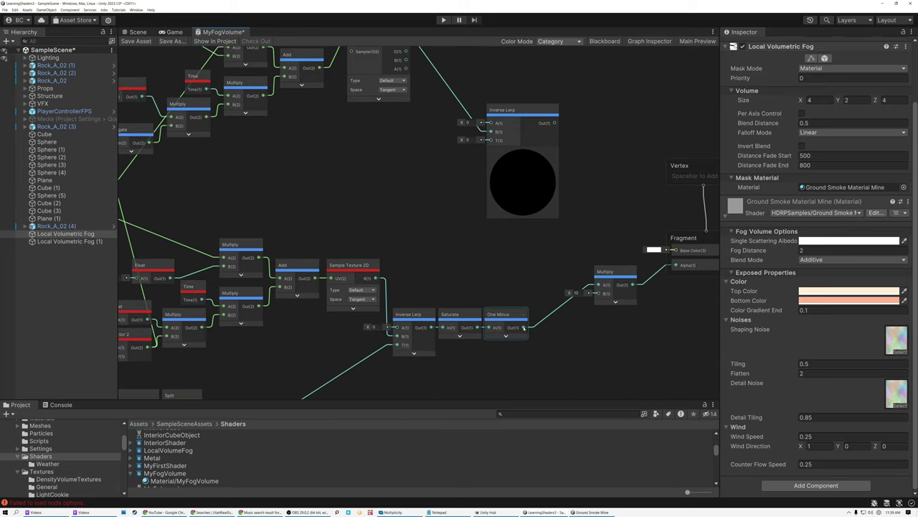
drag(509, 277, 491, 141)
middle_drag(424, 158, 427, 219)
drag(533, 250, 592, 237)
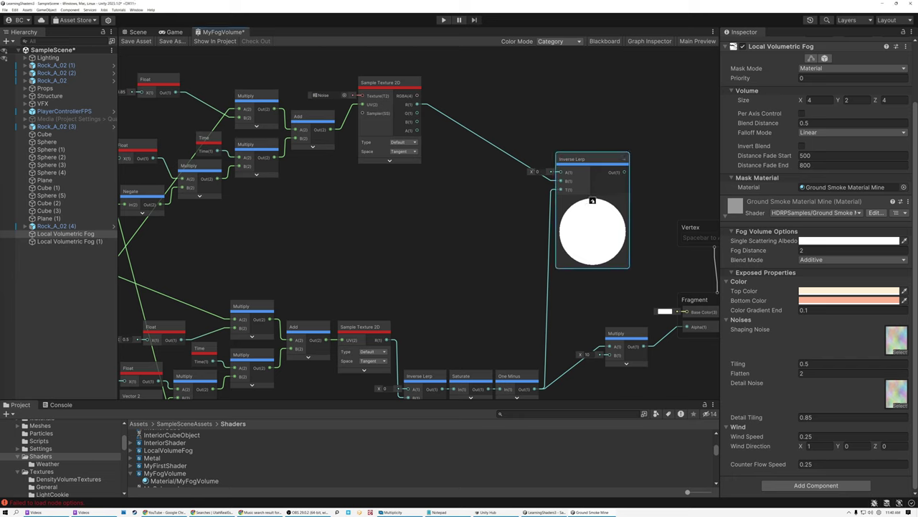
Step: Feed the new Inverse Lerp output into A of the final Multiply, align that Multiply with Fragment, and save the graph
click(592, 200)
drag(593, 176, 611, 347)
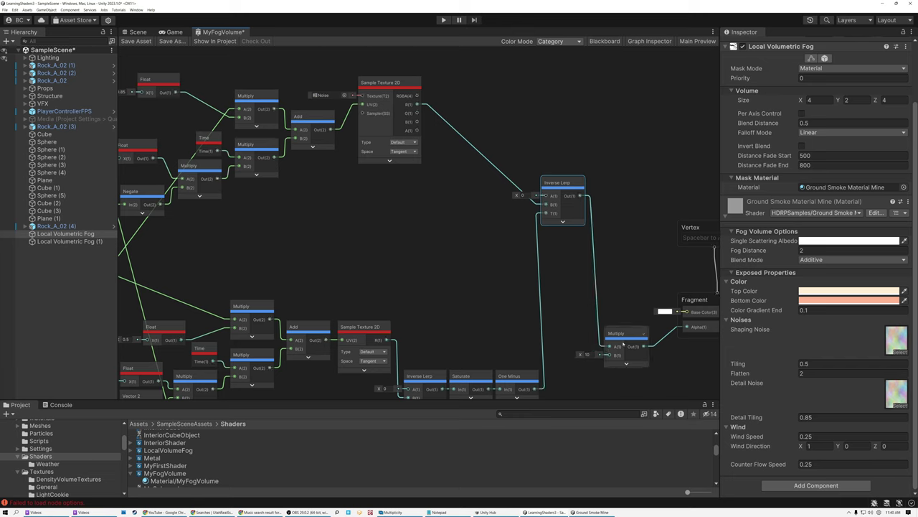
drag(630, 332, 629, 313)
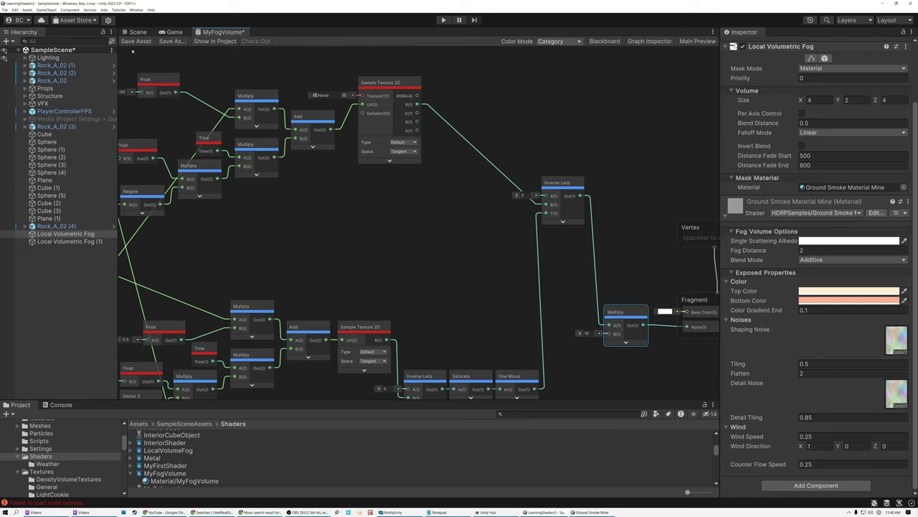
click(136, 42)
Step: Examine the shape and detail noise of the local fog volume in the scene from several angles
click(137, 31)
right_drag(430, 164, 460, 231)
key(w)
key(s)
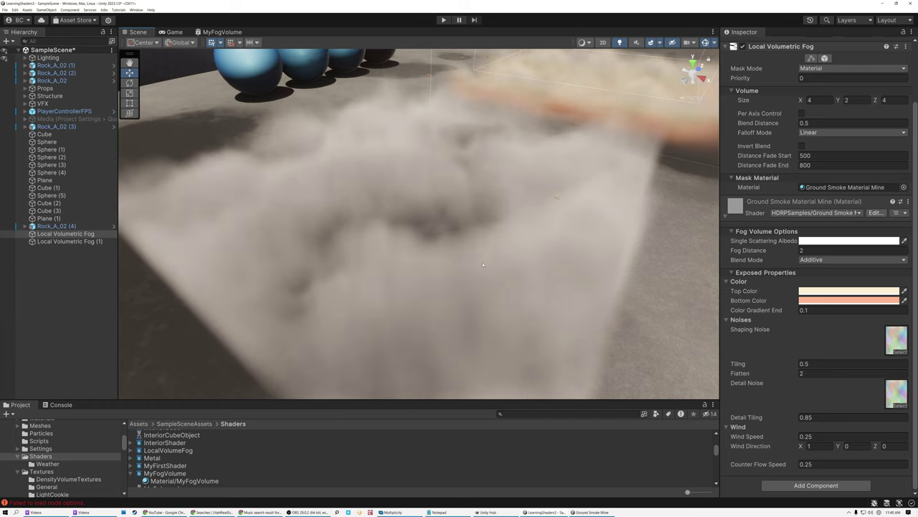
alt+drag(358, 172, 400, 220)
right_drag(400, 219, 394, 235)
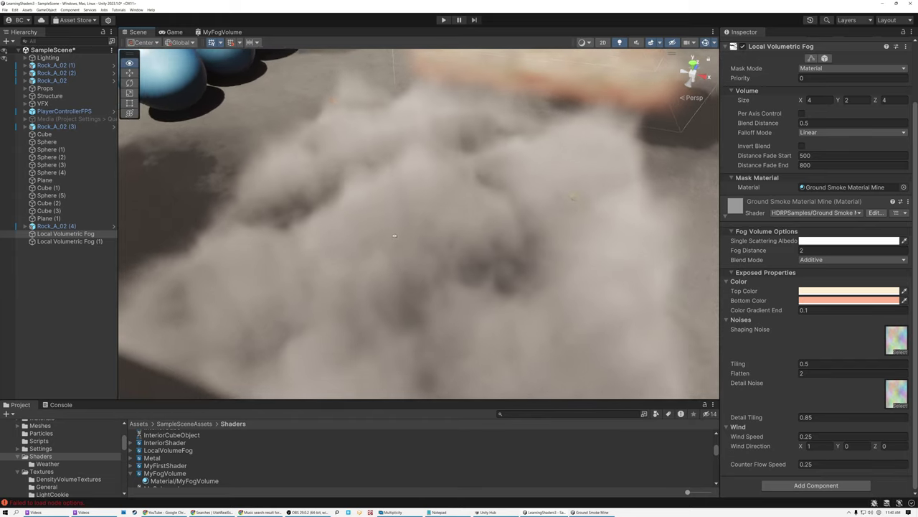
alt+drag(394, 236, 357, 232)
right_drag(510, 196, 474, 196)
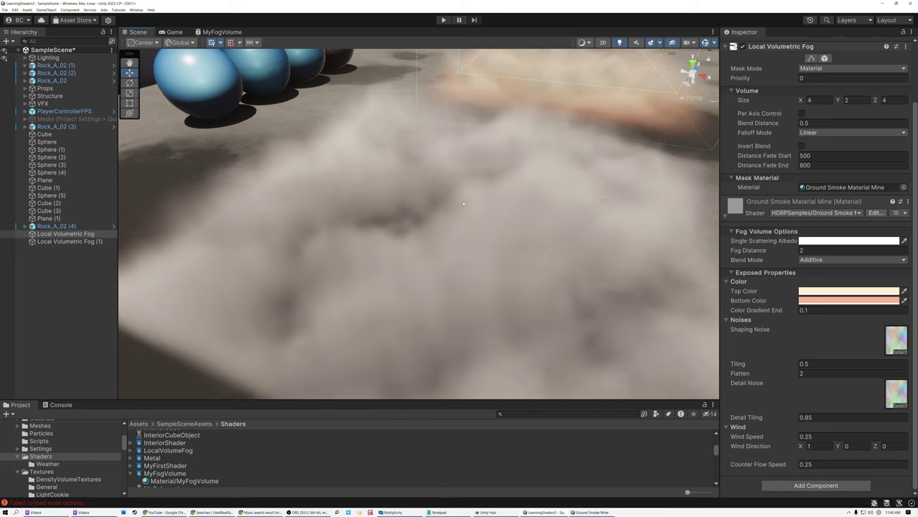
right_drag(463, 204, 401, 209)
key(s)
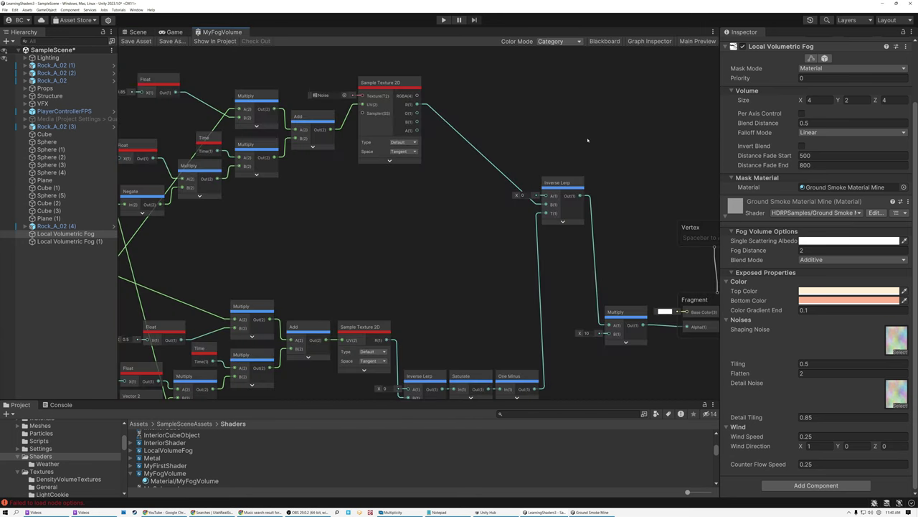
Step: Shift all nodes before the final Multiply together, away from it and Fragment, to make room for more nodes
middle_drag(587, 140, 458, 170)
scroll(463, 172, down, 6)
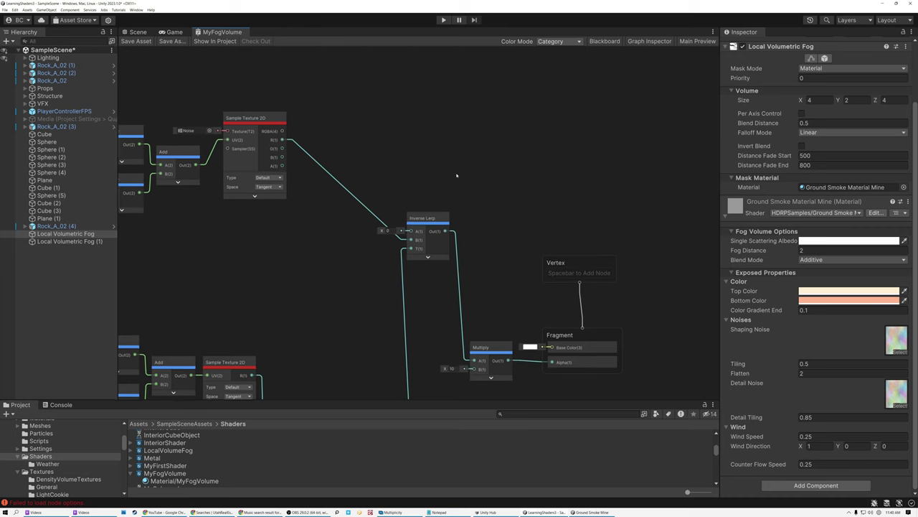
scroll(305, 147, down, 2)
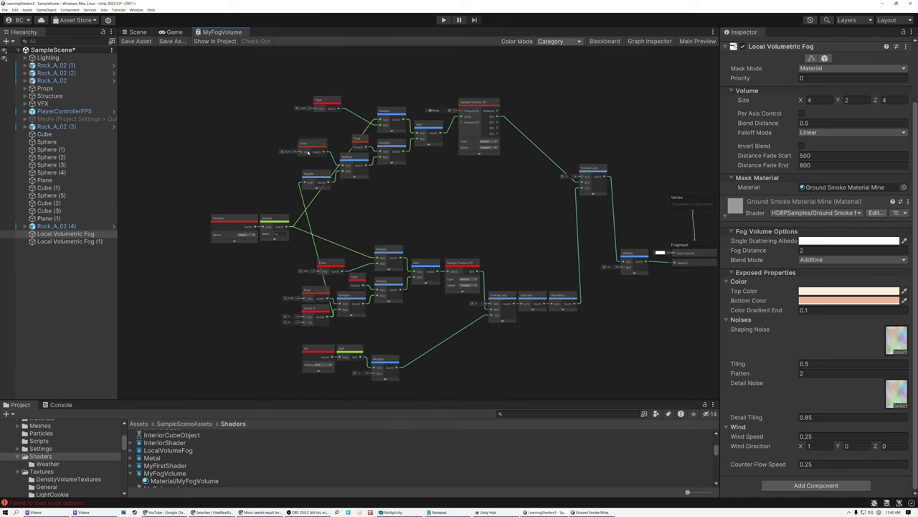
drag(553, 340, 554, 340)
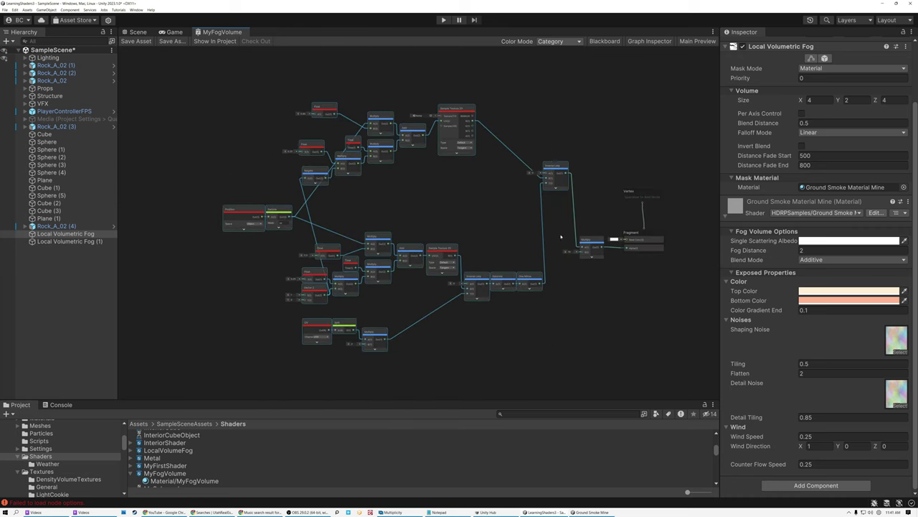
drag(552, 173, 409, 217)
scroll(494, 108, up, 4)
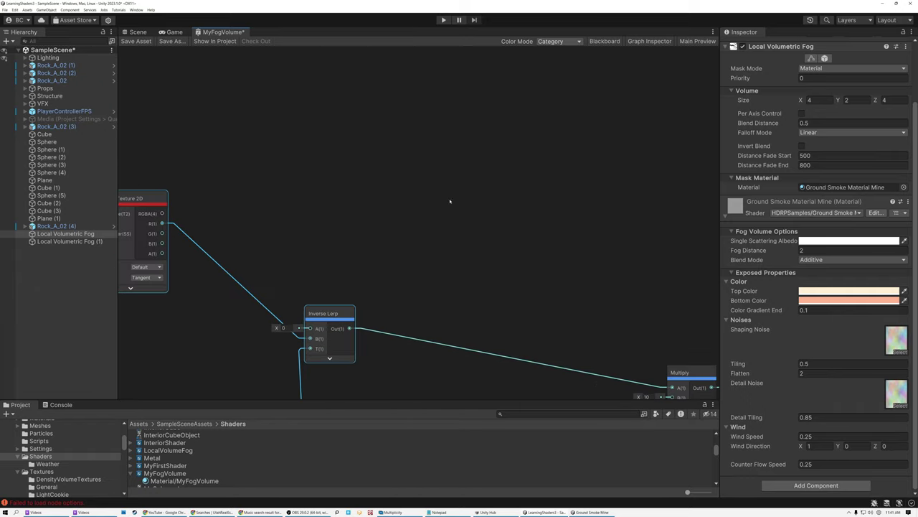
click(439, 170)
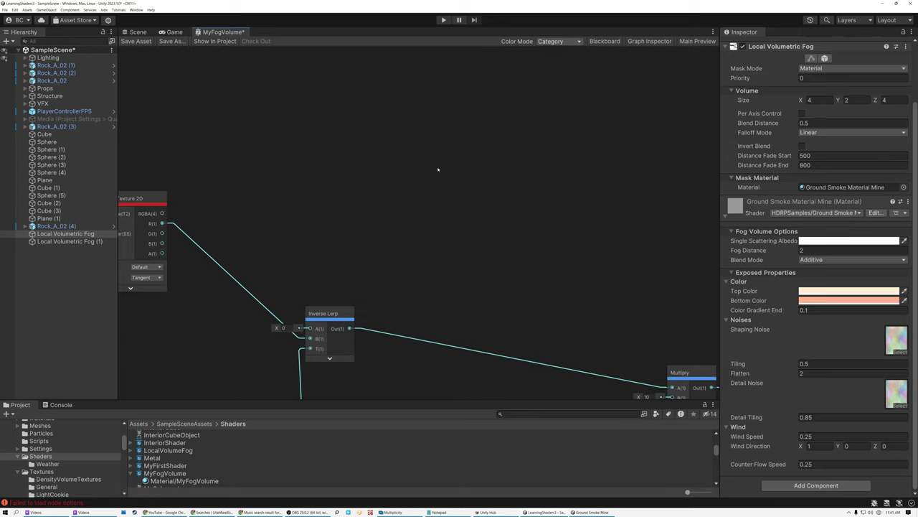
Step: Add a Color node above the new Inverse Lerp and sample the material's Top Color, FFF0D5, into it
key(space)
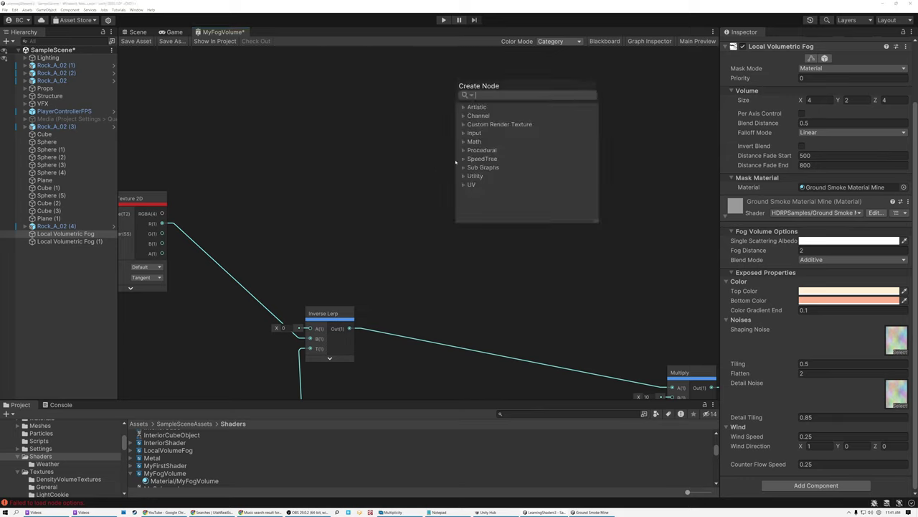
text(colo)
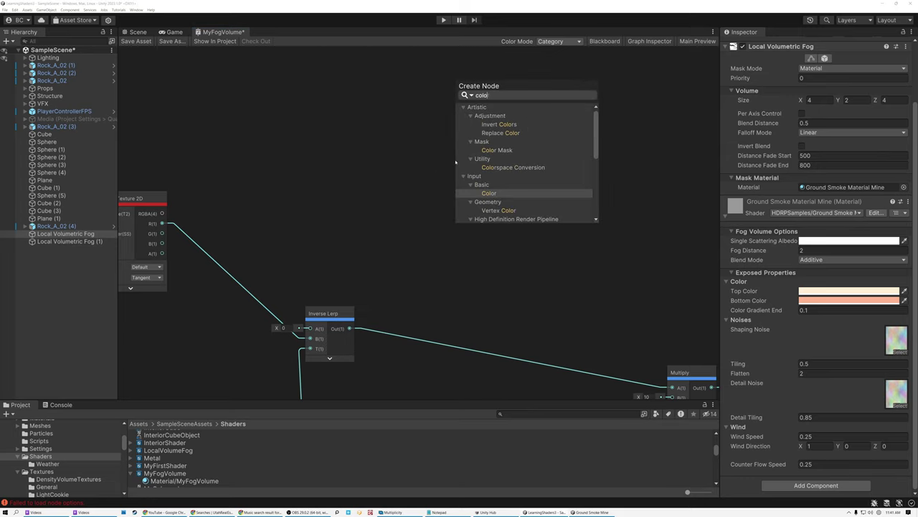
click(492, 193)
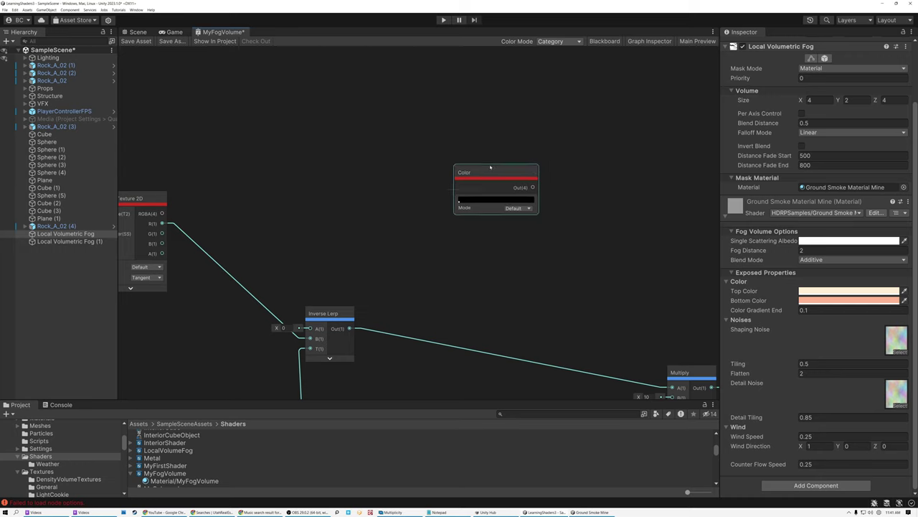
drag(495, 179, 468, 149)
click(461, 175)
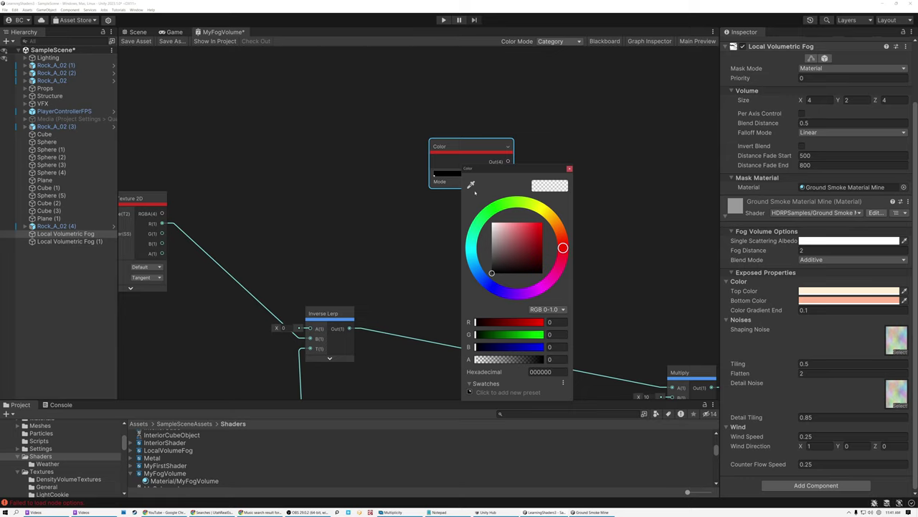
click(470, 185)
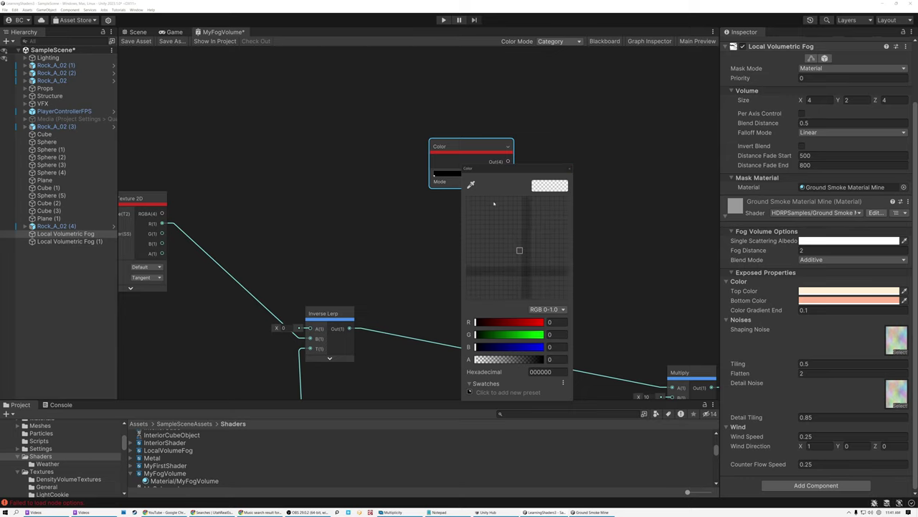
click(820, 292)
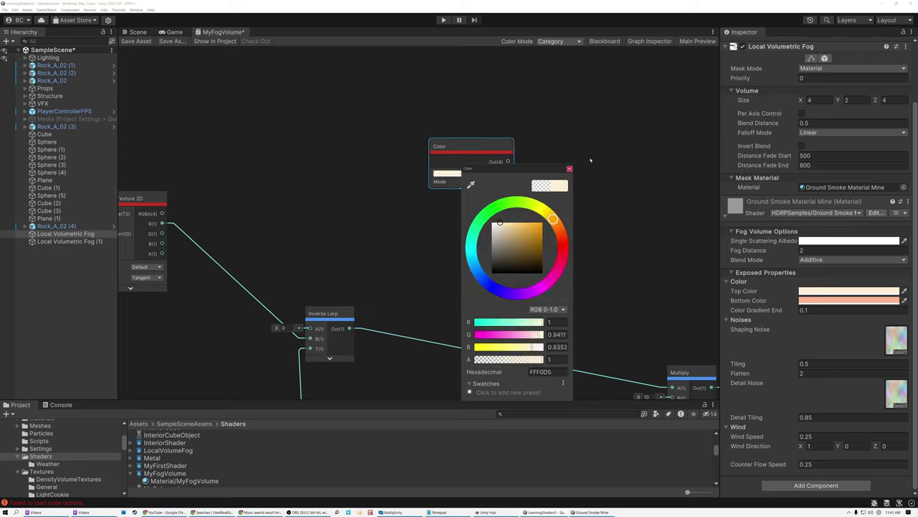
click(570, 168)
Step: Duplicate the Color node, place the copy below the original, and sample the material's Bottom Color, FFB592, into it
click(455, 148)
key(ctrl+d)
drag(484, 160, 457, 203)
click(458, 225)
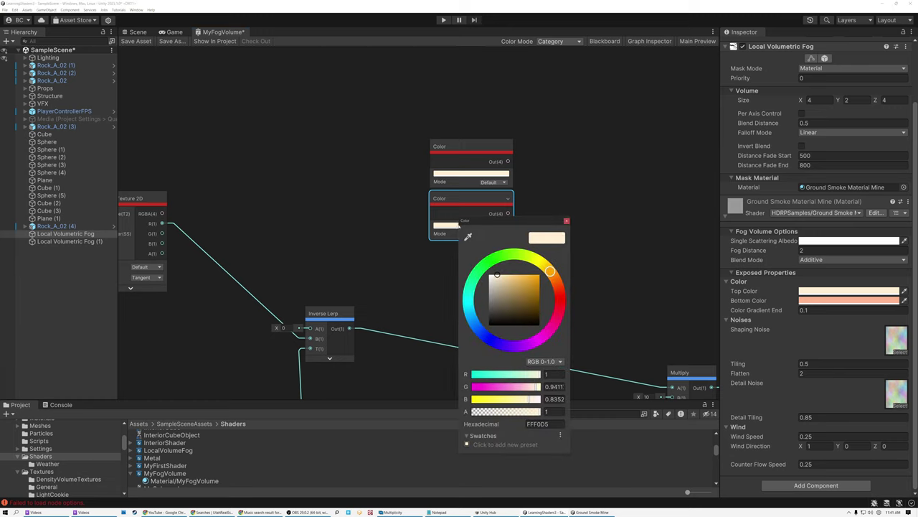
click(468, 237)
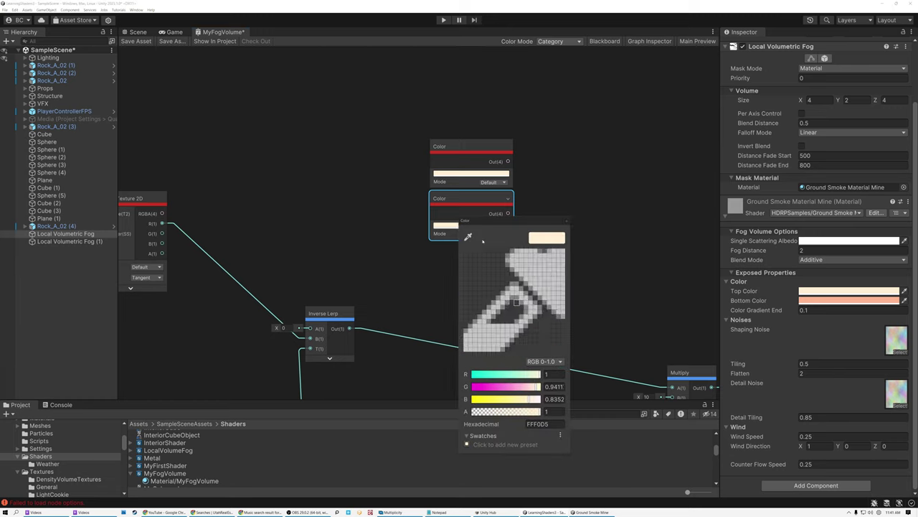
click(819, 302)
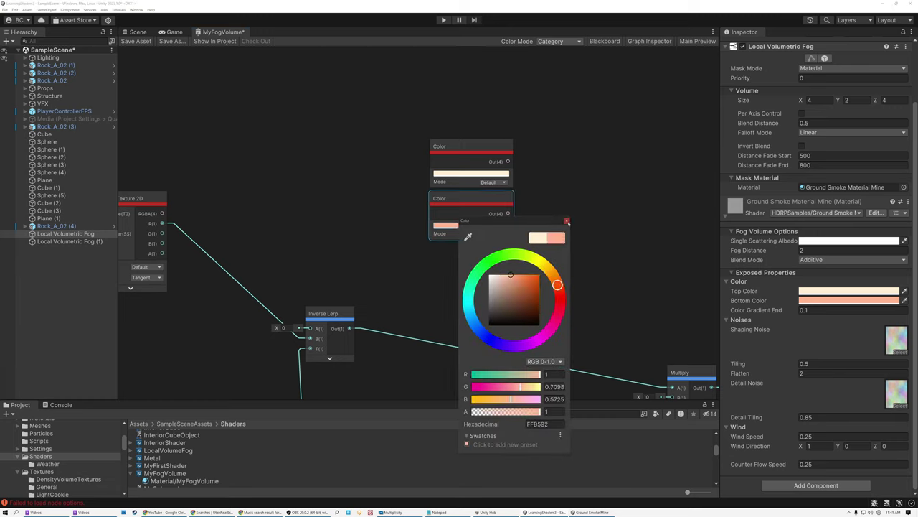
click(567, 221)
Step: Add a Lerp node beside the Color nodes, with the FFB592 color in A and the FFF0D5 color in B
click(555, 177)
key(space)
click(533, 168)
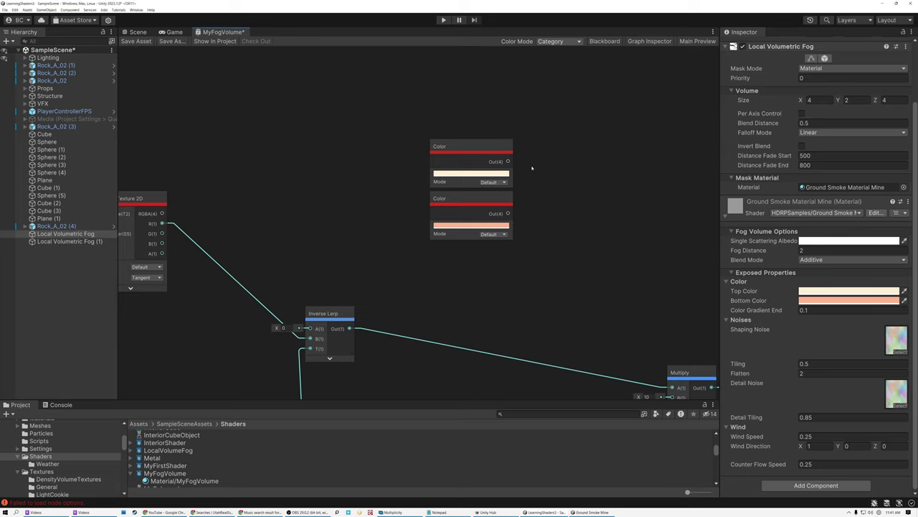
key(space)
text(lerp)
key(Return)
click(466, 204)
drag(466, 204, 539, 199)
drag(475, 157, 538, 209)
Step: Stack the peach Color node above the cream one, then collapse the Lerp preview and move the Lerp farther away
drag(346, 133, 362, 205)
drag(360, 205, 447, 175)
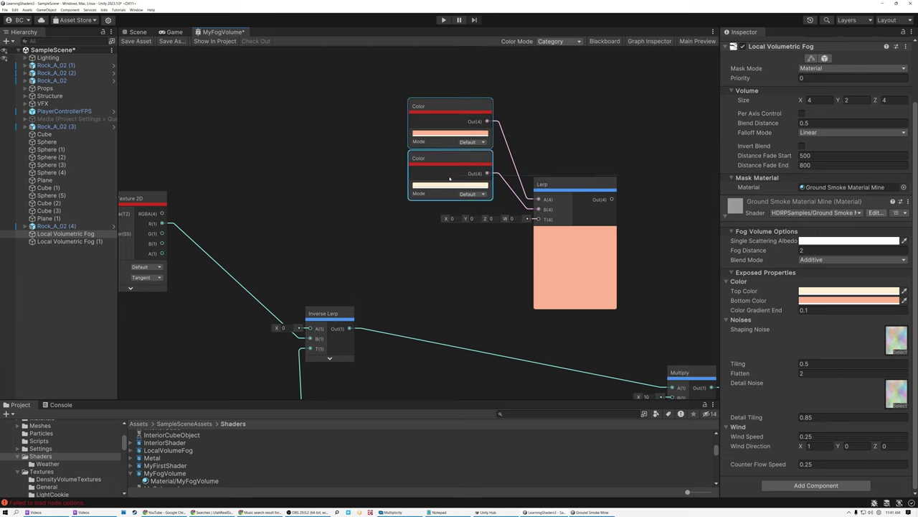
click(575, 231)
drag(559, 182, 611, 202)
Step: Add a Smoothstep node below the Color nodes and connect its output to T of the Lerp
key(space)
text(smo)
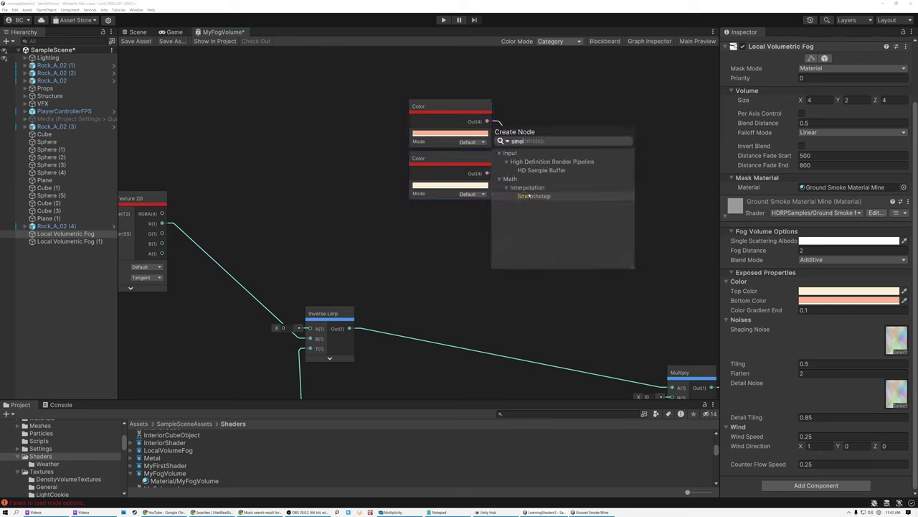
click(532, 196)
click(534, 344)
drag(549, 310, 590, 240)
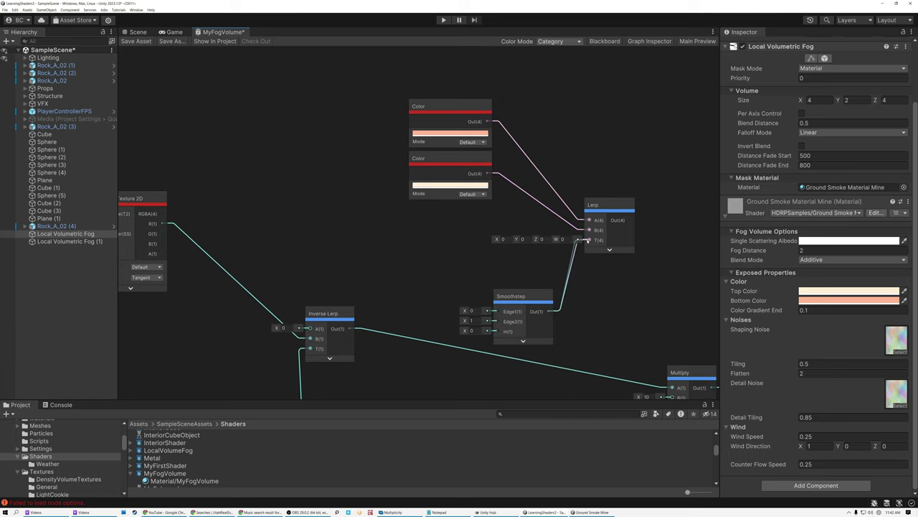
drag(525, 296, 527, 265)
Step: Move the upper Inverse Lerp away from the Smoothstep and add a Subtract node fed in A by its output
middle_drag(402, 248, 472, 236)
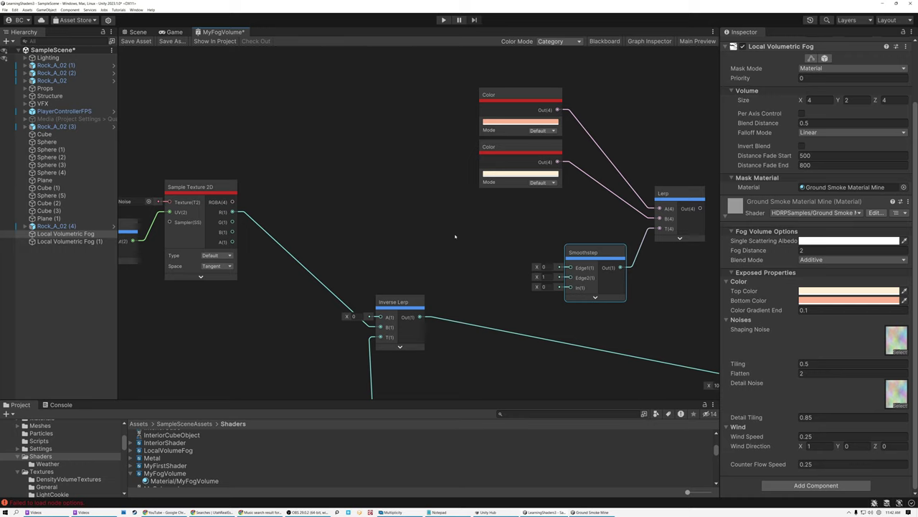
drag(395, 303, 421, 234)
text(sub)
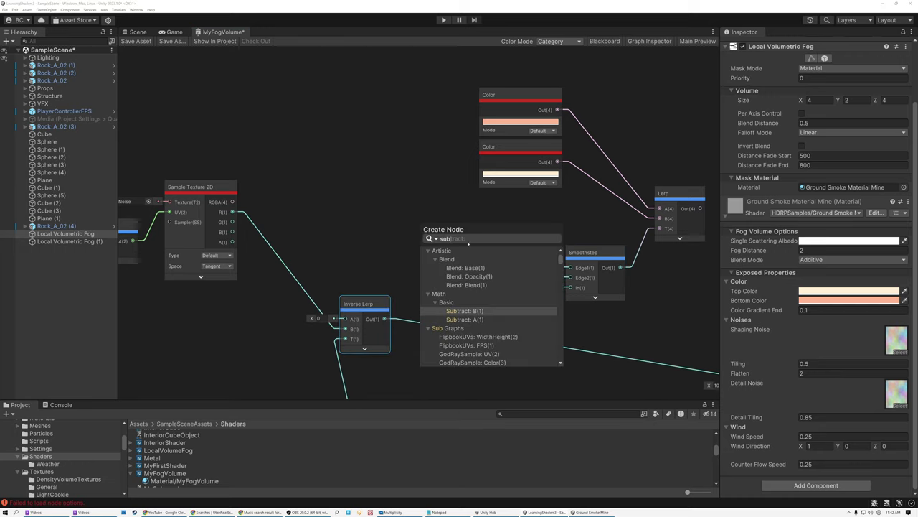
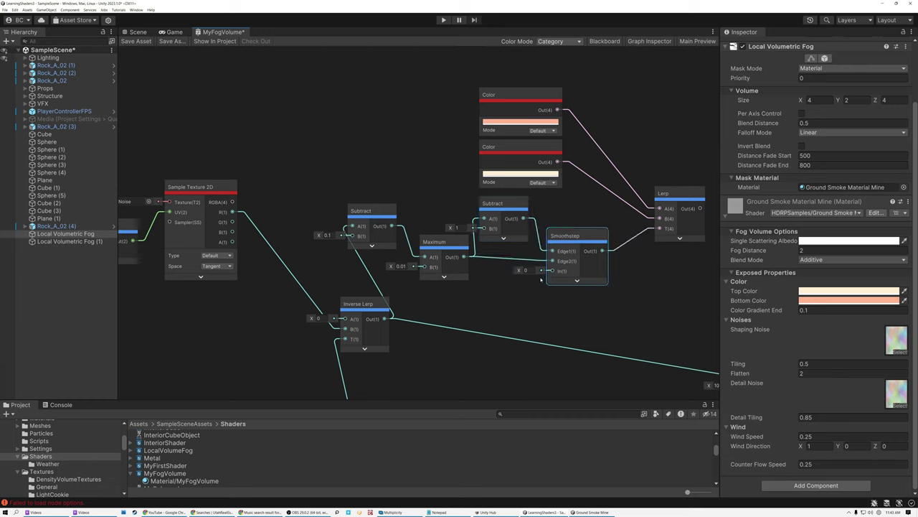
Step: Review how the noise branches and the Split node's branch relate to the new color nodes
scroll(536, 278, down, 5)
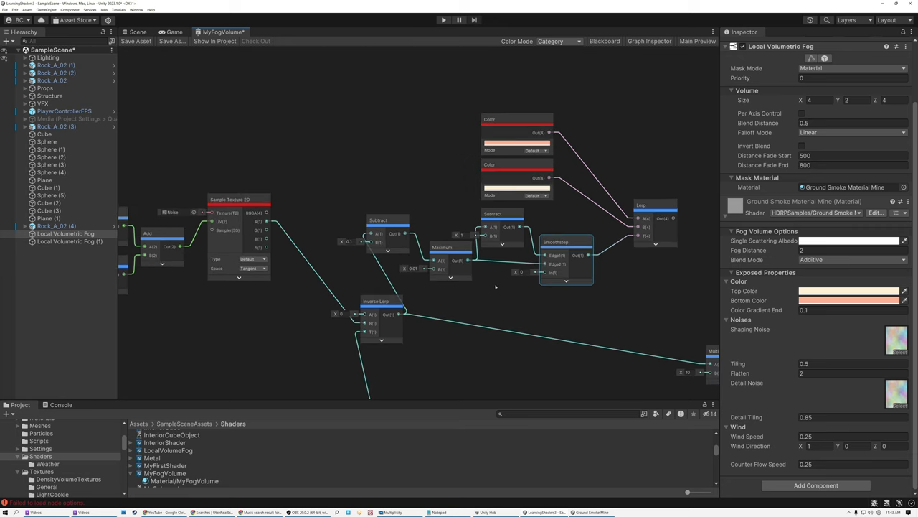
middle_drag(431, 294, 373, 196)
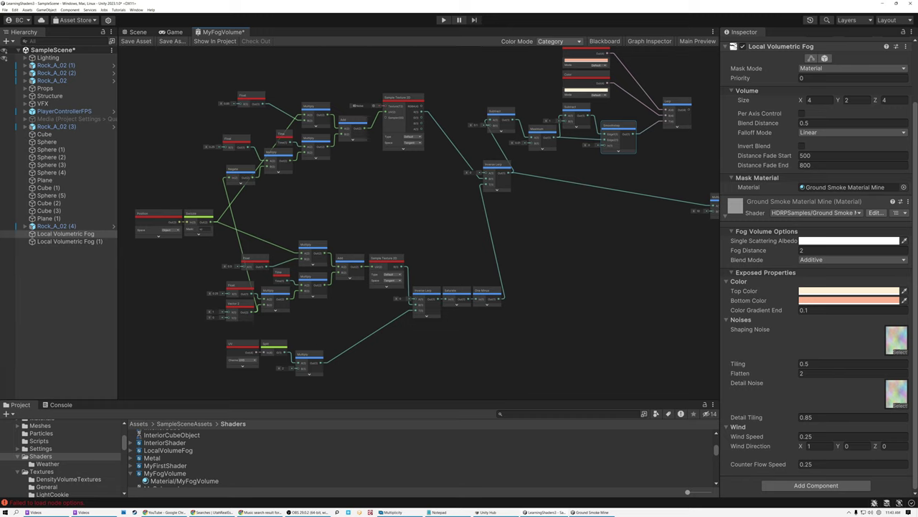
Step: Connect the output of the UV-based Multiply node to the In input of the Smoothstep node
drag(323, 364, 606, 129)
scroll(610, 127, up, 5)
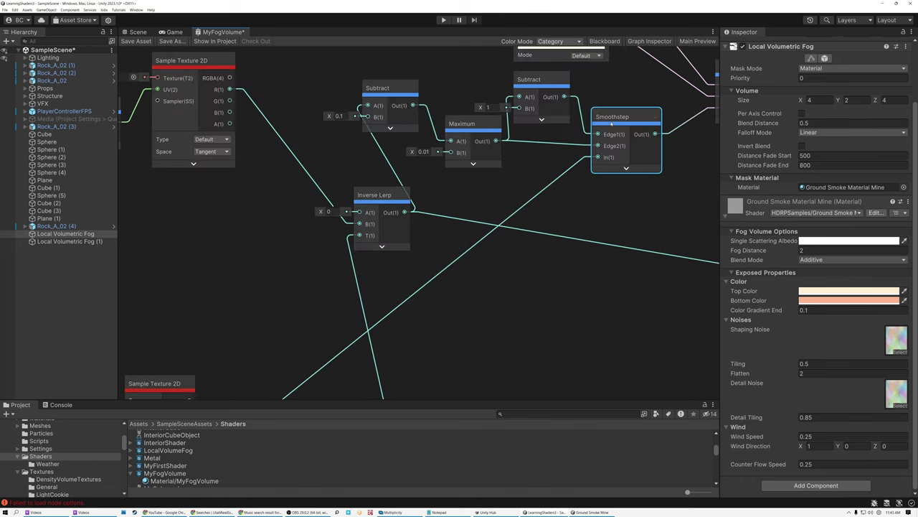
middle_drag(571, 165, 542, 231)
scroll(479, 151, up, 3)
Step: Examine how the Subtract, Maximum and Smoothstep nodes and the two Color nodes feed the Lerp node
click(506, 146)
drag(506, 147, 506, 145)
drag(397, 217, 388, 223)
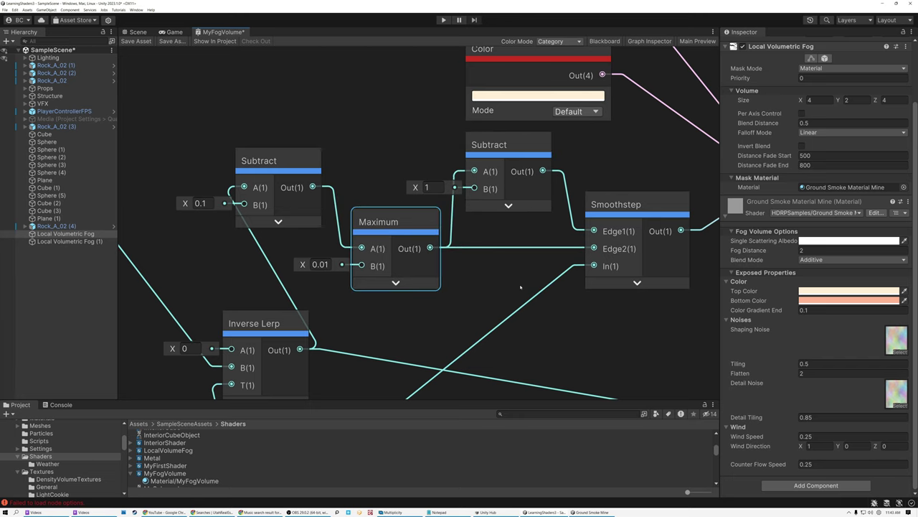
scroll(507, 281, down, 3)
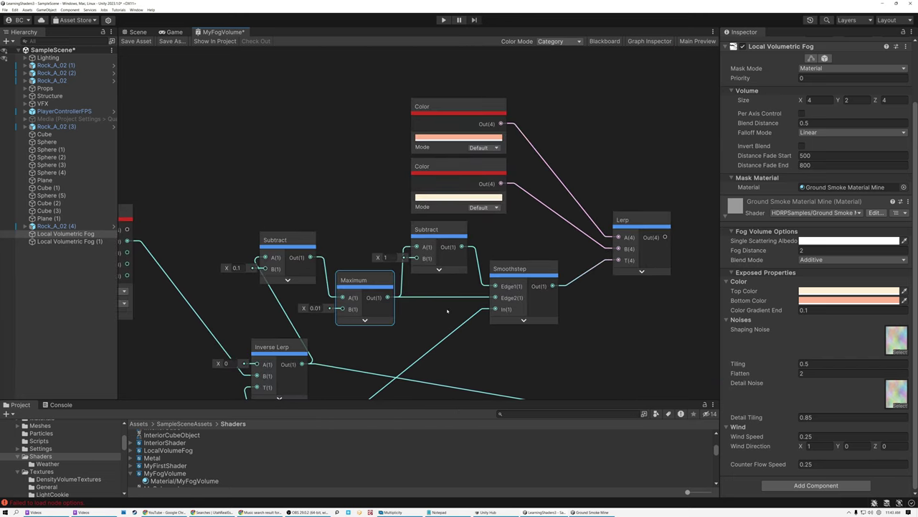
scroll(552, 189, up, 2)
middle_drag(552, 190, 526, 224)
click(431, 159)
click(434, 91)
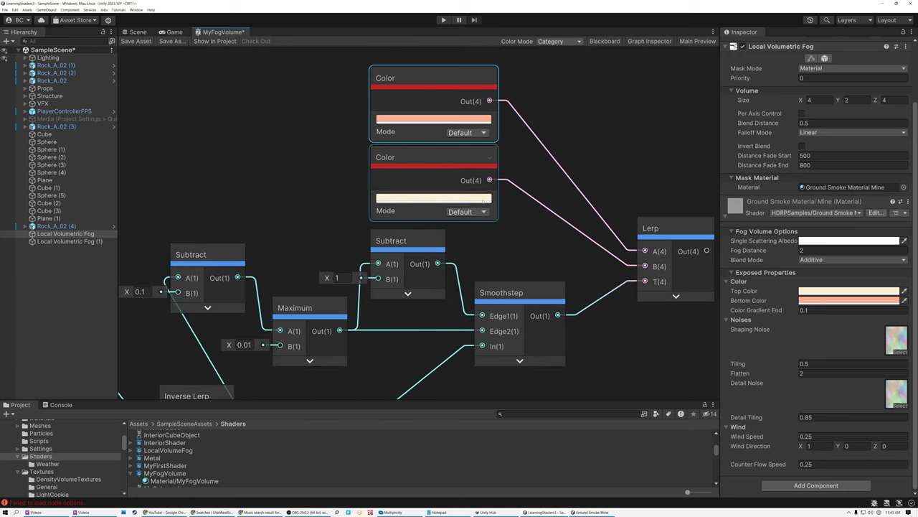
scroll(483, 198, down, 4)
middle_drag(501, 225, 471, 171)
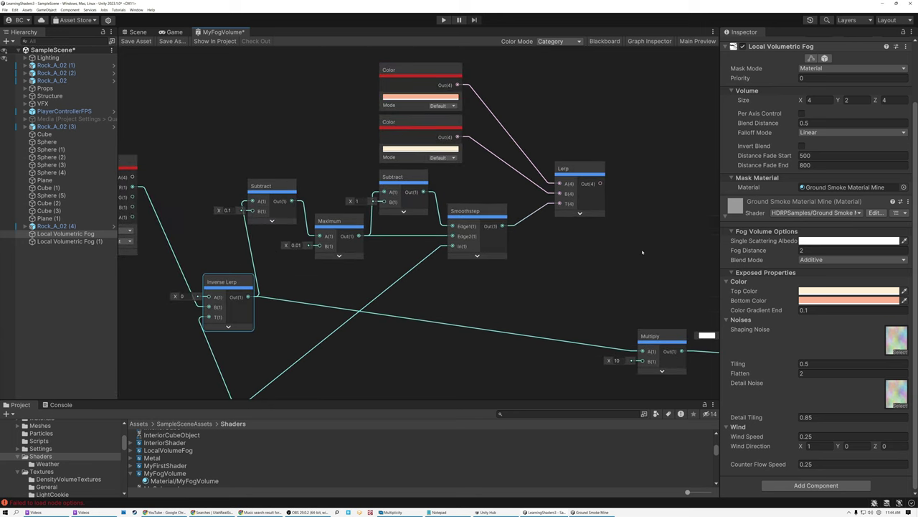
Step: Connect the output of the color Lerp node to the Fragment block's Base Color
middle_drag(636, 261, 522, 239)
drag(525, 166, 574, 208)
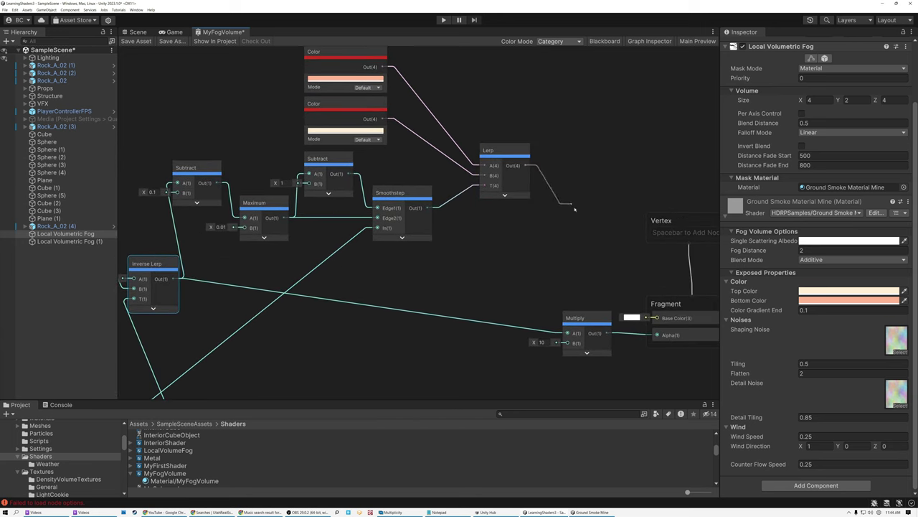
drag(651, 305, 655, 317)
scroll(574, 273, up, 4)
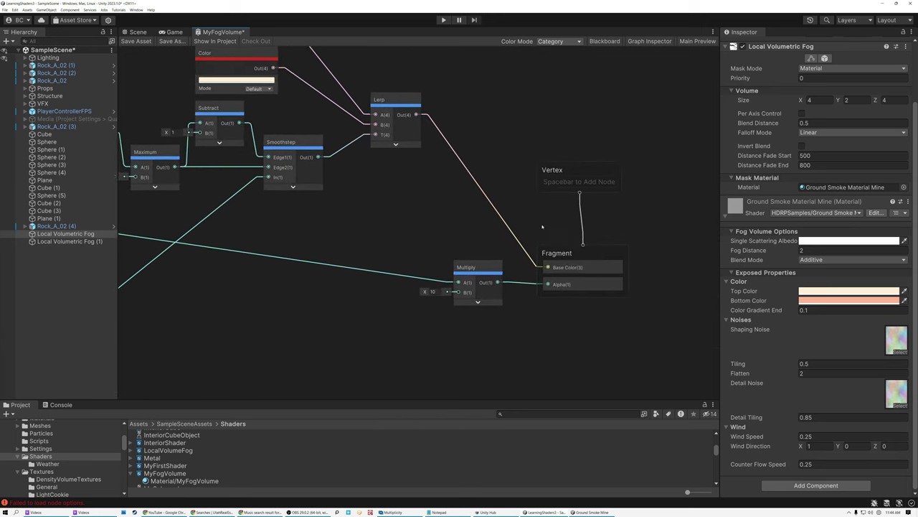
Step: Move the whole color gradient node group, from the first Subtract to the Lerp, slightly up and to the right in the graph
scroll(549, 244, down, 6)
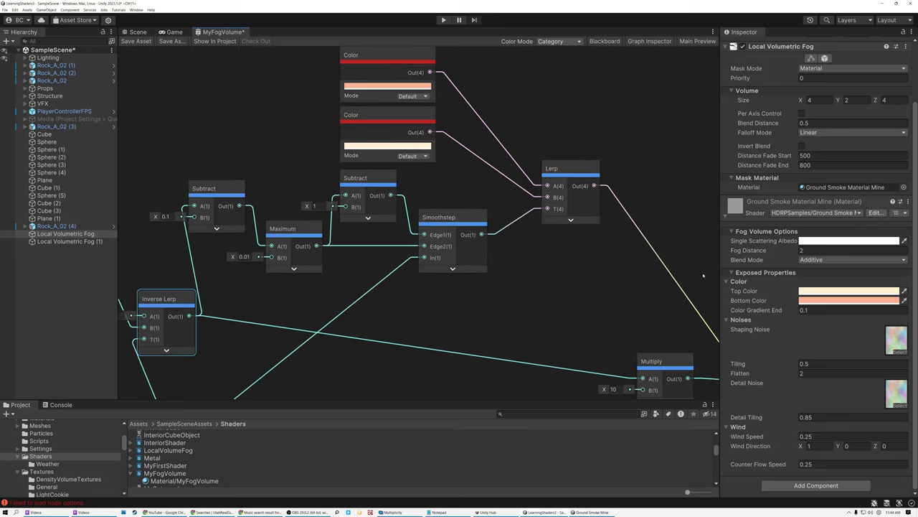
scroll(373, 181, up, 1)
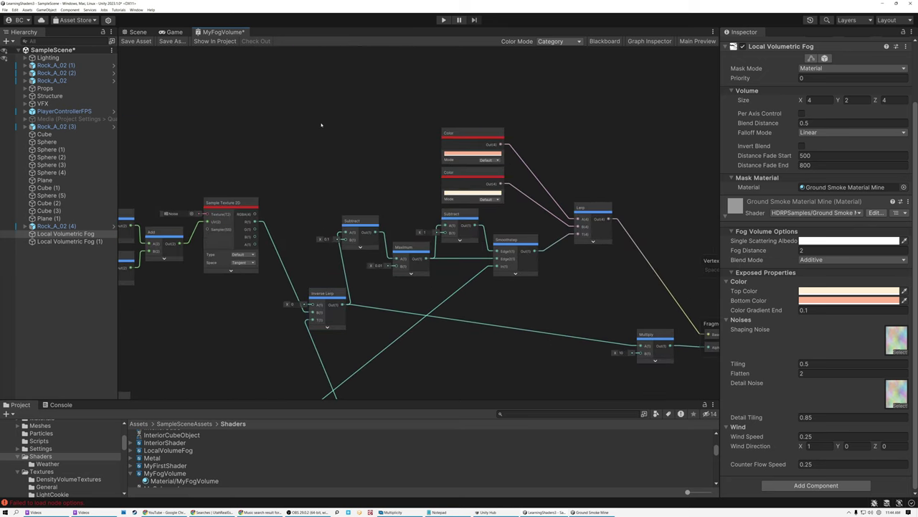
drag(573, 249, 612, 264)
drag(591, 208, 618, 193)
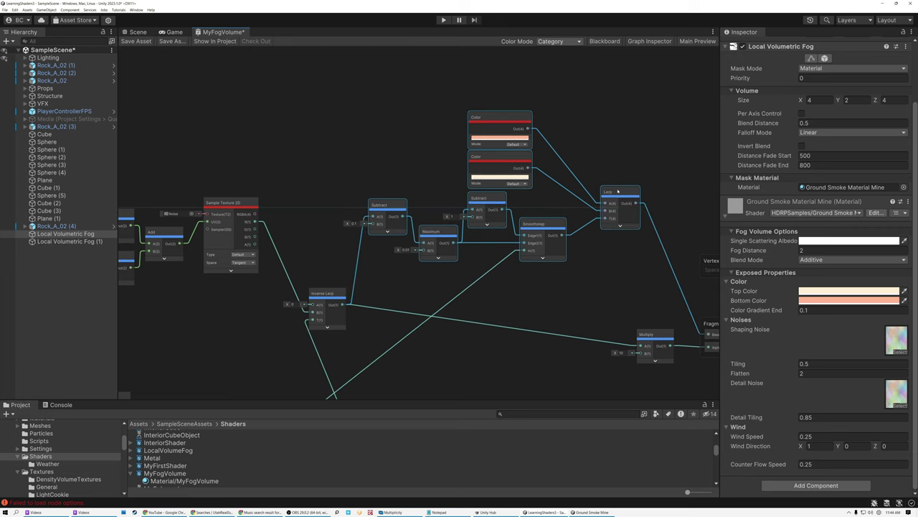
Step: Review the complete fog graph, covering the two noise branches, the UV height branch and the color gradient group
middle_drag(601, 258, 544, 259)
scroll(545, 259, up, 3)
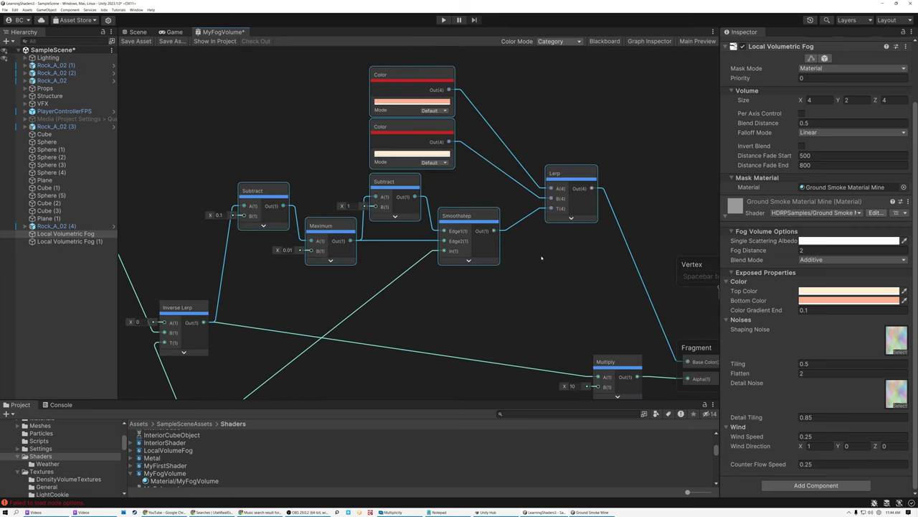
scroll(533, 241, down, 5)
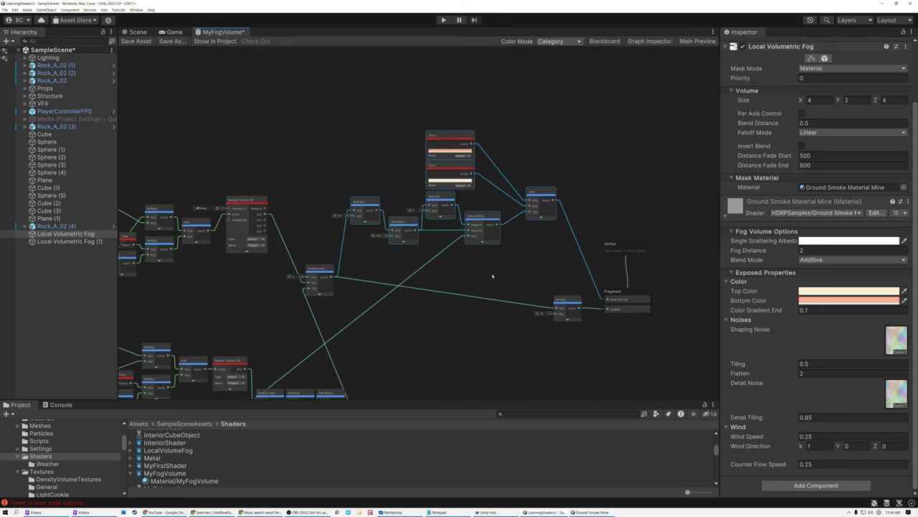
scroll(390, 185, up, 2)
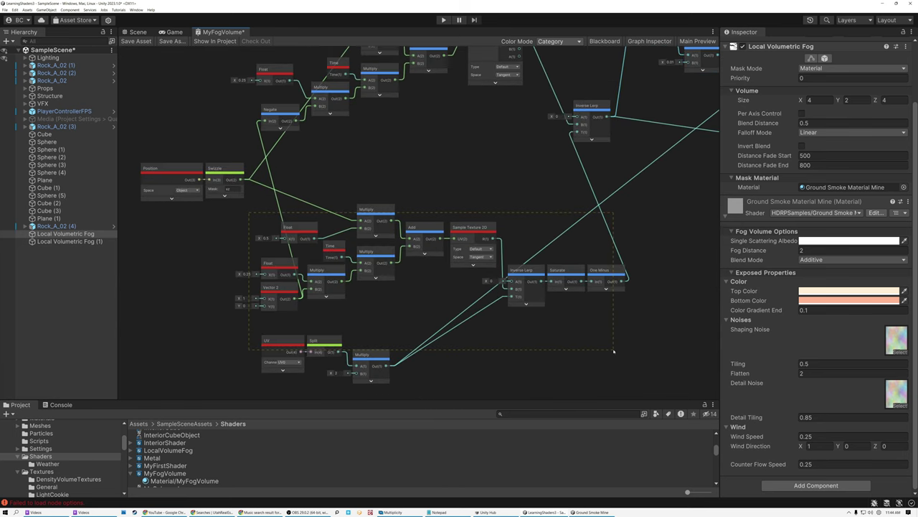
scroll(476, 189, down, 3)
scroll(484, 215, up, 3)
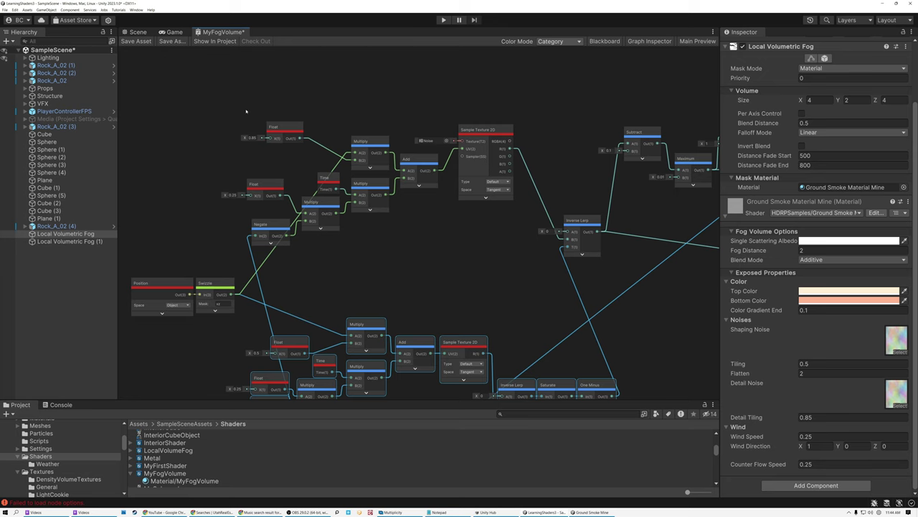
drag(491, 236, 497, 243)
click(490, 244)
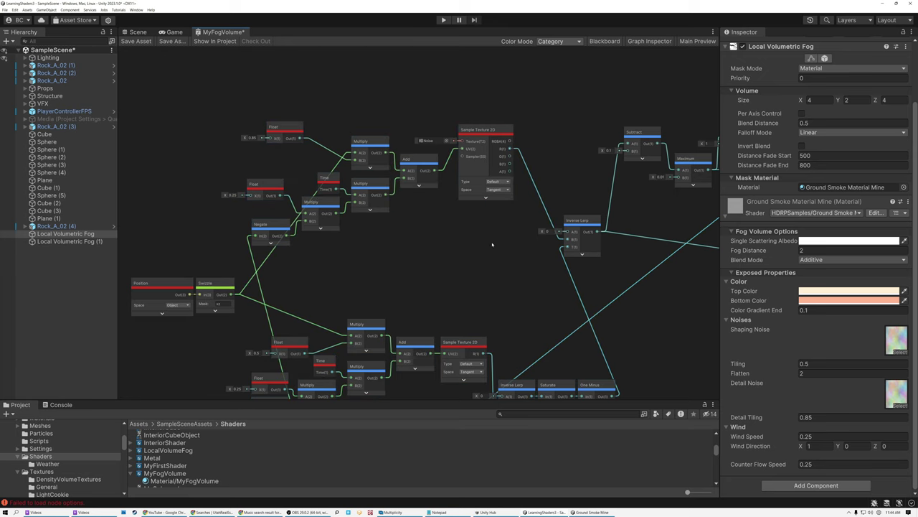
scroll(483, 247, down, 3)
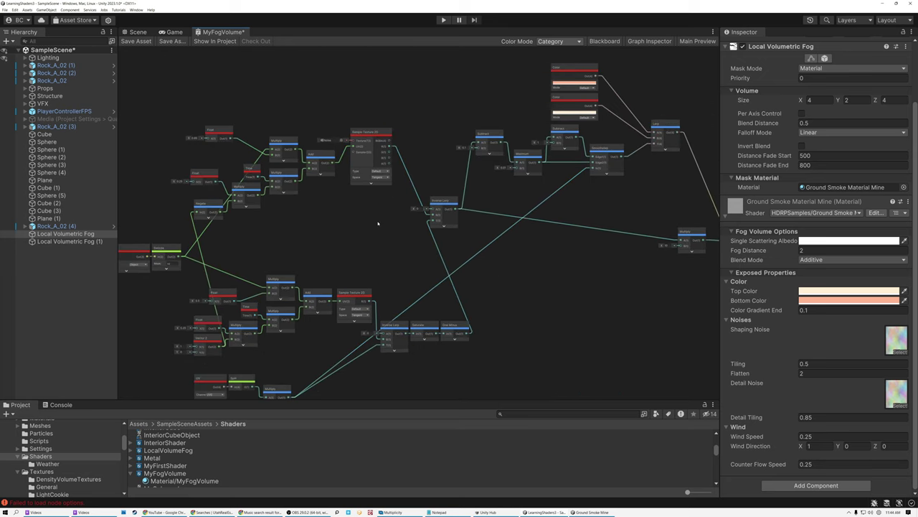
scroll(366, 222, down, 2)
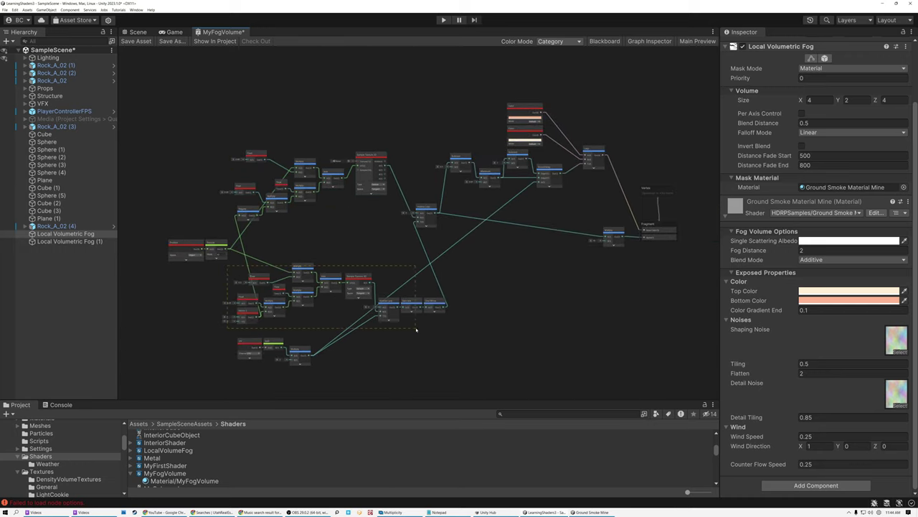
drag(454, 75, 607, 187)
click(286, 105)
Step: Save the MyFogVolume shader graph and inspect the ground fog in the scene view from different angles
click(135, 33)
alt+drag(485, 184, 407, 170)
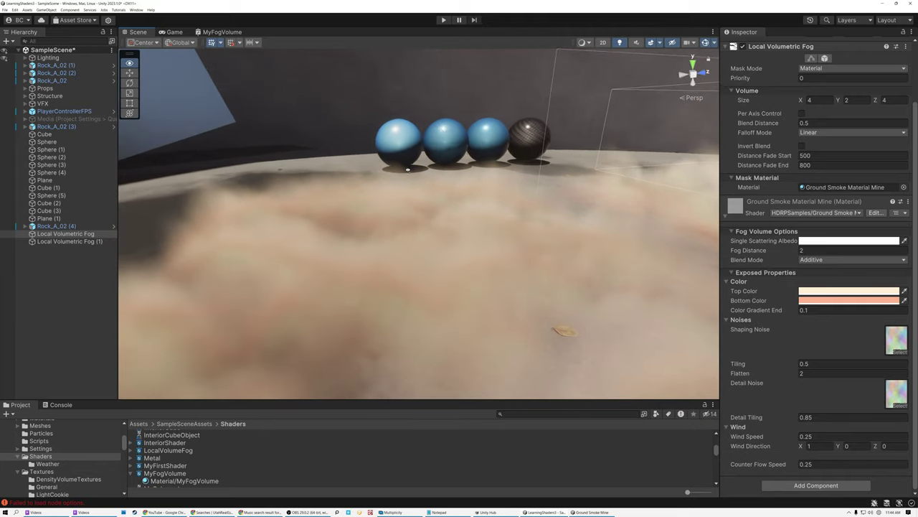
right_drag(408, 169, 558, 211)
right_drag(496, 222, 420, 226)
Step: Return to the MyFogVolume graph and hide the unused ports of the upper Sample Texture 2D node
click(221, 32)
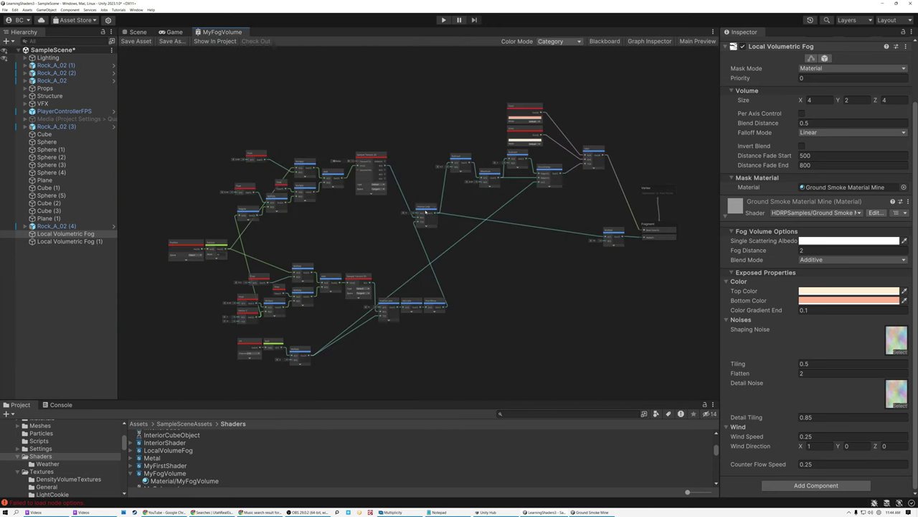
scroll(384, 156, up, 2)
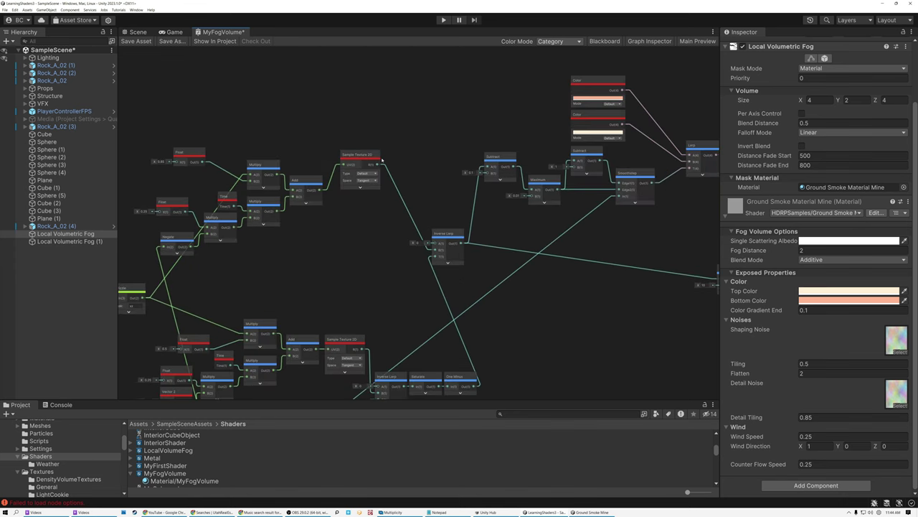
scroll(356, 177, up, 2)
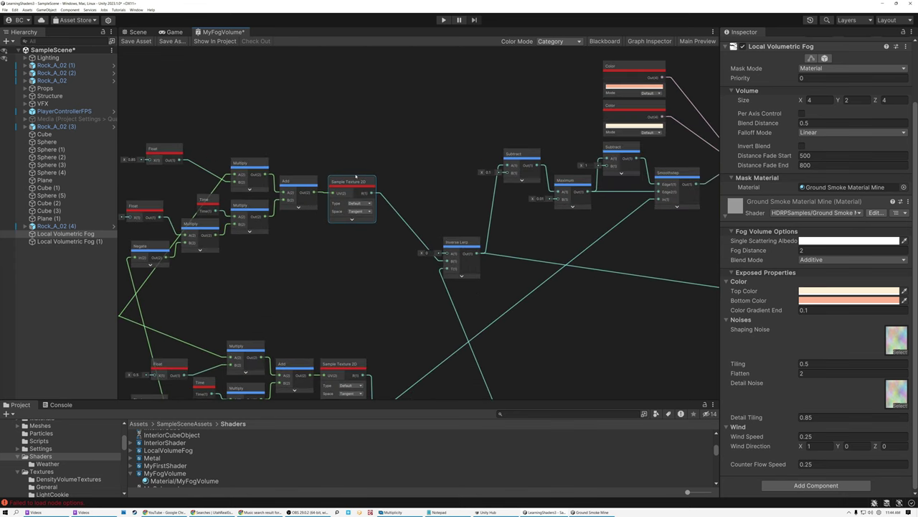
scroll(347, 237, down, 3)
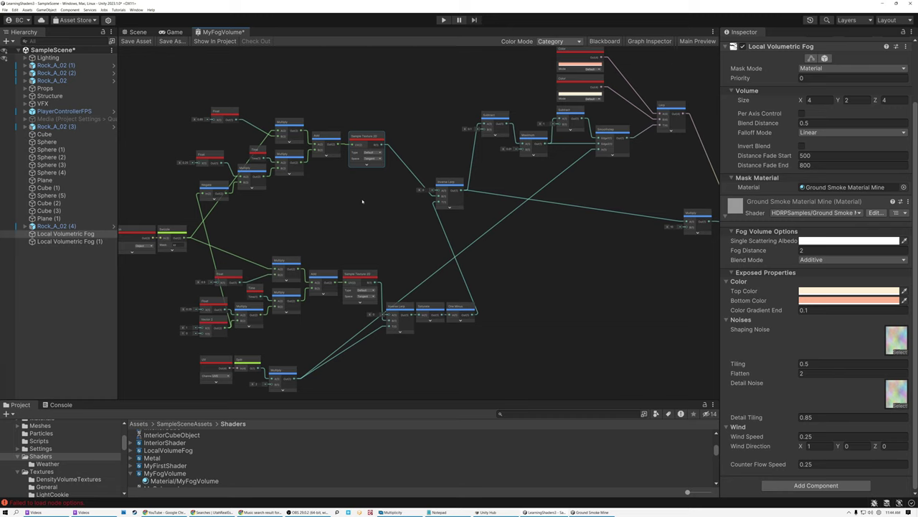
Step: Compare the fog volume in the scene with the finished MyFogVolume graph
click(137, 32)
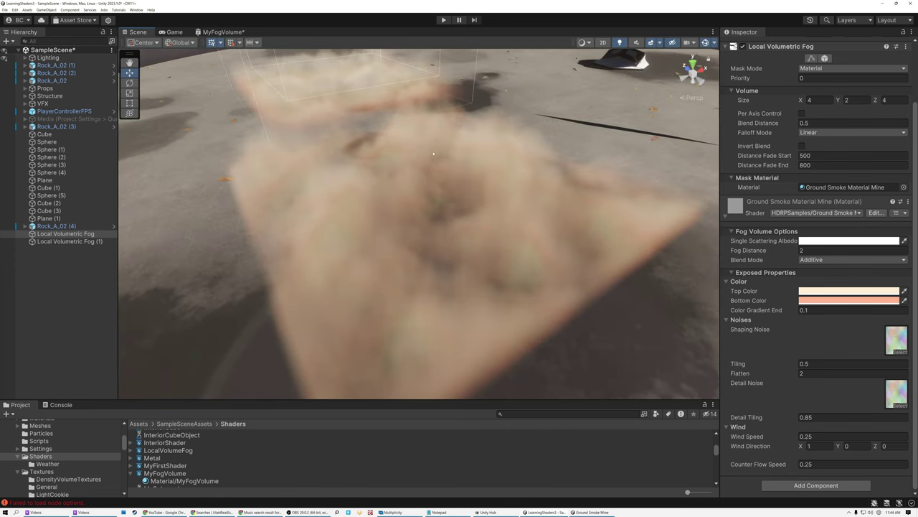
click(219, 33)
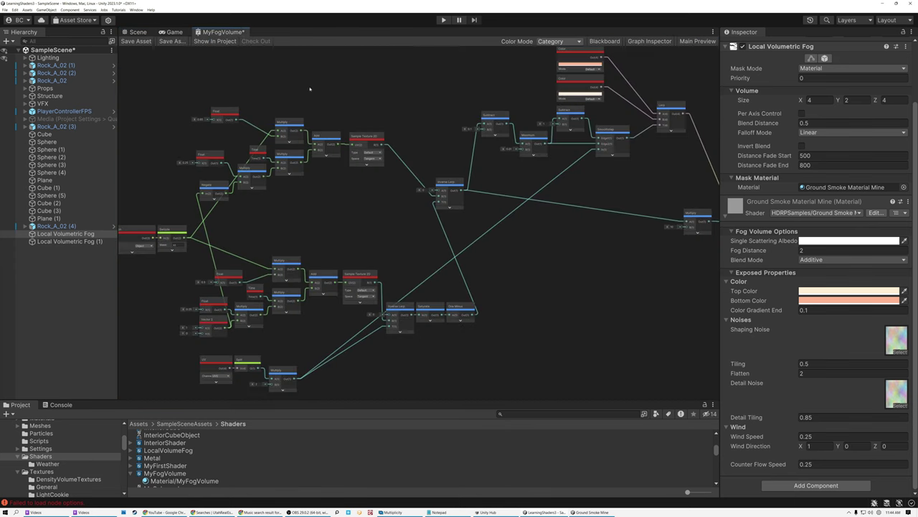
middle_drag(378, 211, 406, 198)
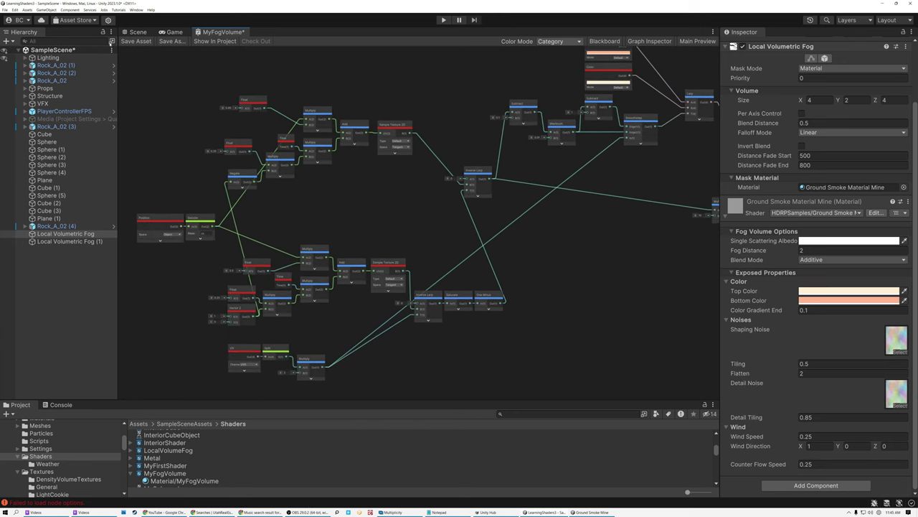
click(136, 32)
alt+drag(377, 147, 191, 155)
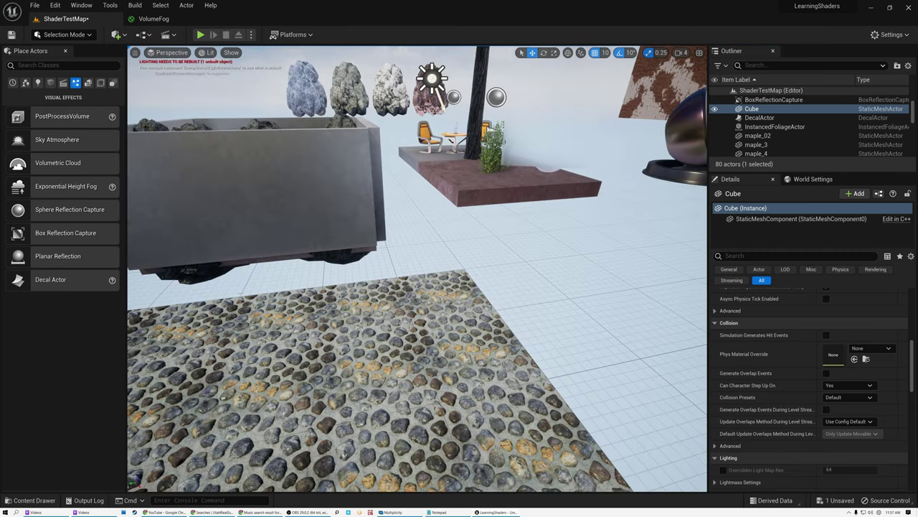
Step: In Unreal Engine, frame the selected Cube and examine its scale, static mesh and VolumeFog material assignment
key(f)
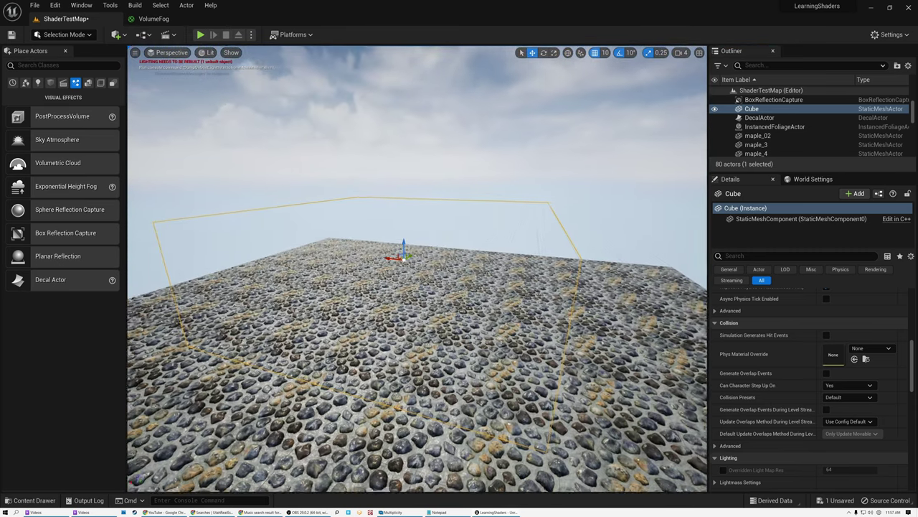
right_drag(418, 270, 394, 272)
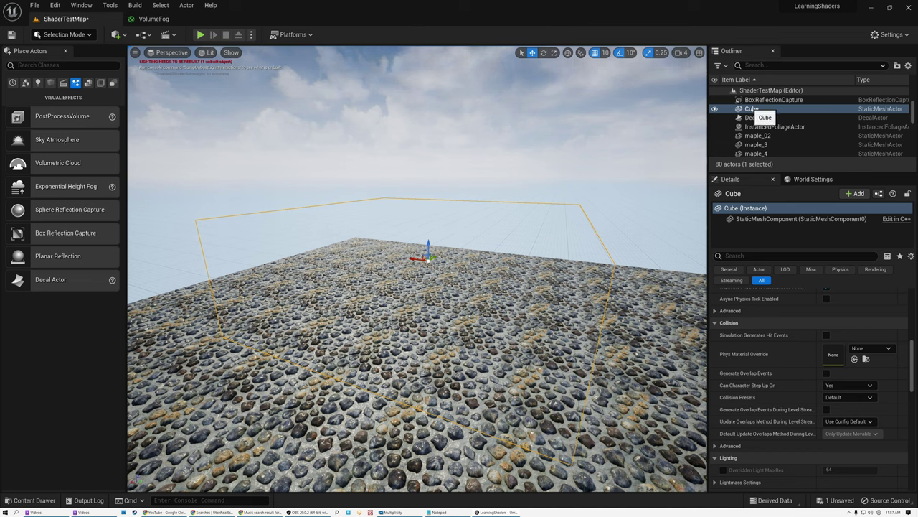
scroll(767, 322, up, 10)
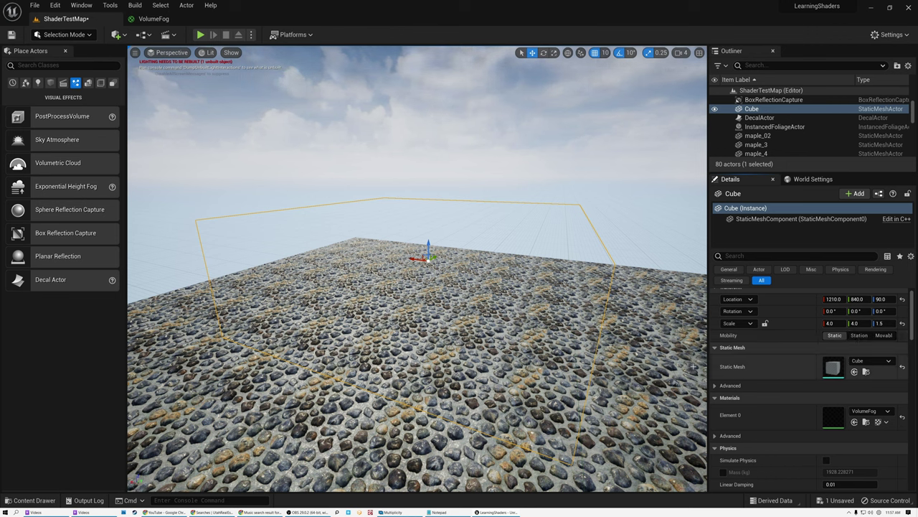
Step: Show the VolumeFog material graph and check the result node's Material Domain and Blend Mode
click(152, 18)
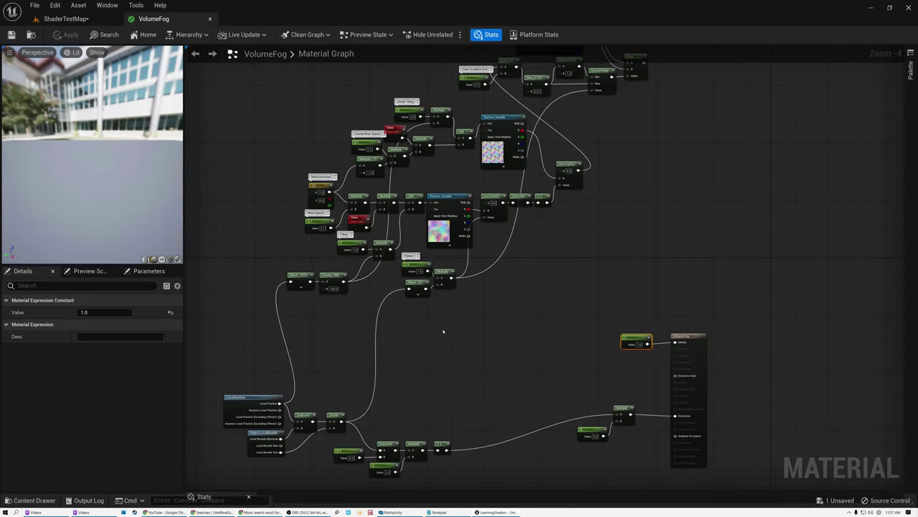
right_drag(435, 342, 562, 186)
scroll(621, 219, up, 4)
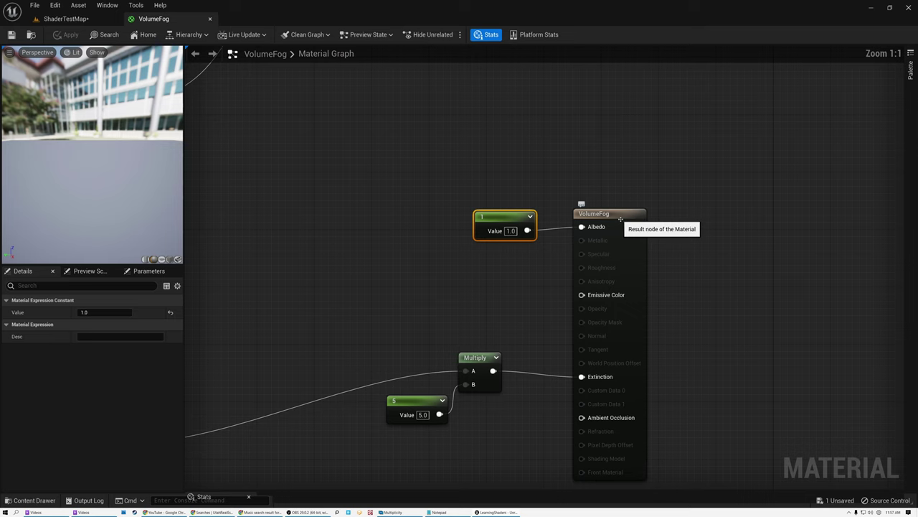
scroll(621, 219, up, 6)
click(625, 222)
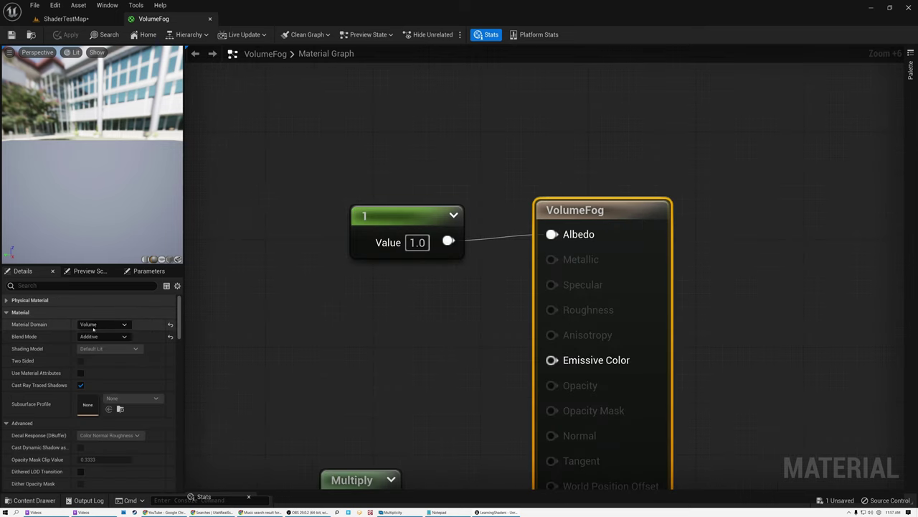
mouse_move(26, 327)
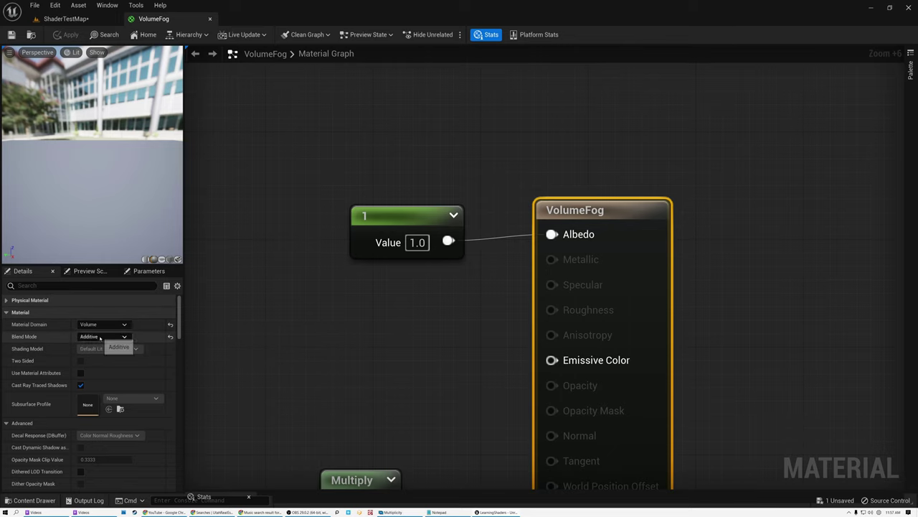
Step: Examine the constant feeding Albedo and the Multiply node feeding Extinction on the VolumeFog result node
right_drag(410, 327, 473, 275)
drag(450, 145, 444, 140)
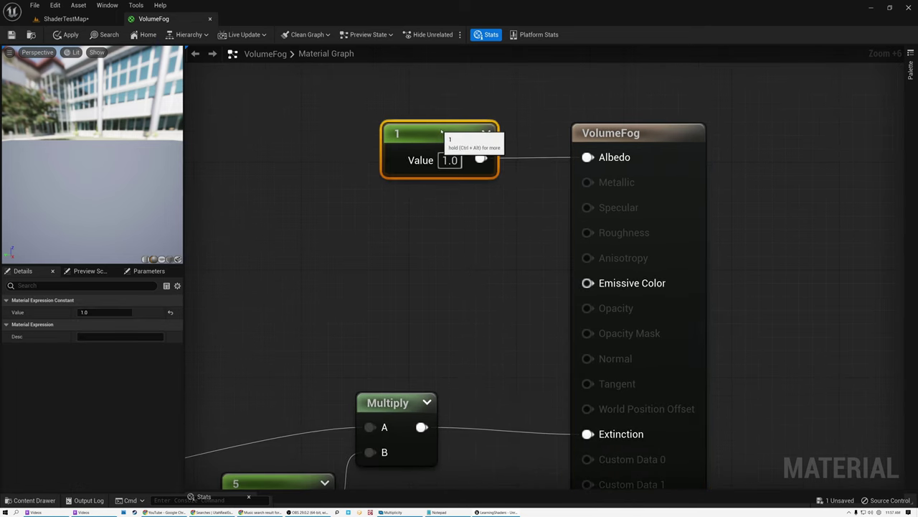
right_drag(476, 324, 469, 199)
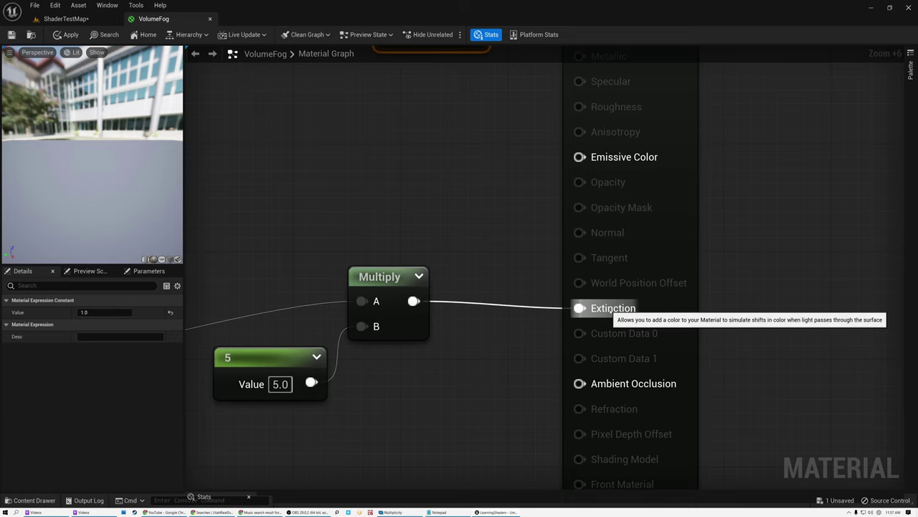
Step: Return to the ShaderTestMap level and place an Exponential Height Fog actor on the cobblestone ground beside the fog cube
right_drag(502, 172, 509, 275)
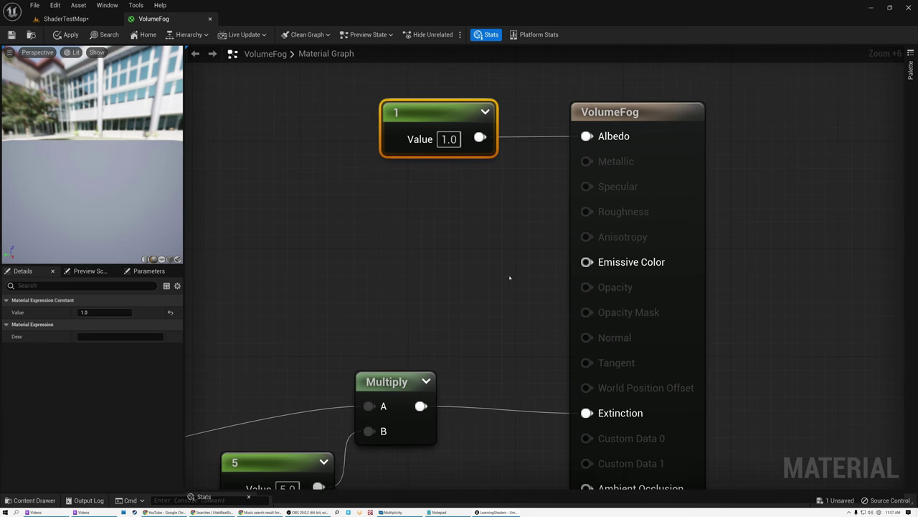
click(71, 19)
right_drag(417, 269, 438, 259)
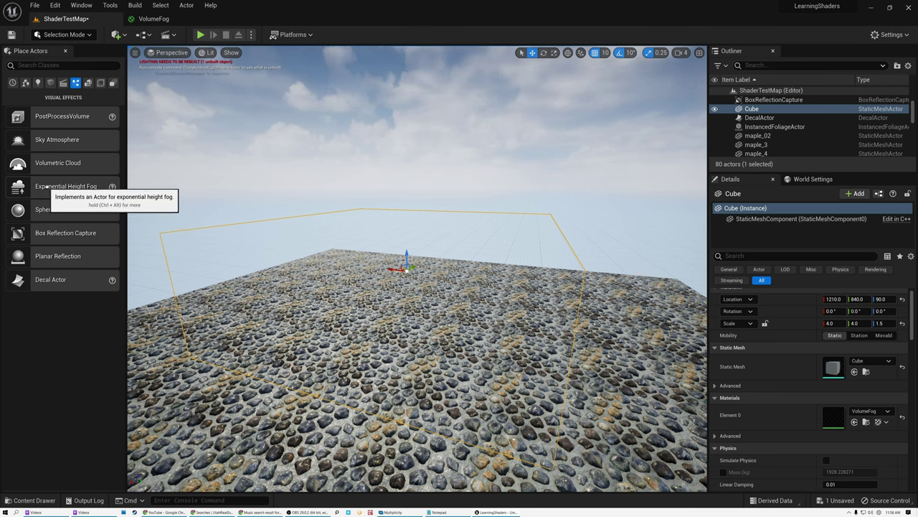
drag(46, 187, 621, 331)
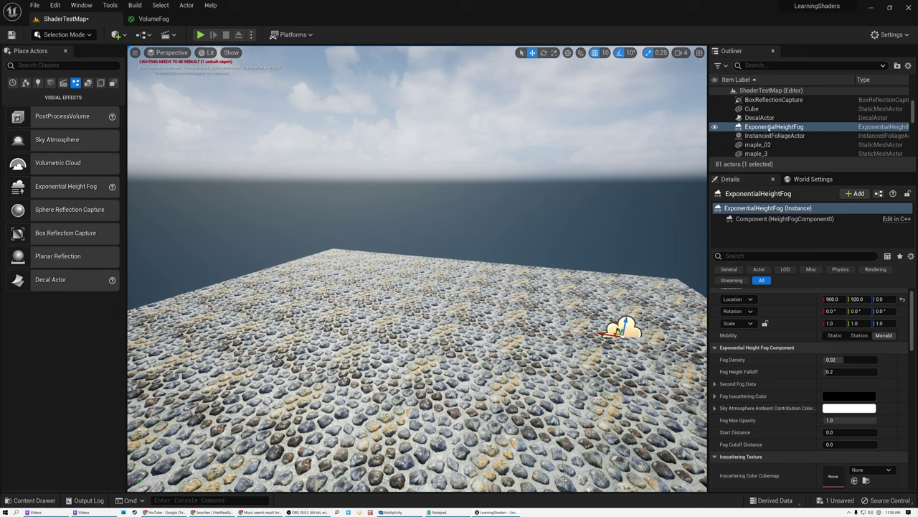
Step: Enable Volumetric Fog on the ExponentialHeightFog actor, set Scattering Distribution to 0.6, and close the Place Actors list
drag(913, 303, 914, 354)
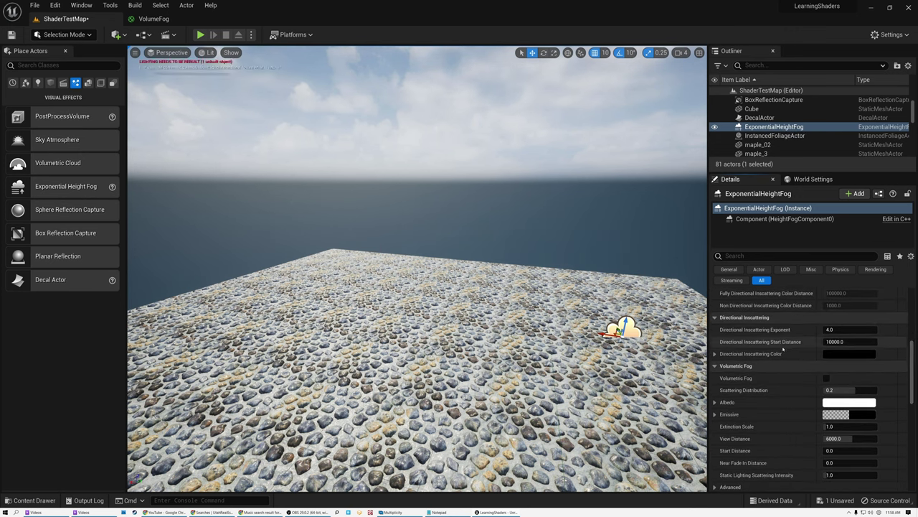
click(825, 379)
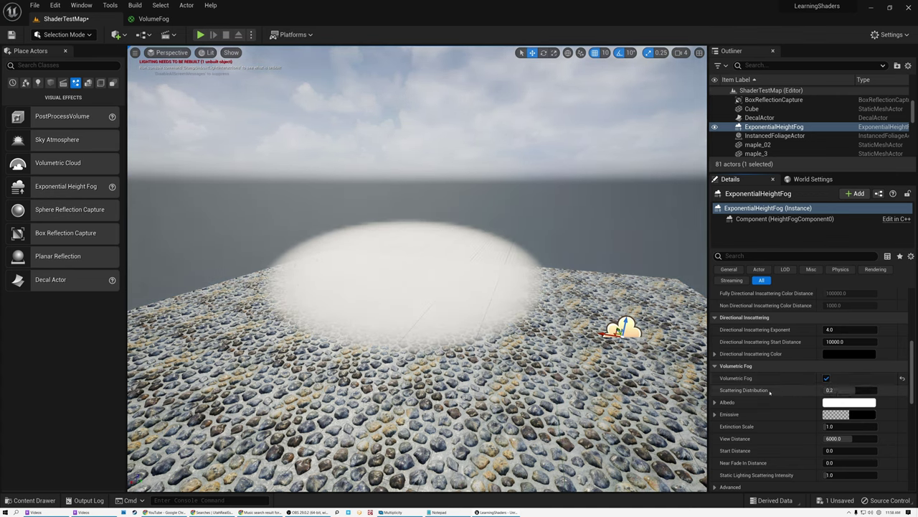
click(836, 390)
key(Return)
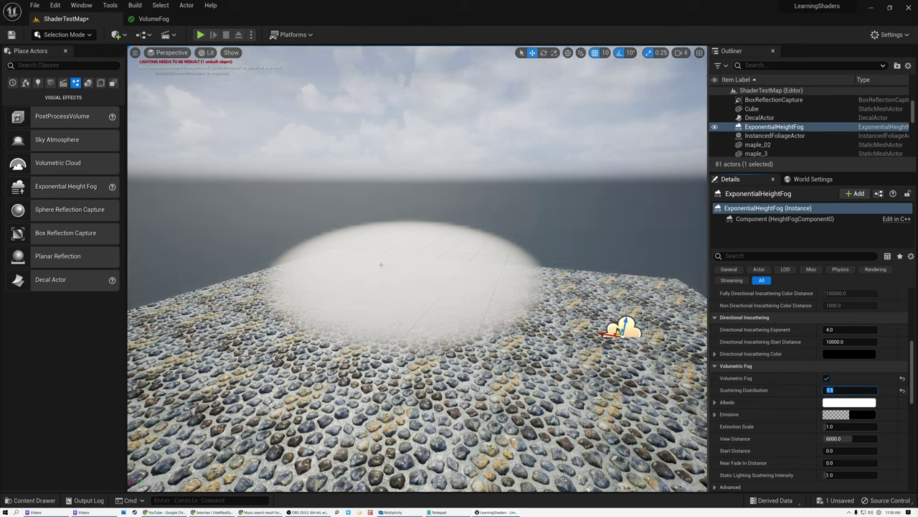
click(64, 51)
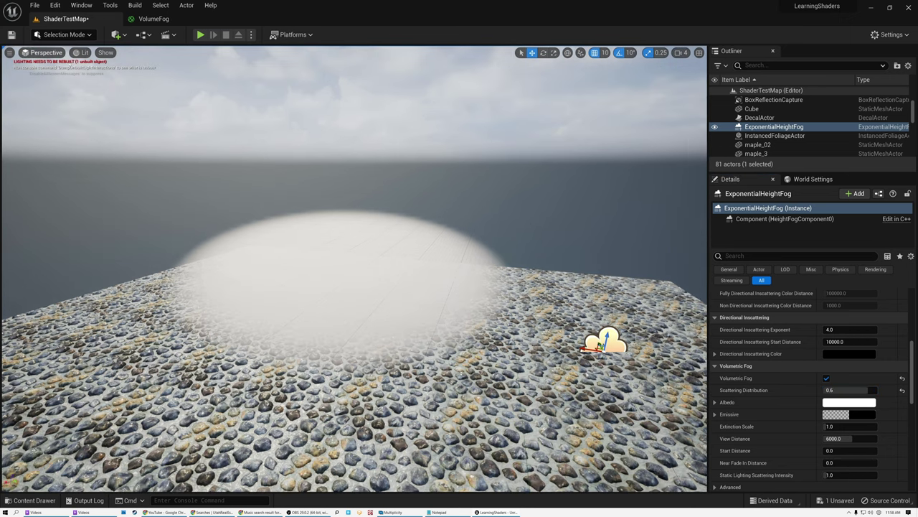
Step: Select and frame the Cube, and examine its fog volume in the level from above, from low down and from different sides
mouse_move(432, 299)
right_down()
mouse_move(433, 344)
mouse_move(432, 298)
right_up()
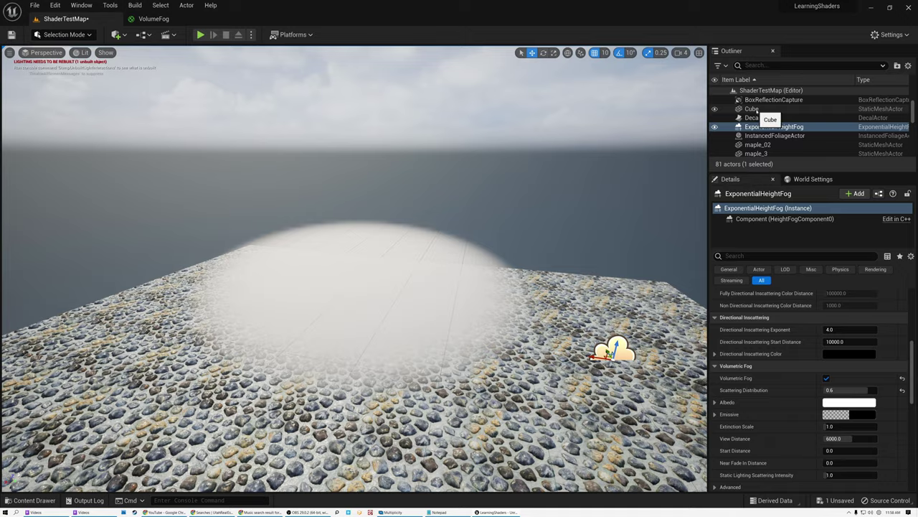
click(752, 108)
alt+drag(365, 258, 366, 301)
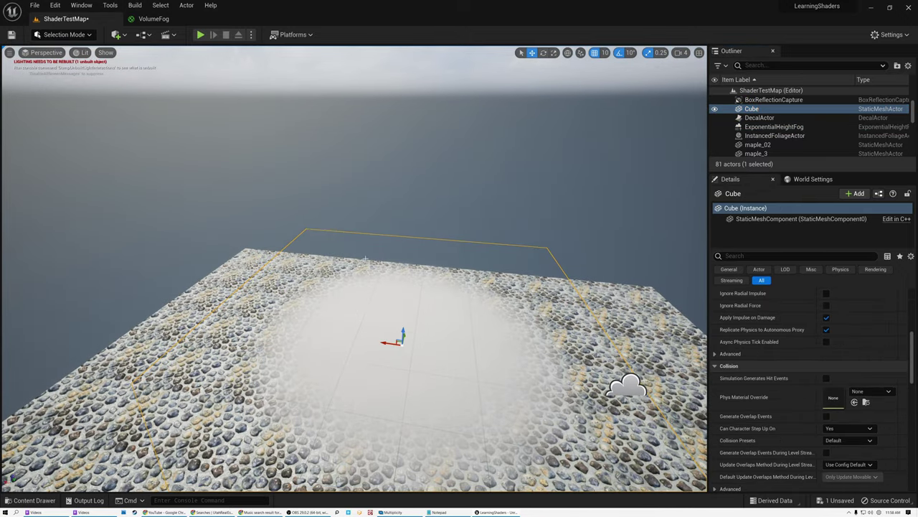
key(f)
alt+drag(365, 258, 305, 352)
alt+drag(355, 267, 594, 166)
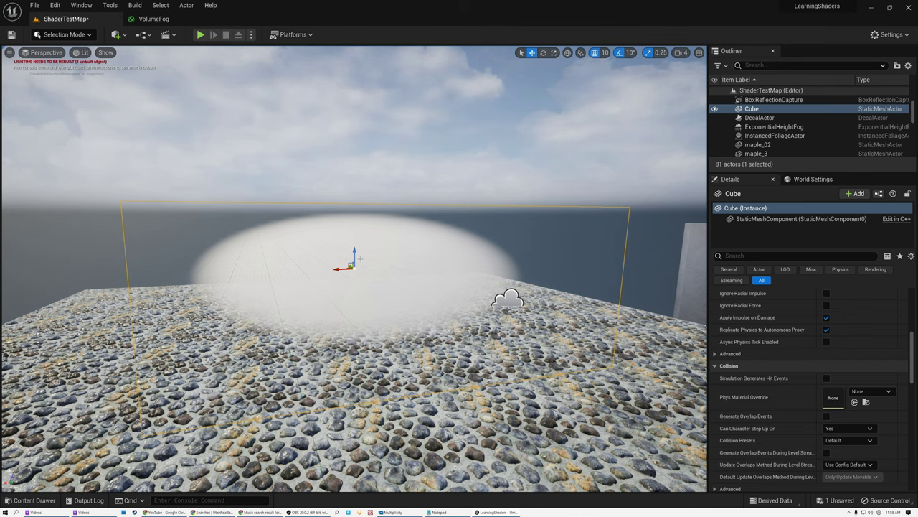
alt+drag(350, 265, 350, 298)
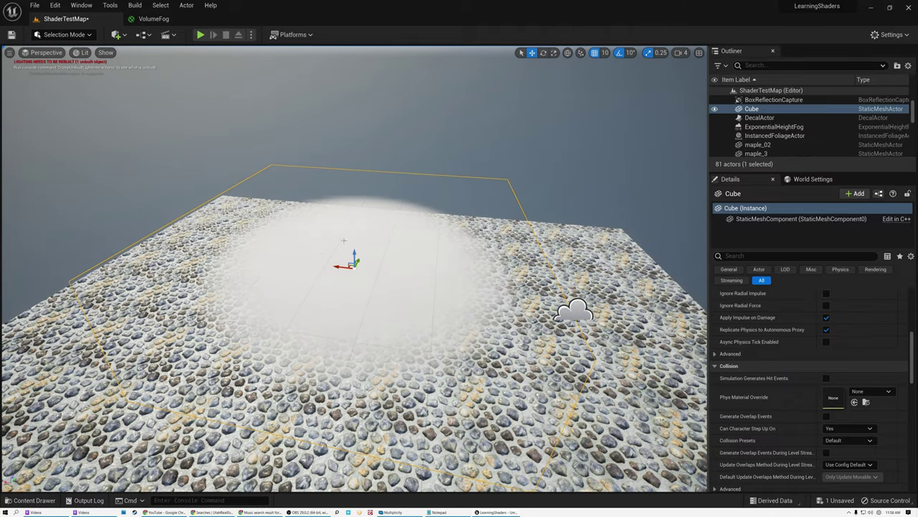
alt+drag(350, 301, 350, 252)
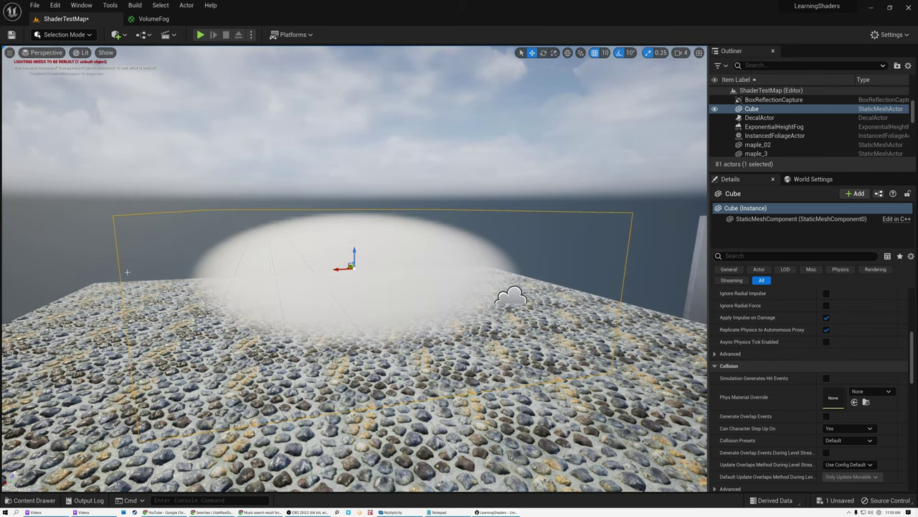
mouse_move(502, 245)
alt+mouse_down()
mouse_move(508, 287)
mouse_move(507, 242)
mouse_move(492, 251)
alt+mouse_up()
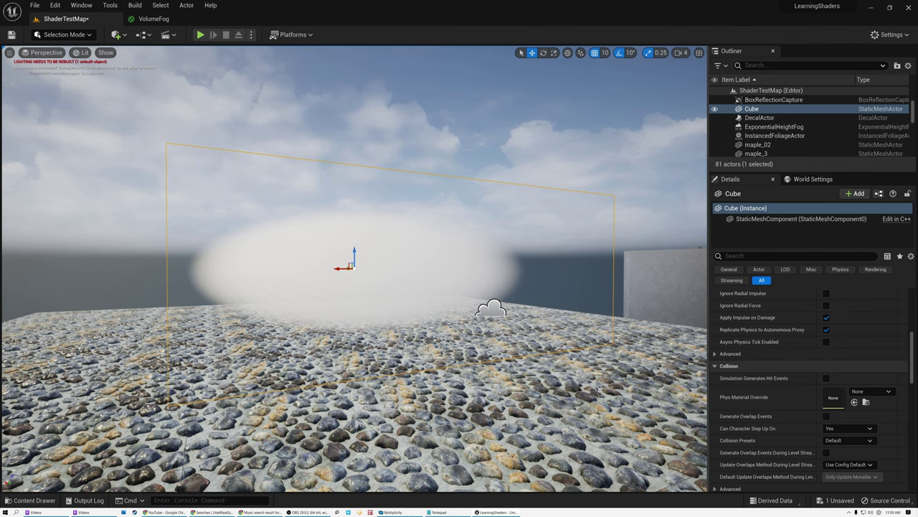
alt+drag(508, 243, 525, 264)
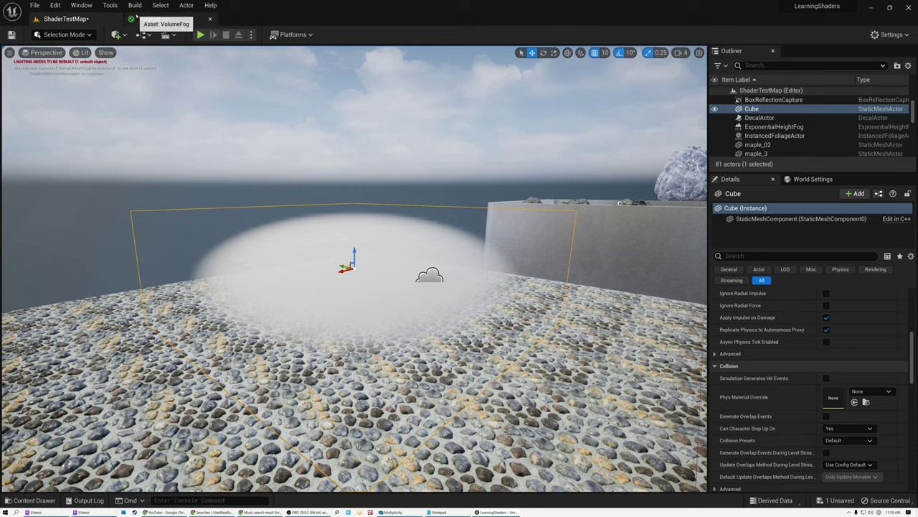
Step: In the VolumeFog graph, move the Subtract and Divide nodes slightly up and select them together with LocalPosition and ObjectLocalBounds
click(153, 19)
right_drag(338, 291, 527, 199)
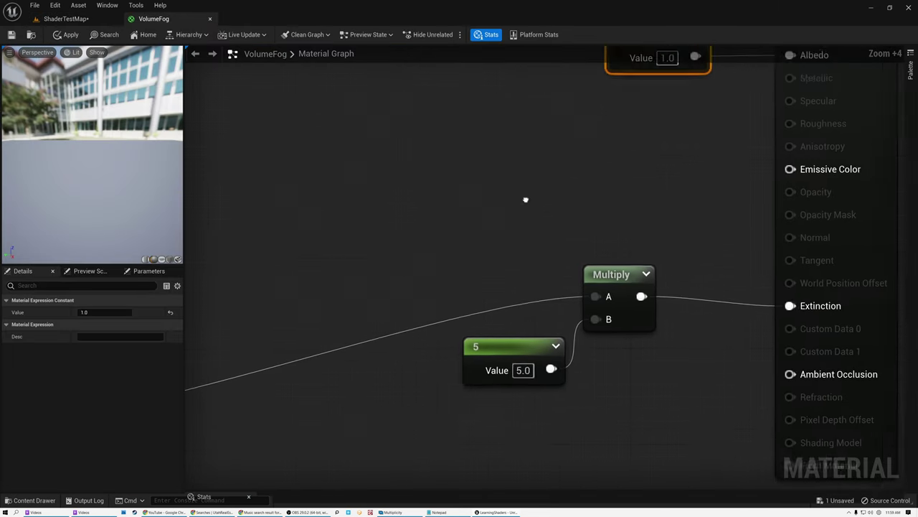
scroll(527, 198, down, 6)
scroll(603, 196, up, 3)
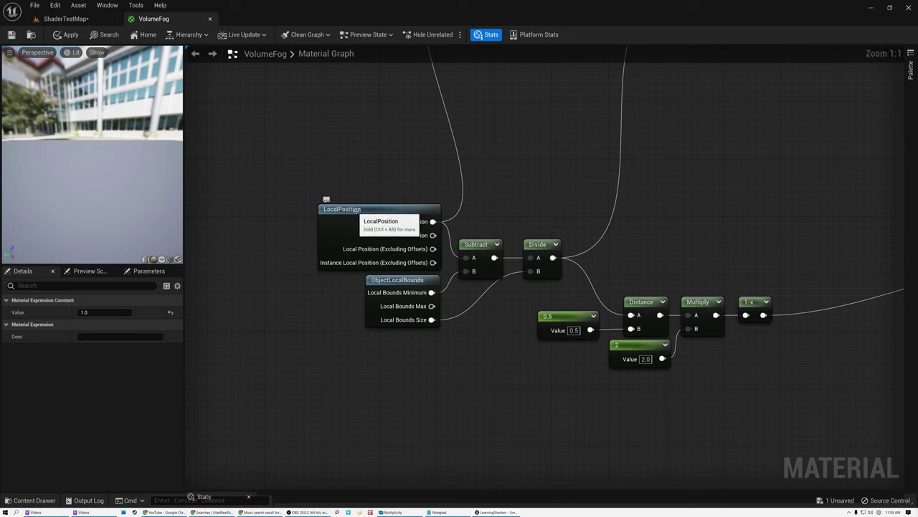
click(357, 210)
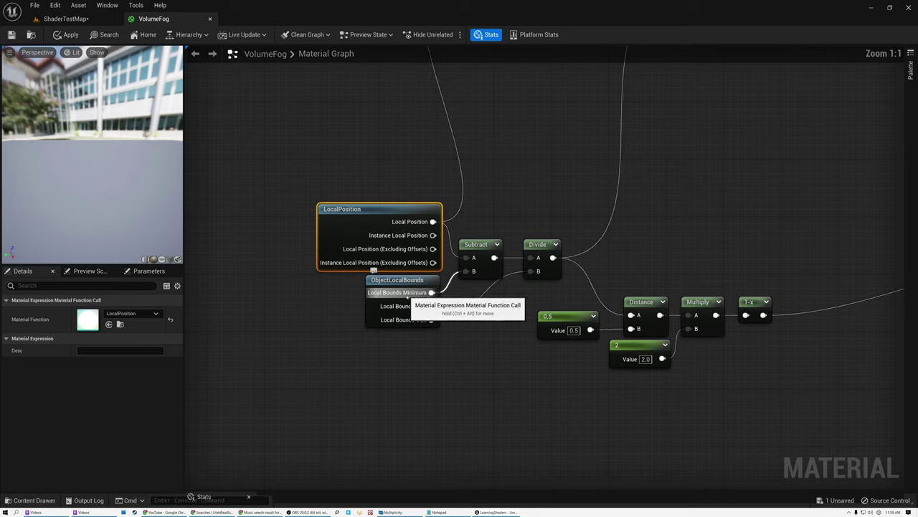
drag(473, 244, 475, 230)
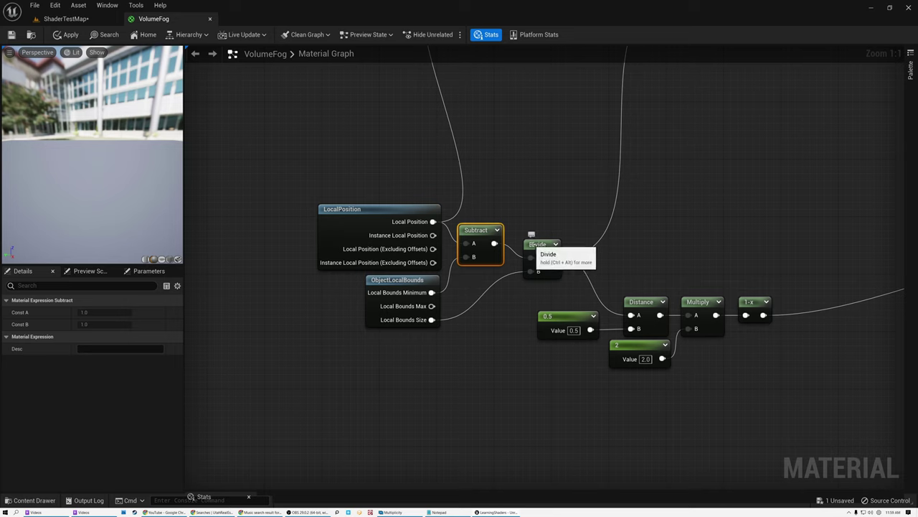
drag(537, 246, 539, 239)
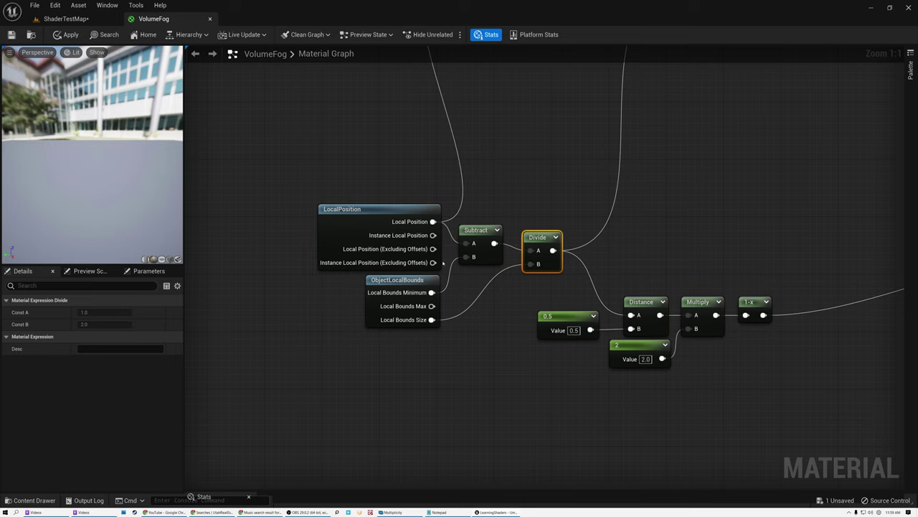
drag(355, 186, 534, 301)
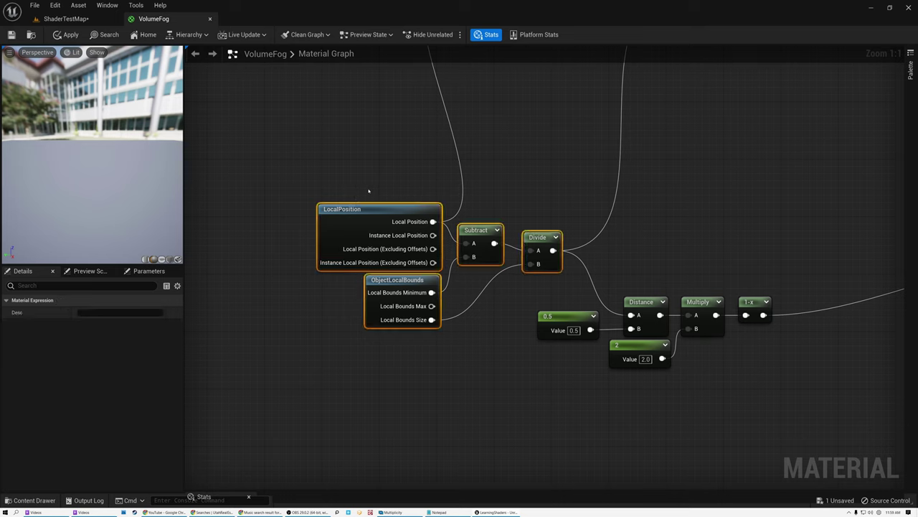
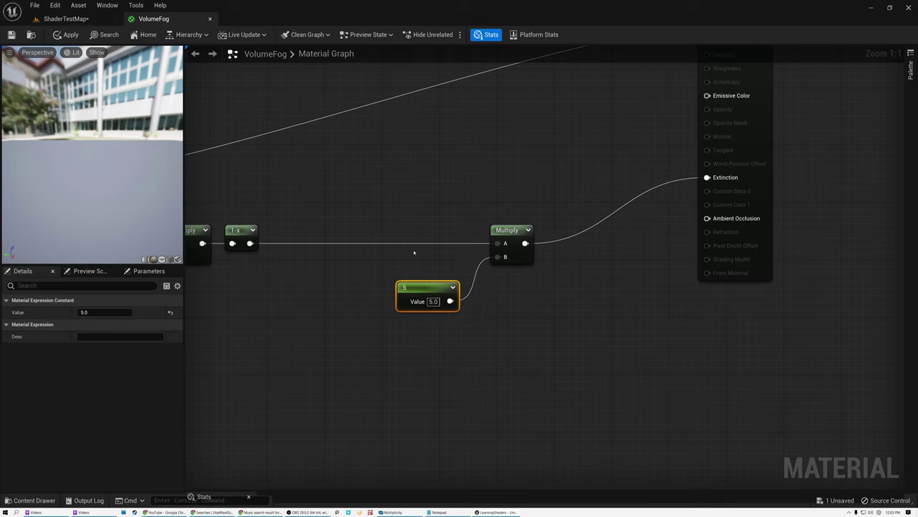
Step: Examine the noise section of the graph and trace LocalPosition through the Mask (R G) node and the Divide by 100 node
scroll(504, 239, down, 3)
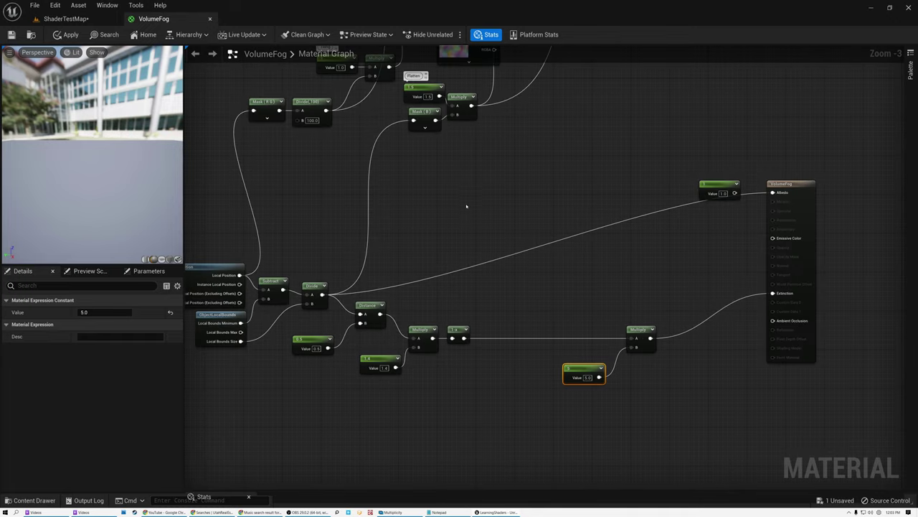
right_drag(466, 164, 486, 479)
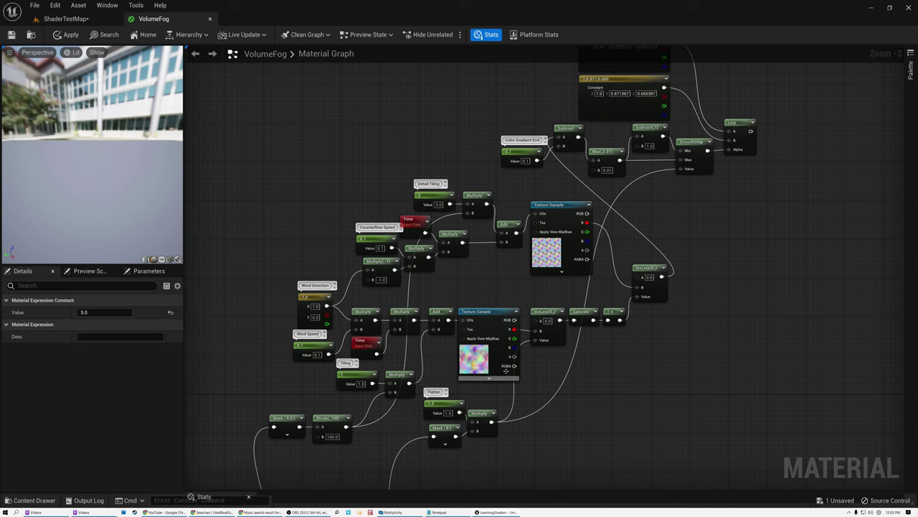
right_drag(428, 286, 471, 252)
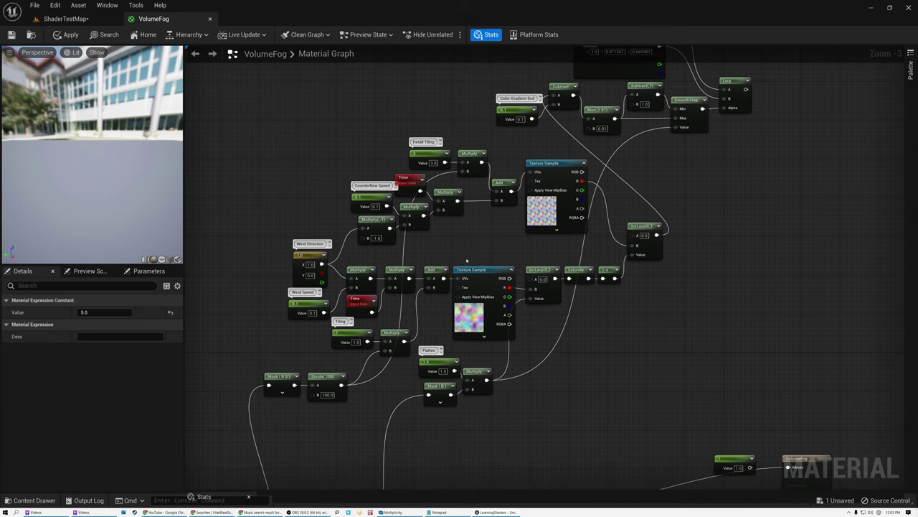
scroll(458, 263, up, 3)
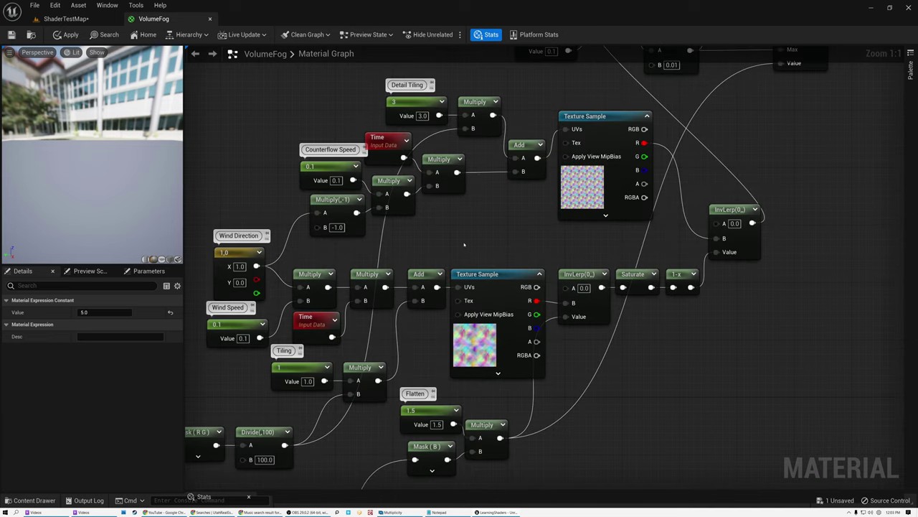
right_drag(464, 245, 524, 156)
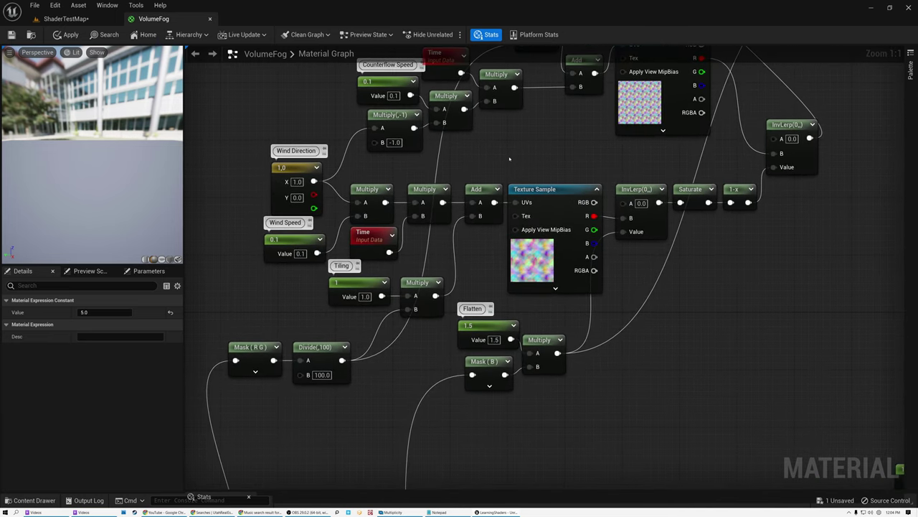
right_drag(280, 313, 505, 99)
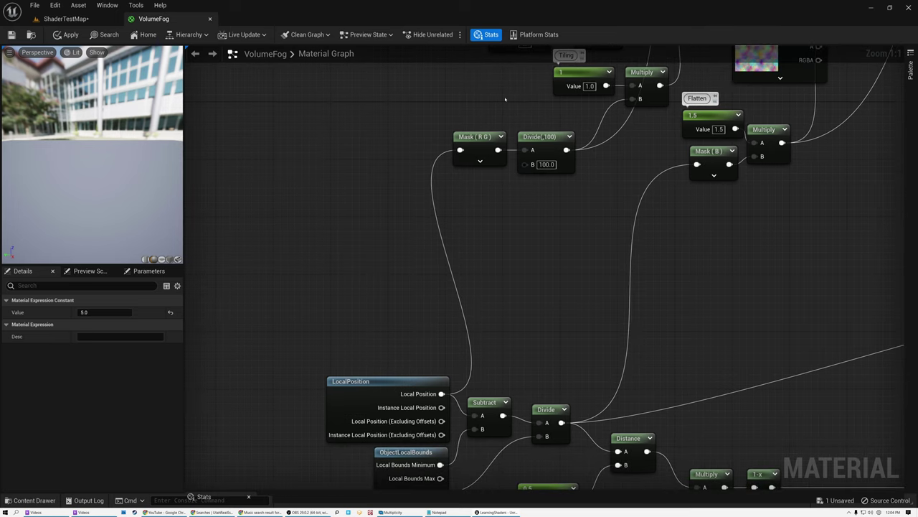
click(359, 381)
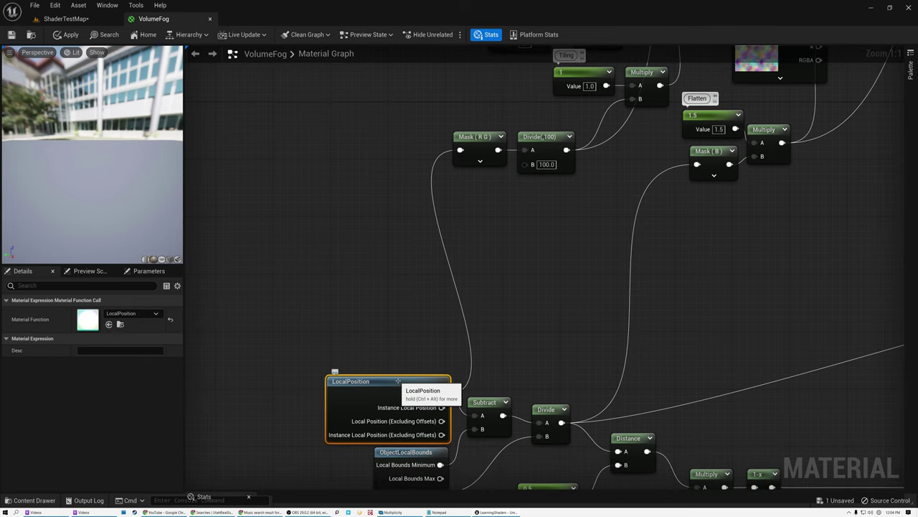
right_drag(521, 228, 413, 386)
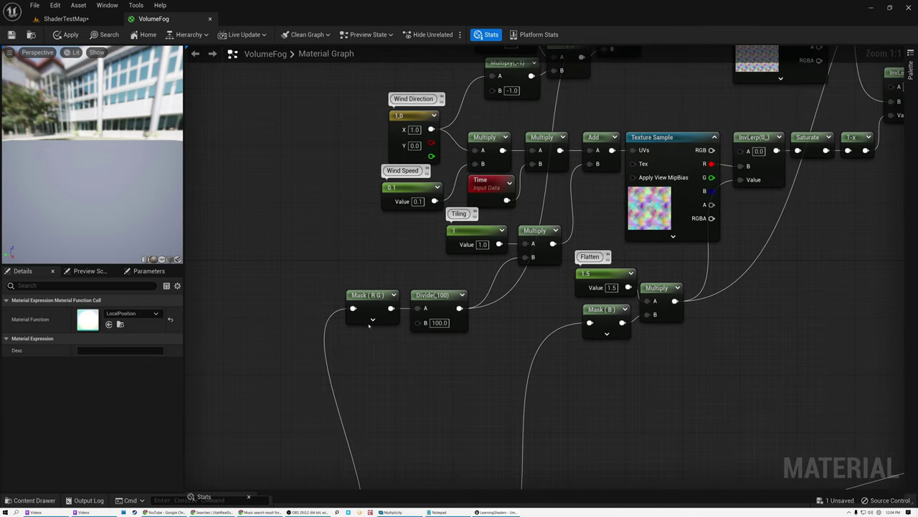
click(371, 295)
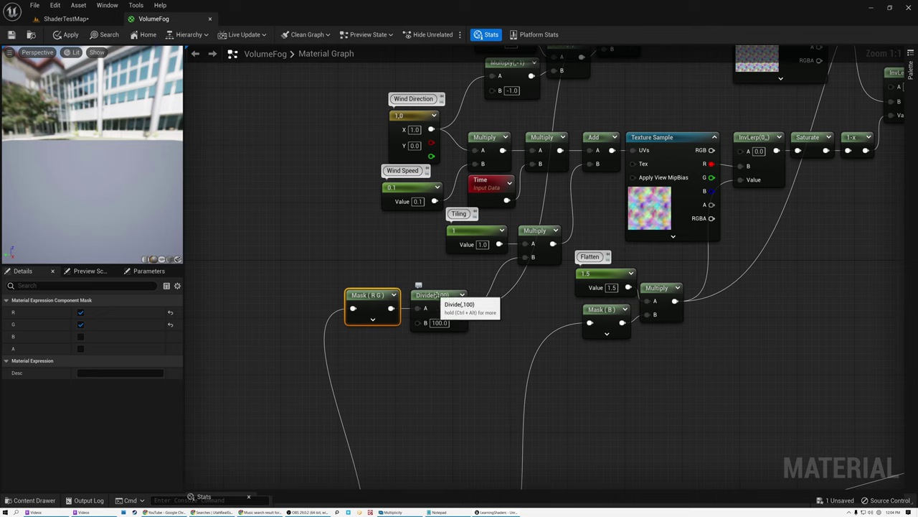
click(450, 296)
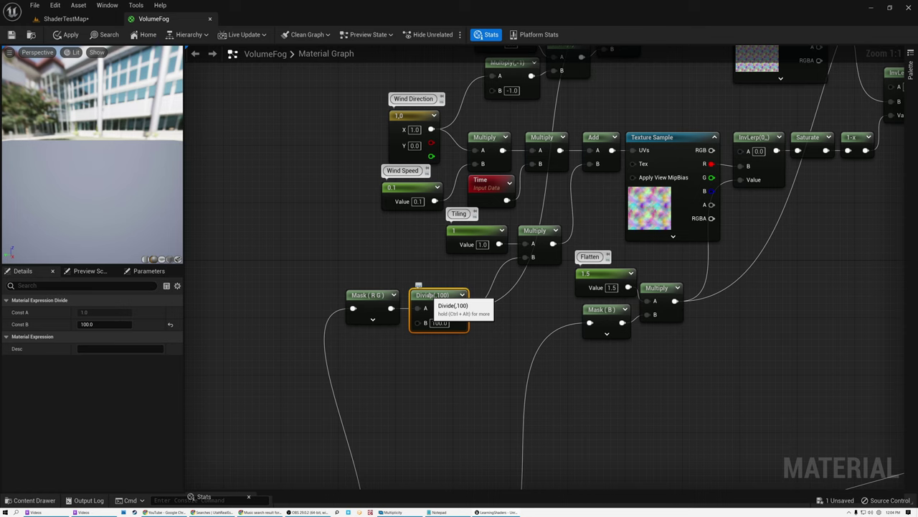
Step: Move the Mask (R G) and Divide by 100 nodes together further down, clear of the Tiling branch
click(366, 295)
ctrl+click(444, 296)
drag(443, 296, 454, 331)
right_drag(438, 283, 347, 307)
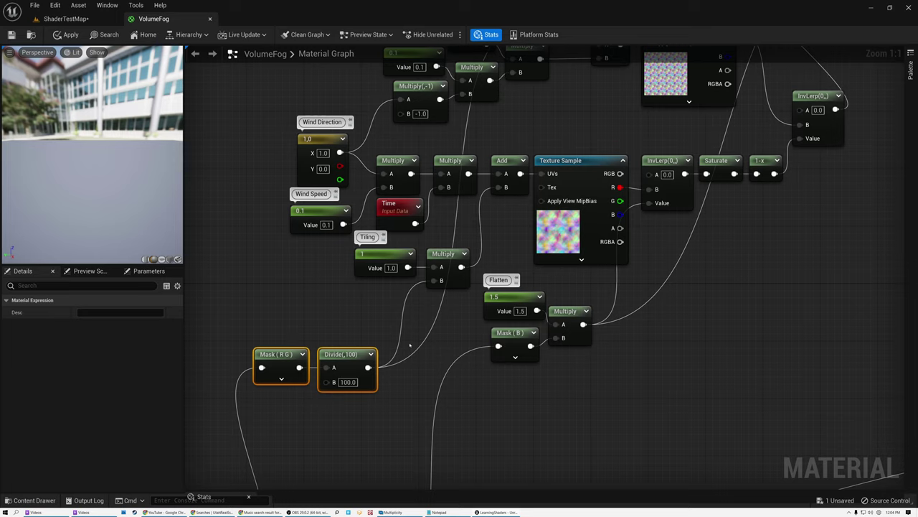
Step: Move the Tiling constant down and to the left, away from its Multiply node
drag(340, 254, 436, 297)
click(357, 280)
drag(384, 259, 357, 286)
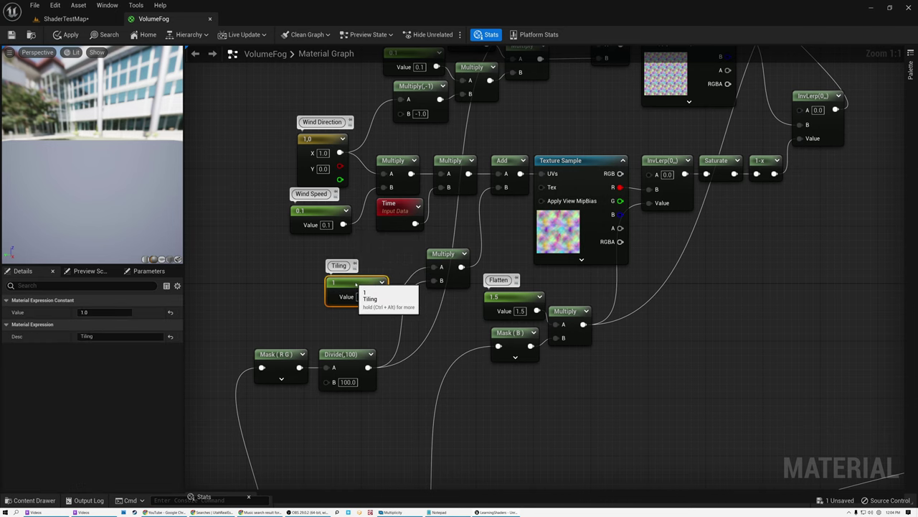
Step: Move the Wind Direction, Wind Speed and Time nodes with their two Multiply nodes to the left, away from the Add node
right_drag(278, 160, 275, 210)
drag(270, 208, 443, 276)
drag(441, 216, 376, 215)
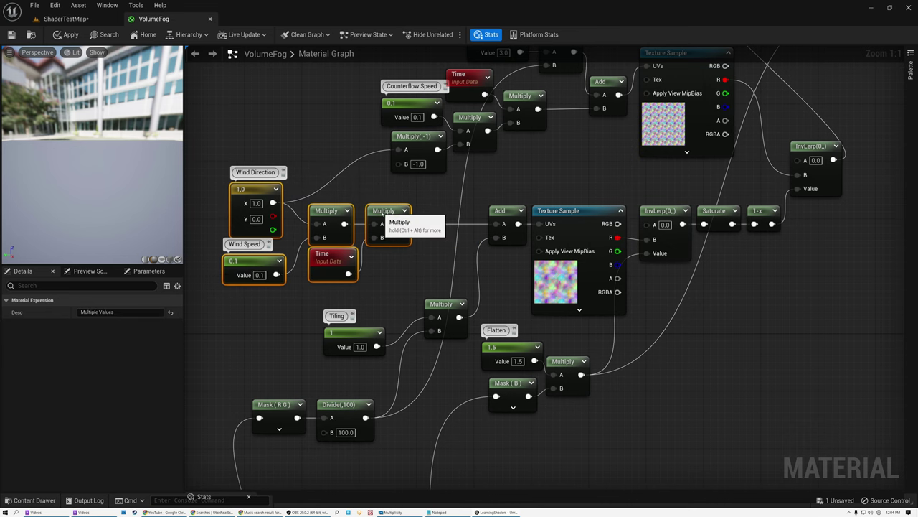
right_drag(364, 193, 462, 173)
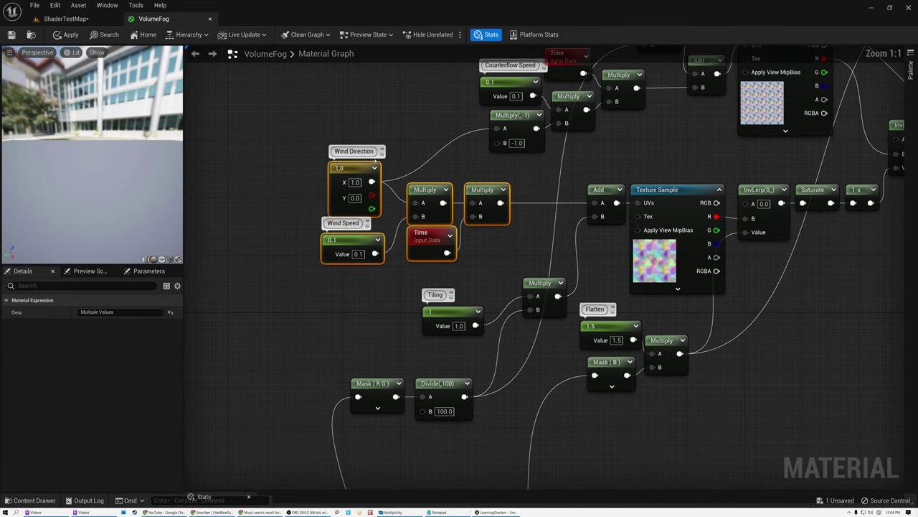
Step: Spread out the wind branch: Wind Direction up and left, Wind Speed left, the second Multiply right, and Time slightly down
click(353, 168)
drag(353, 169, 345, 155)
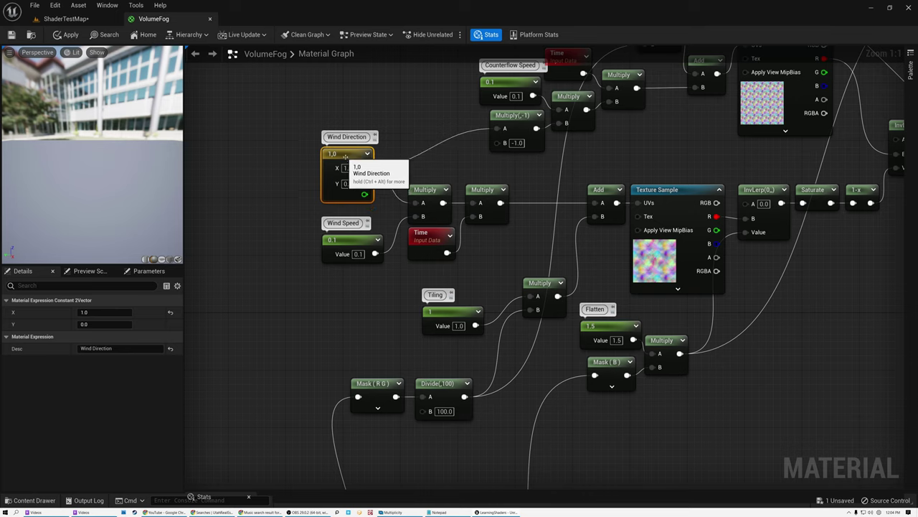
drag(347, 241, 340, 241)
click(421, 191)
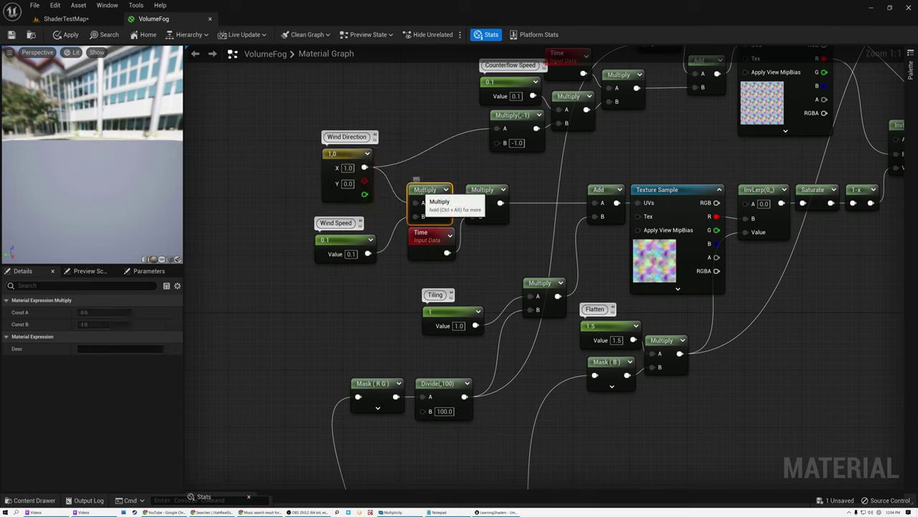
drag(481, 190, 494, 190)
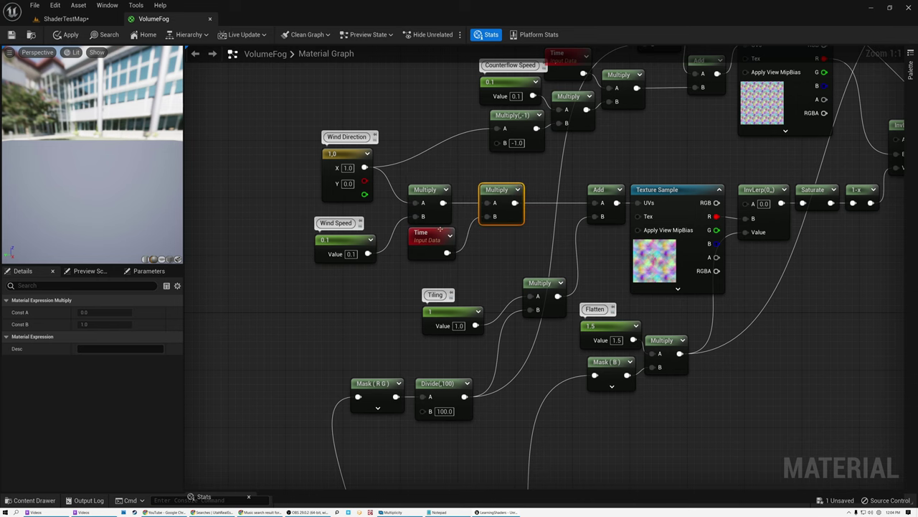
drag(433, 236, 433, 247)
Step: Trace the Mask (R G) and Divide by 100 nodes through to the Add node feeding the Texture Sample's UVs
right_drag(503, 247, 466, 252)
drag(259, 191, 442, 246)
right_drag(478, 260, 420, 251)
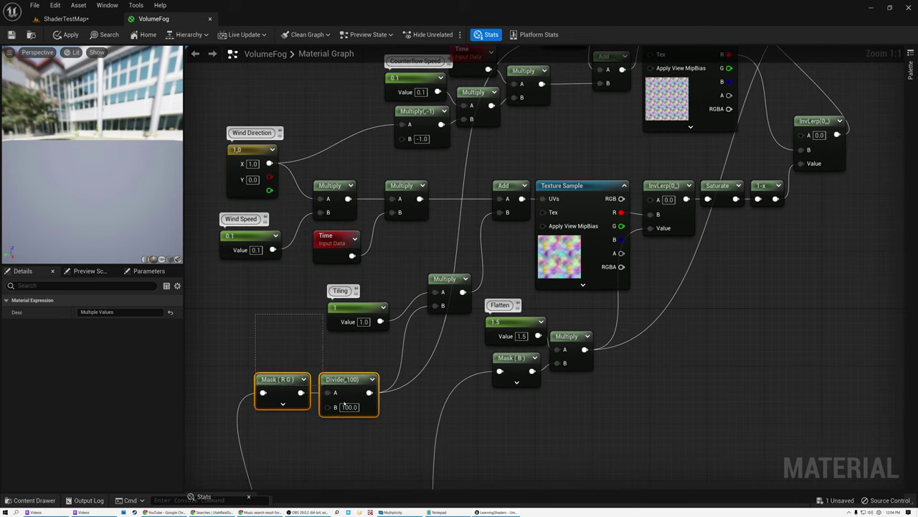
click(511, 188)
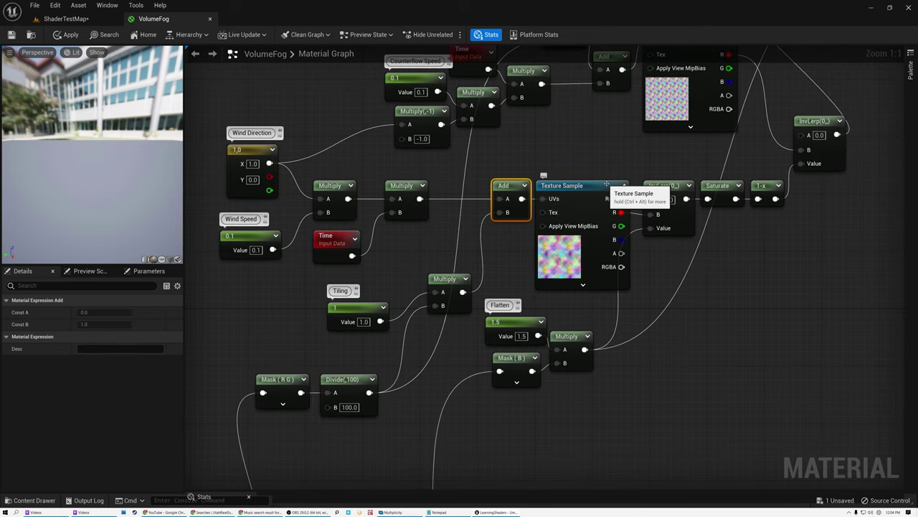
scroll(580, 190, up, 1)
scroll(579, 190, up, 3)
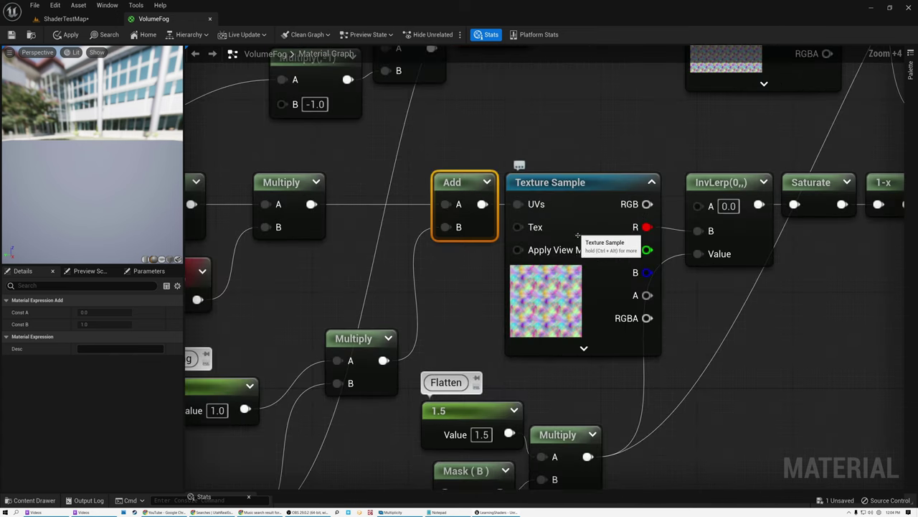
Step: Inspect the lower Texture Sample's texture and browse the available textures matching "noise", keeping the current distortion texture
click(547, 288)
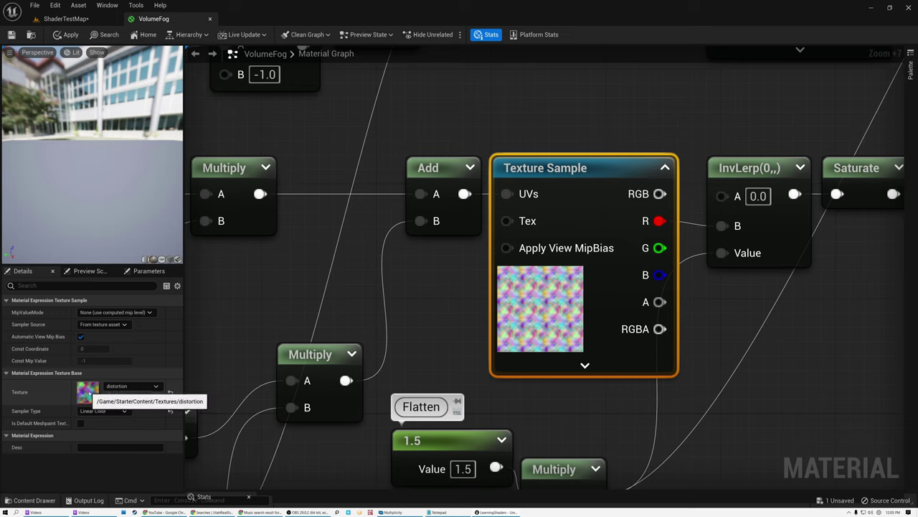
click(122, 387)
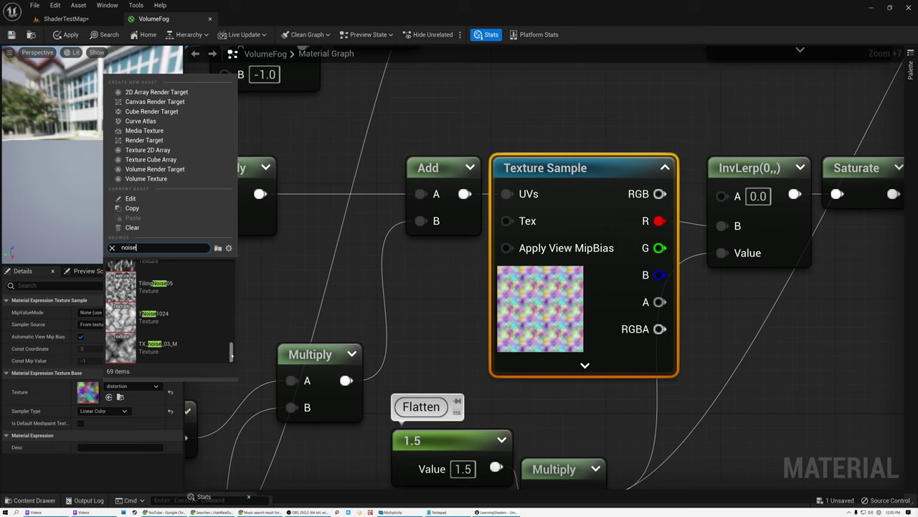
scroll(169, 312, up, 5)
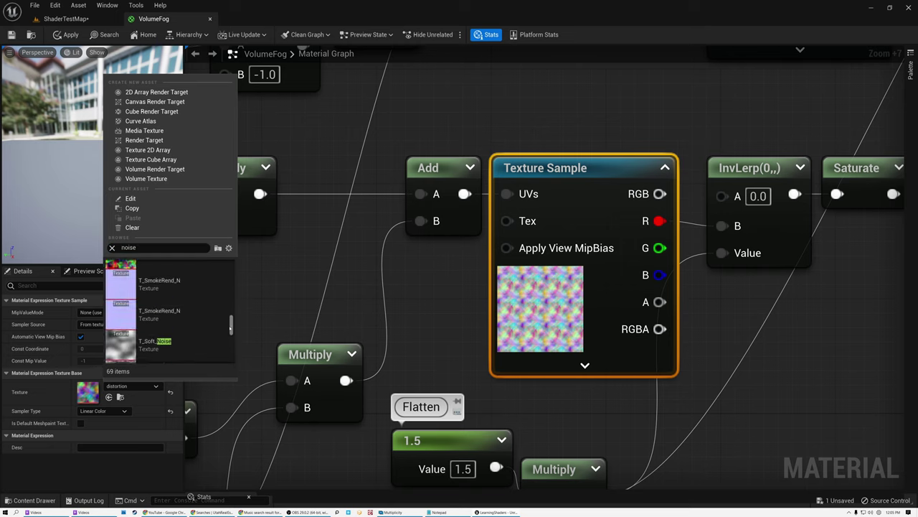
scroll(220, 306, up, 5)
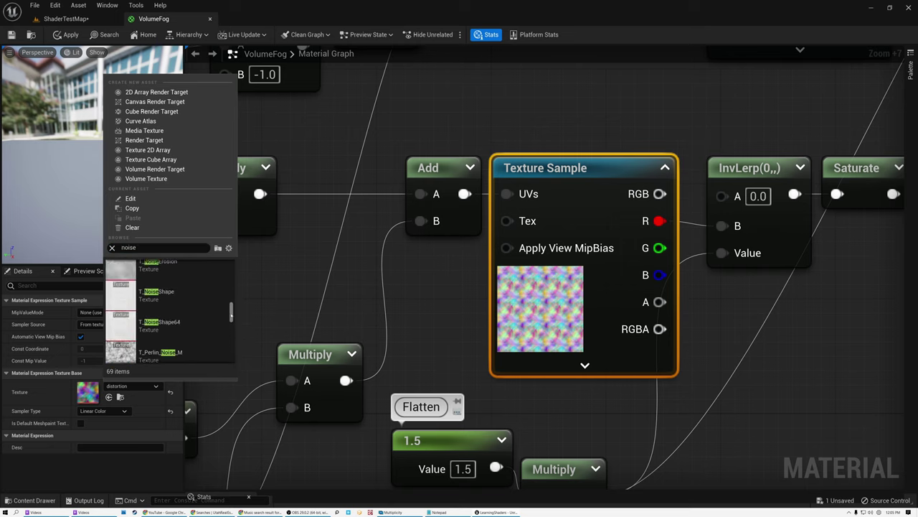
scroll(220, 306, up, 2)
scroll(169, 312, up, 1)
scroll(168, 313, up, 2)
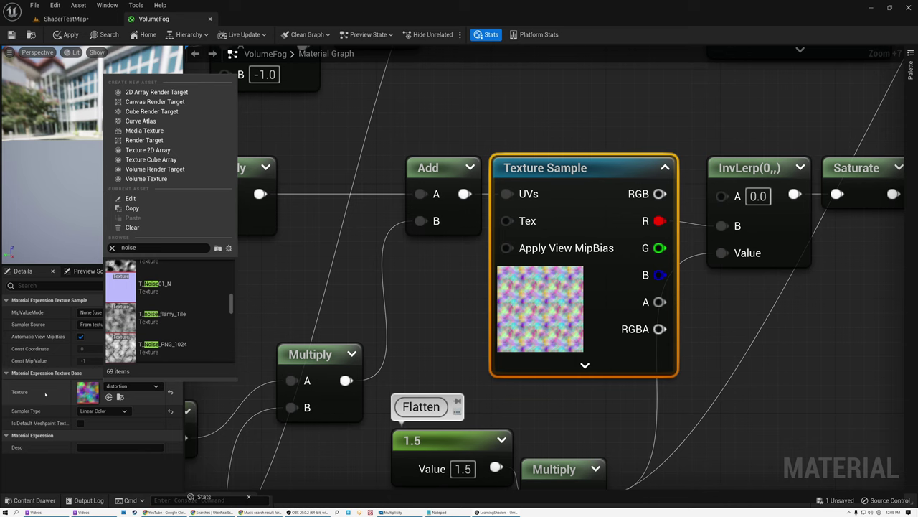
click(45, 394)
Step: Move the InvLerp, Saturate and 1-x nodes together down and to the right, away from the lower Texture Sample
scroll(453, 281, down, 2)
right_drag(452, 278, 299, 290)
scroll(299, 290, down, 3)
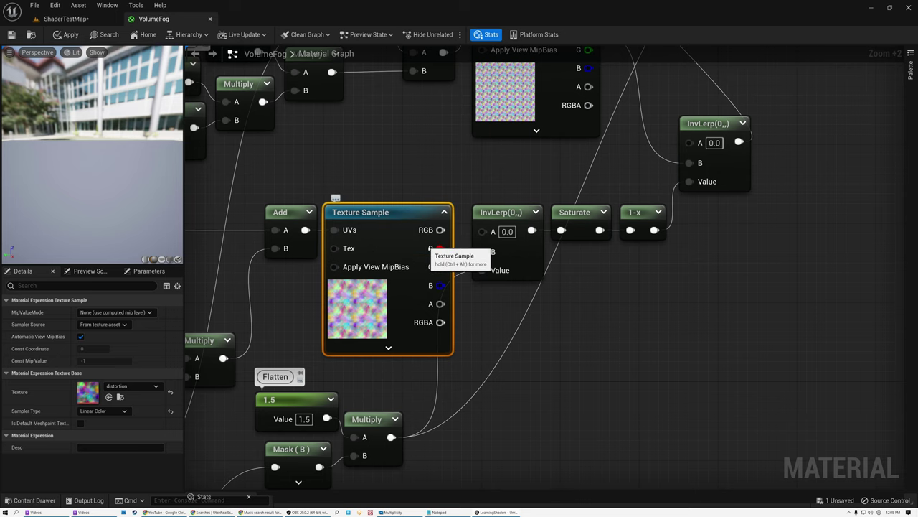
right_drag(508, 176, 478, 126)
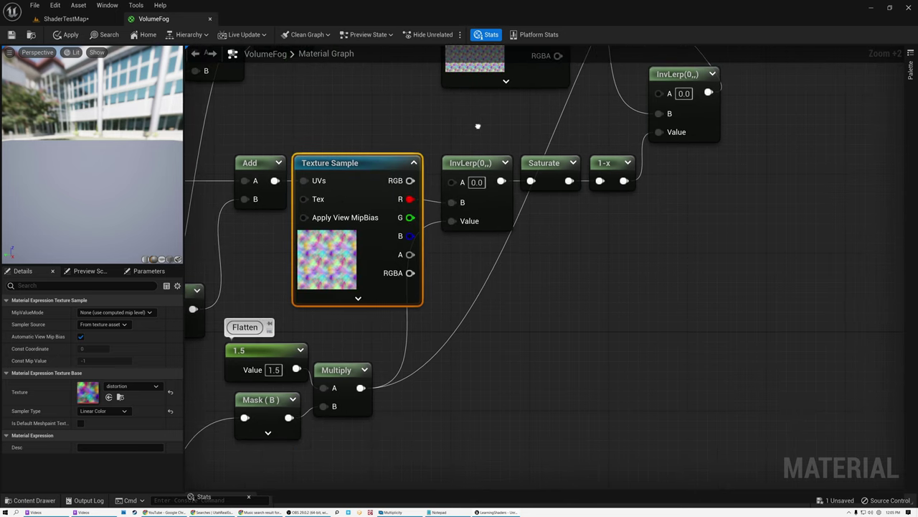
drag(487, 137, 628, 183)
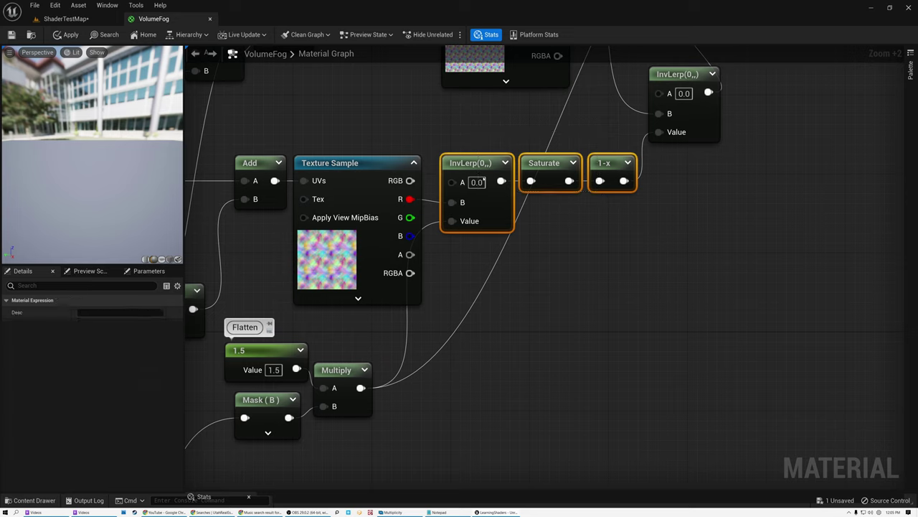
drag(464, 164, 533, 263)
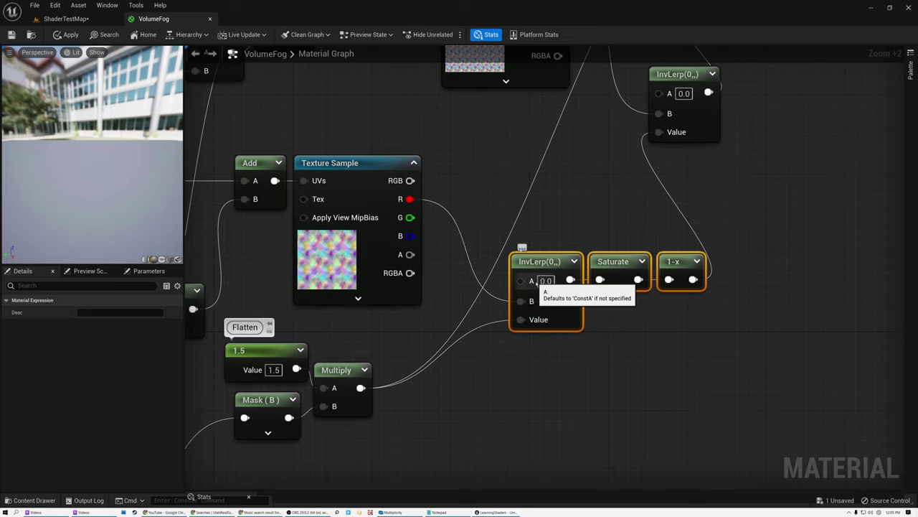
scroll(495, 222, down, 4)
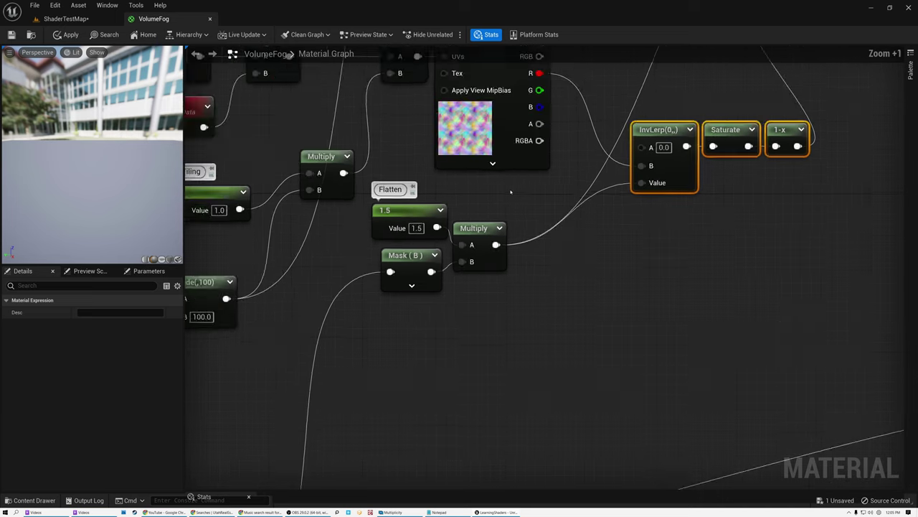
Step: Move the Flatten constant, Mask (B) and their Multiply node together further down, clear of the Texture Sample
scroll(511, 192, up, 2)
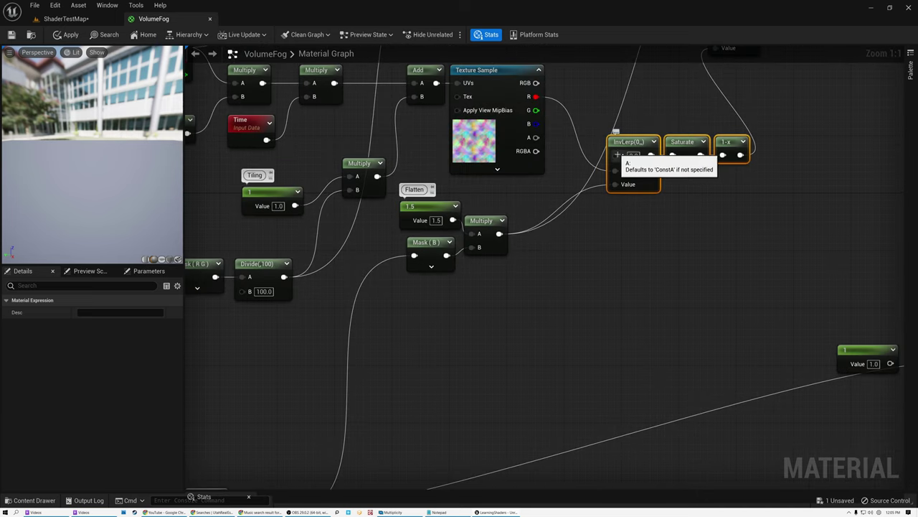
click(486, 70)
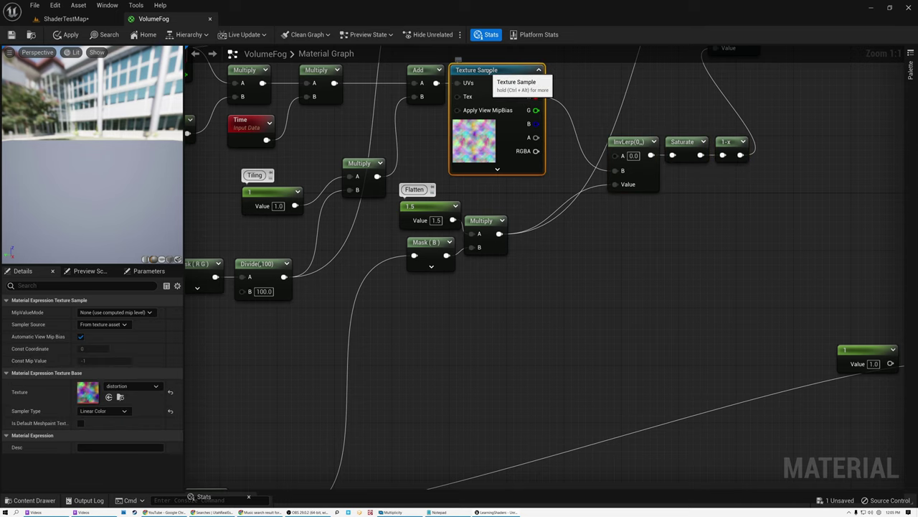
drag(444, 195, 509, 260)
drag(488, 224, 488, 268)
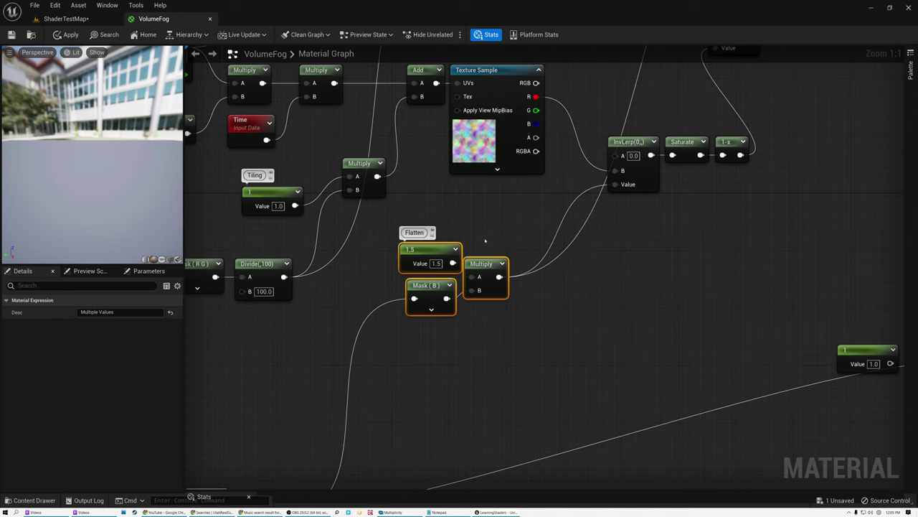
Step: Trace the normalized local position into Mask (B), then place Mask (B) beneath the Flatten constant and shift Flatten slightly left
right_drag(421, 372, 571, 229)
drag(289, 234, 447, 350)
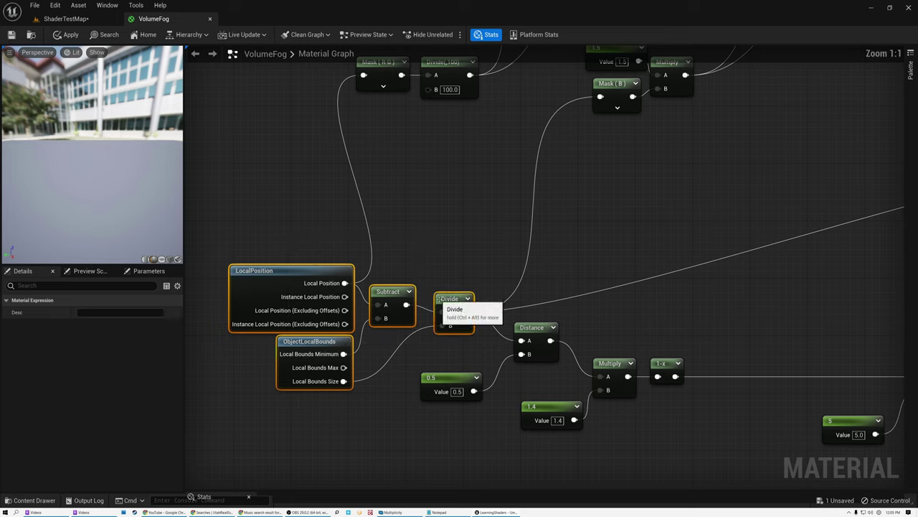
drag(610, 84, 562, 191)
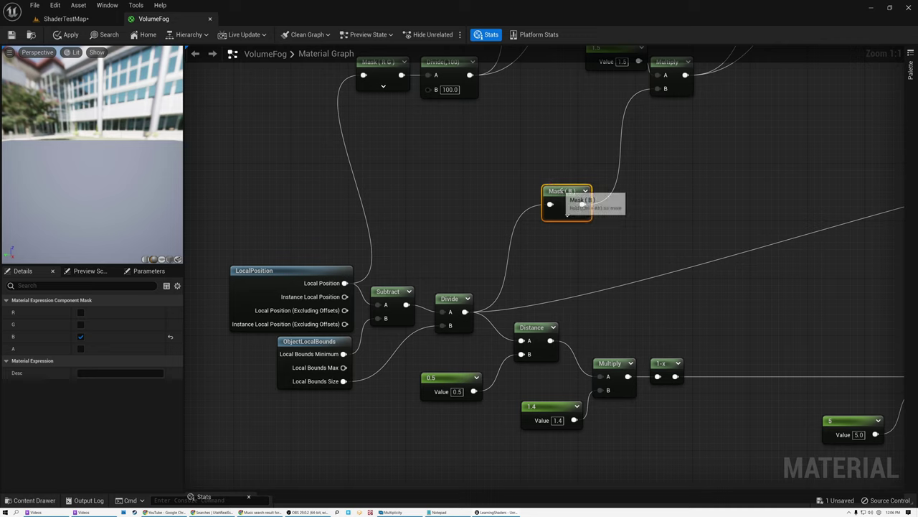
drag(571, 192, 592, 127)
right_drag(601, 97, 453, 264)
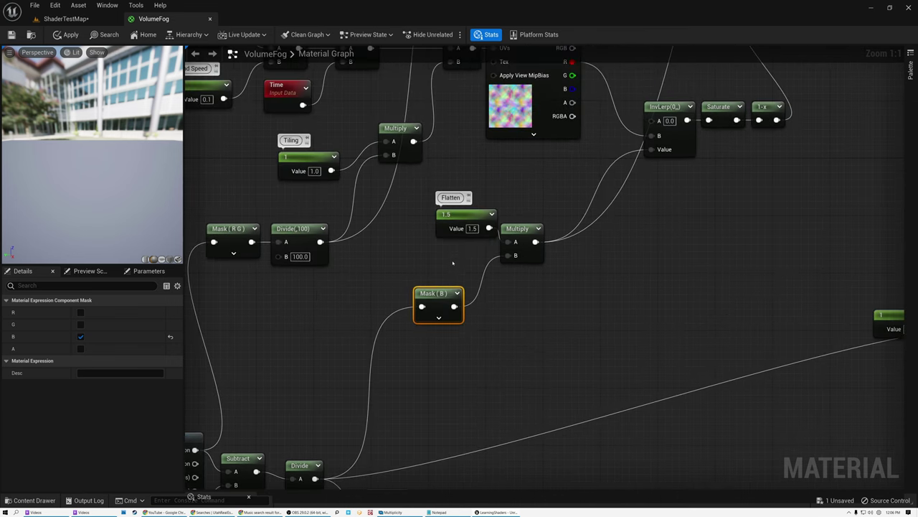
drag(441, 295, 475, 267)
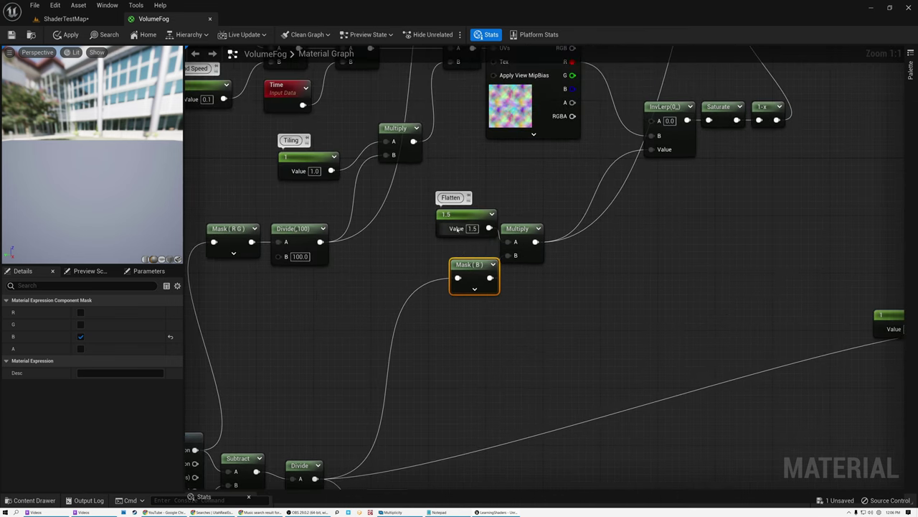
drag(463, 215, 456, 222)
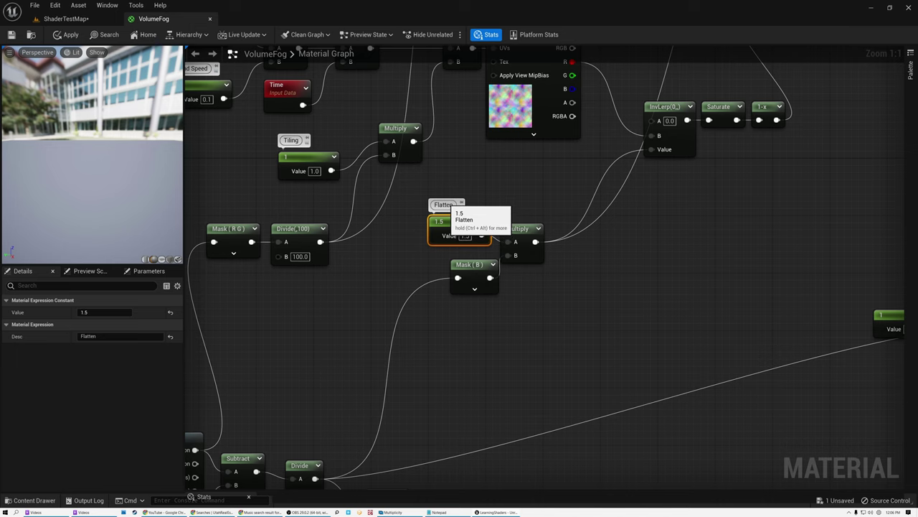
Step: Examine how the Flatten multiplier and the Texture Sample's red channel feed the InvLerp, Saturate and 1-x nodes
scroll(457, 224, up, 5)
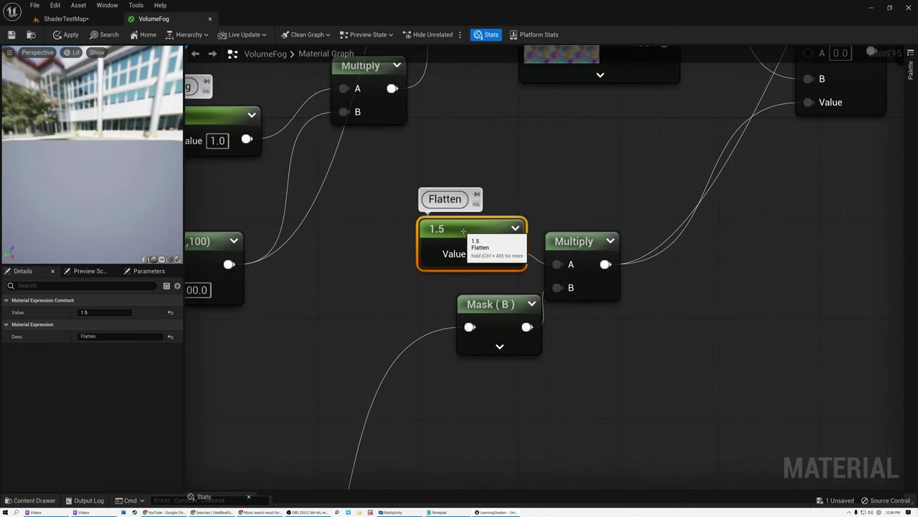
right_drag(543, 164, 343, 312)
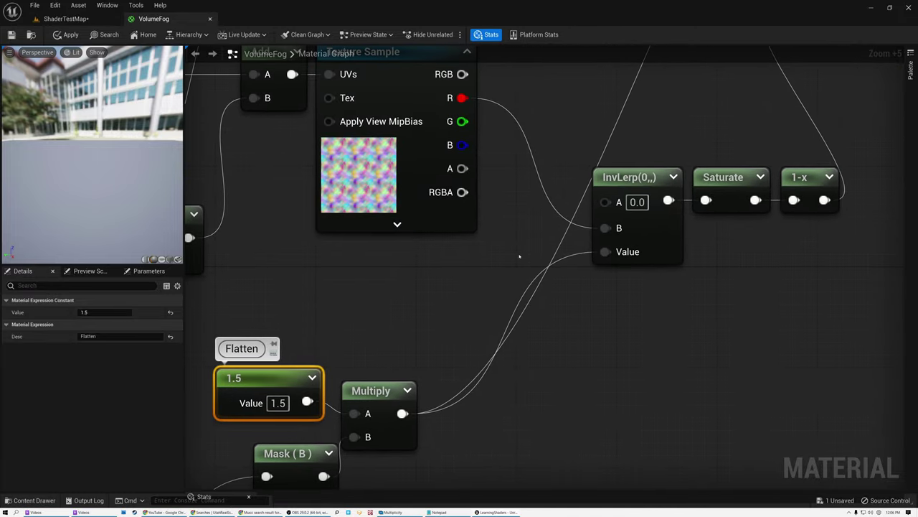
click(633, 178)
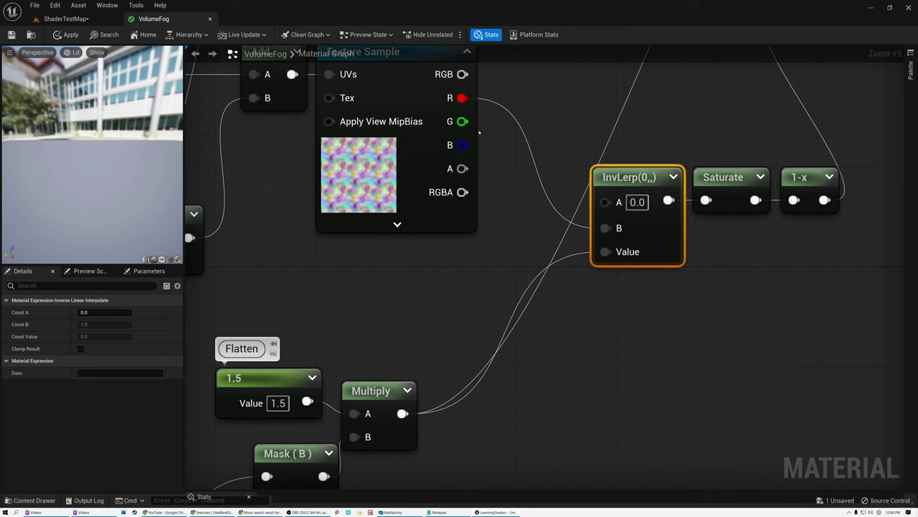
right_drag(504, 200, 512, 273)
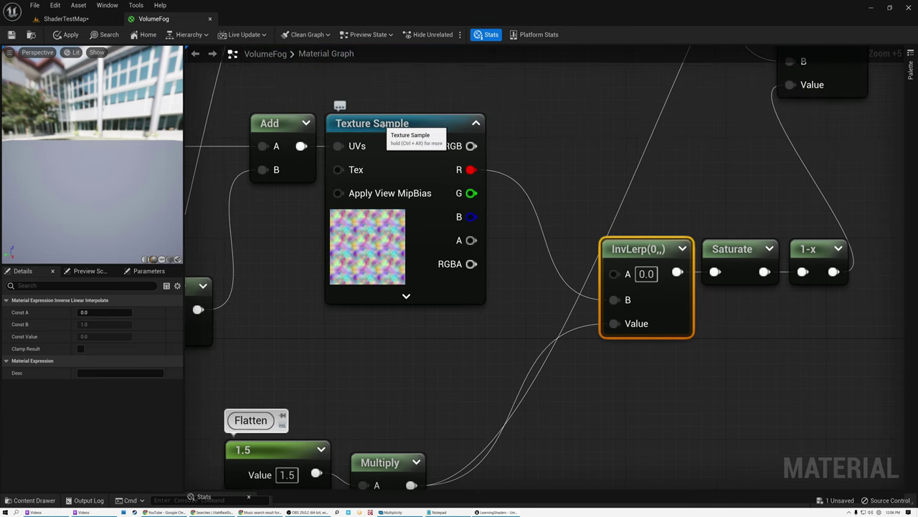
click(403, 166)
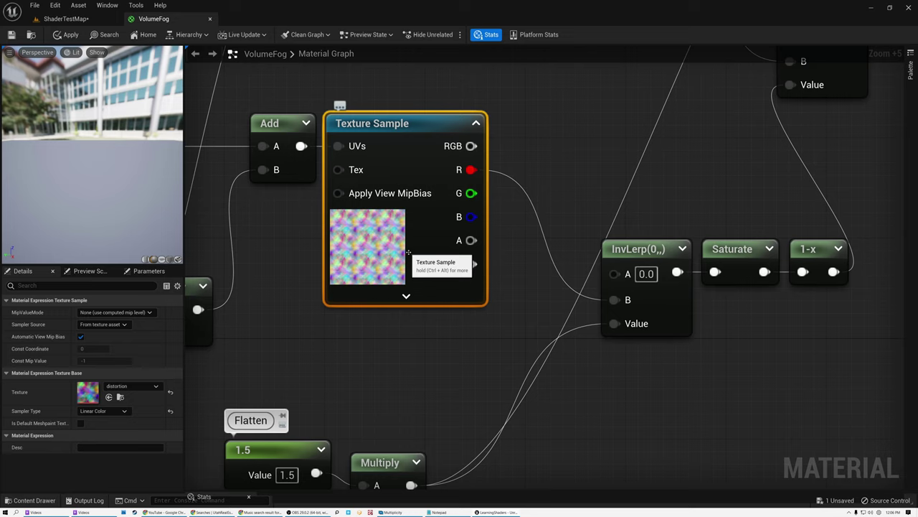
right_drag(704, 206, 511, 212)
click(535, 252)
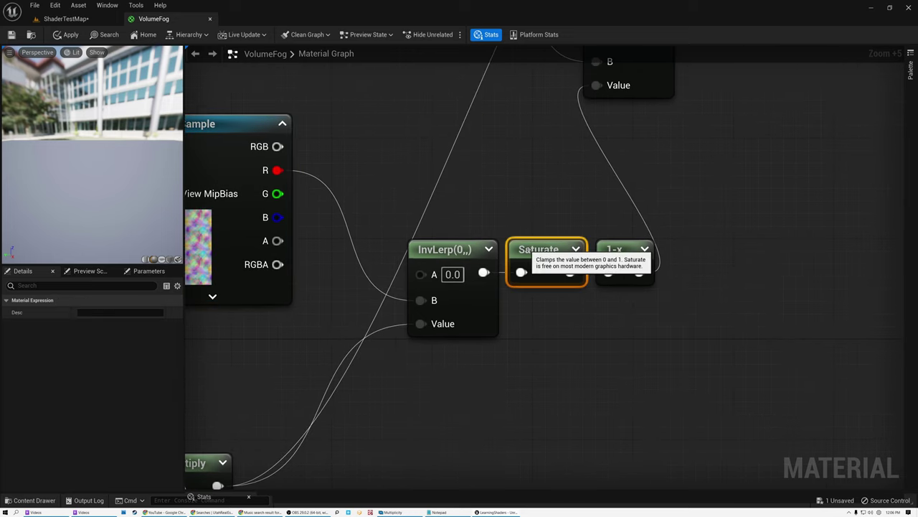
click(619, 251)
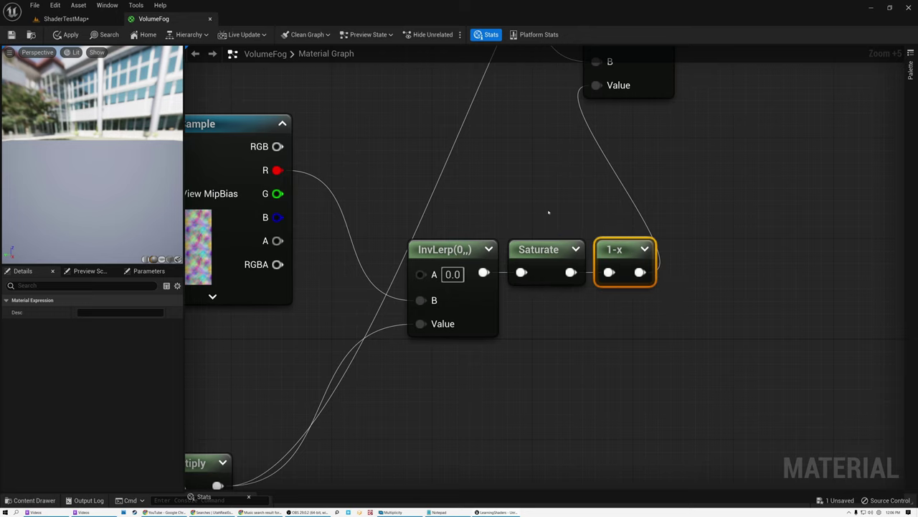
Step: Connect the output of the noise branch's 1-x node to input A of the Multiply feeding Extinction
scroll(549, 211, down, 7)
right_drag(554, 215, 457, 95)
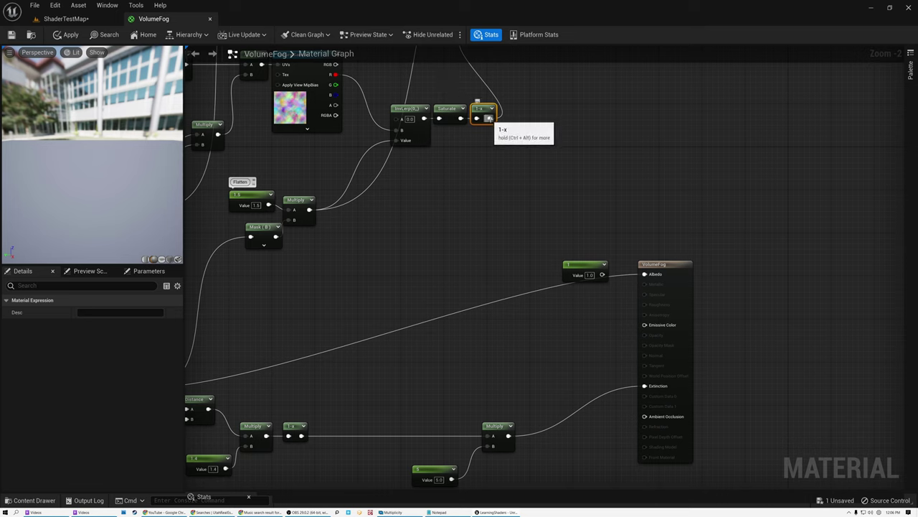
drag(489, 118, 489, 436)
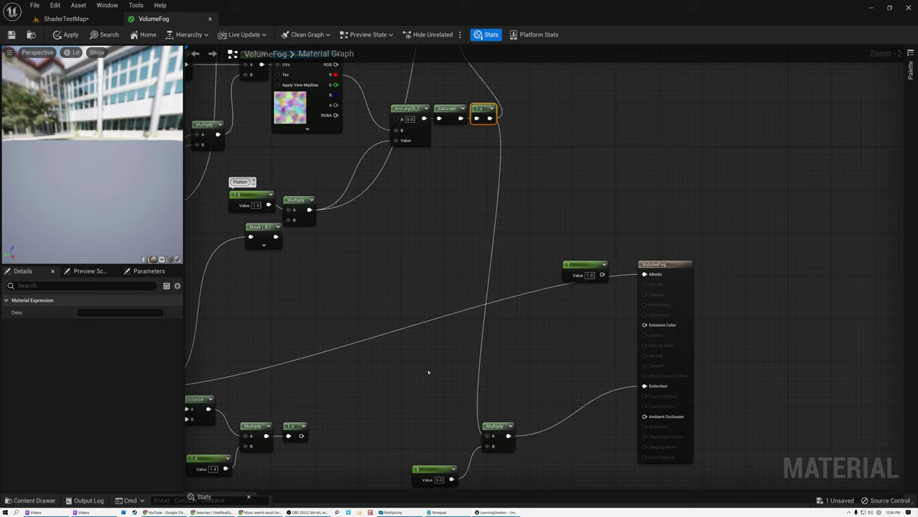
Step: Save the VolumeFog material and view the fog cube in the ShaderTestMap level from another angle
click(11, 34)
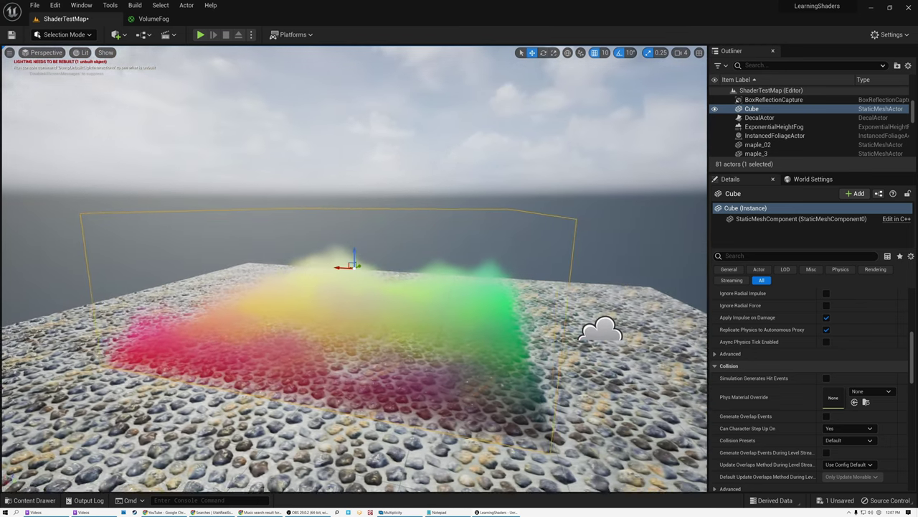
alt+drag(459, 301, 359, 305)
alt+right_drag(358, 305, 401, 305)
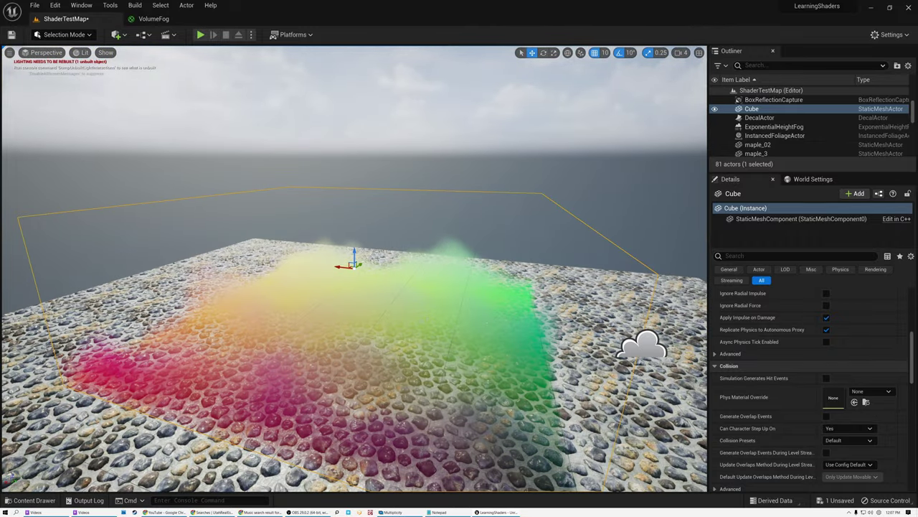
Step: View the fog cube from a lower angle in the level, and compare the base and detail noise branches in the VolumeFog graph
middle_drag(402, 305, 394, 351)
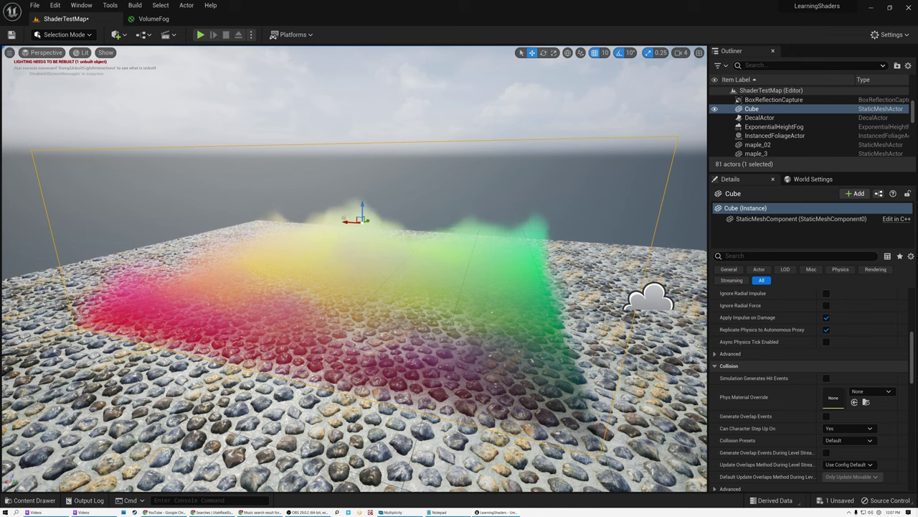
click(153, 19)
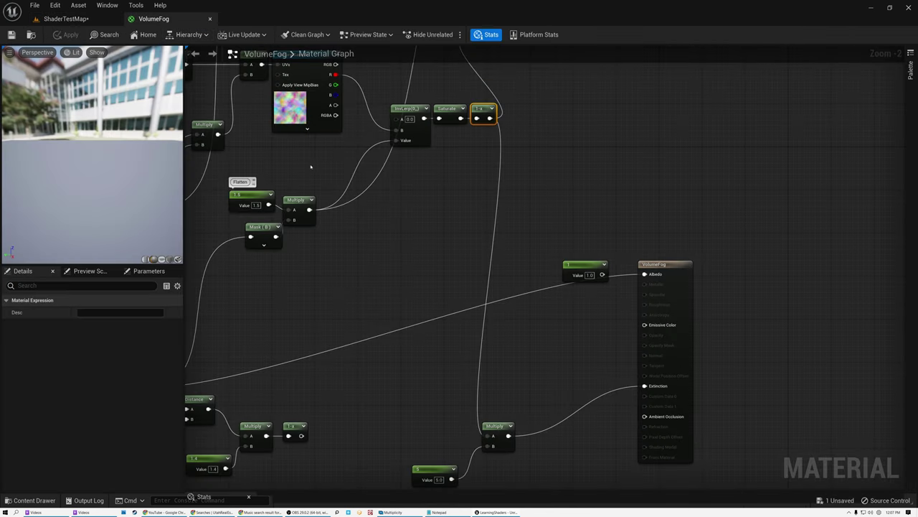
right_drag(292, 170, 442, 407)
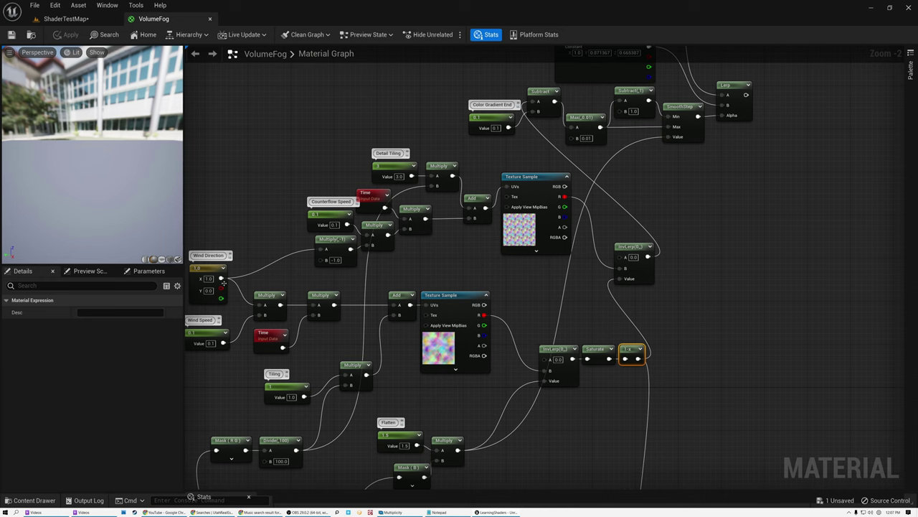
drag(252, 291, 485, 404)
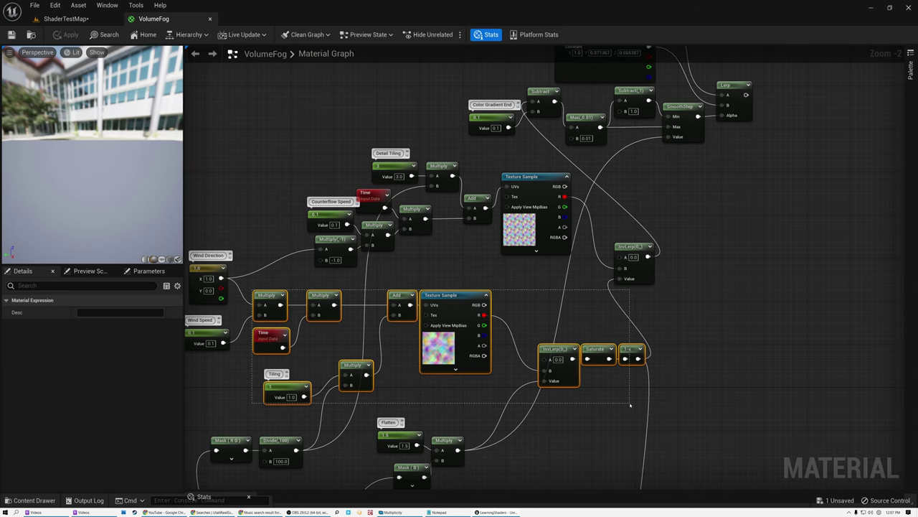
scroll(488, 250, up, 2)
drag(266, 145, 636, 268)
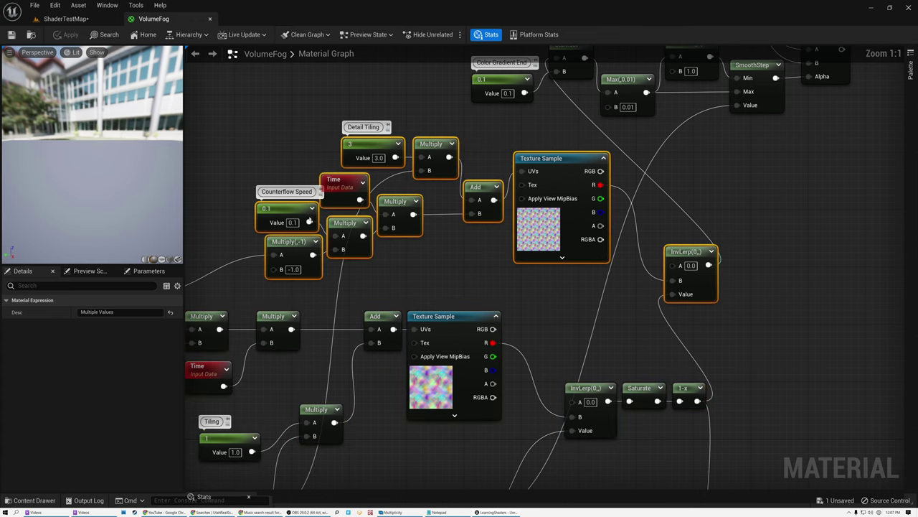
click(231, 187)
right_drag(221, 232, 363, 201)
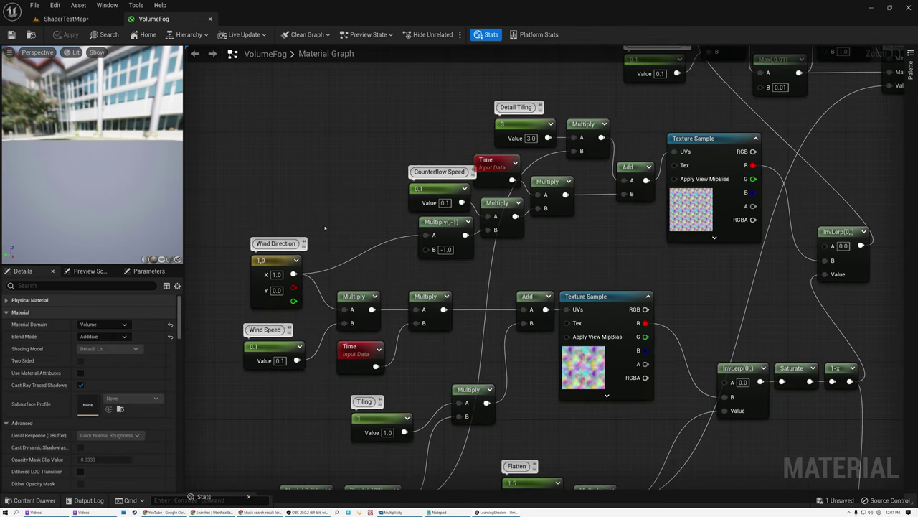
Step: Shift the Multiply(,-1) node fed by Wind Direction, the Counterflow Speed constant and the Multiply combining them to the left
click(278, 260)
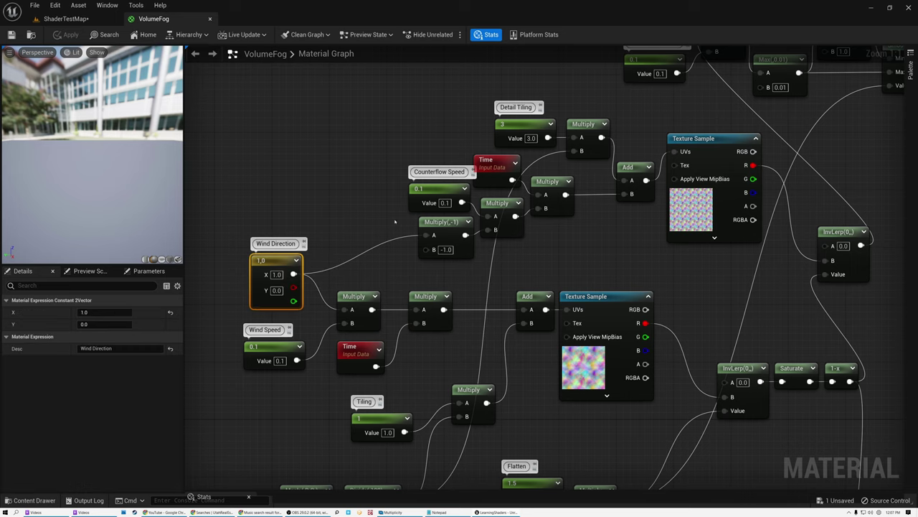
drag(430, 224, 408, 234)
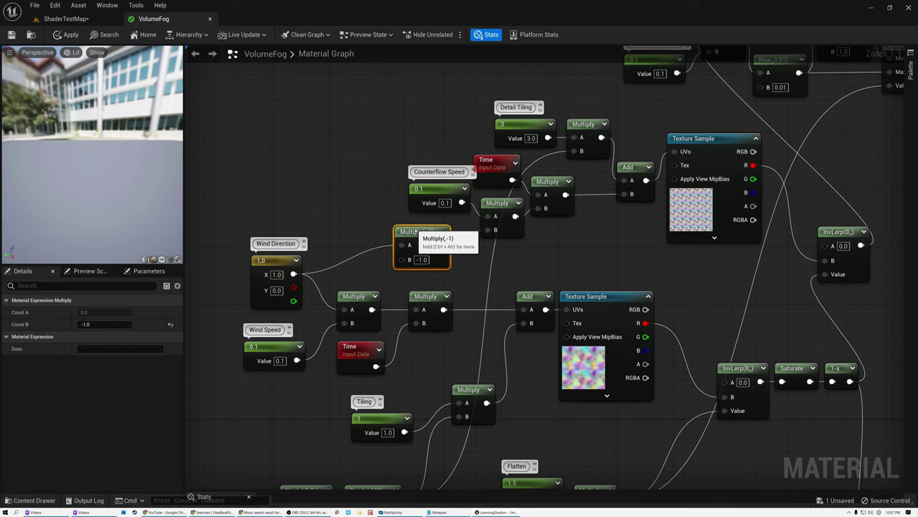
scroll(424, 238, up, 7)
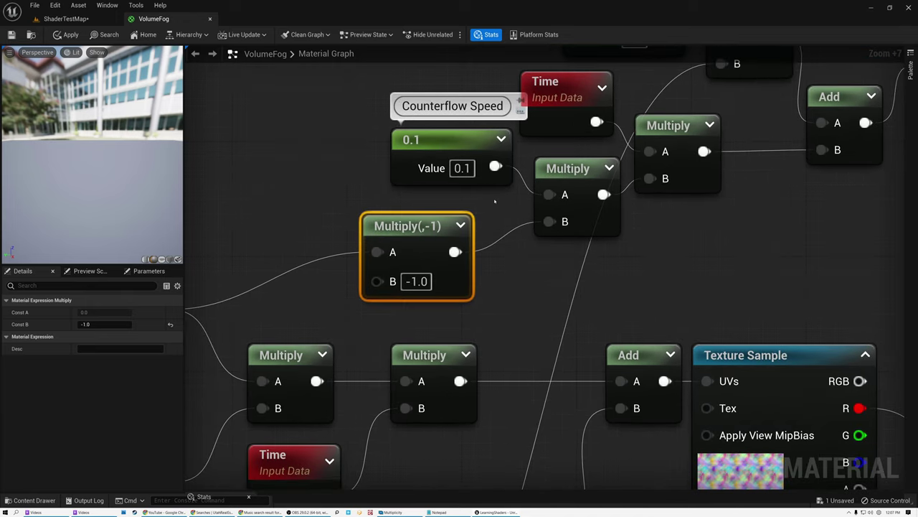
right_drag(487, 201, 380, 261)
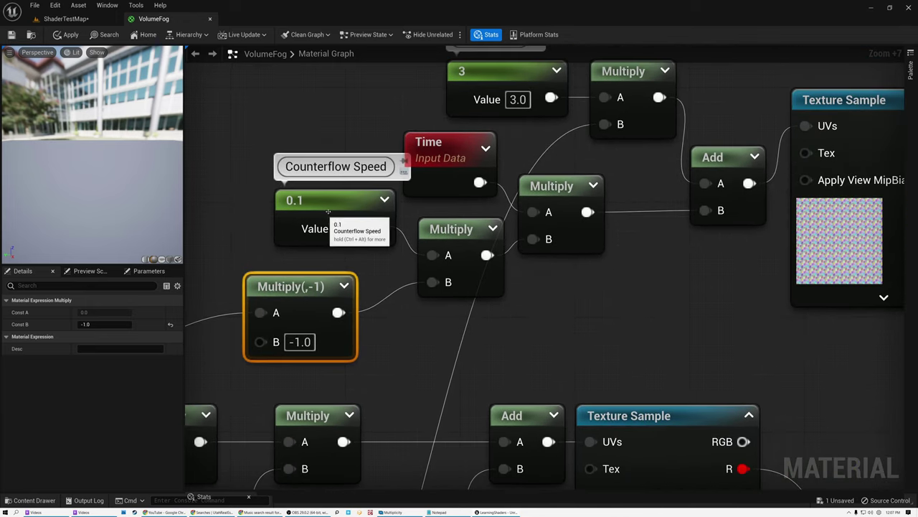
click(307, 203)
drag(307, 204, 293, 204)
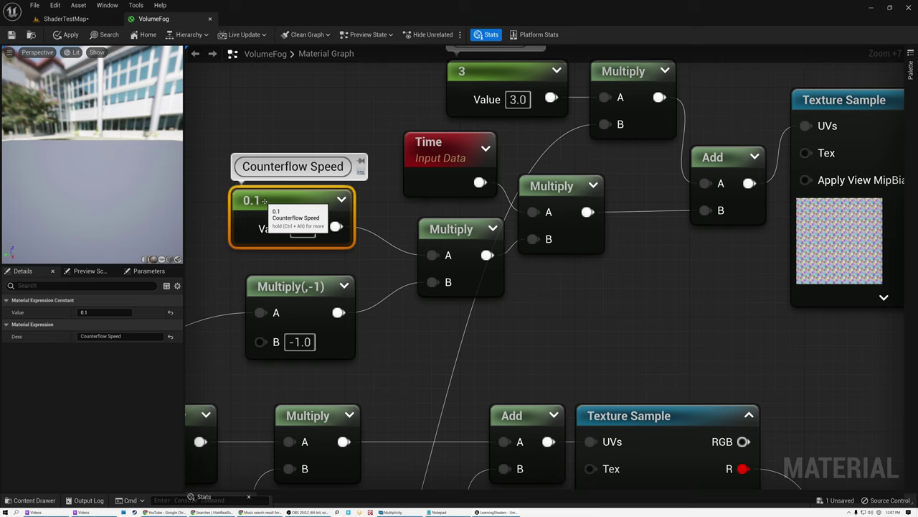
drag(448, 229, 403, 229)
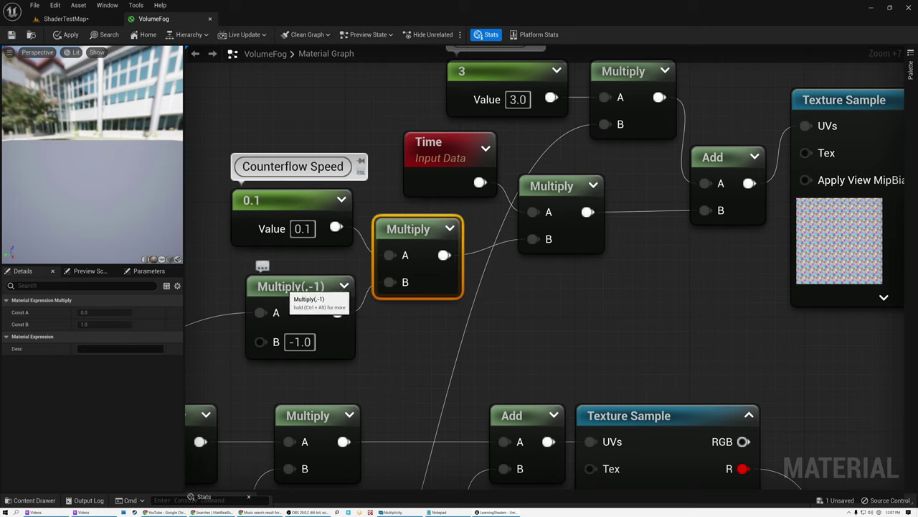
Step: Shift the detail branch's Time node and the Multiply it feeds slightly left, closer to the counterflow nodes
click(304, 287)
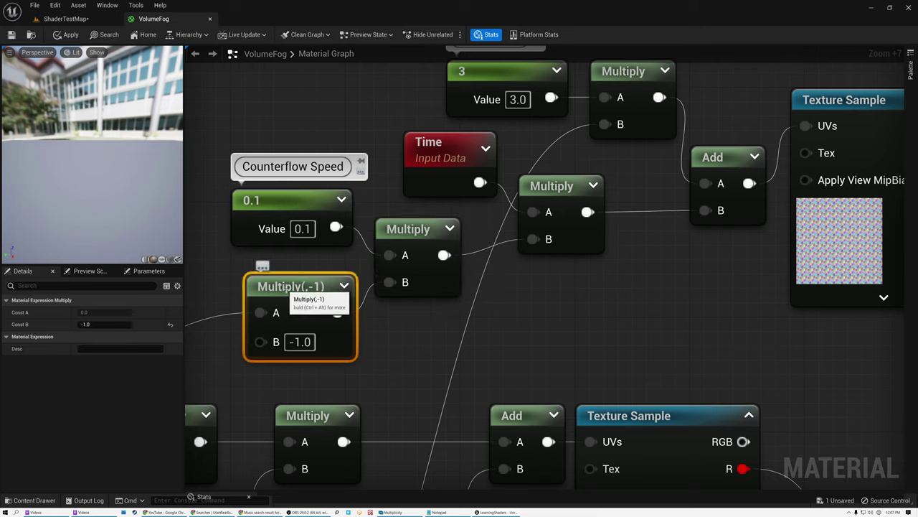
click(282, 203)
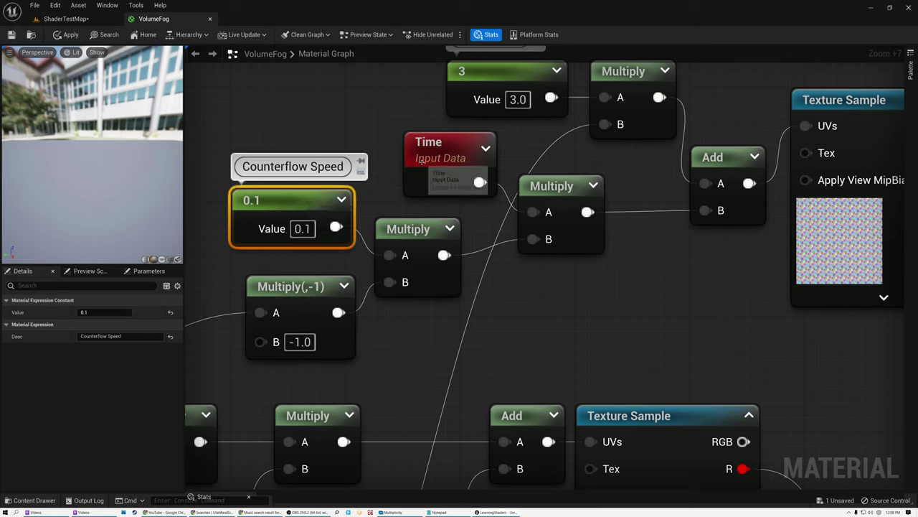
drag(449, 164, 416, 163)
click(551, 187)
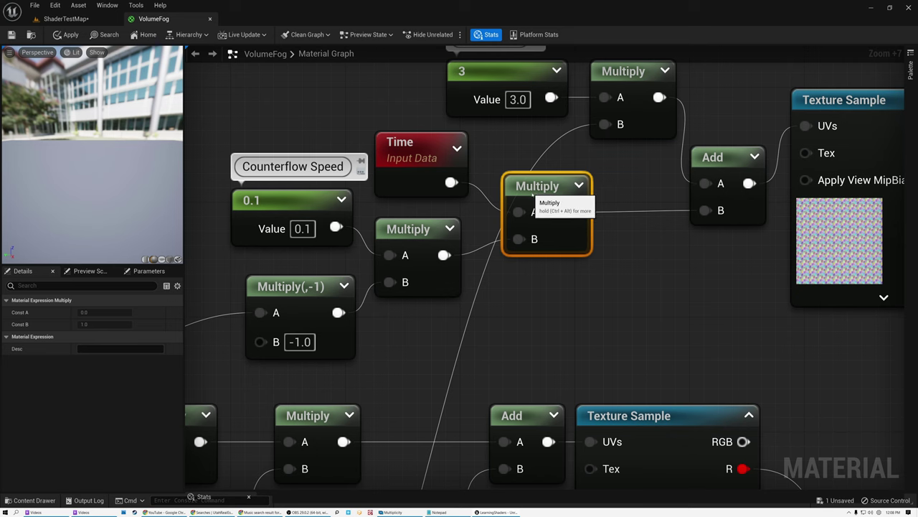
right_drag(607, 173, 544, 246)
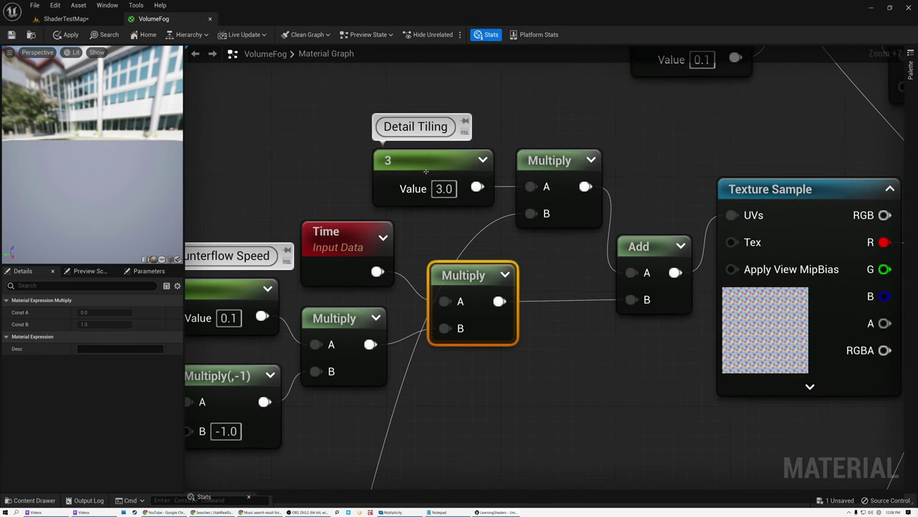
Step: Move the Detail Tiling constant up and left of its Multiply, and trace that Multiply's input B back to Divide and Mask (R G)
drag(426, 171, 368, 142)
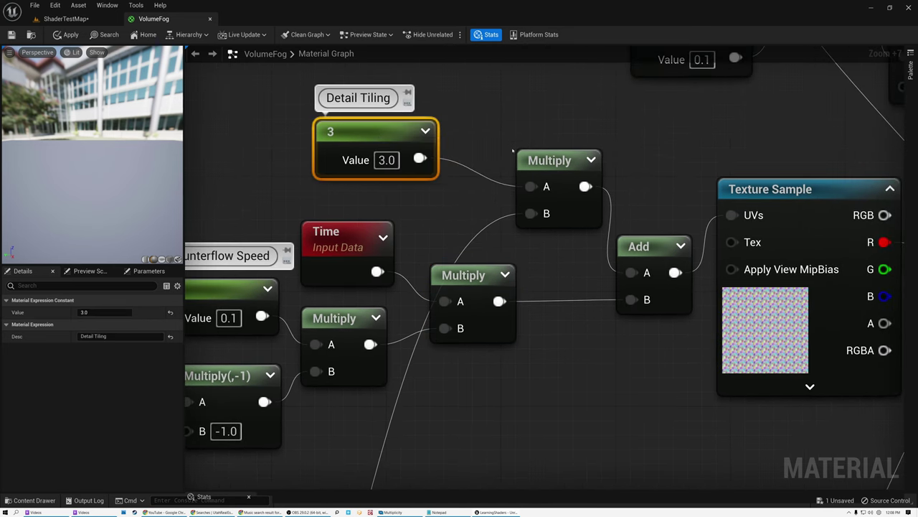
scroll(454, 221, down, 1)
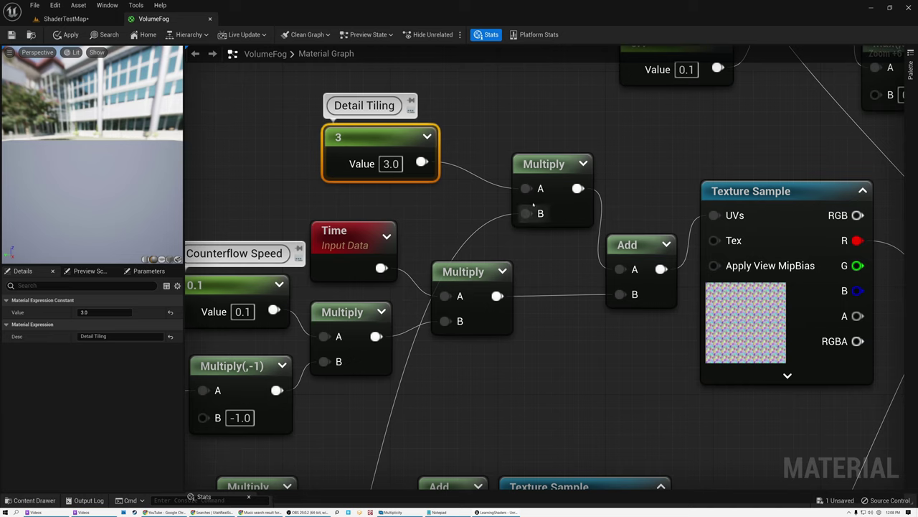
scroll(524, 331, down, 6)
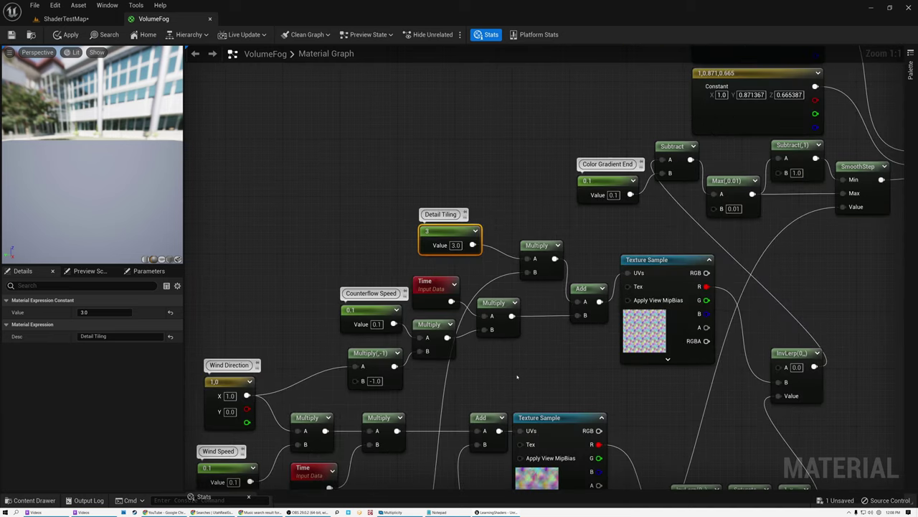
right_drag(488, 374, 467, 146)
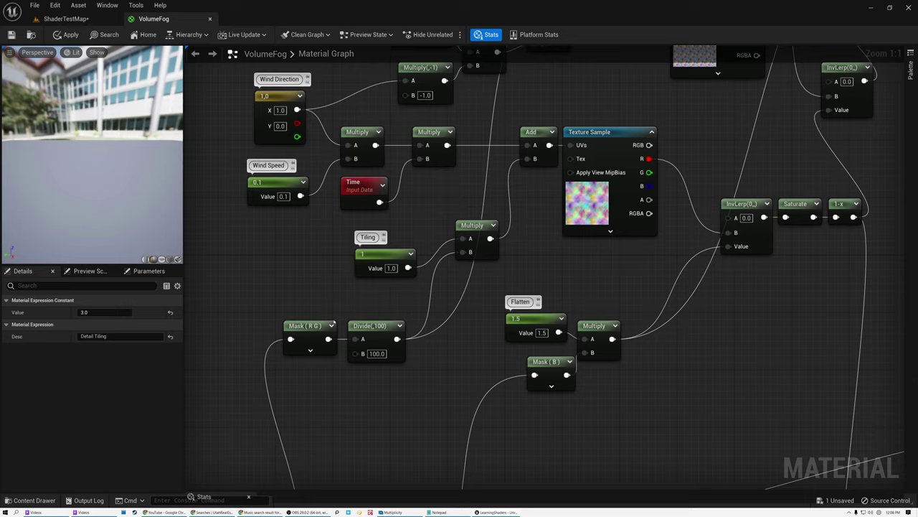
right_drag(367, 382, 381, 491)
drag(327, 407, 369, 427)
right_drag(585, 155, 431, 339)
Step: Trace the counterflow nodes into the detail branch's Add node, and shift the Texture Sample it feeds slightly right
drag(242, 261, 403, 351)
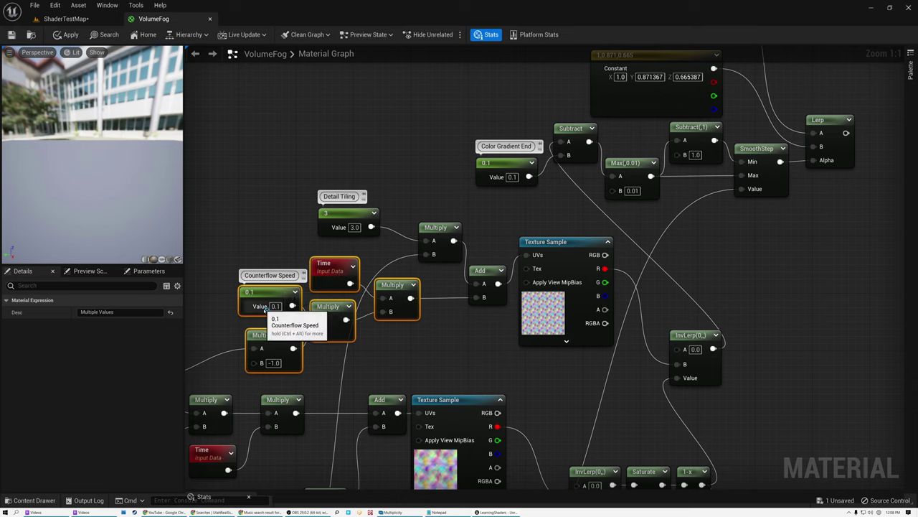
drag(479, 269, 478, 234)
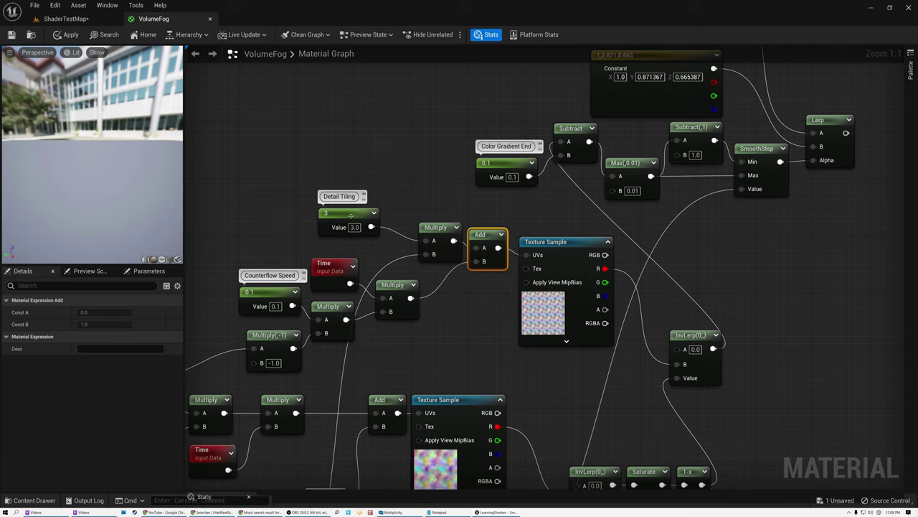
drag(486, 244, 486, 280)
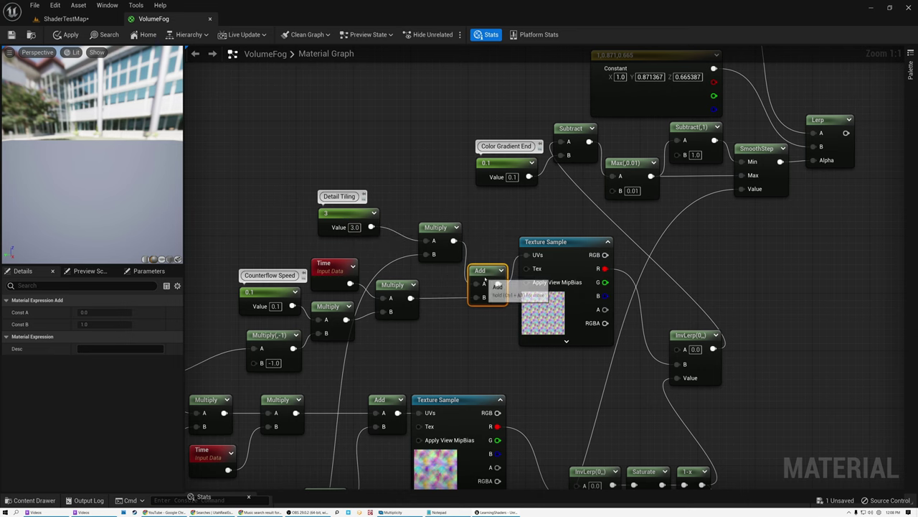
click(560, 243)
scroll(581, 283, up, 6)
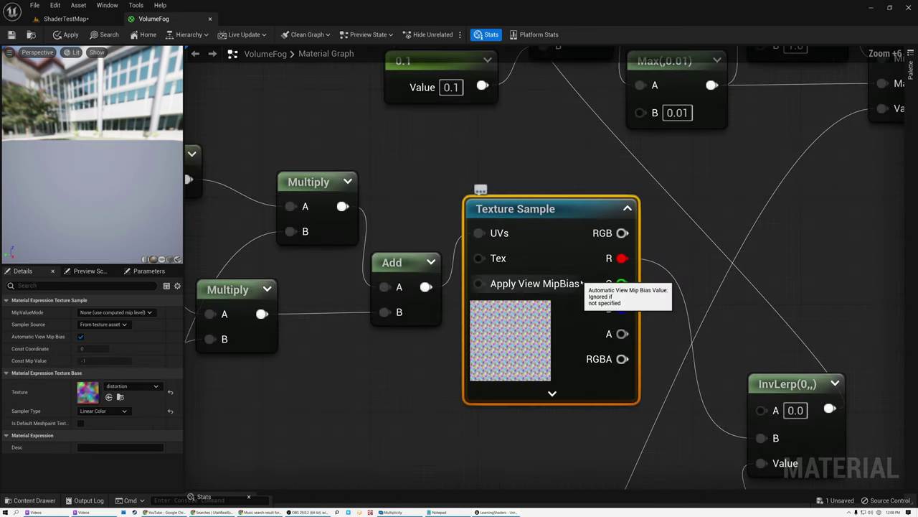
drag(557, 209, 570, 209)
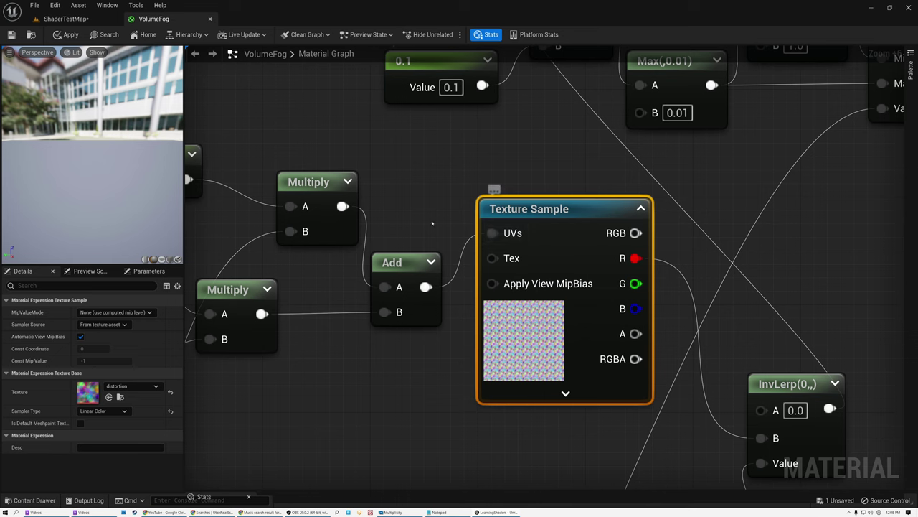
Step: Examine how Detail Tiling and the counterflow nodes drive the detail Texture Sample, and follow its red channel to the second InvLerp
right_drag(400, 203, 593, 261)
click(305, 203)
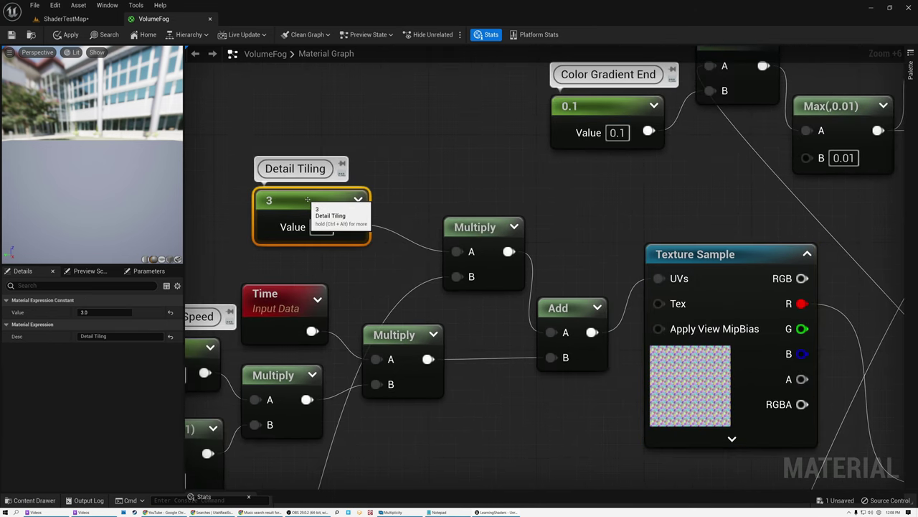
right_drag(624, 249, 375, 124)
scroll(429, 251, up, 1)
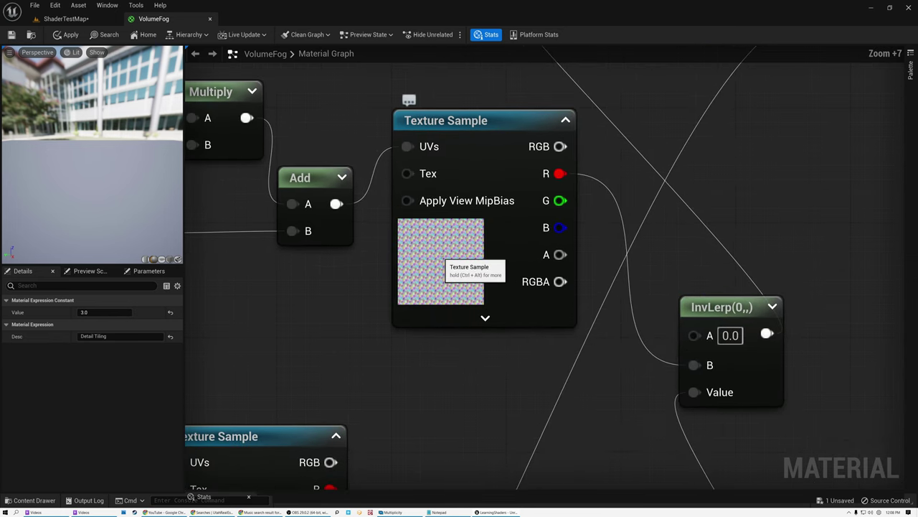
scroll(434, 251, down, 3)
scroll(434, 251, down, 1)
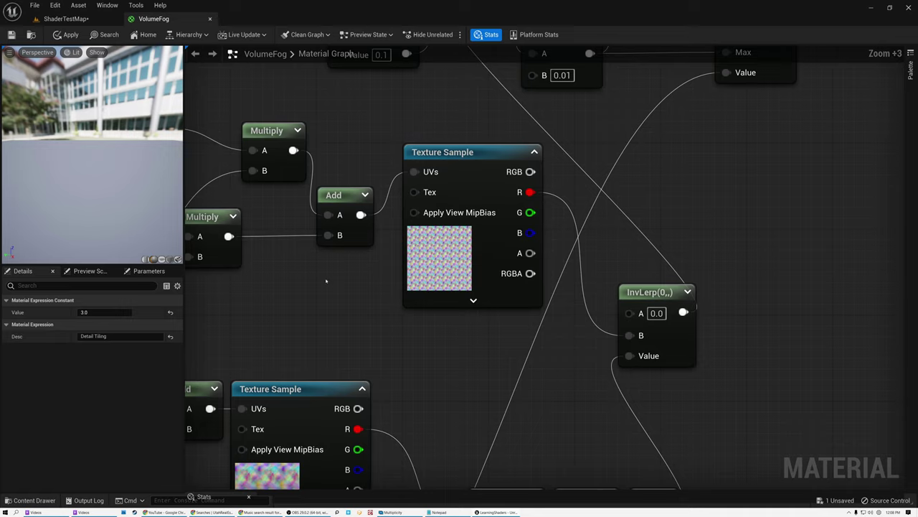
right_drag(328, 282, 659, 263)
drag(305, 201, 543, 298)
right_drag(633, 286, 214, 274)
scroll(213, 274, down, 2)
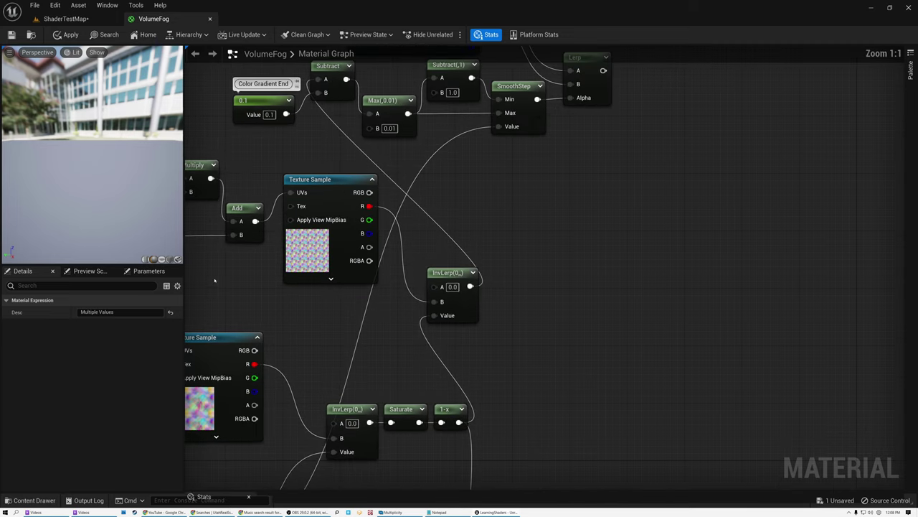
right_drag(232, 285, 494, 215)
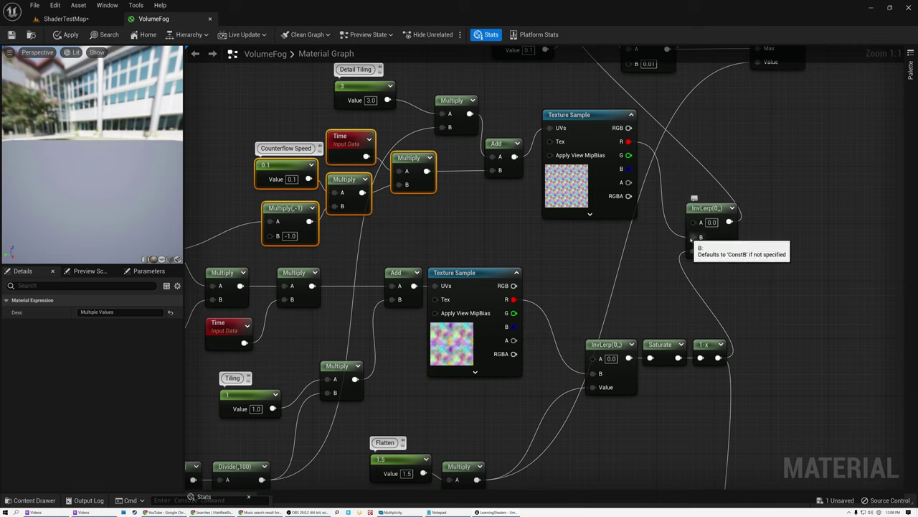
Step: Move the detail branch's InvLerp right of the base branch's 1-x node, and trace the base InvLerp, Saturate and 1-x chain into it
drag(702, 210, 811, 274)
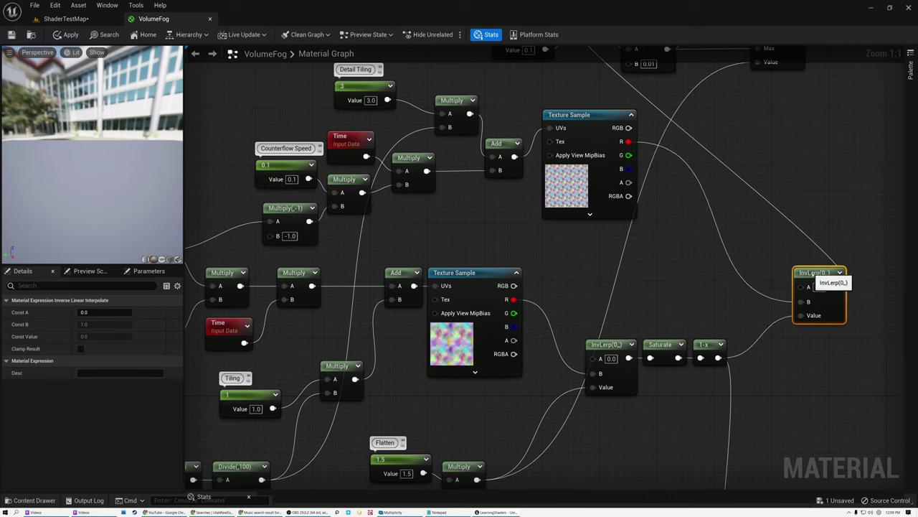
right_drag(668, 317, 637, 244)
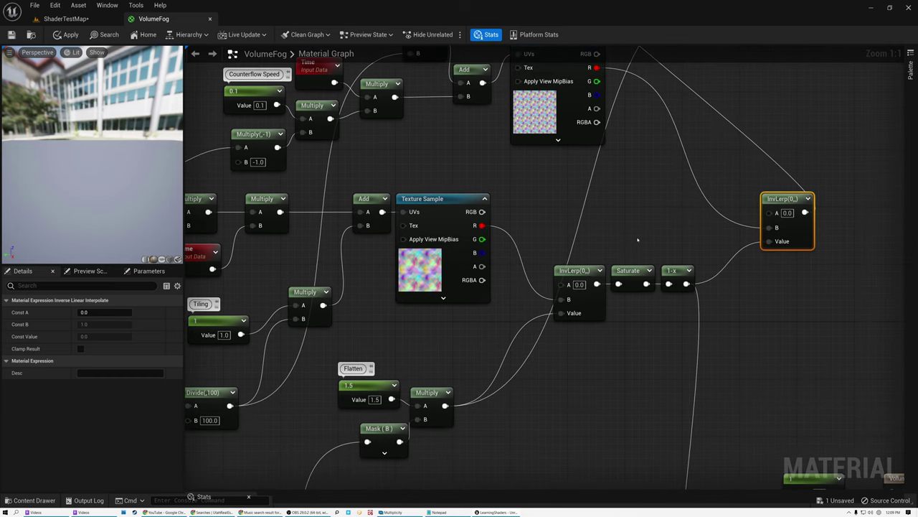
click(564, 268)
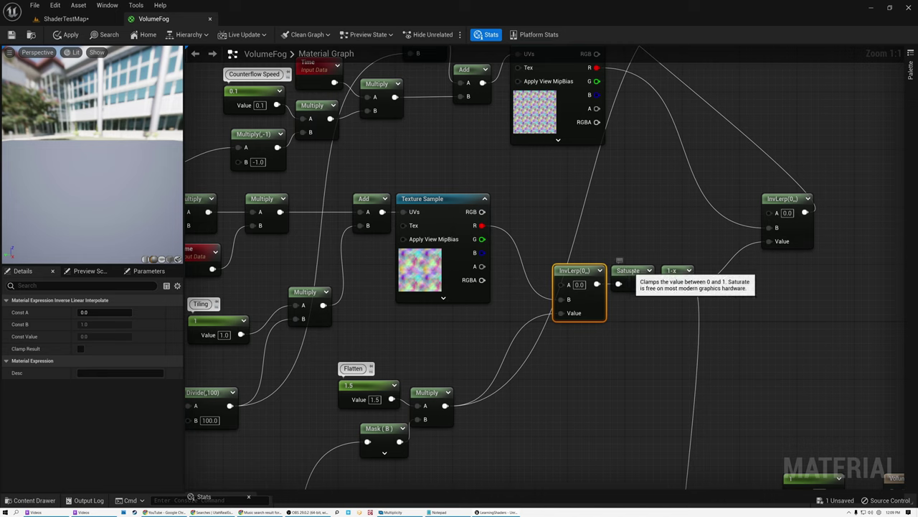
click(623, 271)
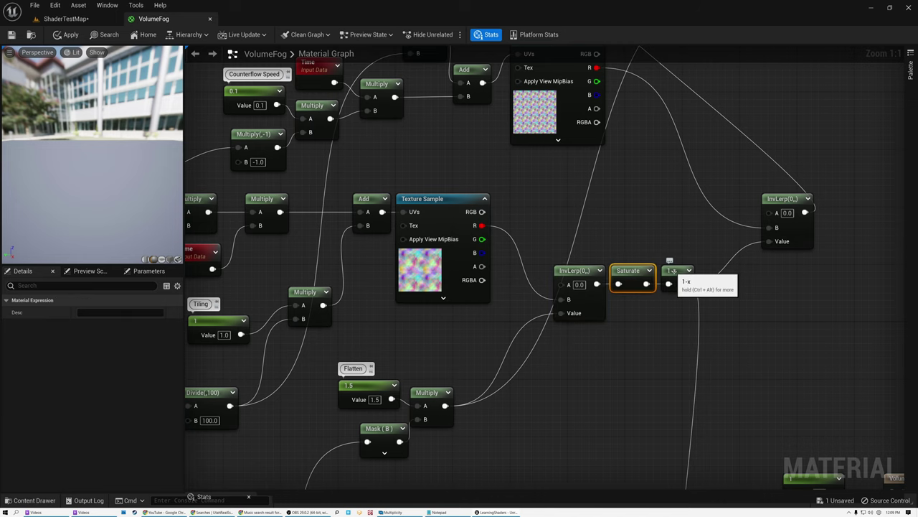
right_drag(696, 232, 588, 282)
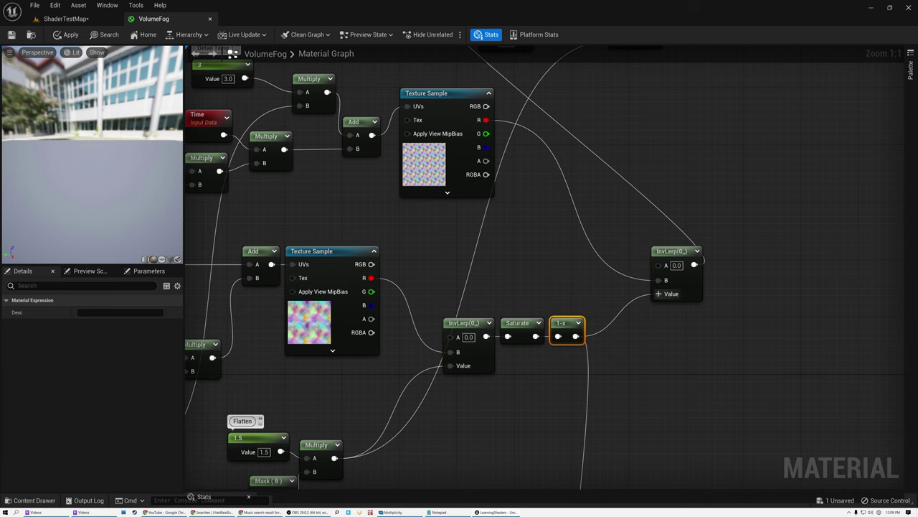
Step: Move the detail branch's InvLerp down beside the 1-x node and connect its output to input A of the Multiply feeding Extinction
right_drag(595, 204, 609, 237)
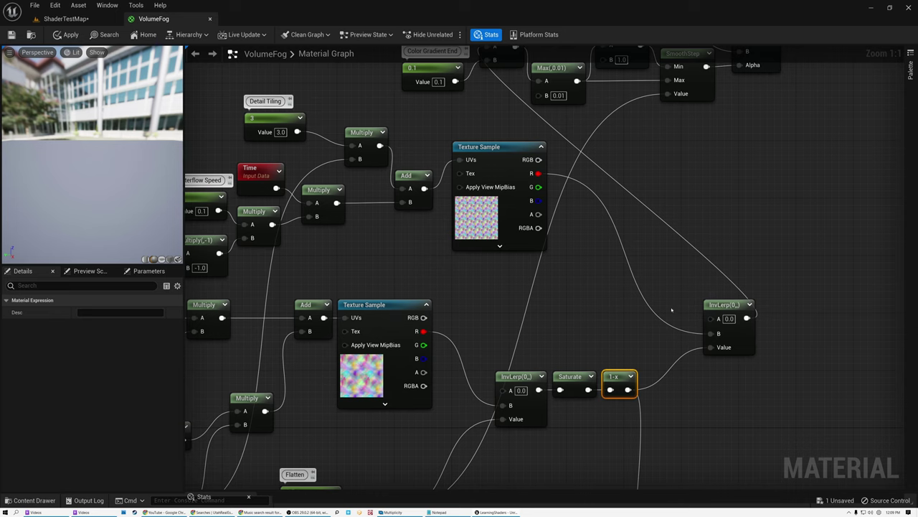
right_drag(621, 313, 400, 142)
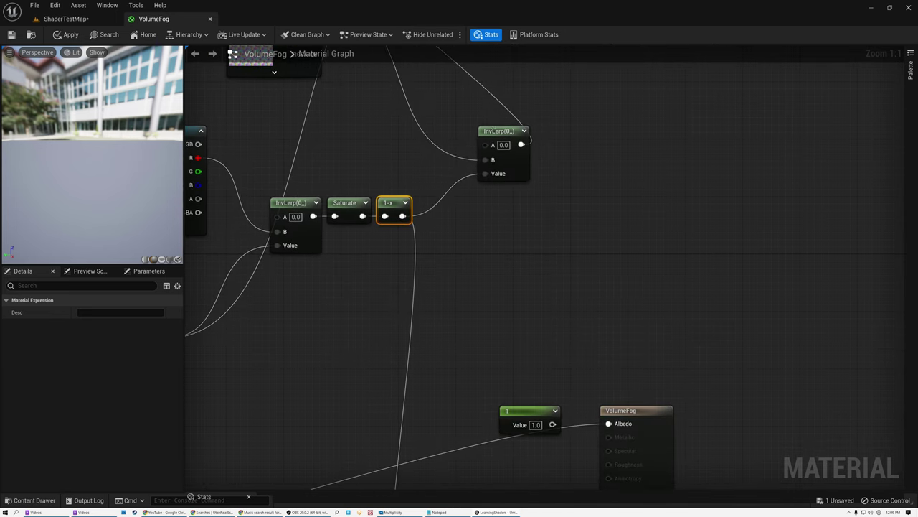
drag(498, 136, 481, 173)
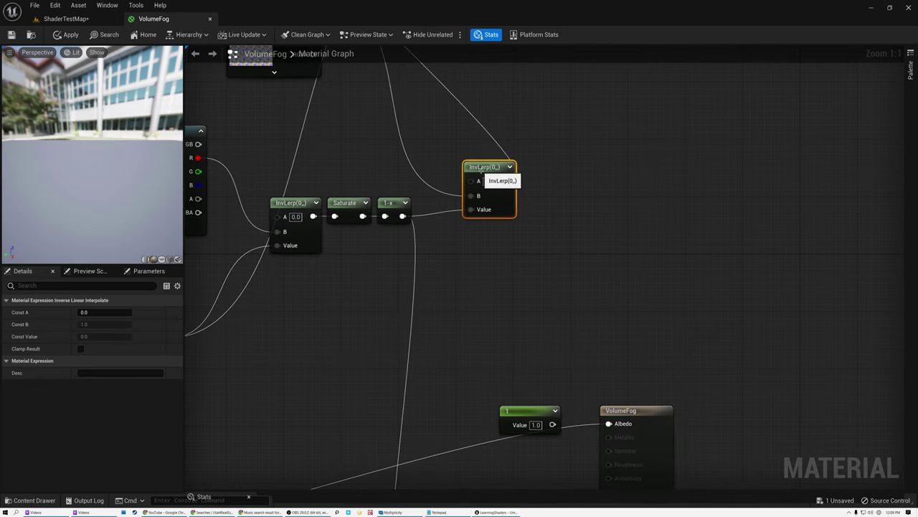
scroll(509, 225, down, 4)
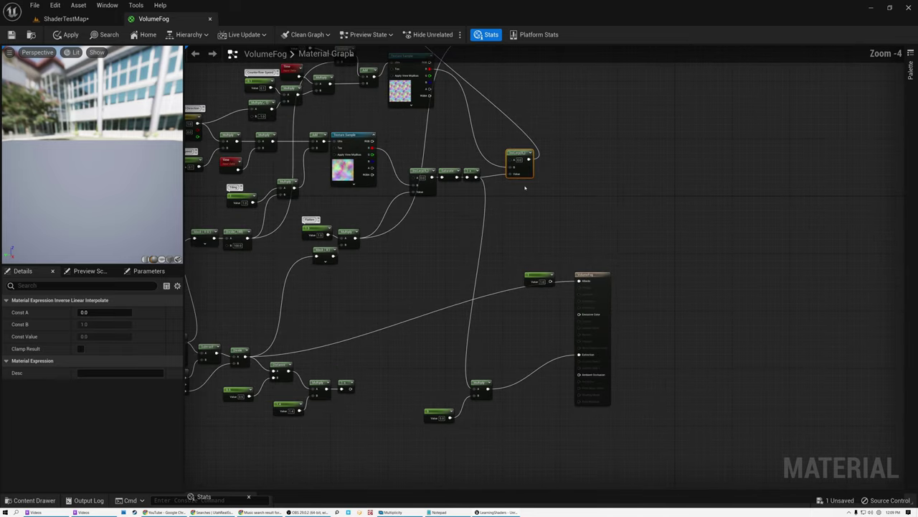
drag(529, 159, 473, 386)
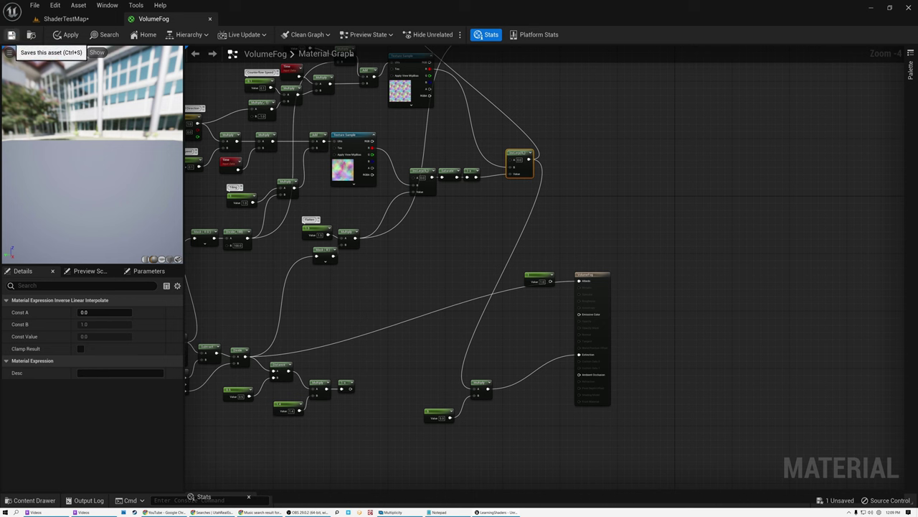
Step: Switch to the ShaderTestMap level and inspect the fog volume over the cobblestones from several sides
click(66, 19)
alt+drag(459, 287, 531, 287)
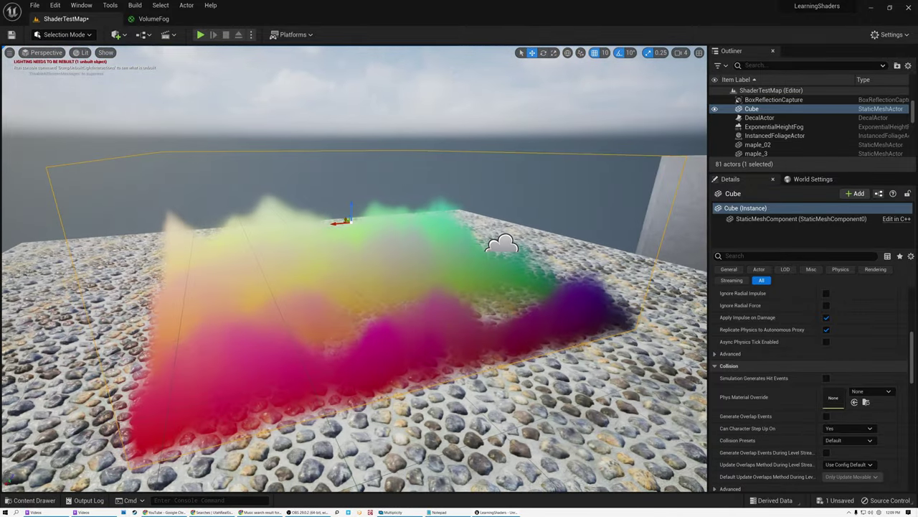
mouse_move(380, 267)
right_down()
mouse_move(387, 287)
mouse_move(391, 273)
right_up()
alt+drag(391, 273, 147, 244)
mouse_move(351, 269)
right_down()
mouse_move(353, 288)
mouse_move(350, 255)
right_up()
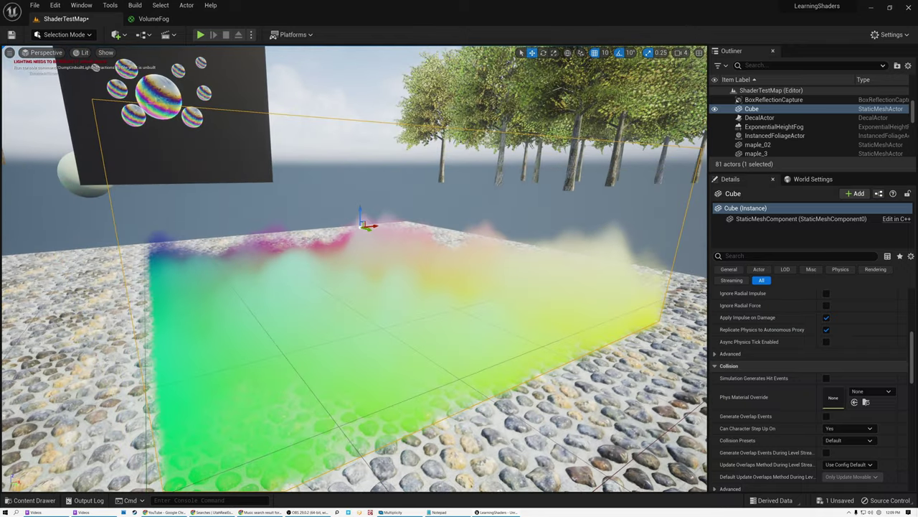
alt+drag(351, 255, 566, 280)
right_drag(380, 264, 383, 278)
alt+drag(382, 279, 380, 239)
alt+drag(397, 330, 402, 300)
Step: Return to the VolumeFog graph, nudge the 1,0.462,0.287 colour constant up, and move the Lerp up beside the two colour constants
click(152, 19)
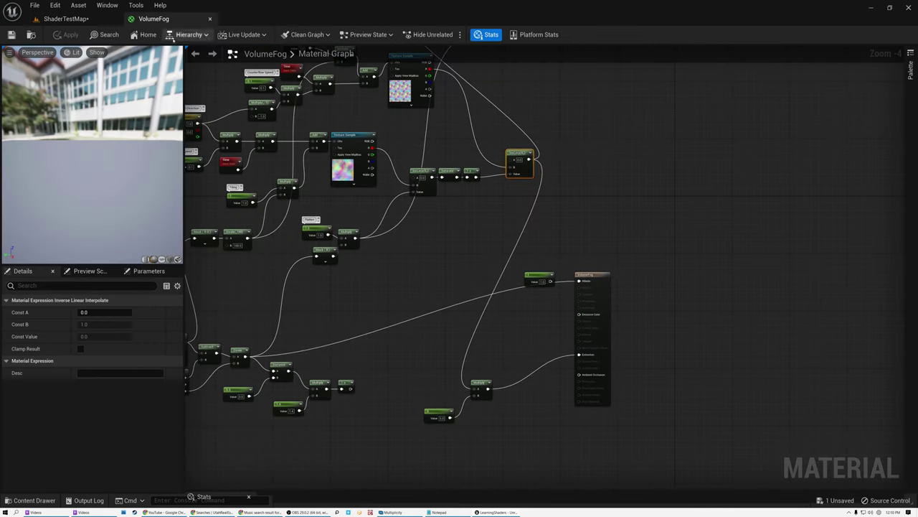
right_drag(528, 96, 474, 320)
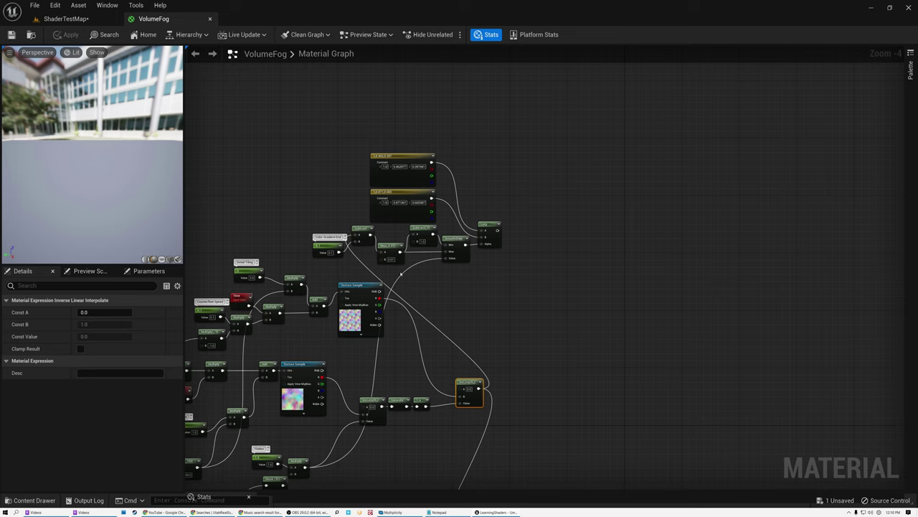
scroll(331, 243, up, 5)
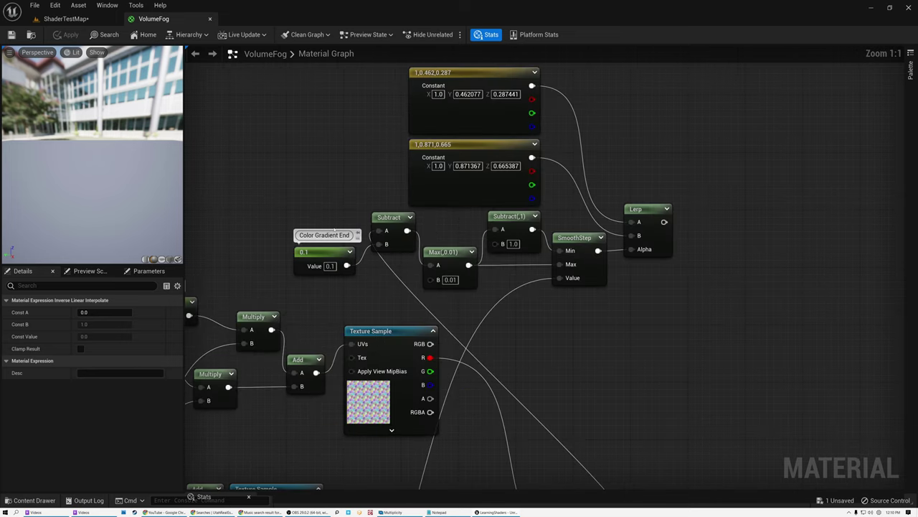
scroll(335, 229, up, 5)
right_drag(358, 156, 293, 317)
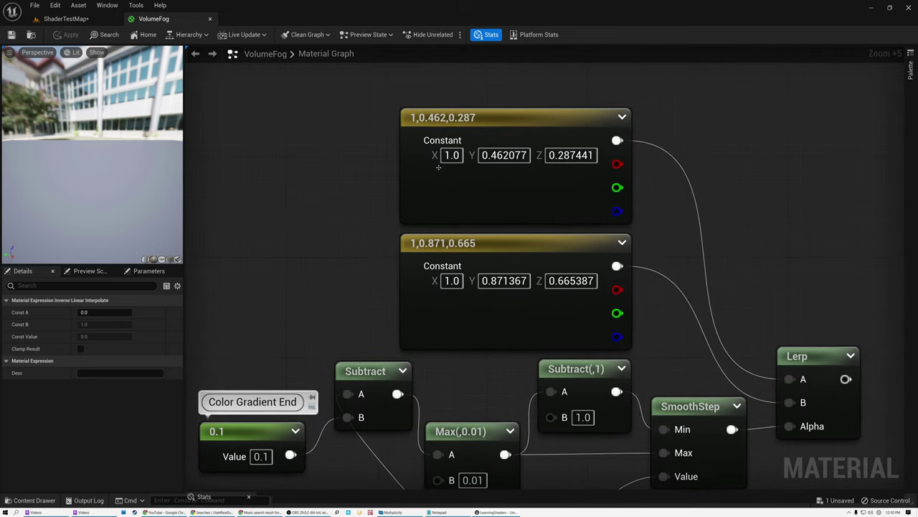
drag(510, 122, 510, 110)
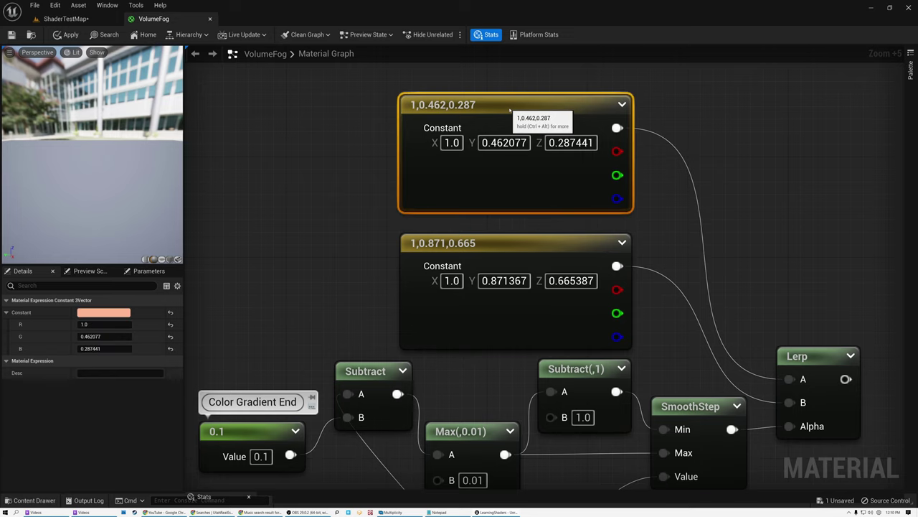
click(513, 245)
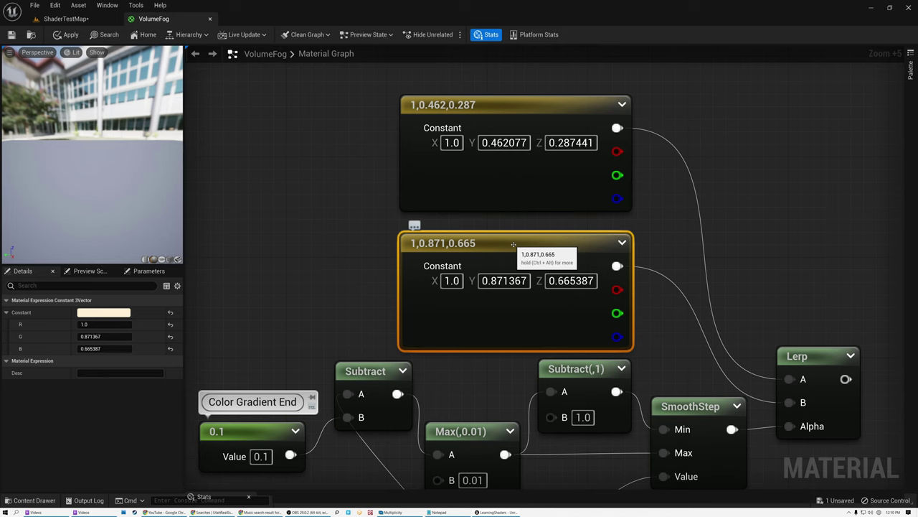
right_drag(662, 242, 648, 221)
drag(781, 336, 804, 183)
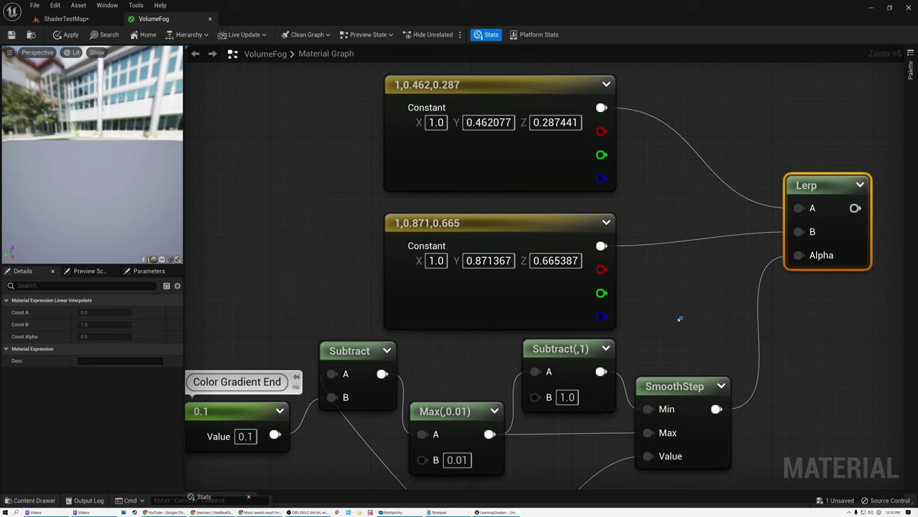
Step: Move the detail branch's InvLerp slightly up and left, below the colour gradient nodes it feeds
right_drag(678, 284, 666, 272)
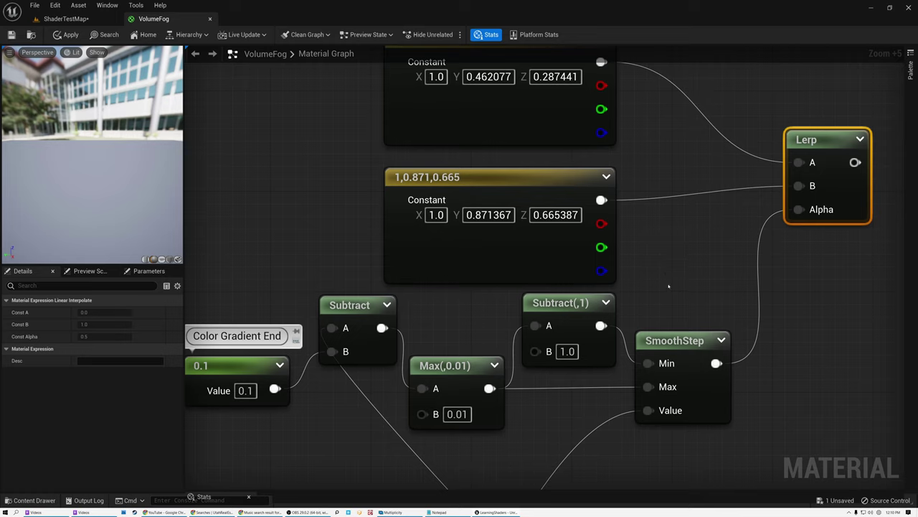
scroll(666, 272, down, 6)
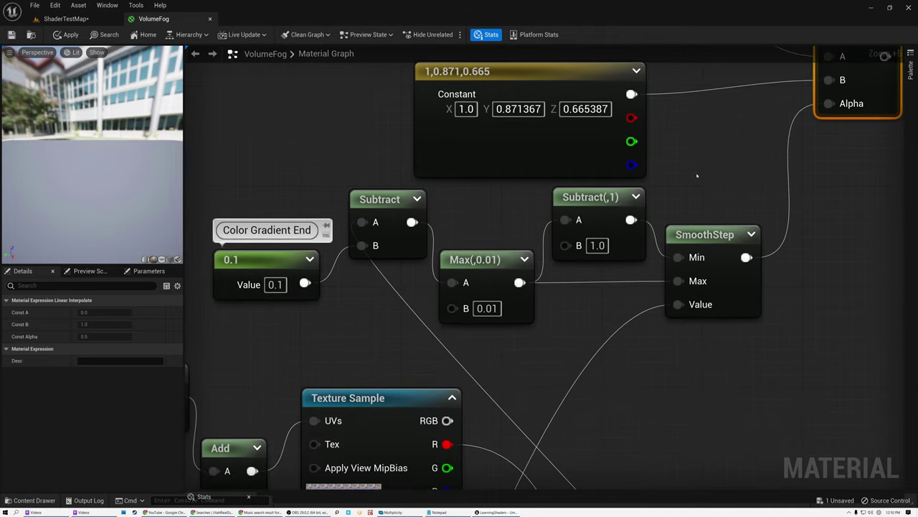
right_drag(697, 322, 629, 263)
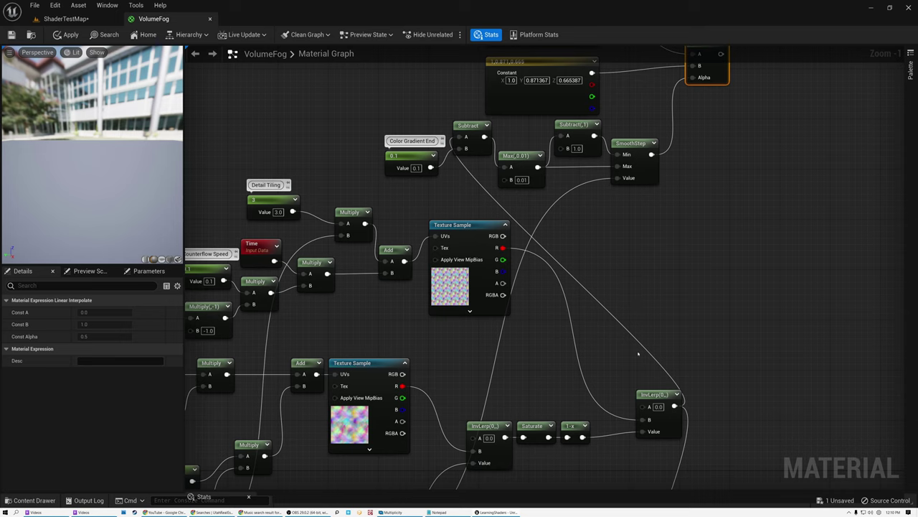
drag(654, 395, 634, 358)
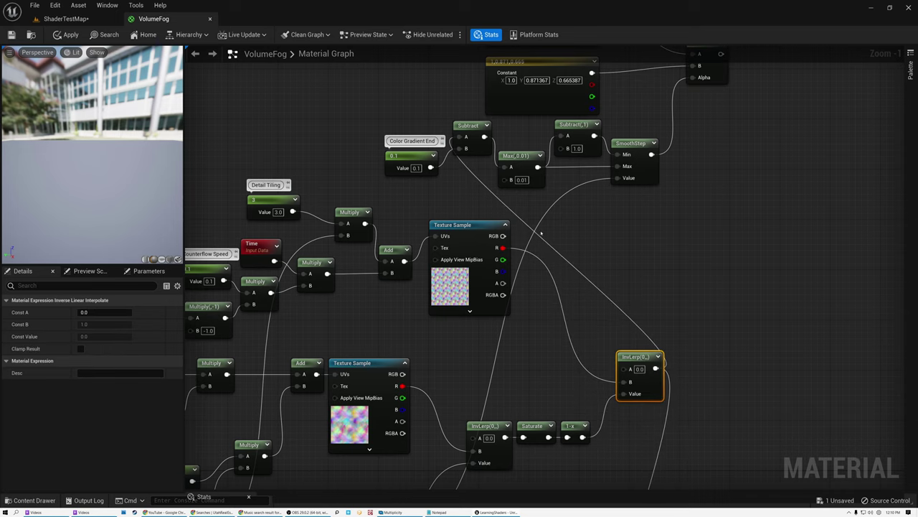
Step: Examine how Color Gradient End, Subtract, Max(,0.01) and Subtract(,1) drive the SmoothStep's Min and Max inputs
scroll(411, 105, up, 1)
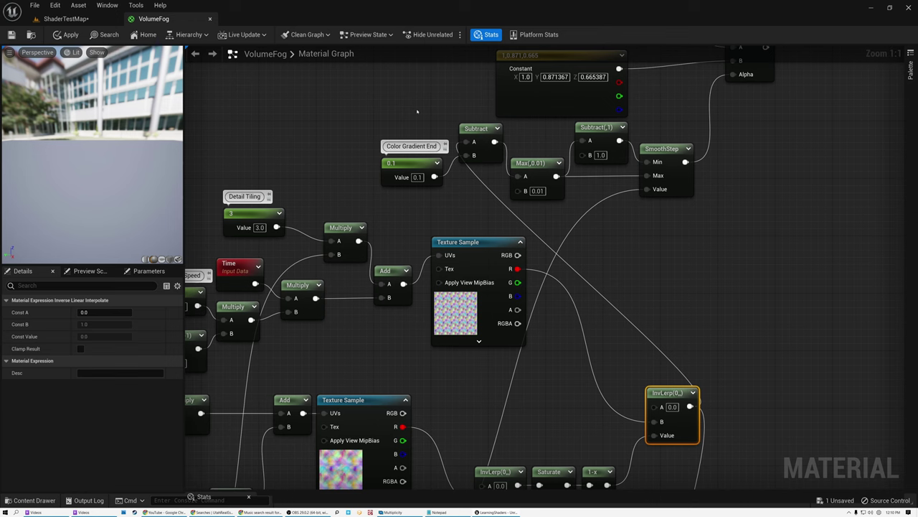
scroll(410, 110, up, 4)
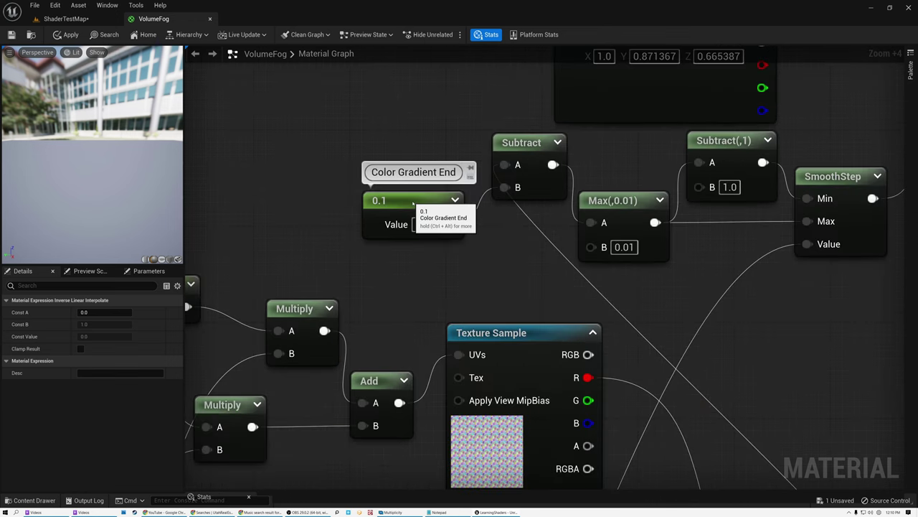
click(418, 207)
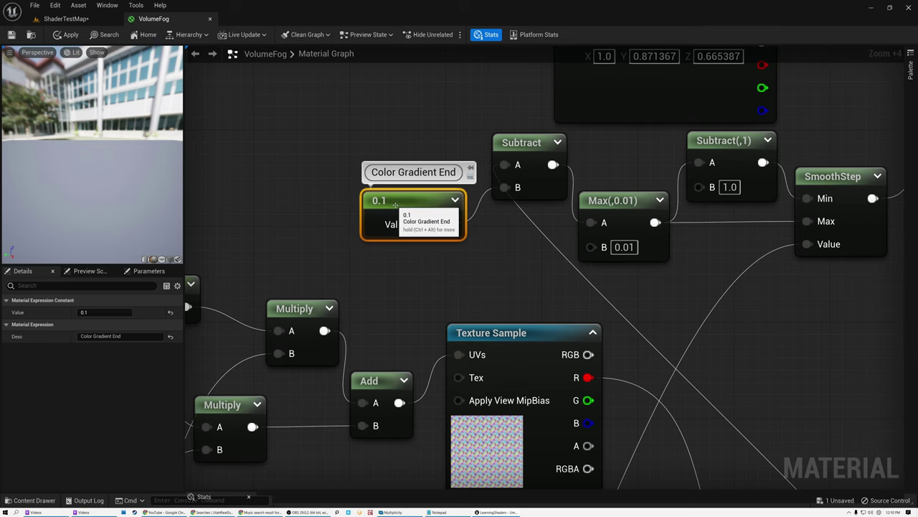
right_drag(637, 156, 413, 209)
scroll(413, 209, up, 1)
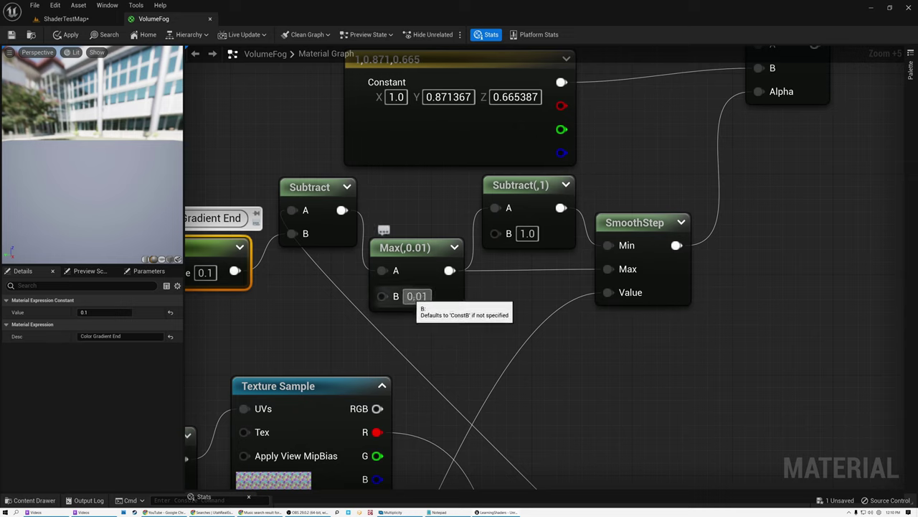
click(411, 248)
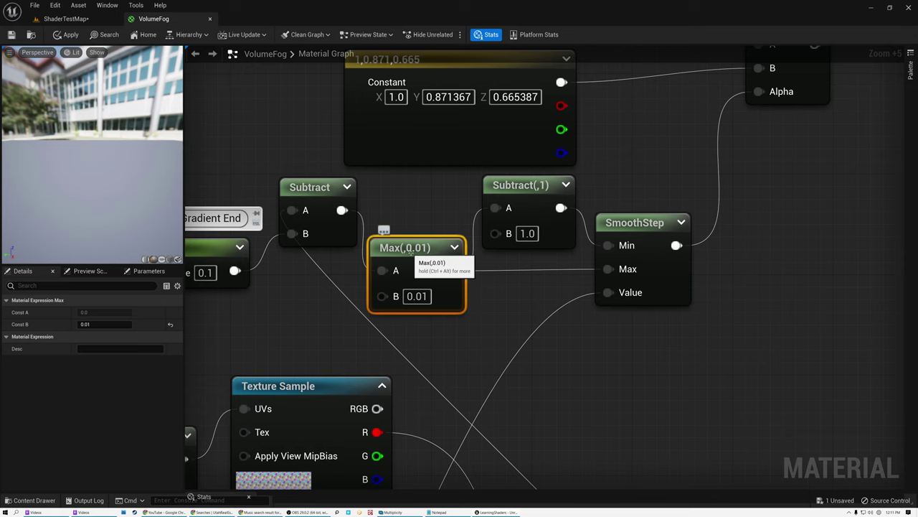
right_drag(416, 209, 363, 209)
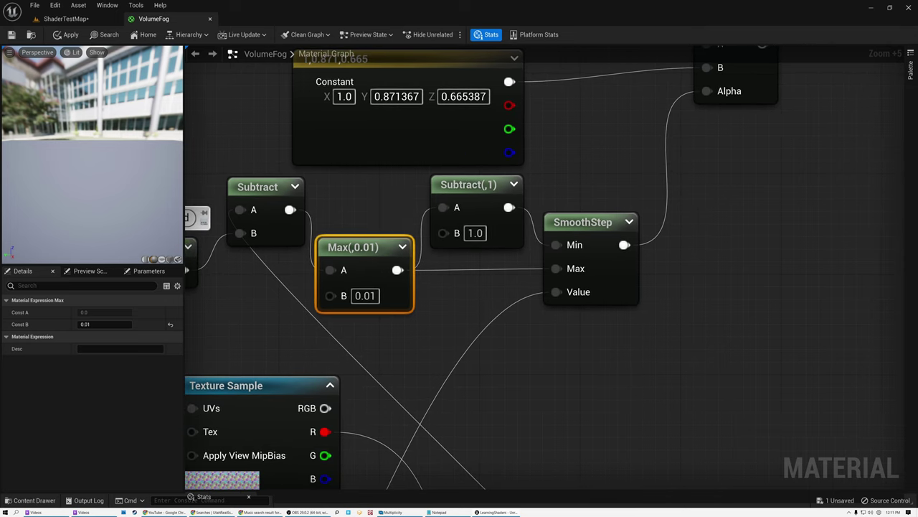
click(441, 184)
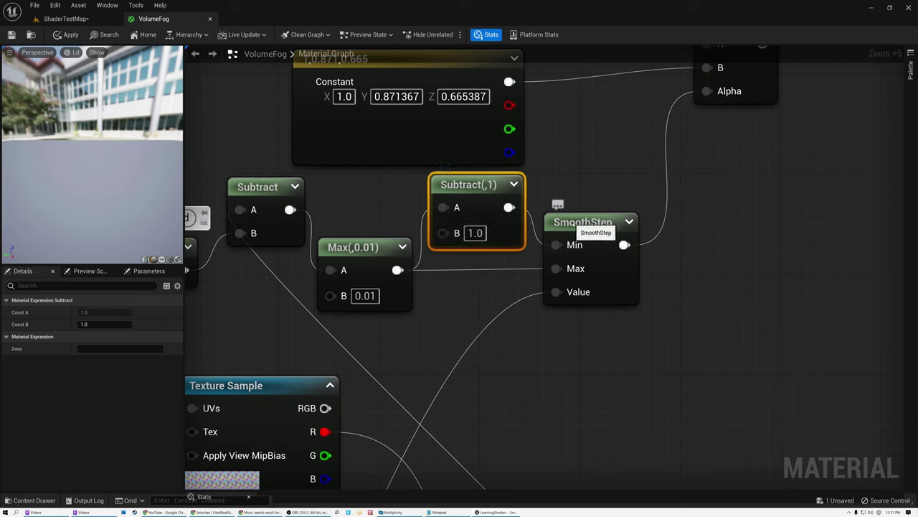
click(578, 223)
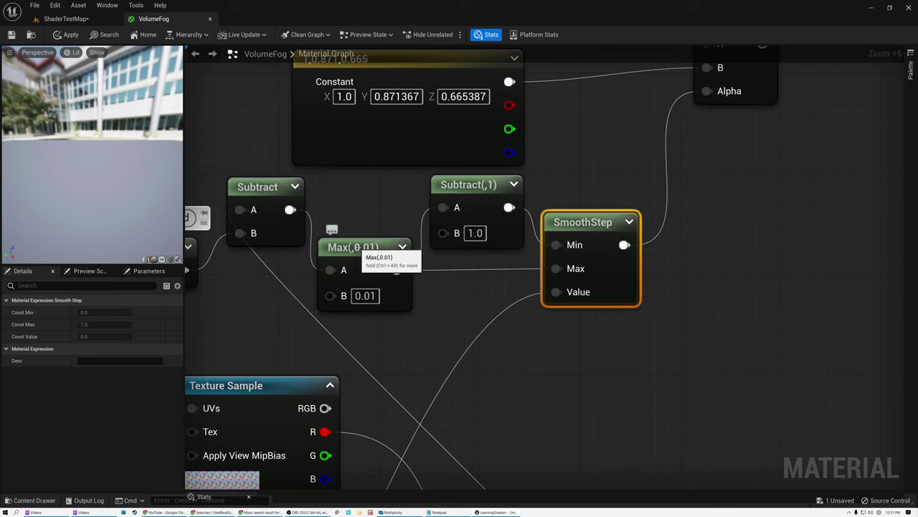
click(388, 268)
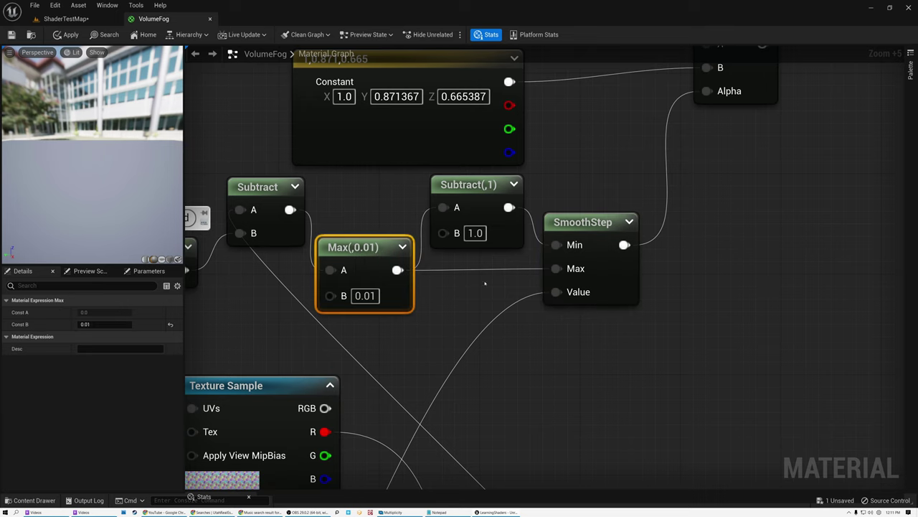
Step: Trace the SmoothStep's Value input back to the Flatten and Mask (B) Multiply, and shift the Mask (B) node slightly left
scroll(460, 294, down, 3)
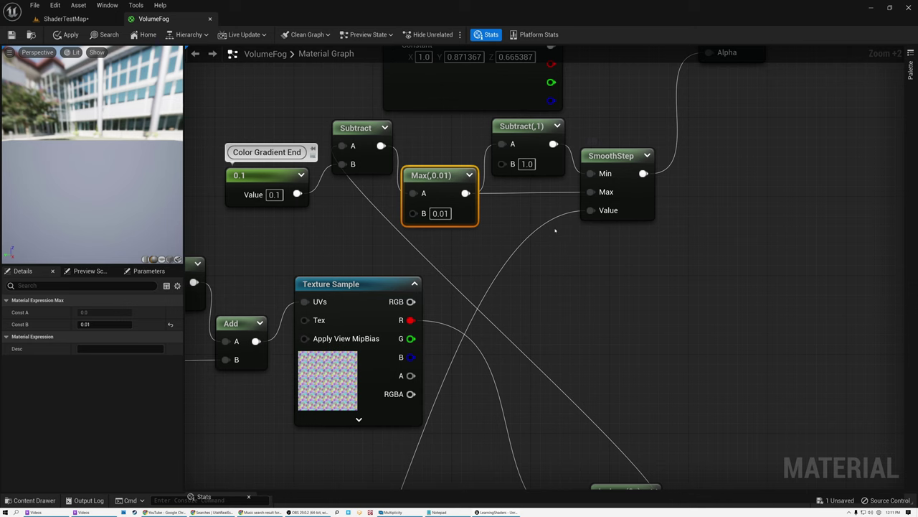
scroll(554, 230, down, 3)
right_drag(539, 258, 510, 187)
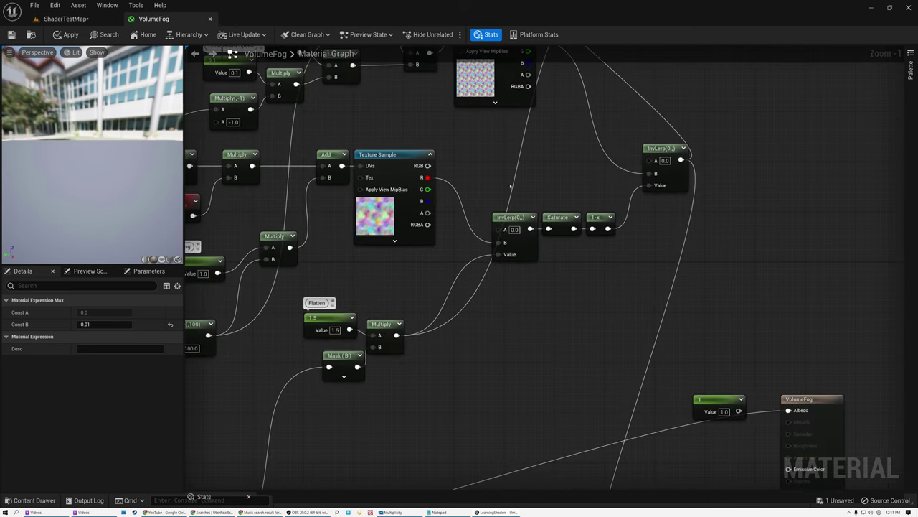
scroll(316, 319, up, 1)
drag(295, 307, 397, 390)
right_drag(386, 404, 612, 200)
right_drag(632, 93, 547, 196)
click(538, 223)
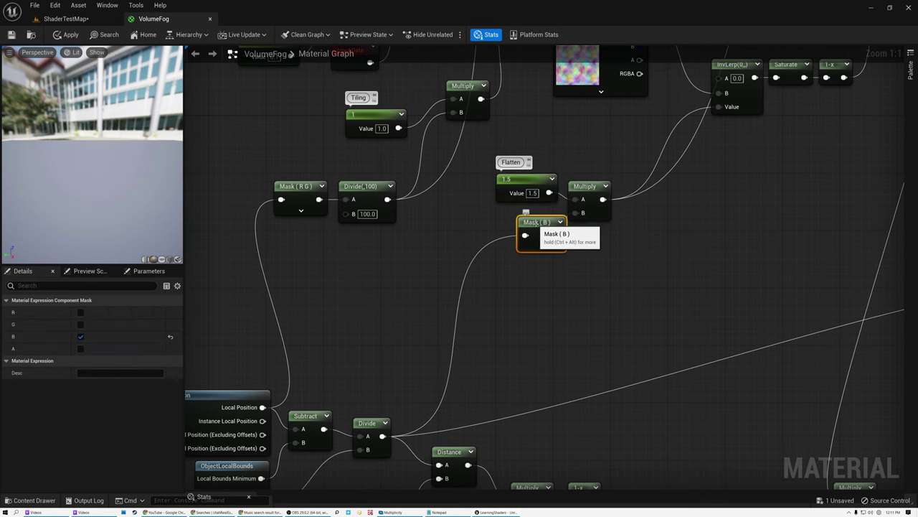
drag(538, 223, 523, 224)
right_drag(645, 150, 540, 256)
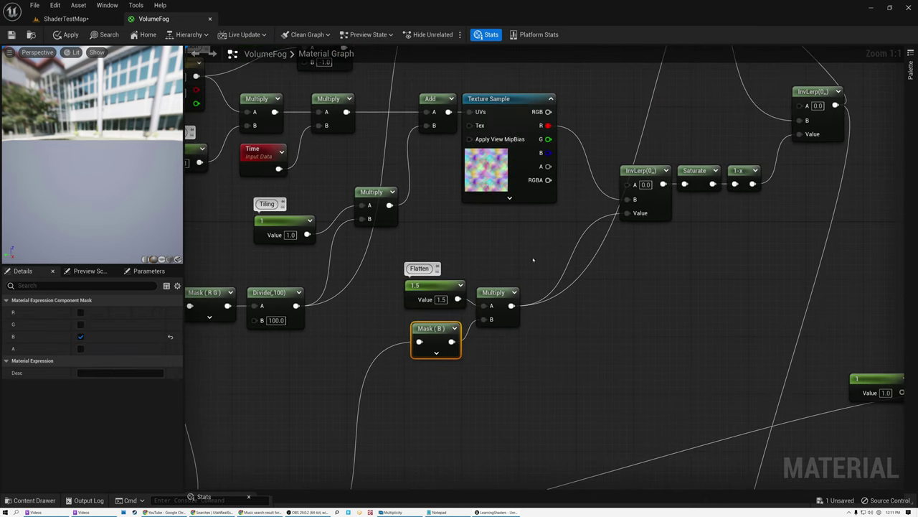
drag(417, 244, 503, 383)
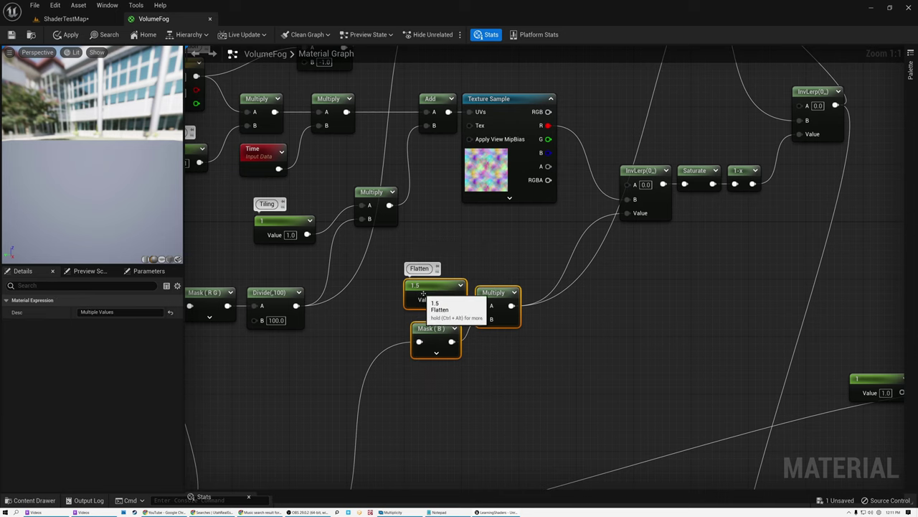
Step: Follow the height value back to the SmoothStep, and move both colour constants feeding the Lerp slightly up
right_drag(582, 206, 349, 482)
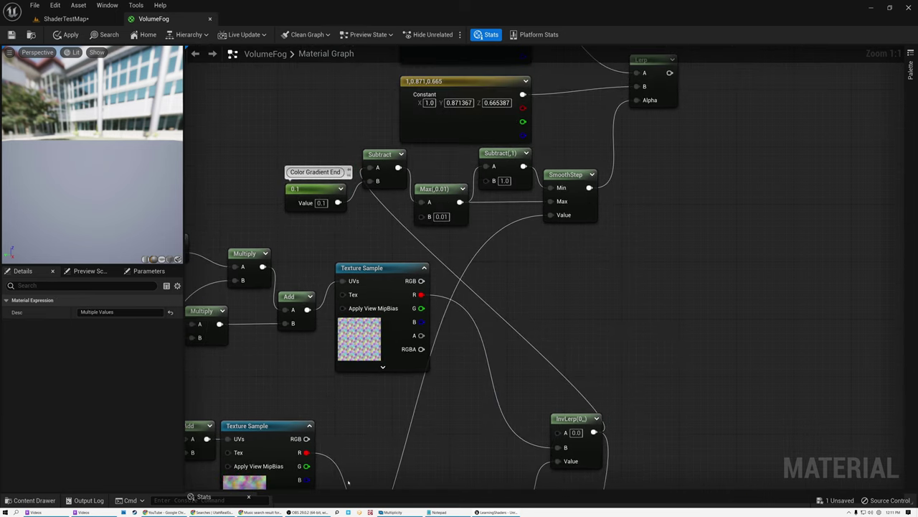
right_drag(515, 277, 483, 306)
click(505, 256)
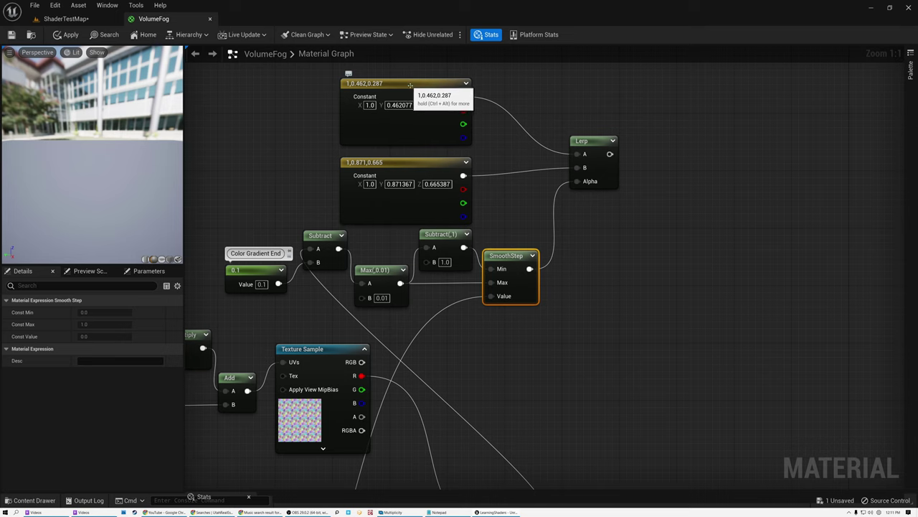
drag(413, 88, 413, 80)
drag(426, 162, 426, 154)
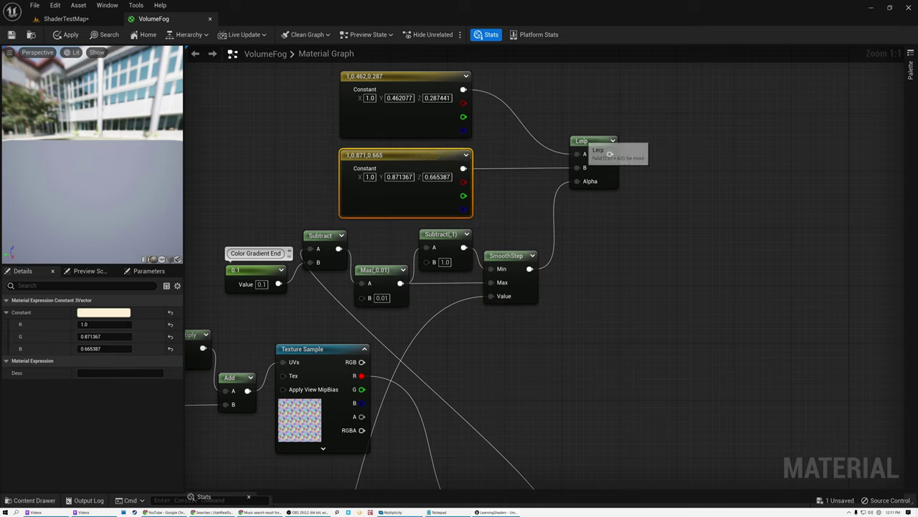
Step: Connect the colour Lerp's output to the VolumeFog Albedo input, apply the material, and view the fog's colour gradient in the level
click(585, 142)
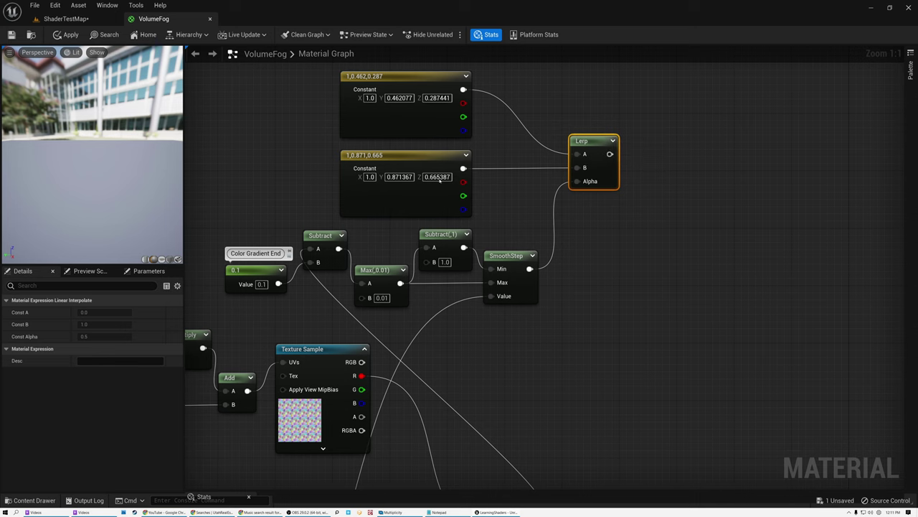
scroll(656, 191, down, 2)
right_drag(641, 238, 584, 201)
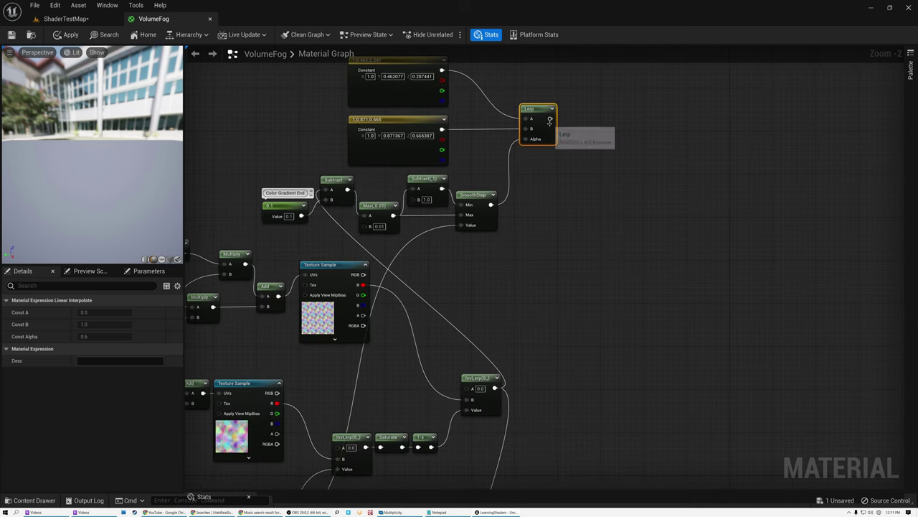
drag(548, 118, 586, 127)
right_drag(443, 112, 453, 381)
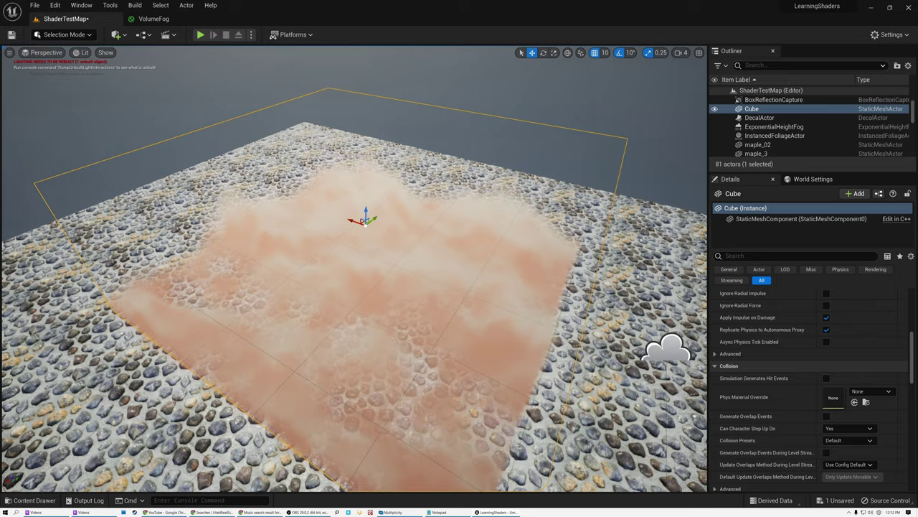
alt+drag(367, 287, 502, 266)
alt+drag(337, 237, 411, 265)
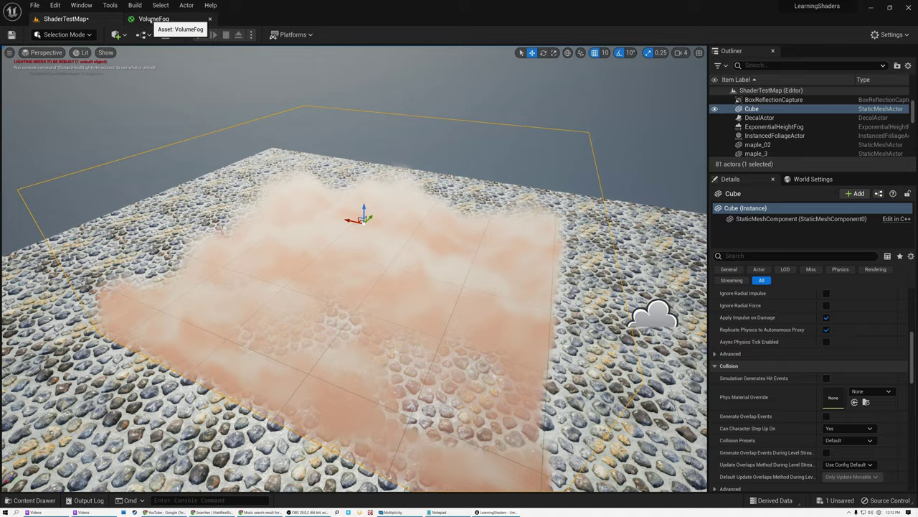
Step: In the VolumeFog graph, move the whole base noise branch, from Wind Direction through the 1-x node, further down
click(150, 19)
scroll(424, 208, down, 2)
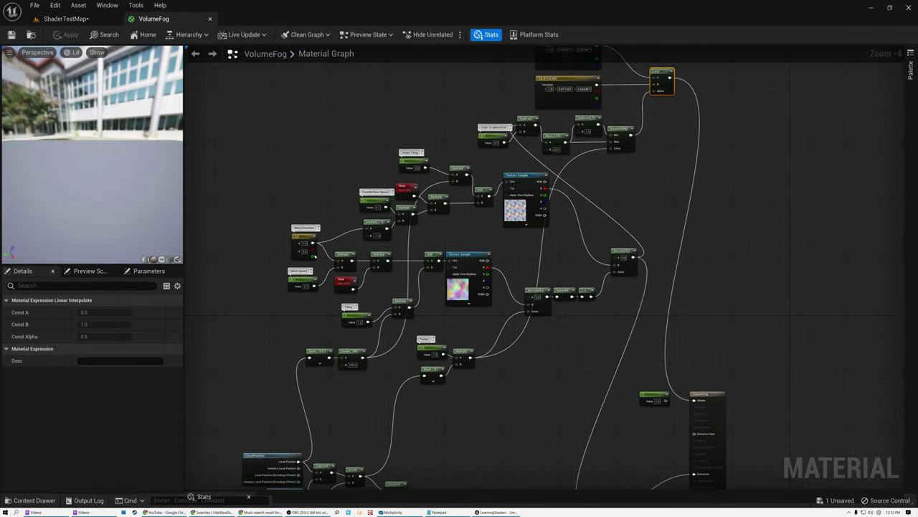
drag(500, 315, 586, 373)
scroll(526, 290, up, 2)
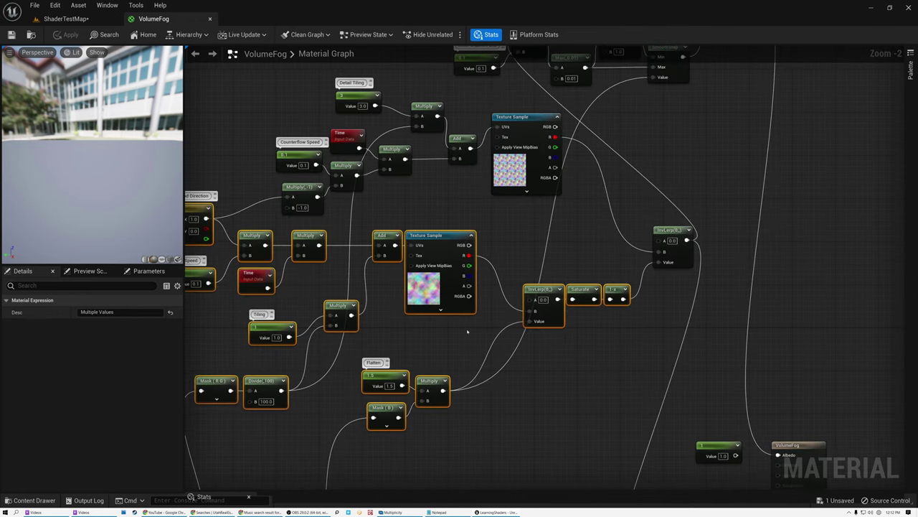
right_drag(464, 333, 536, 216)
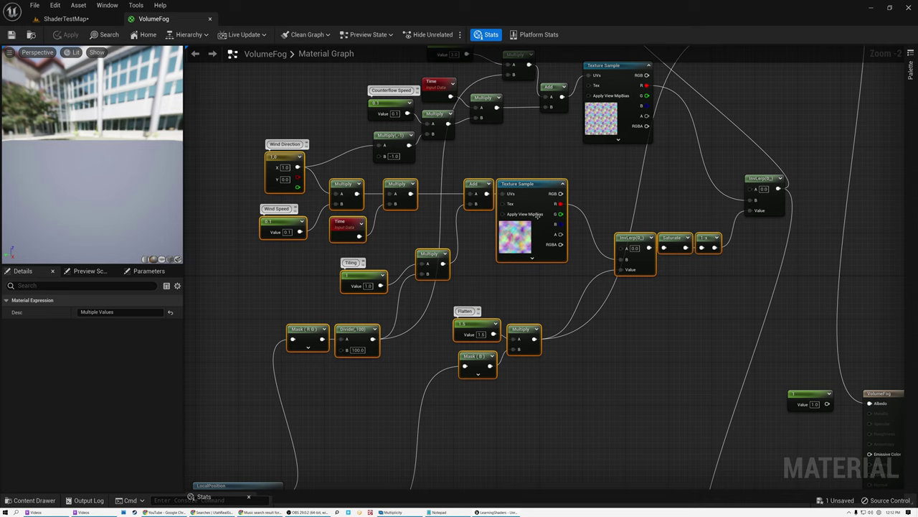
drag(525, 188, 525, 242)
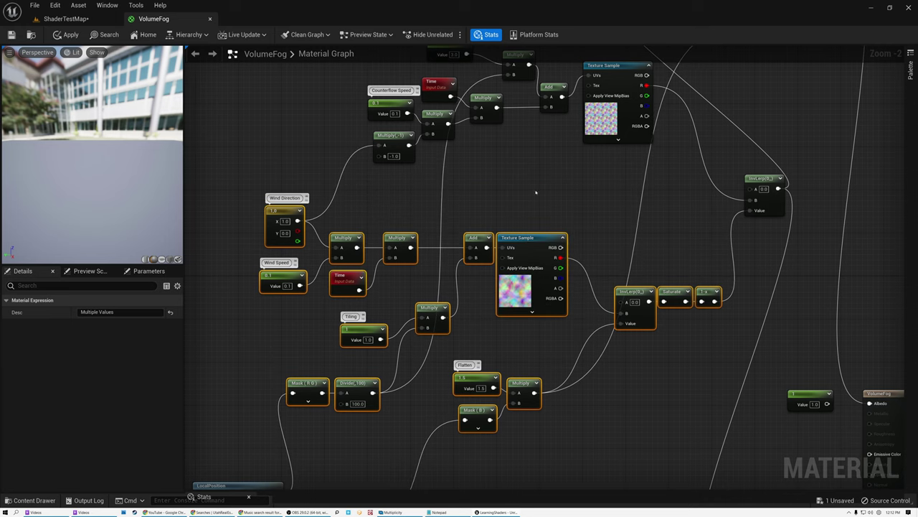
Step: Shift the detail noise branch to the left, and move the colour gradient nodes with their Lerp right and slightly down
right_drag(538, 151, 452, 346)
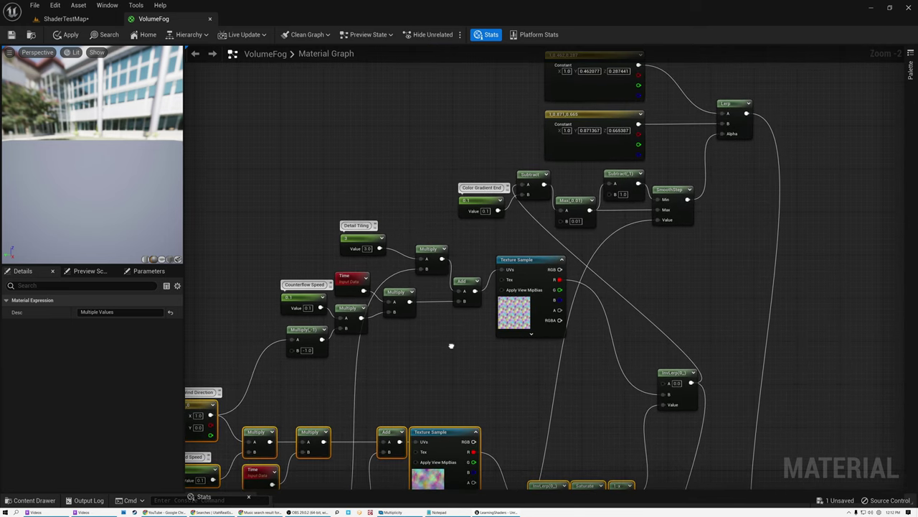
drag(282, 248, 460, 331)
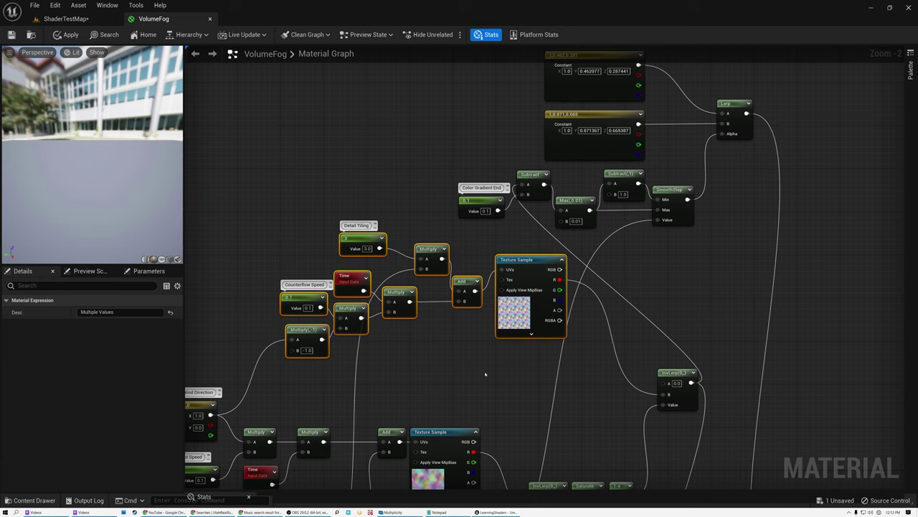
drag(528, 279, 480, 277)
right_drag(689, 254, 648, 311)
drag(449, 131, 733, 267)
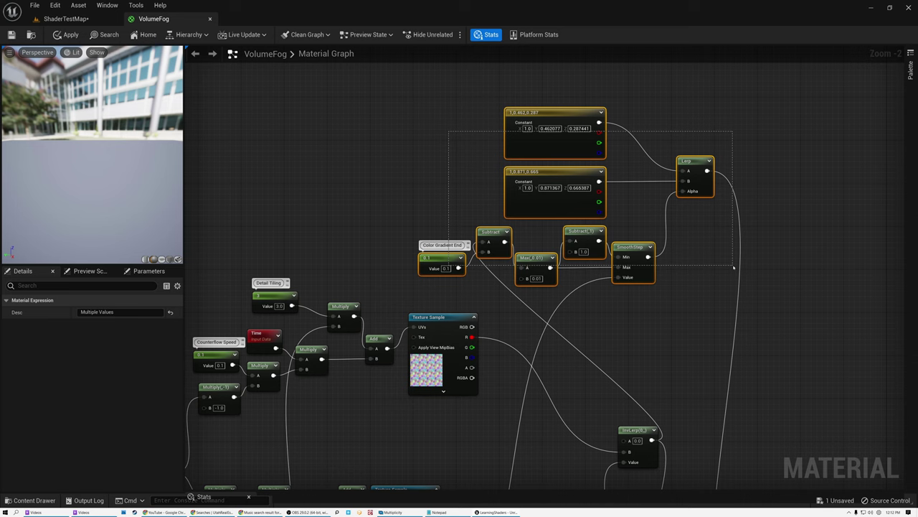
drag(629, 247, 826, 312)
Step: Move the constant 5 that feeds the Extinction Multiply slightly up and right, closer to the Multiply node
right_drag(574, 316, 496, 147)
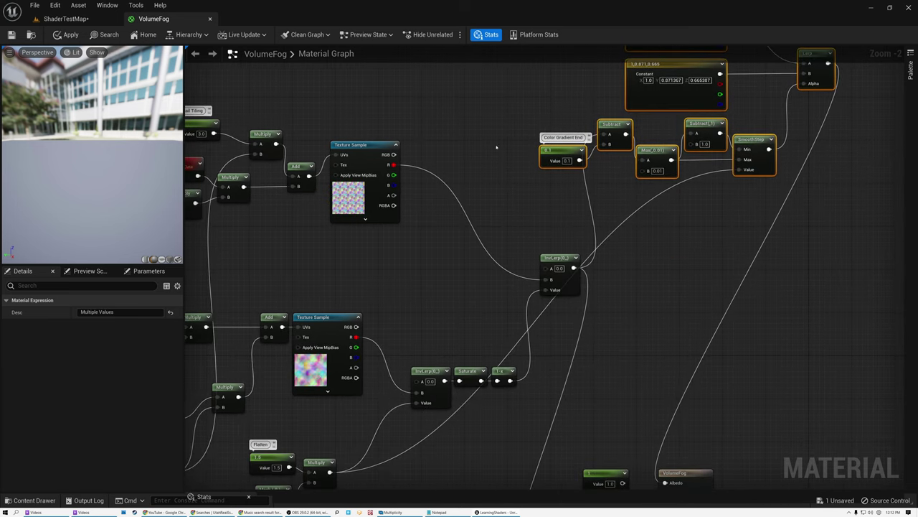
right_drag(527, 224, 579, 66)
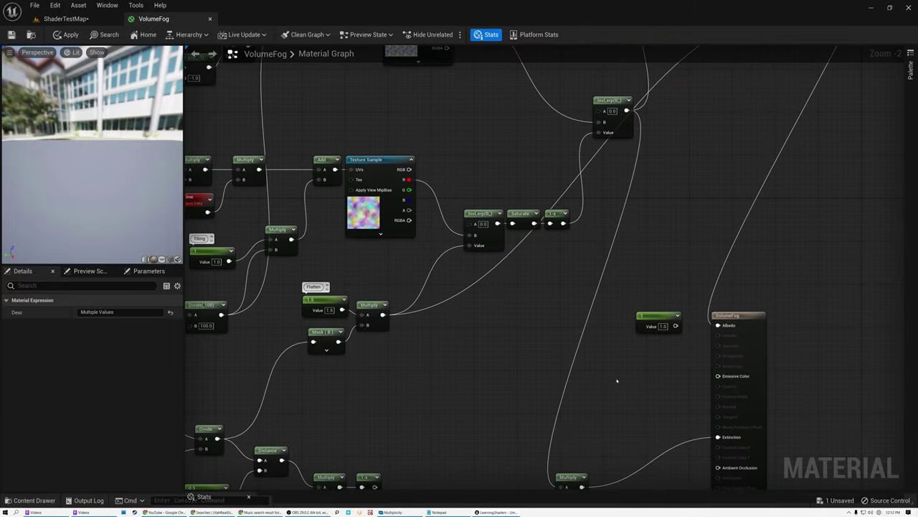
right_drag(601, 435, 619, 339)
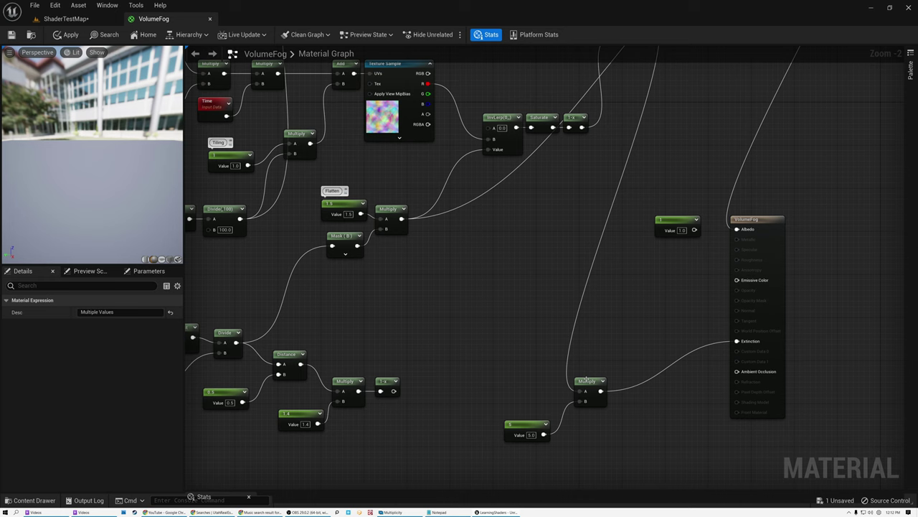
scroll(555, 402, up, 2)
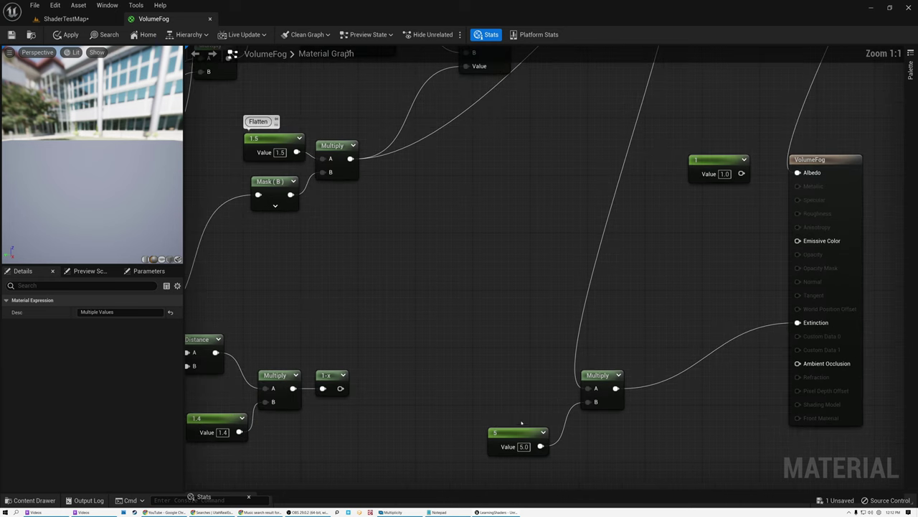
click(528, 422)
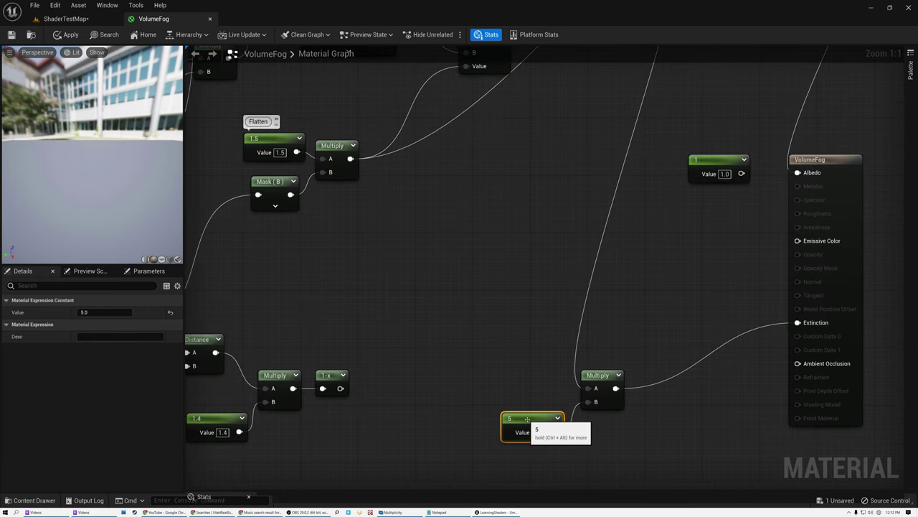
Step: In the ShaderTestMap level, move the fog cube across the cobblestone floor to X 1260, Y 800, and bring its transform values into view
click(63, 19)
alt+drag(459, 316, 96, 248)
alt+drag(216, 211, 221, 287)
alt+right_drag(221, 287, 173, 287)
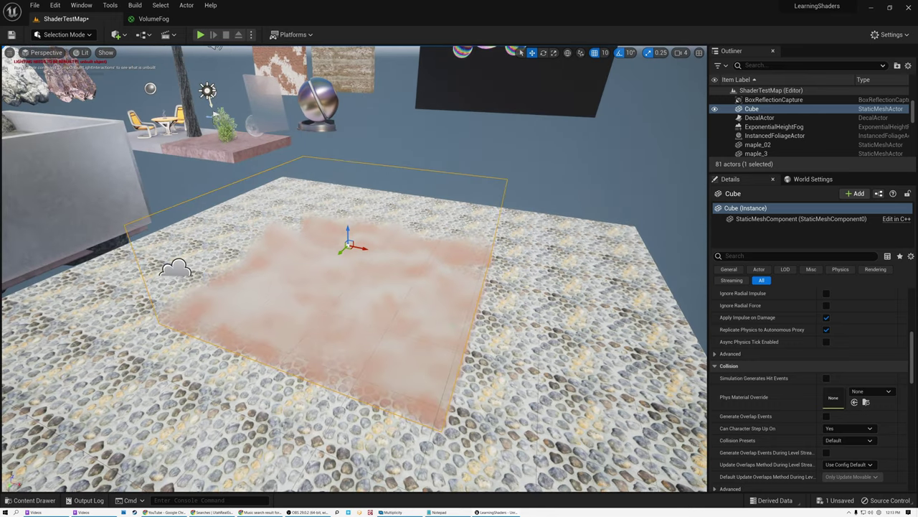
drag(351, 248, 387, 241)
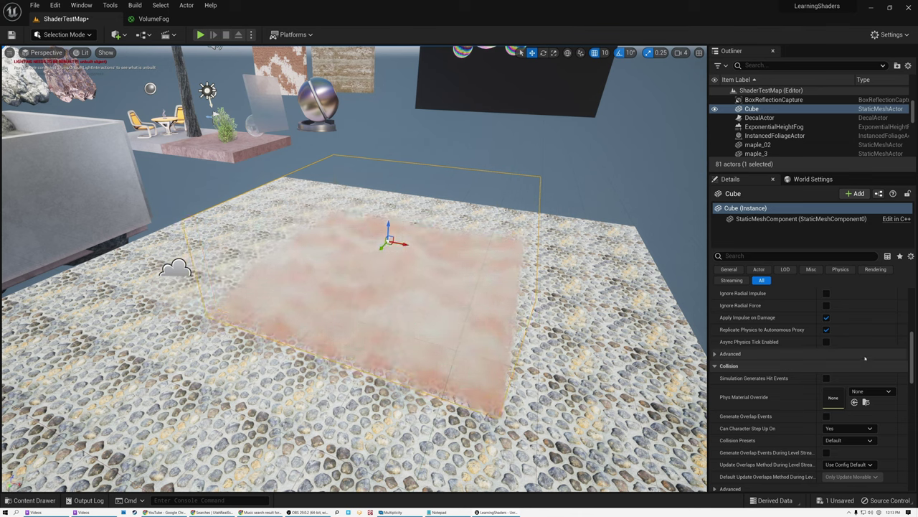
scroll(811, 351, up, 5)
scroll(864, 357, up, 8)
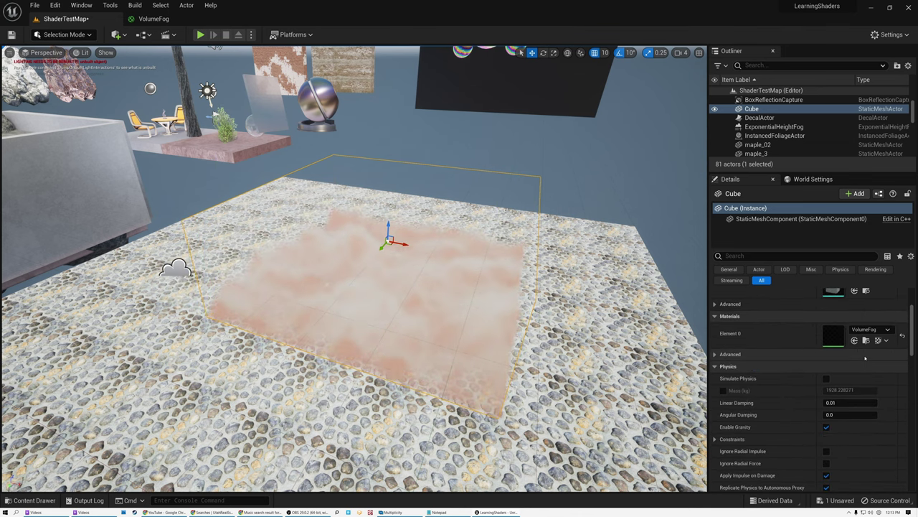
click(840, 330)
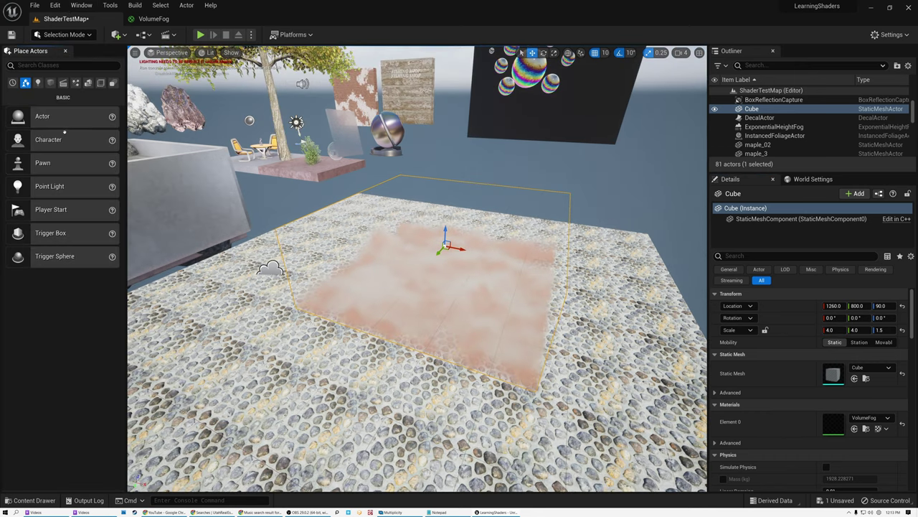
Step: Place a basic Cube shape on the floor beside the fog as a size comparison, and delete it again
click(50, 82)
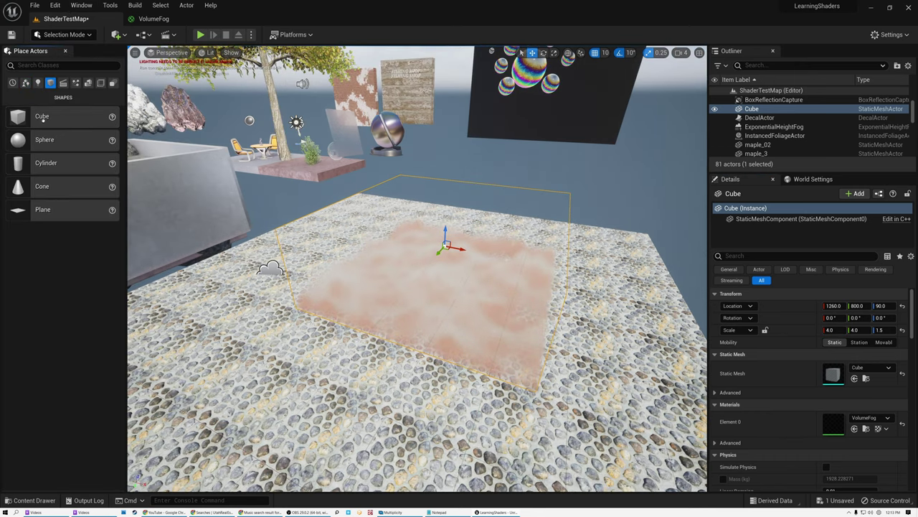
drag(42, 117, 262, 381)
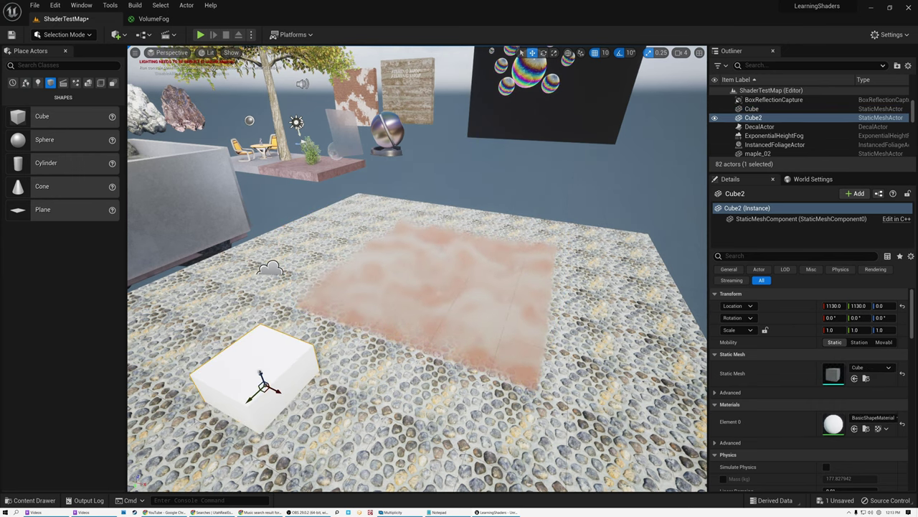
alt+drag(285, 375, 302, 308)
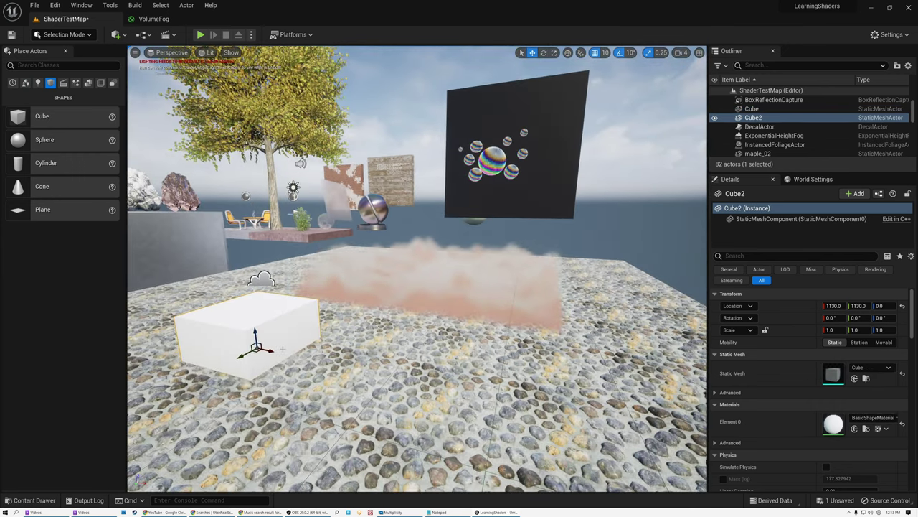
key(Delete)
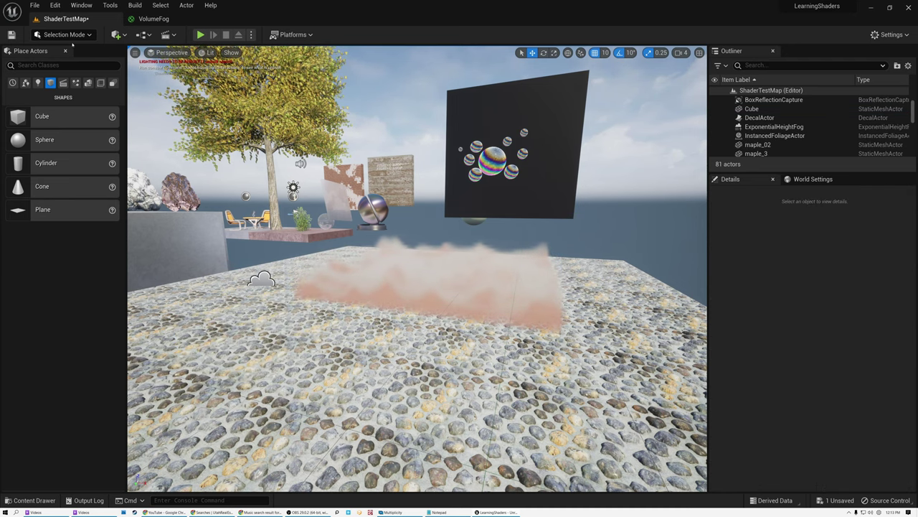
click(65, 51)
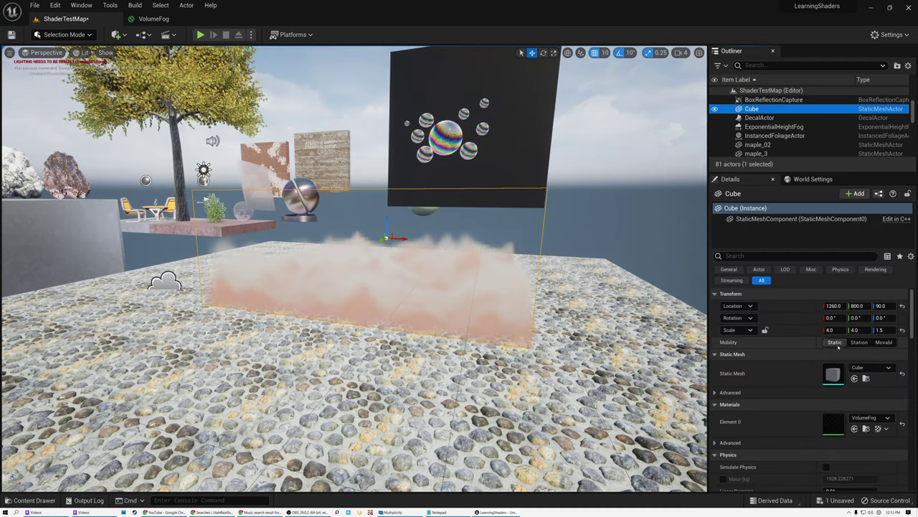
Step: Set the fog cube's scale to 6 in X, 6 in Y and 2 in Z
click(838, 330)
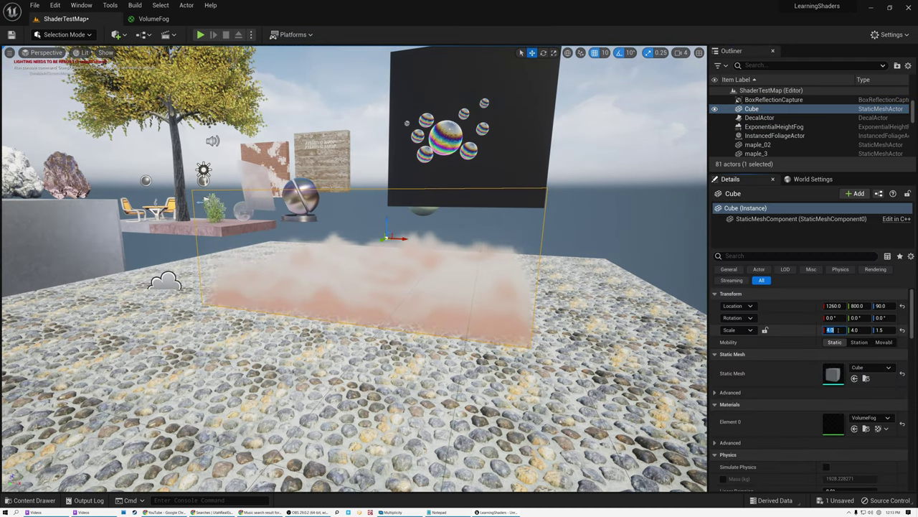
click(861, 330)
text(6)
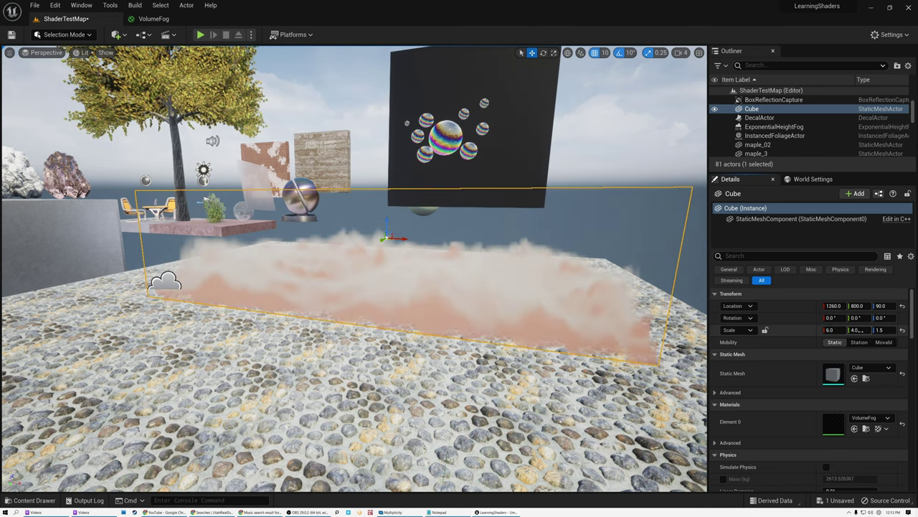
click(887, 330)
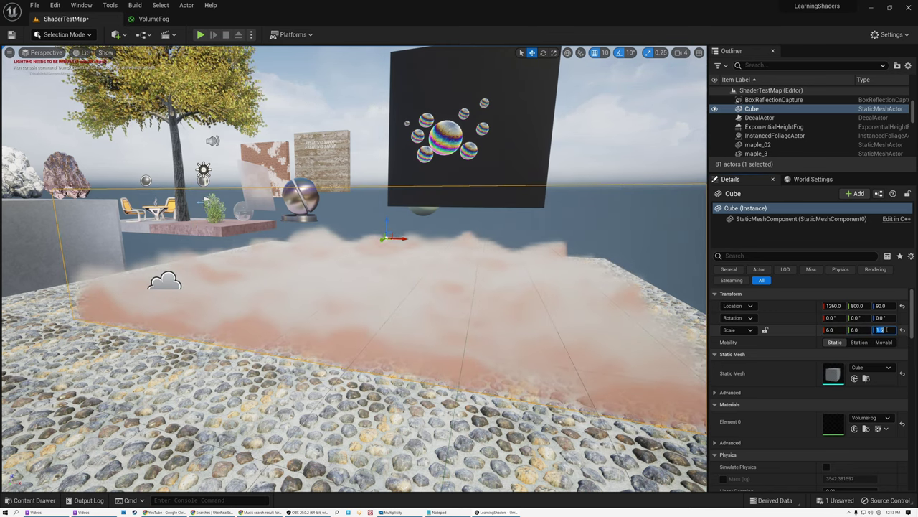
key(Return)
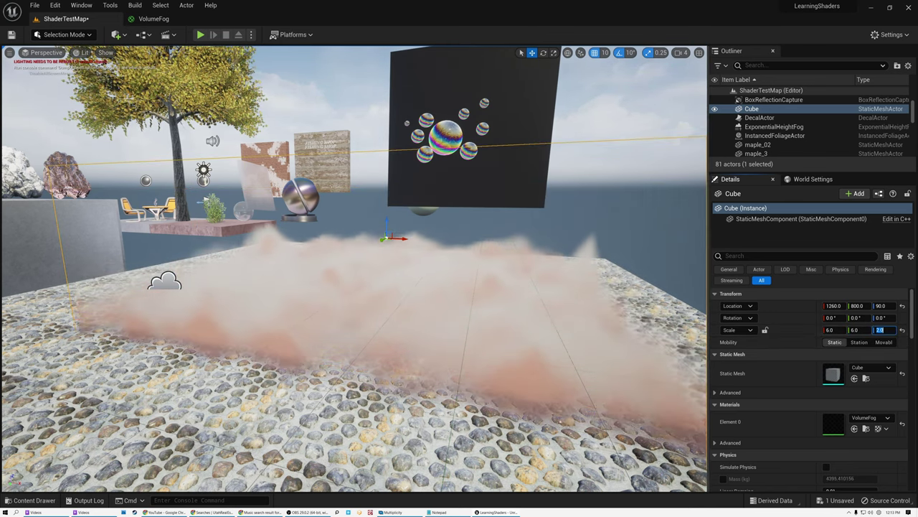
Step: Raise the fog cube to a Z location of 120 and view the enlarged fog from several sides
alt+drag(415, 267, 570, 264)
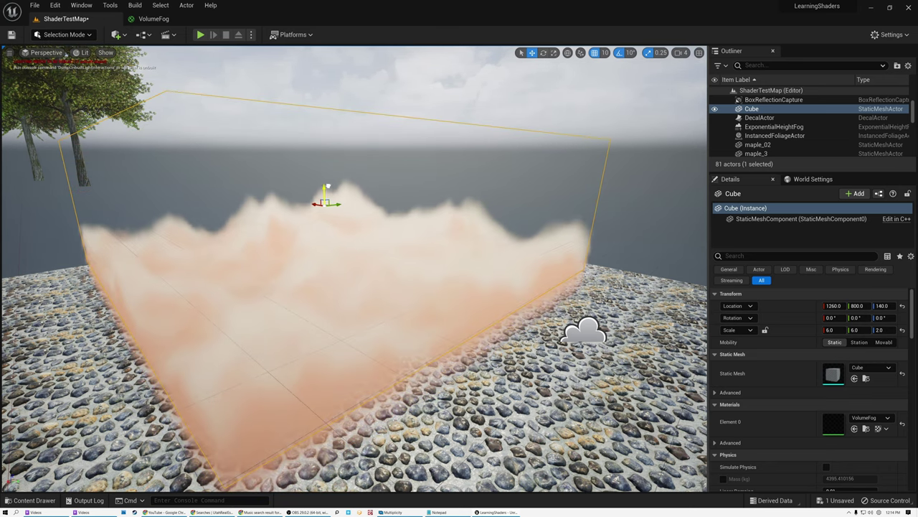
drag(326, 173, 326, 193)
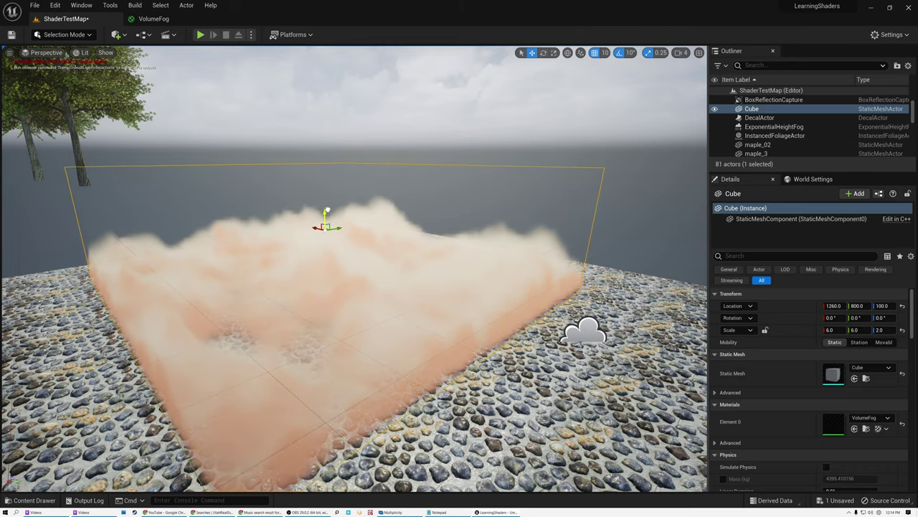
alt+drag(439, 260, 294, 254)
right_drag(439, 259, 222, 387)
key(f)
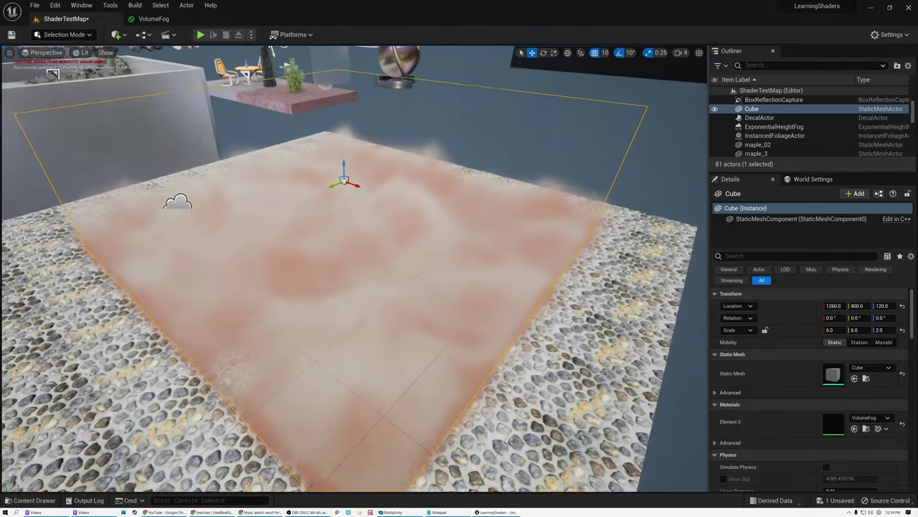